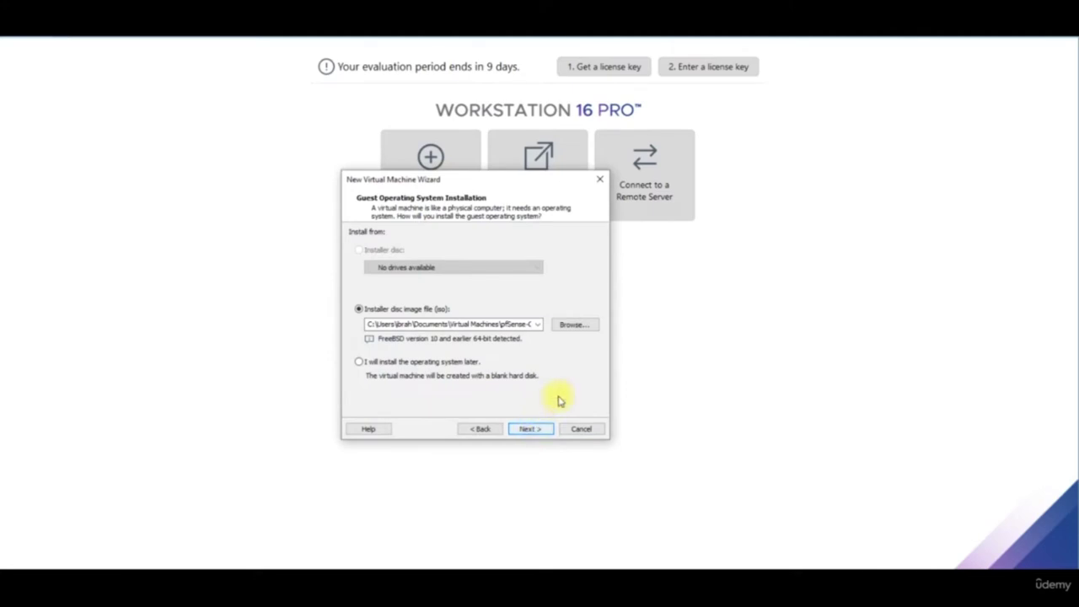
# Use the pfSense ISO as the new virtual machine's installer image.
pyautogui.click(578, 329)
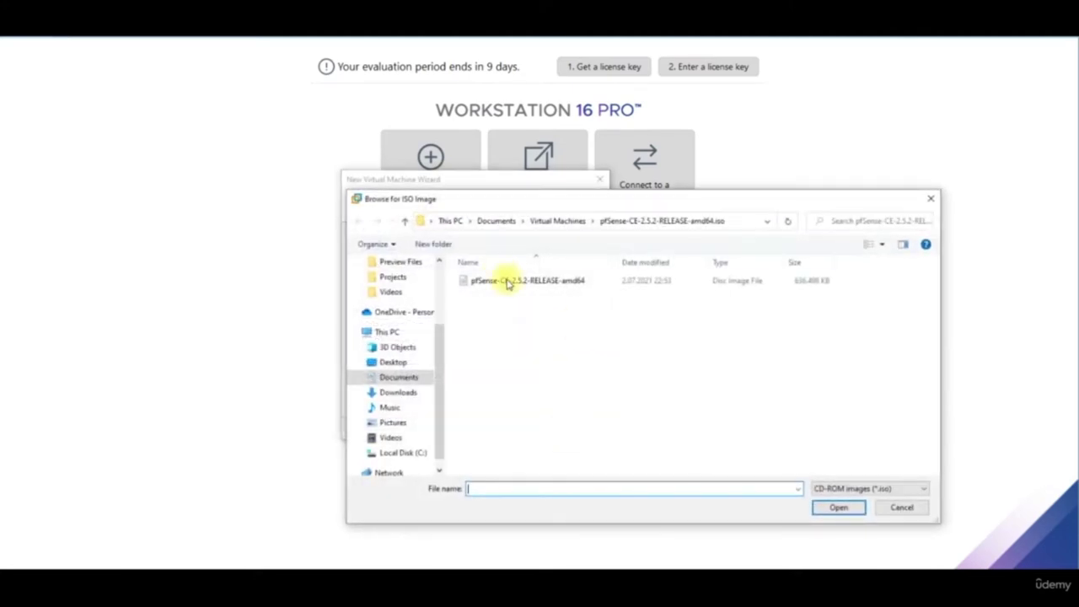
pyautogui.click(500, 281)
pyautogui.click(837, 508)
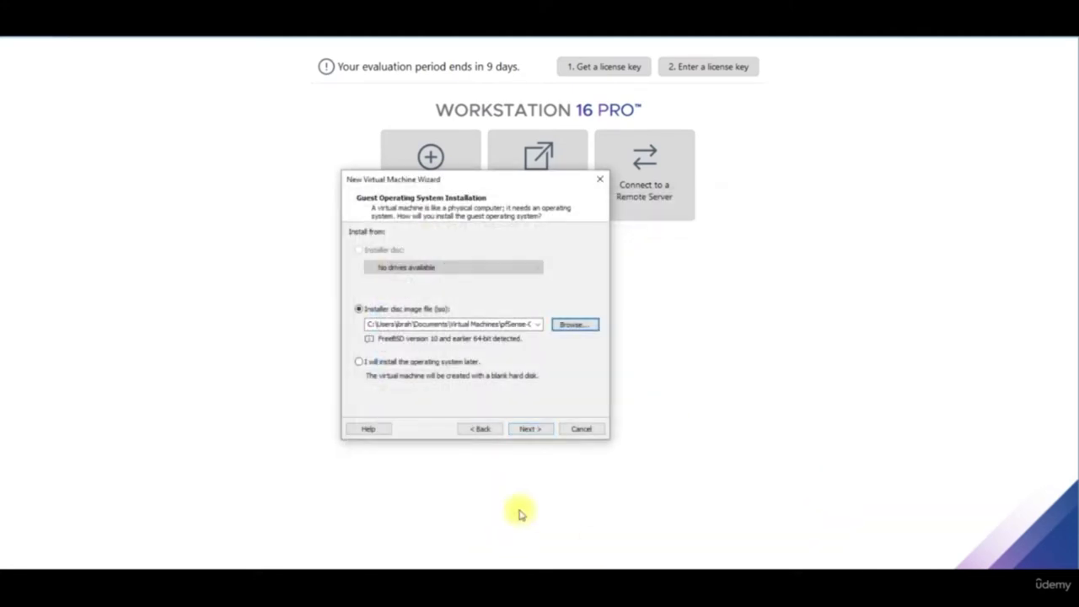
pyautogui.click(523, 429)
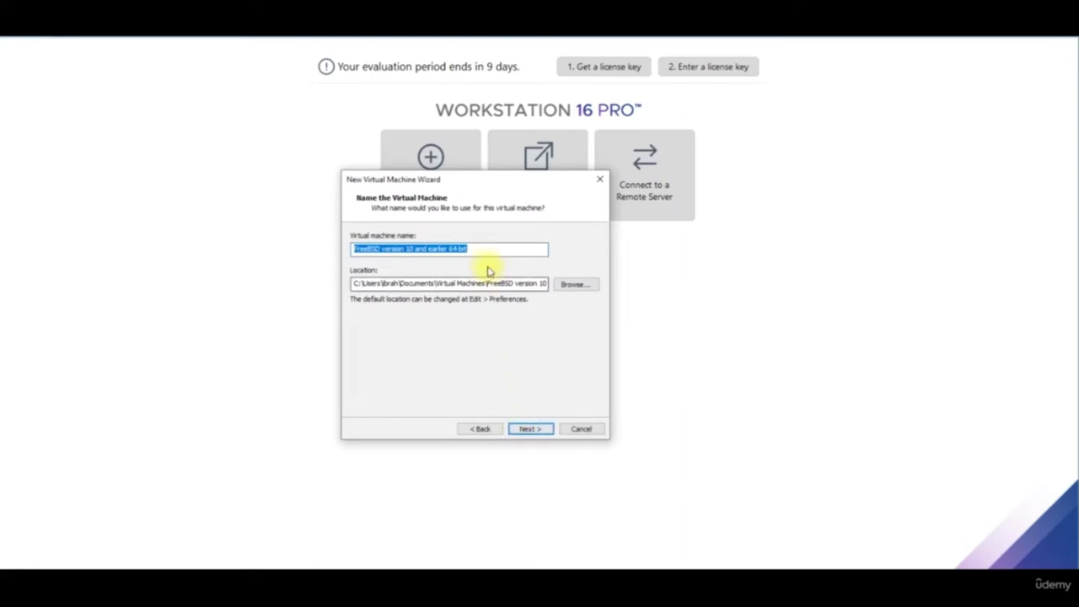
# Name the machine PFSENSE FW, keep the 20 GB disk, and open its network adapter settings.
pyautogui.write('PFSENS')
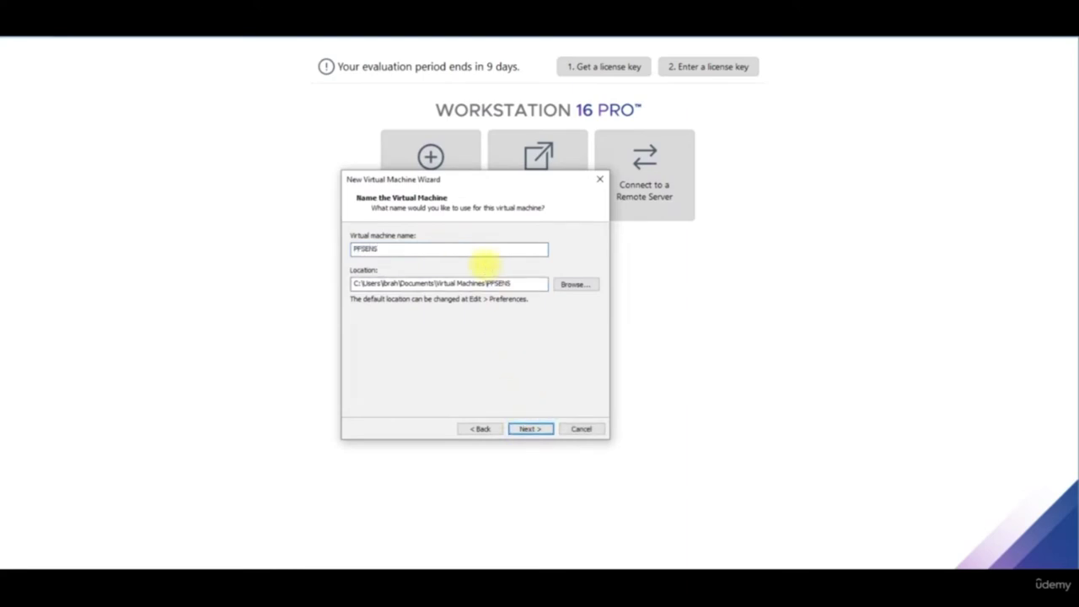
pyautogui.press('BackSpace')
pyautogui.write('SE FW')
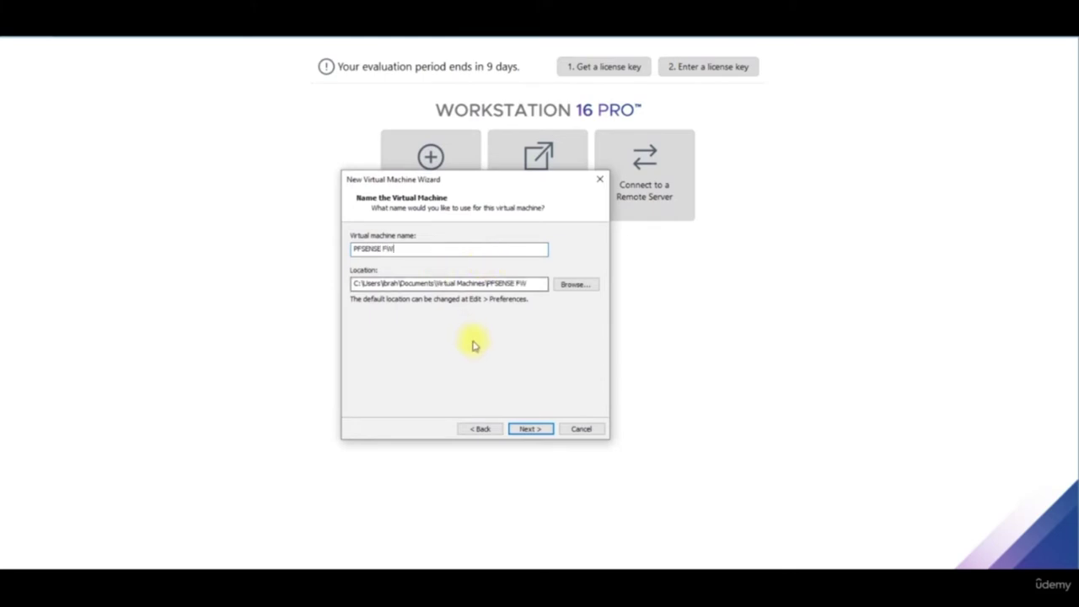
pyautogui.click(530, 430)
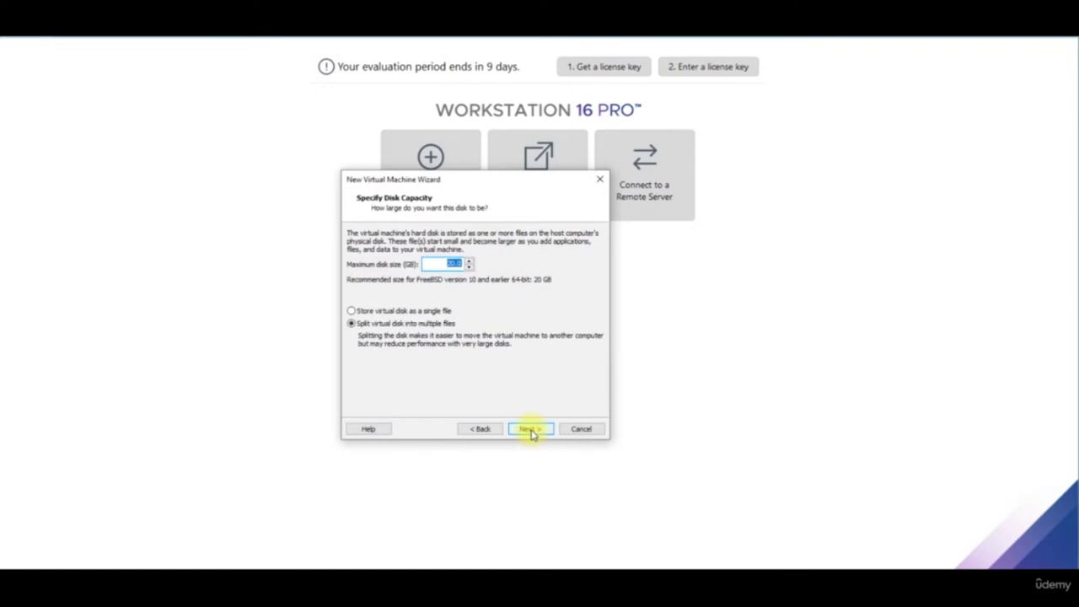
pyautogui.click(531, 431)
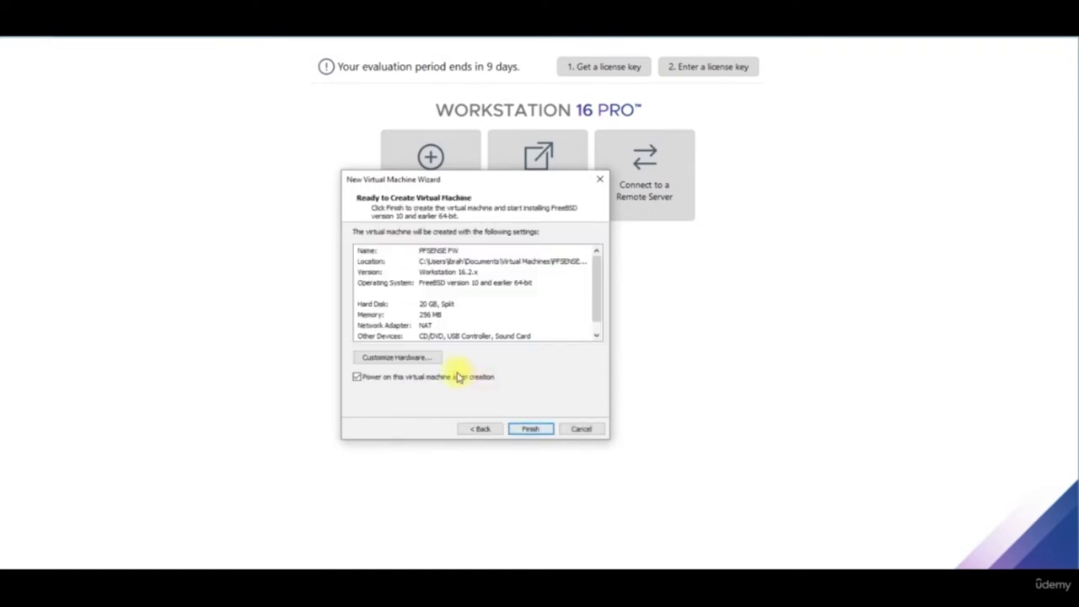
pyautogui.click(412, 359)
pyautogui.click(345, 164)
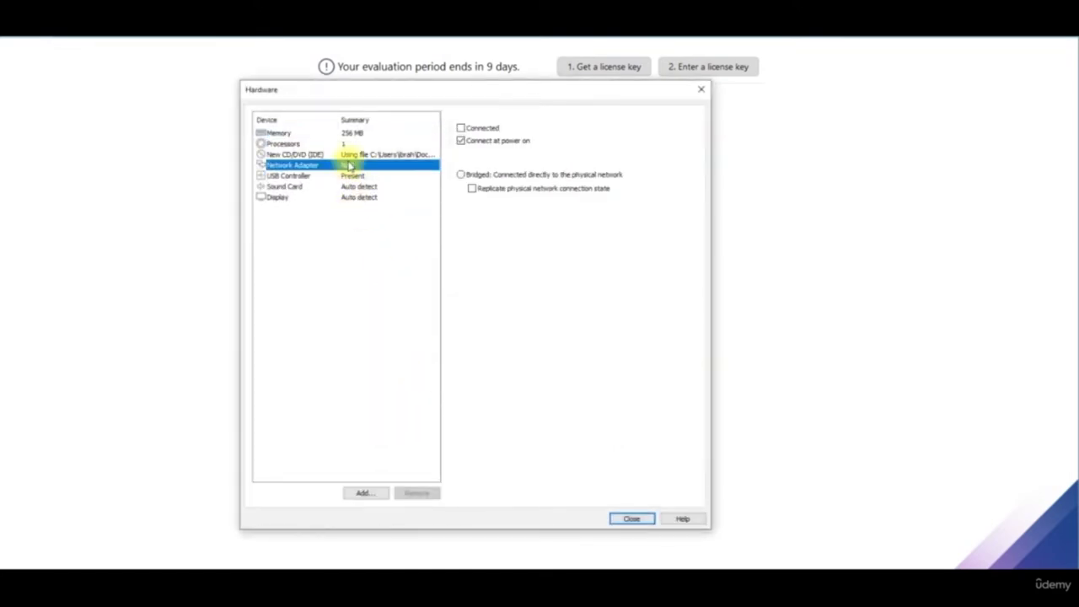
# Put the first network adapter on custom network VMnet8 (NAT).
pyautogui.click(504, 230)
pyautogui.click(516, 246)
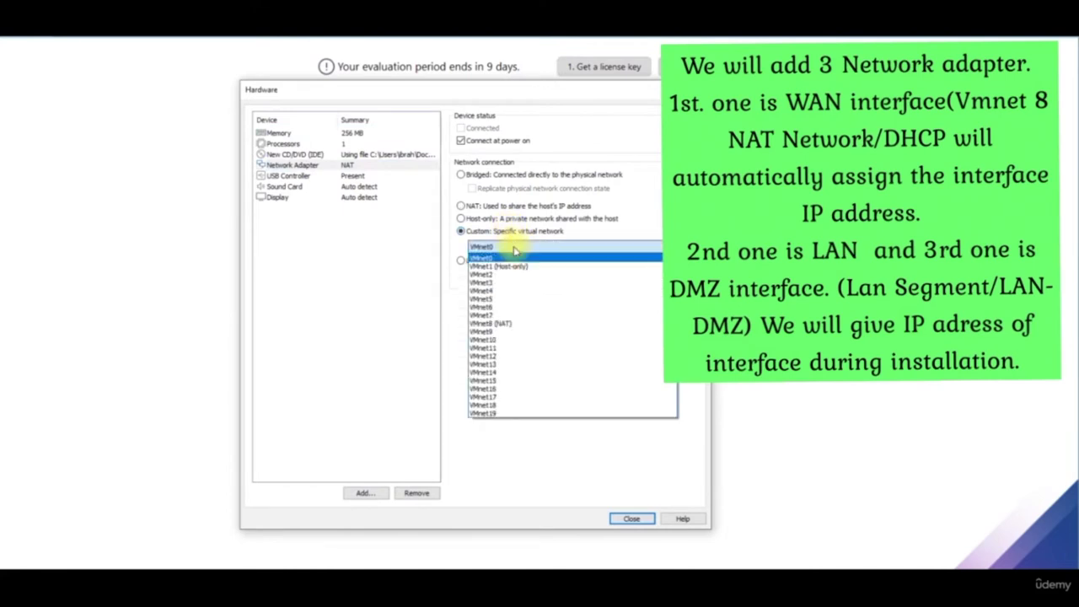
pyautogui.click(522, 323)
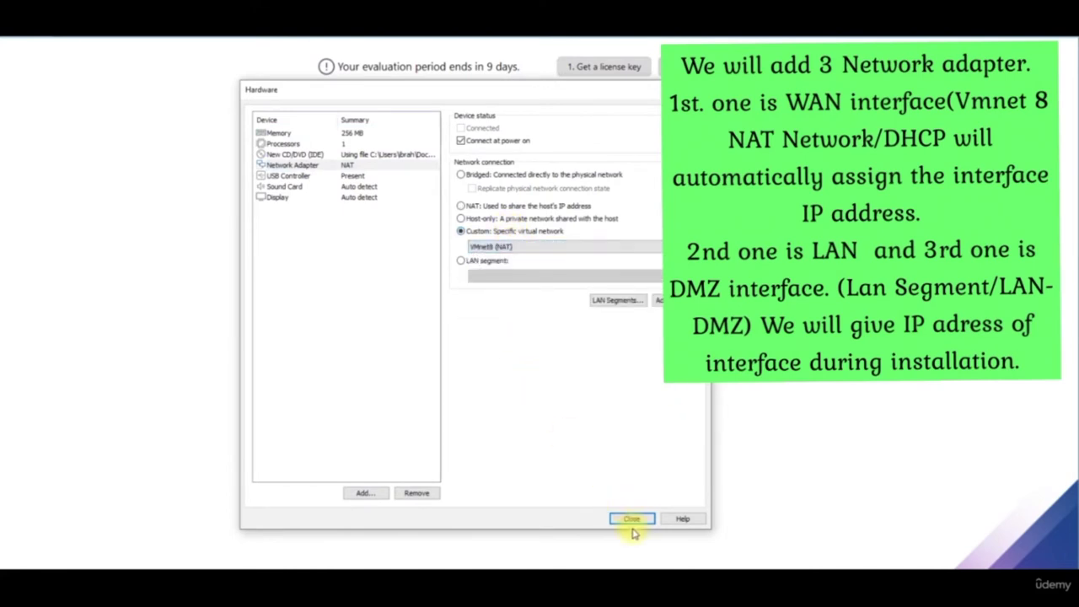
# Add a second network adapter to the PFSENSE FW hardware.
pyautogui.click(351, 491)
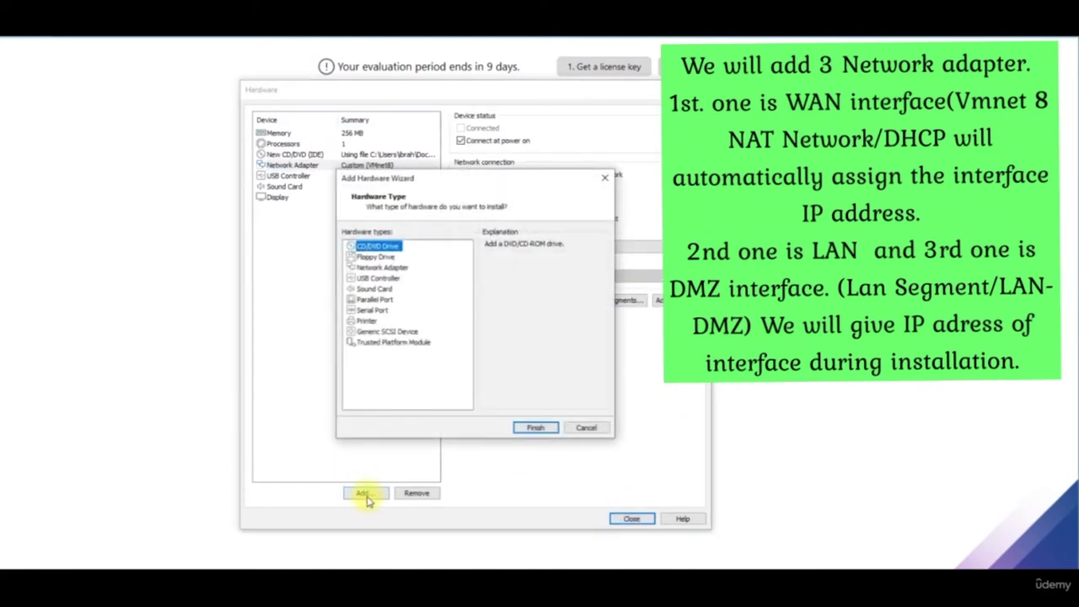
pyautogui.click(384, 268)
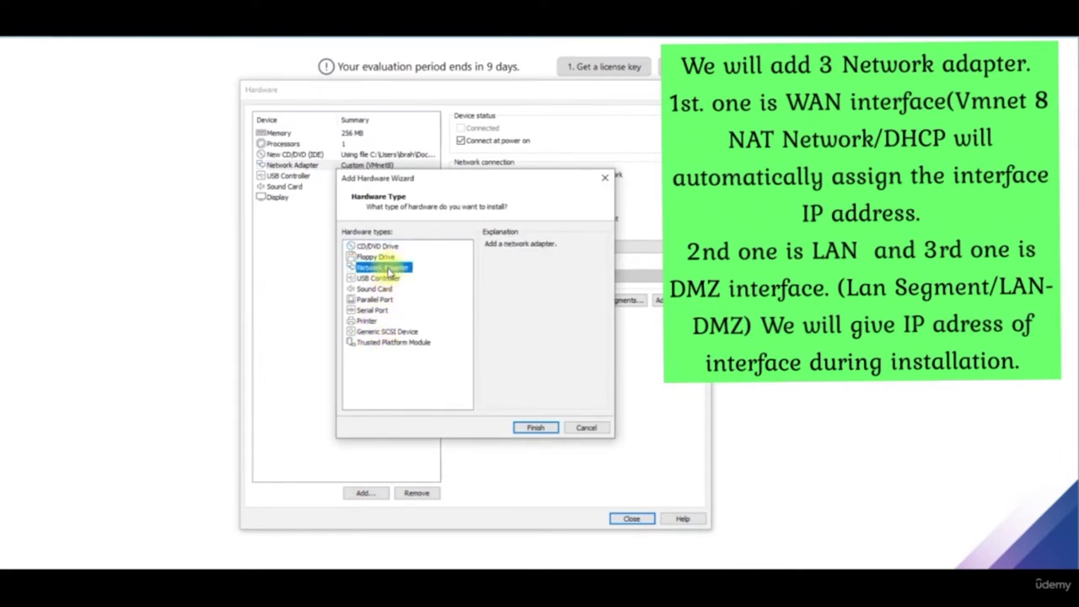
pyautogui.click(537, 428)
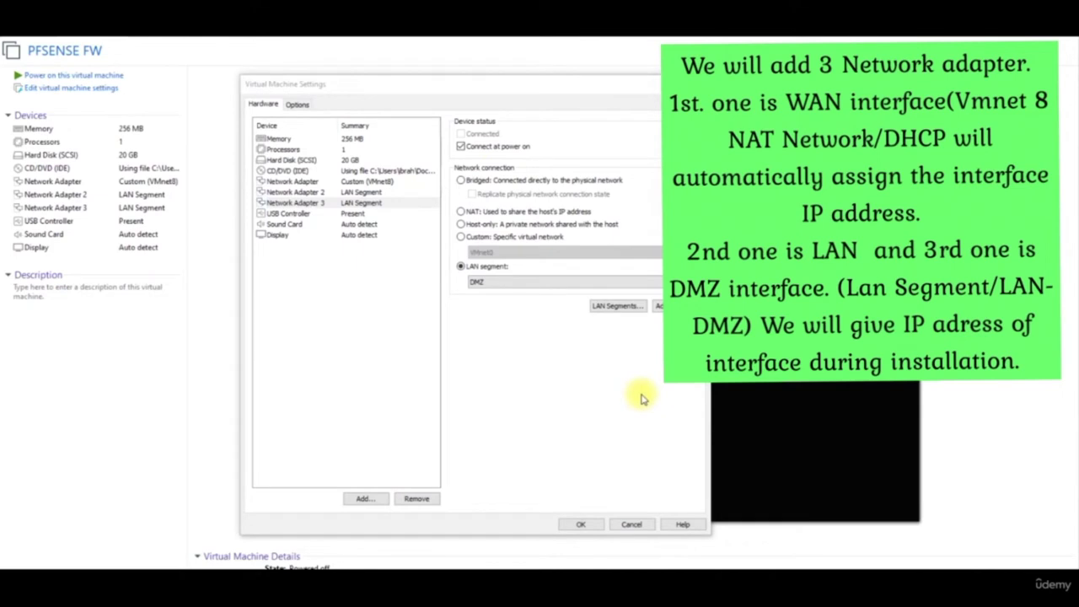
# Define two LAN segments, LAN and DMZ, and save the segment list.
pyautogui.click(607, 309)
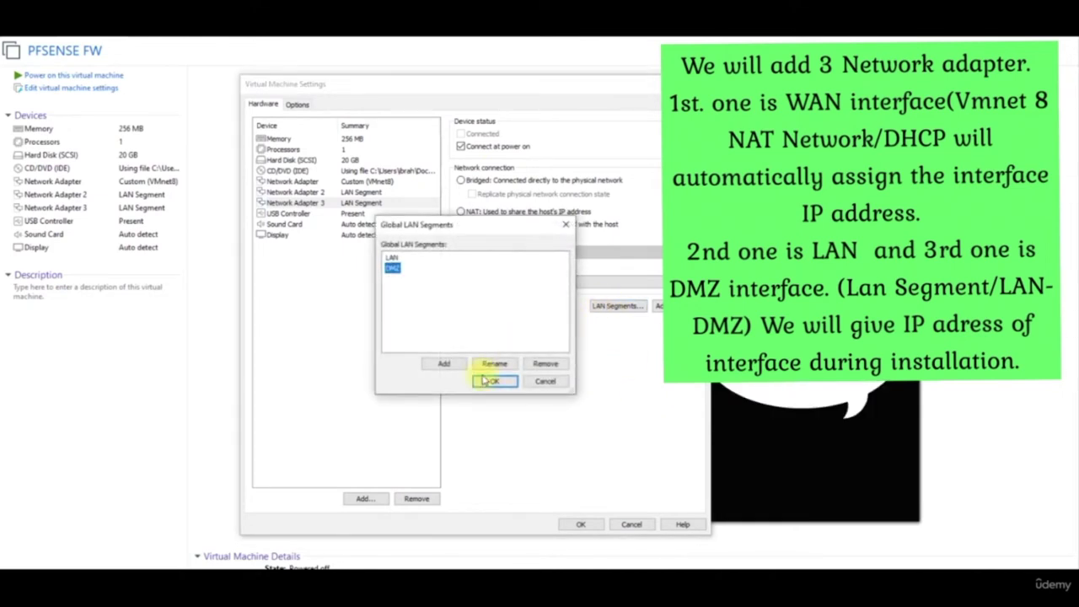
pyautogui.click(446, 364)
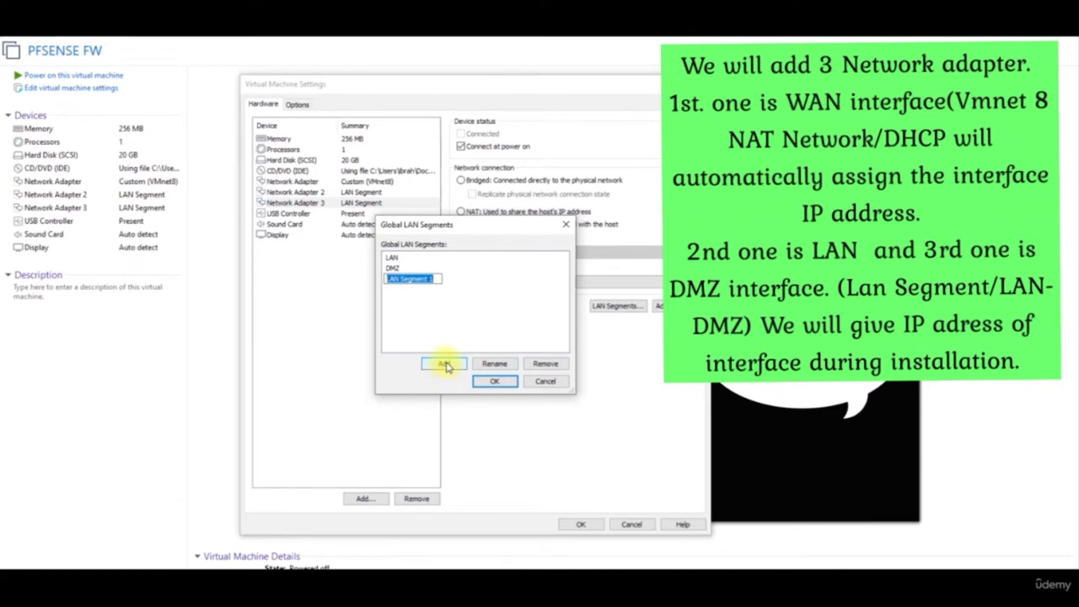
pyautogui.write('LAN1')
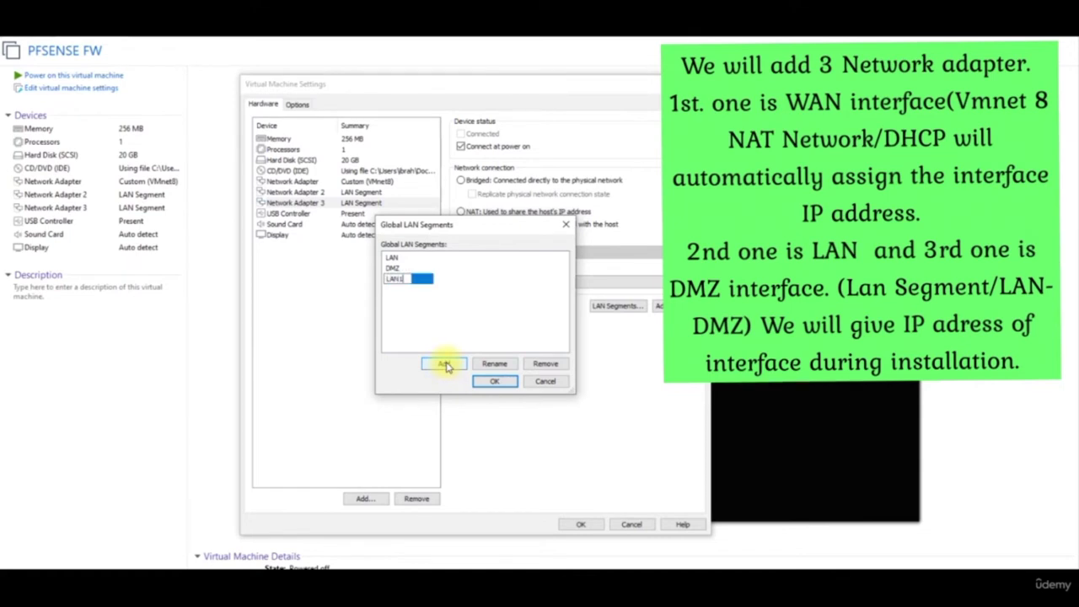
pyautogui.press('Return')
pyautogui.click(443, 363)
pyautogui.write('LAN')
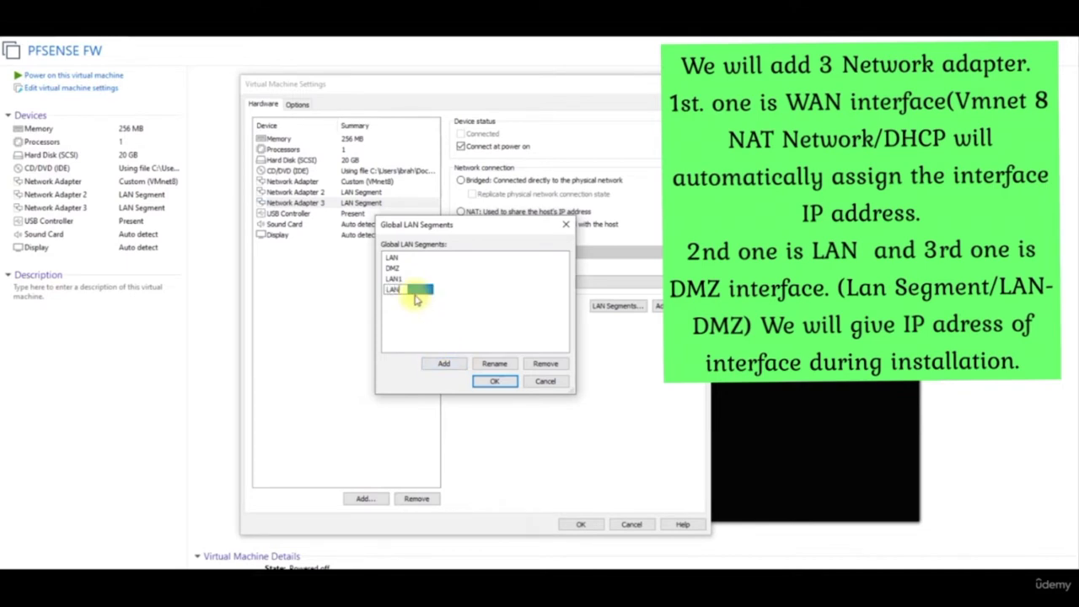
pyautogui.press('BackSpace')
pyautogui.press('BackSpace')
pyautogui.press('BackSpace')
pyautogui.write('DMZ2')
pyautogui.click(494, 381)
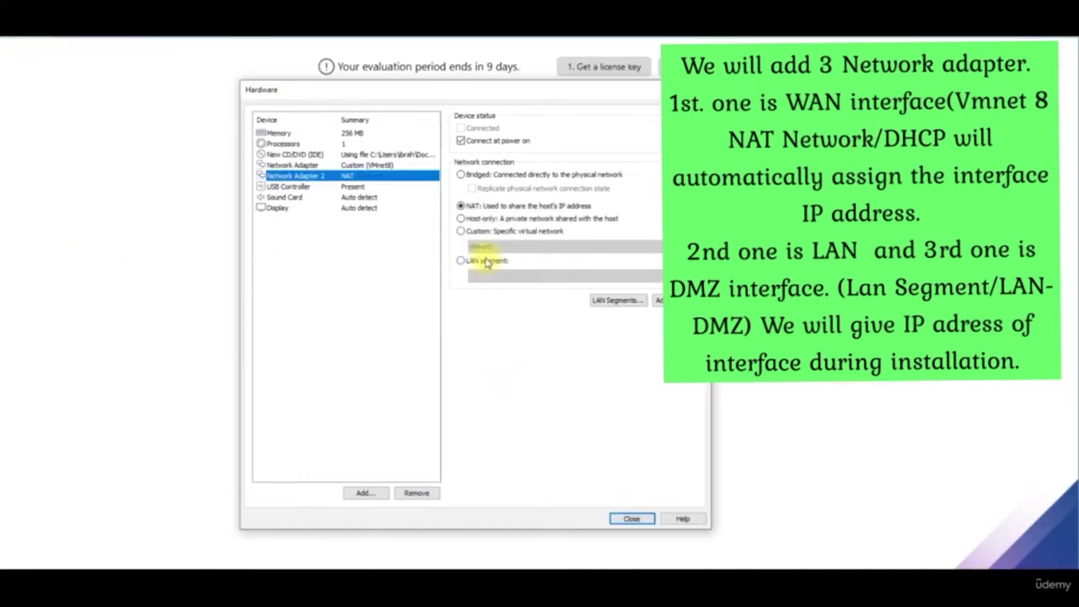
# Attach Network Adapter 2 to the LAN segment named LAN.
pyautogui.click(462, 260)
pyautogui.click(494, 278)
pyautogui.click(503, 291)
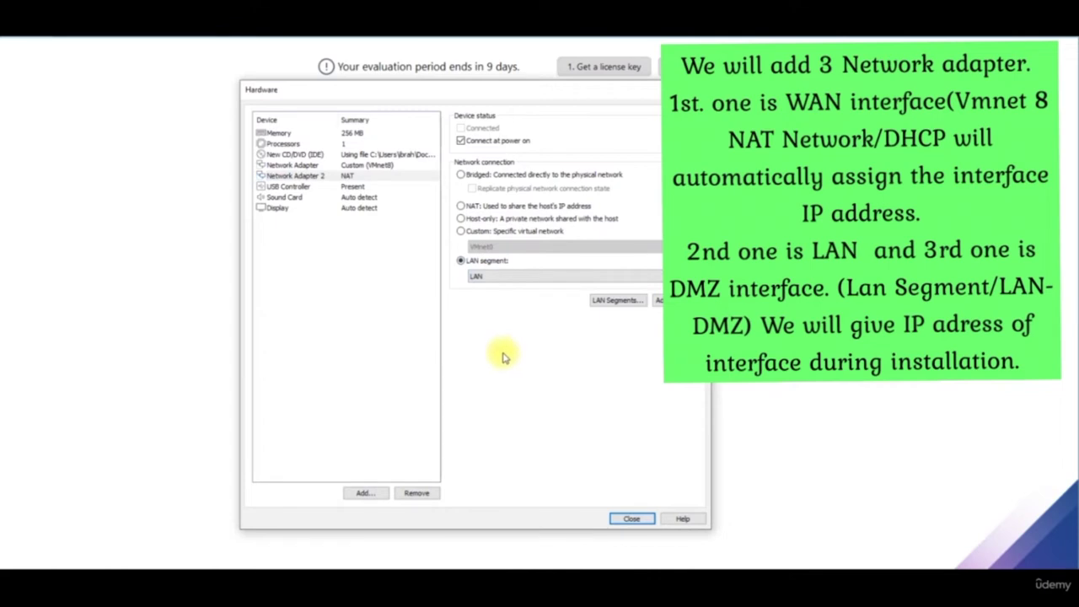
# Add Network Adapter 3 on the DMZ LAN segment and close the hardware settings.
pyautogui.click(628, 520)
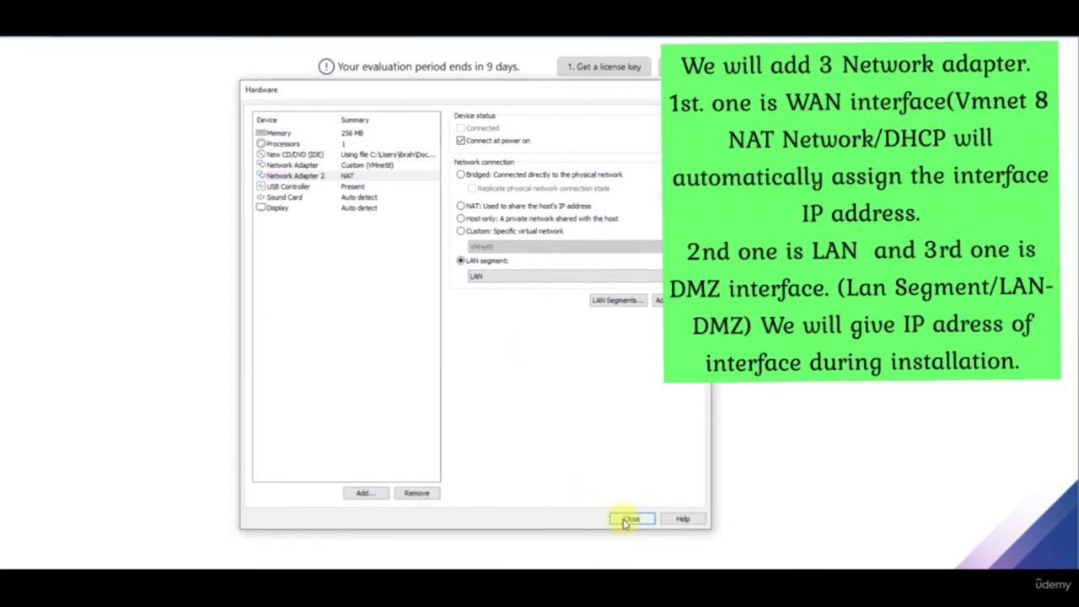
pyautogui.click(376, 494)
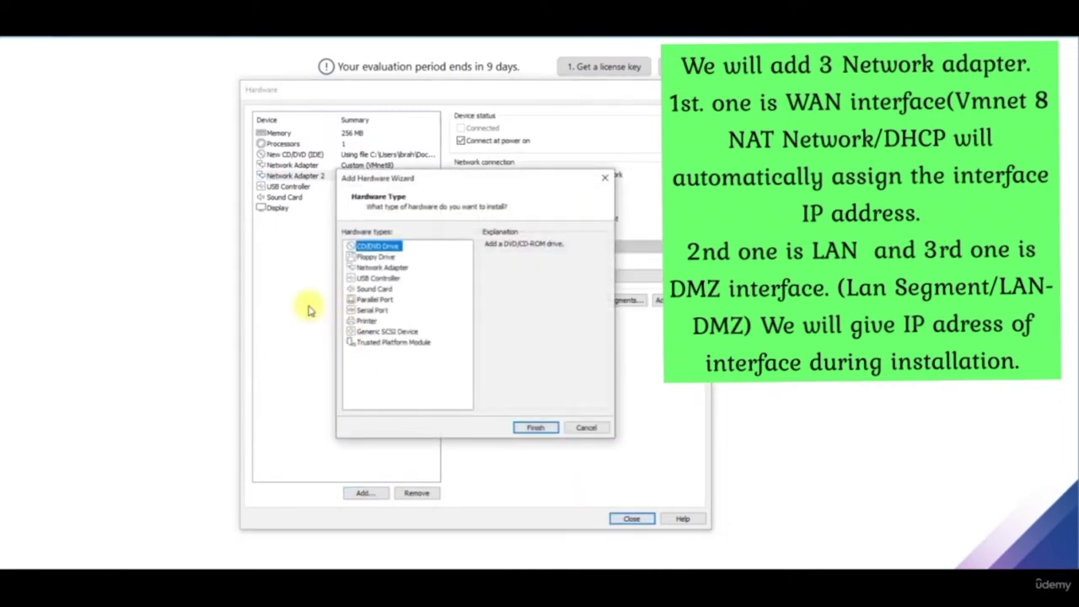
pyautogui.click(371, 268)
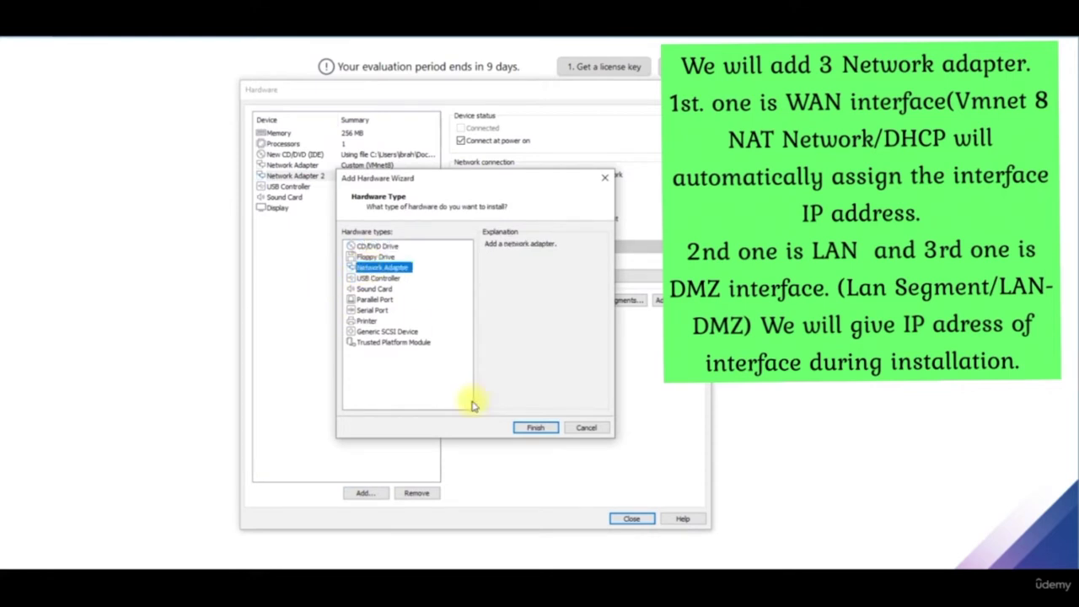
pyautogui.click(530, 428)
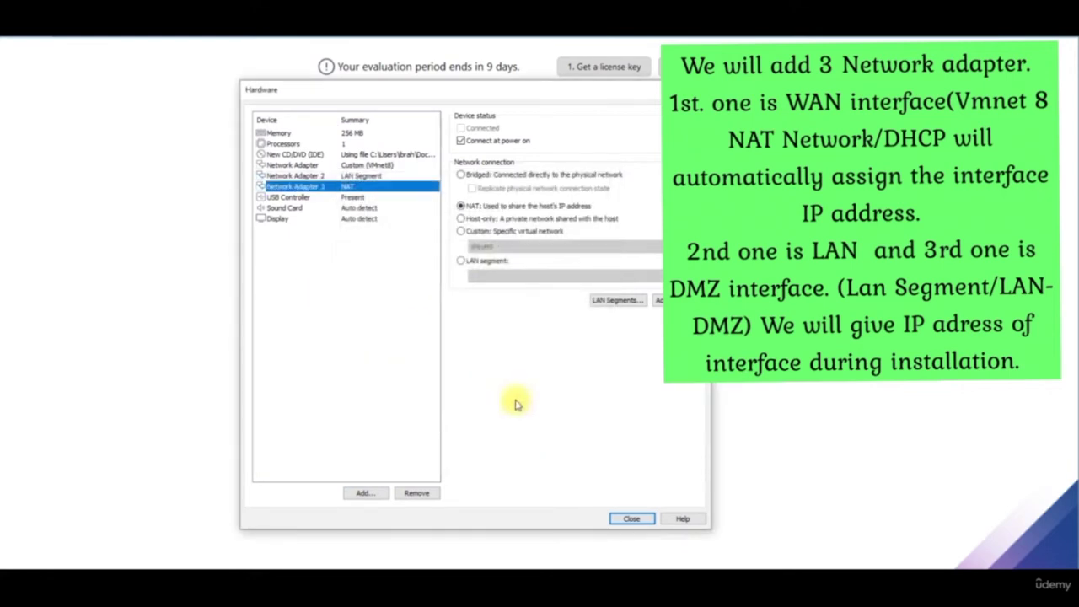
pyautogui.click(477, 261)
pyautogui.click(480, 275)
pyautogui.click(496, 299)
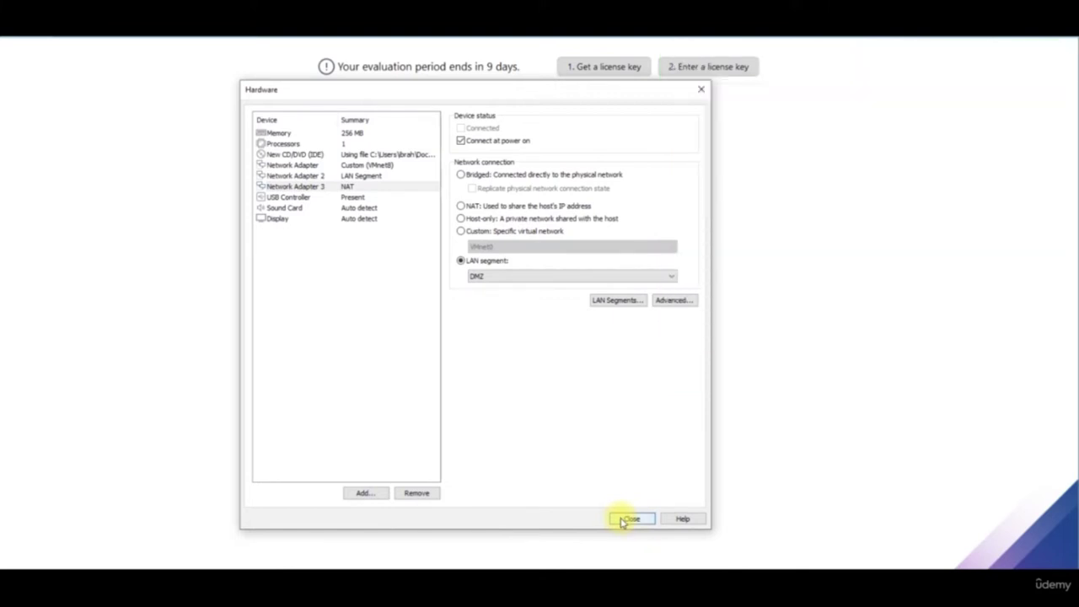
pyautogui.click(631, 519)
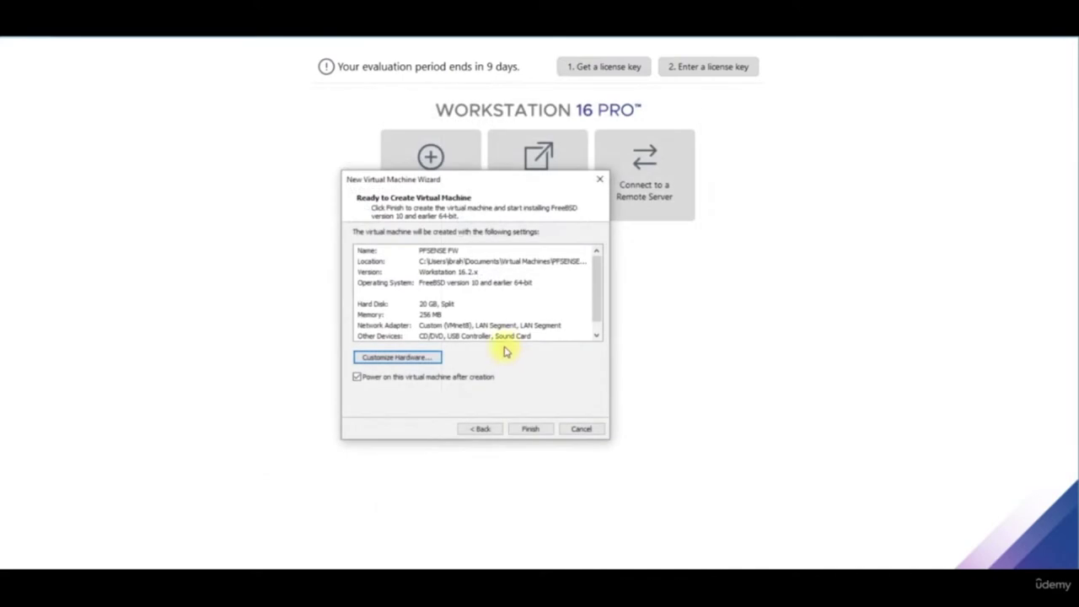
# Finish creating PFSENSE FW and power it on to the pfSense copyright notice.
pyautogui.click(531, 429)
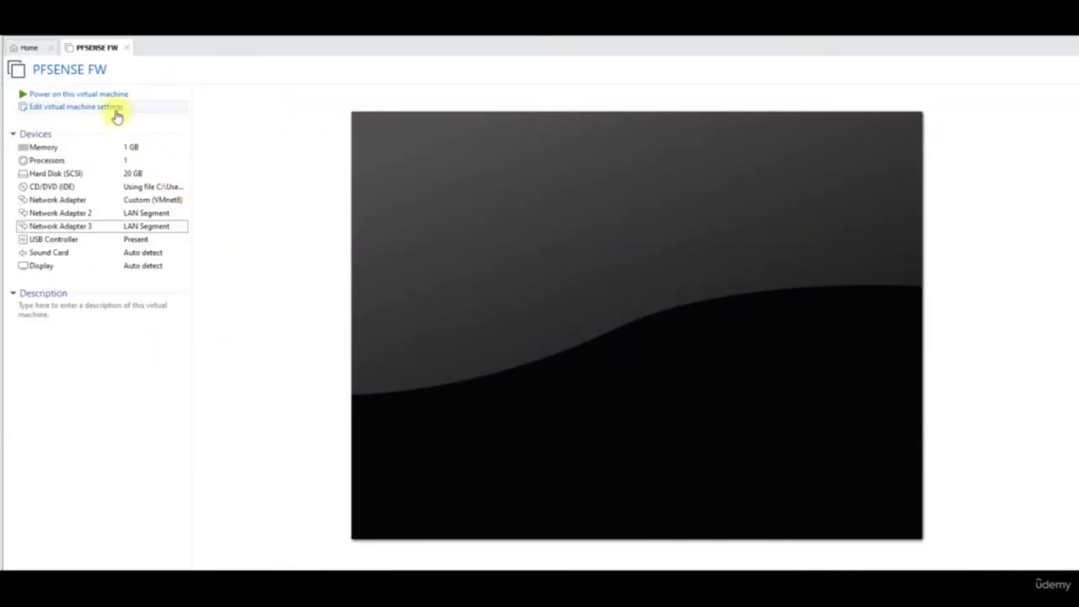
pyautogui.click(92, 95)
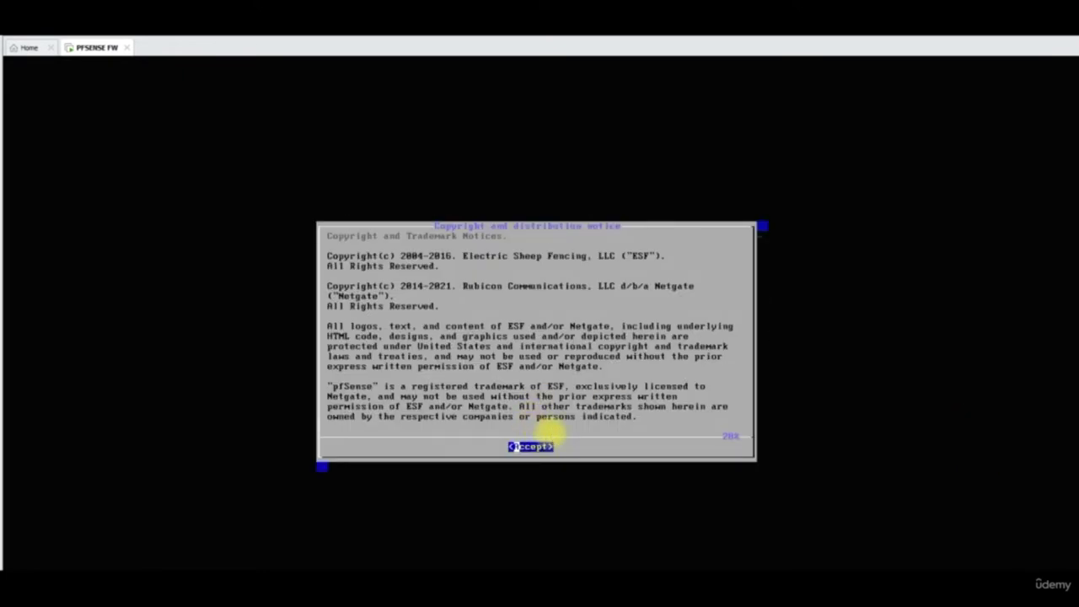
# Install pfSense with the default keymap and Auto (UFS) BIOS partitioning, skip the shell, and reboot.
pyautogui.press('Return')
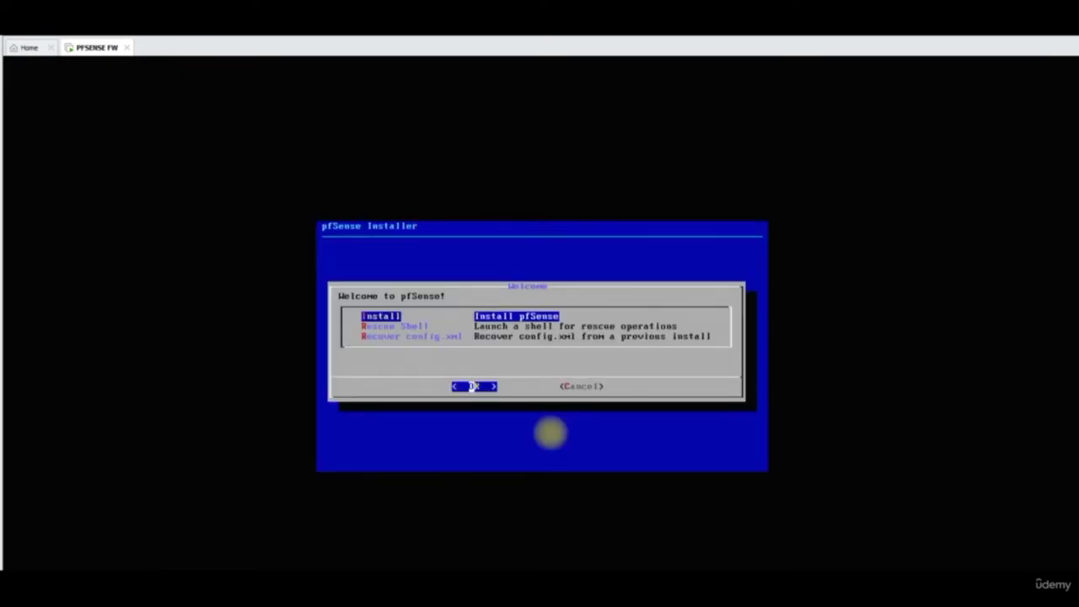
pyautogui.press('Return')
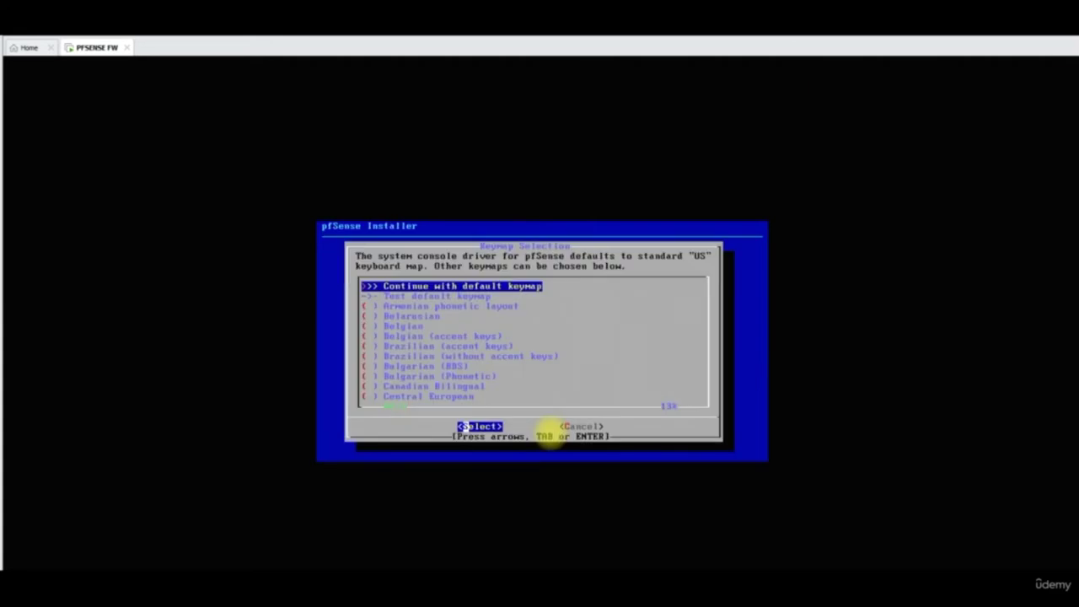
pyautogui.press('Return')
pyautogui.press('Down')
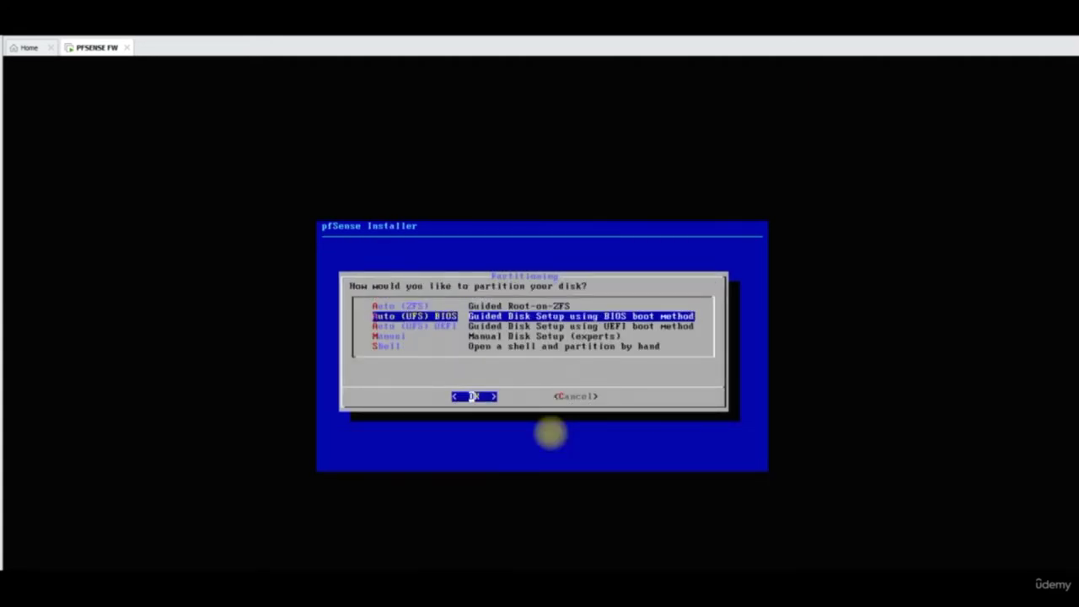
pyautogui.press('Return')
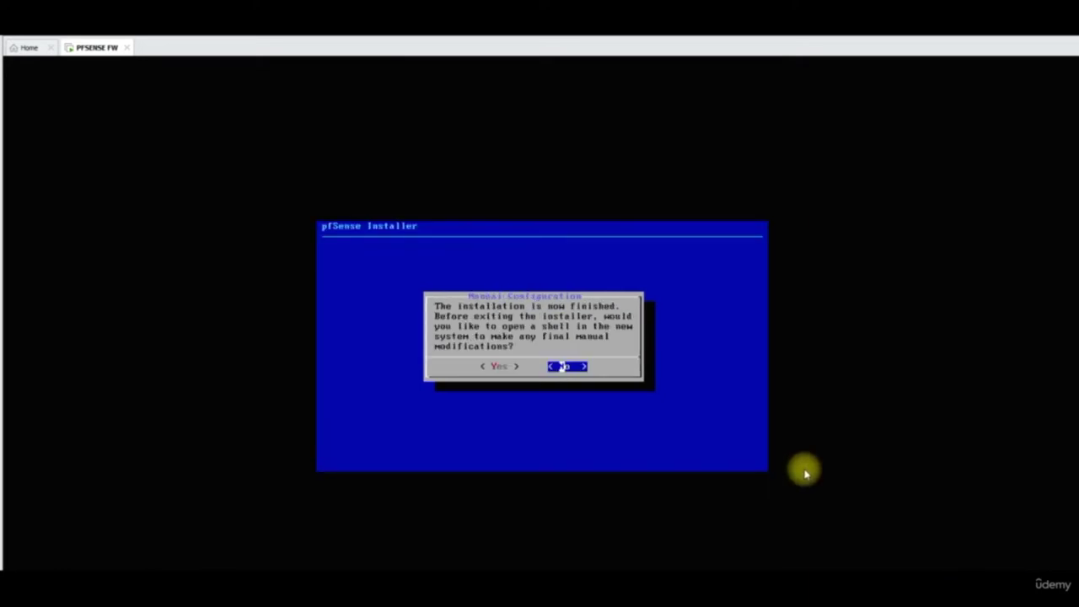
pyautogui.press('Return')
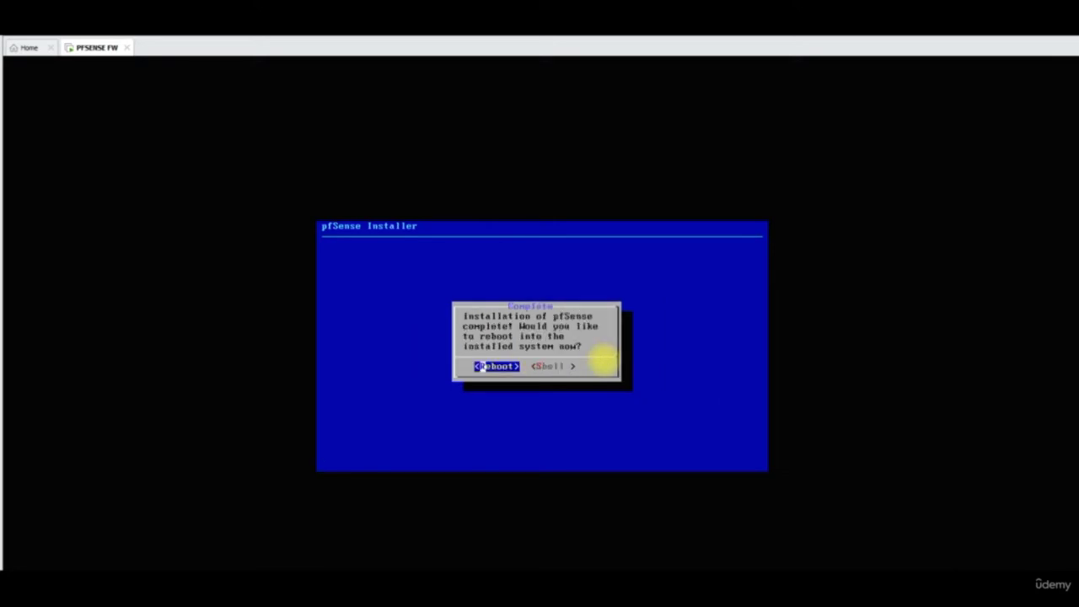
pyautogui.press('Return')
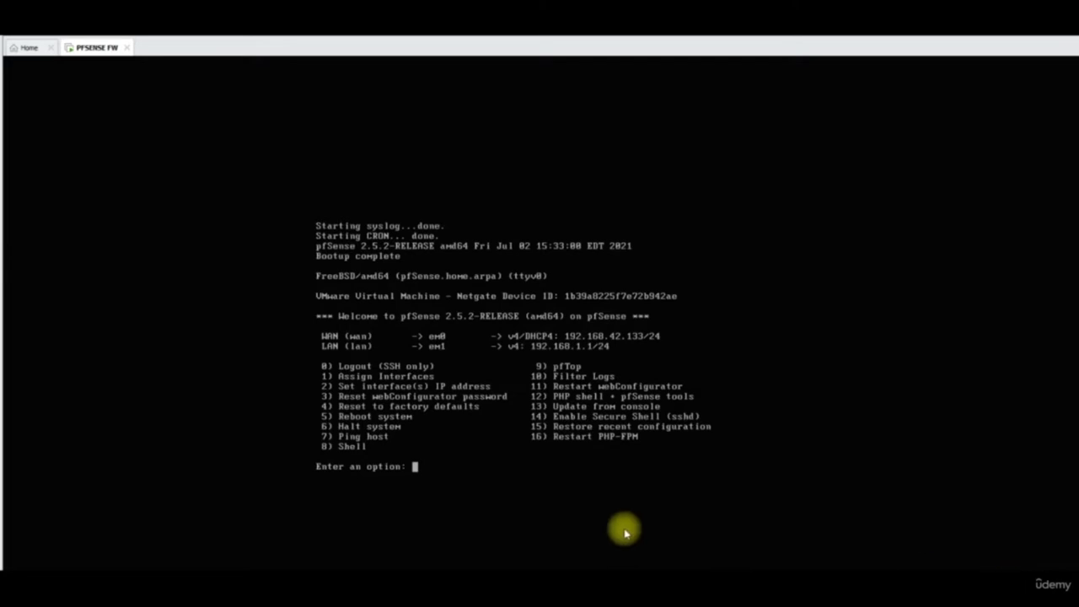
# Start interface assignment (option 1) and leave VLAN setup on em2 without adding any VLAN.
pyautogui.write('1')
pyautogui.press('Return')
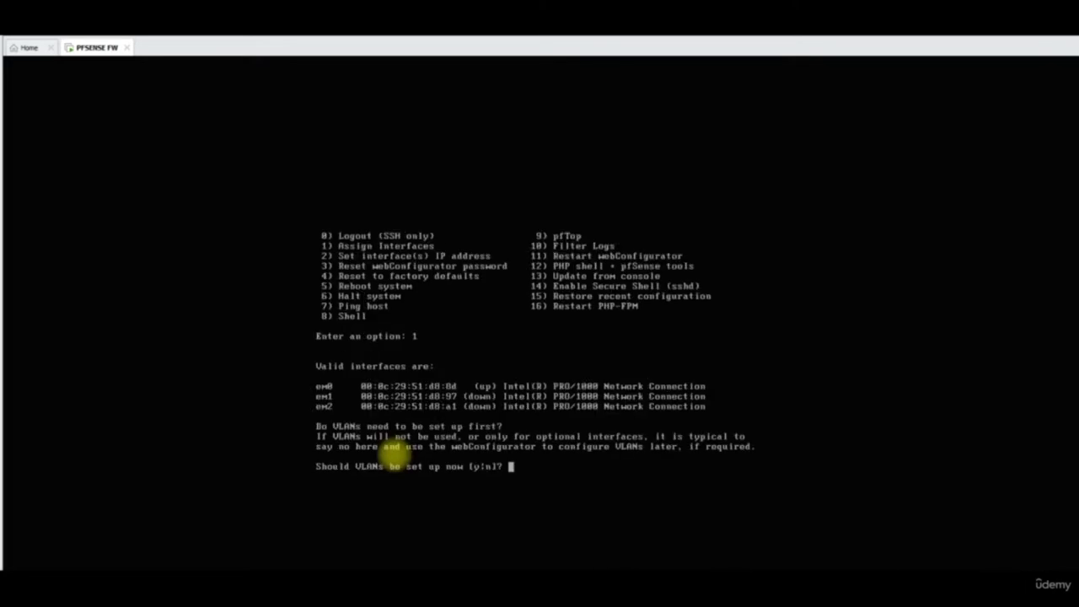
pyautogui.write('y')
pyautogui.press('Return')
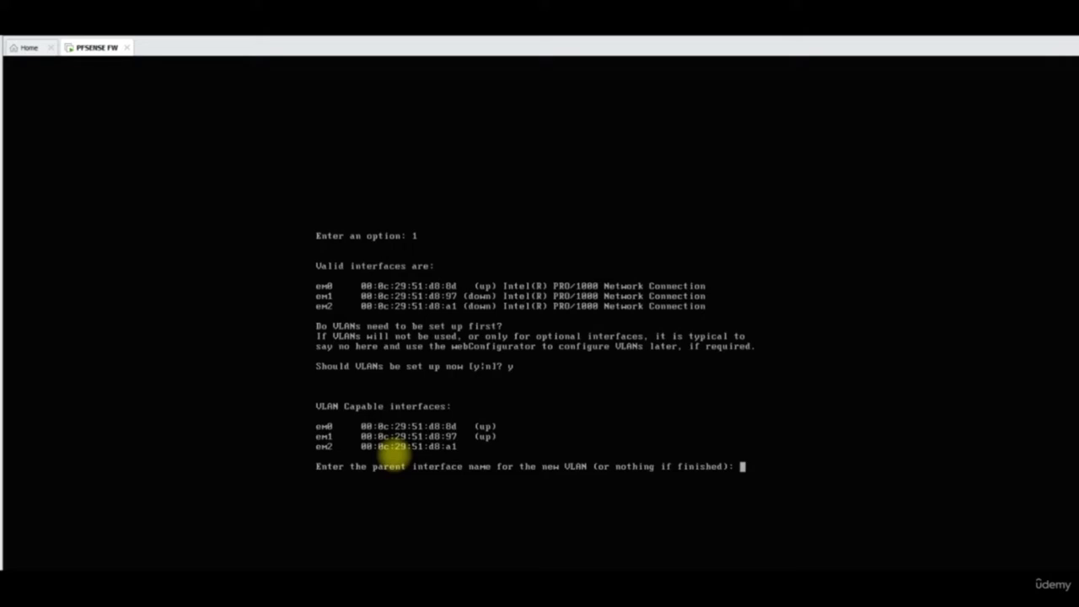
pyautogui.write('em2')
pyautogui.press('Return')
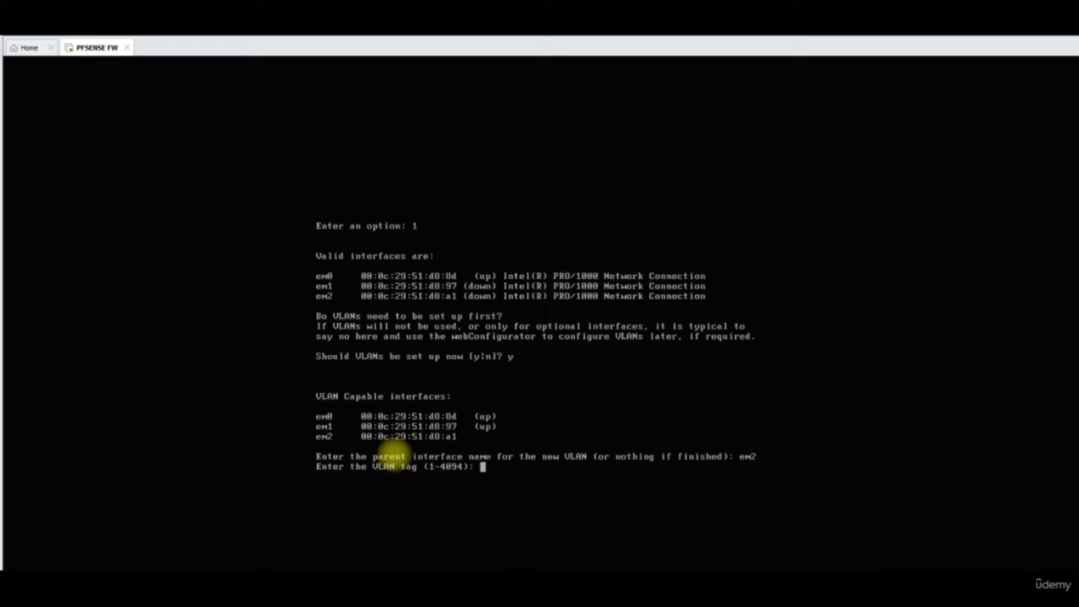
pyautogui.press('Return')
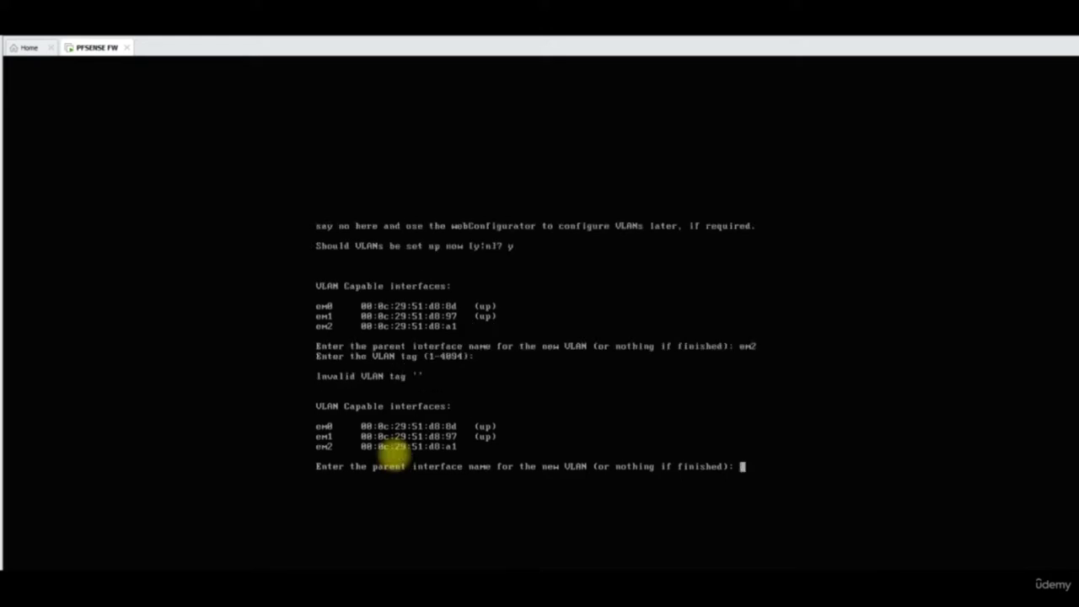
pyautogui.press('Return')
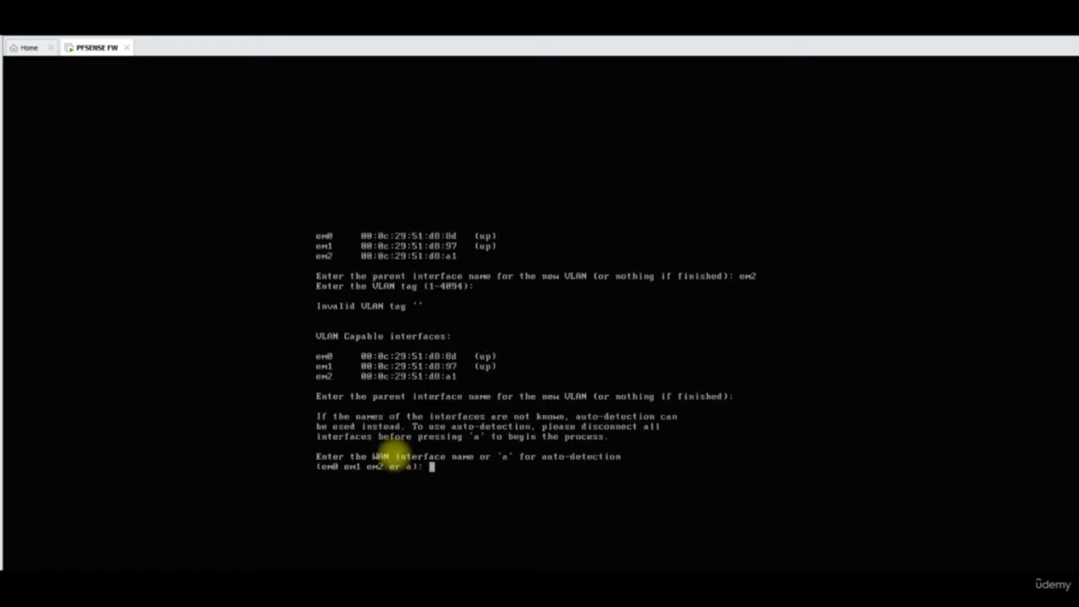
# Assign em0 as WAN, em1 as LAN and em2 as OPT1, and confirm.
pyautogui.write('a')
pyautogui.press('Return')
pyautogui.press('Return')
pyautogui.write('a')
pyautogui.press('Return')
pyautogui.press('Return')
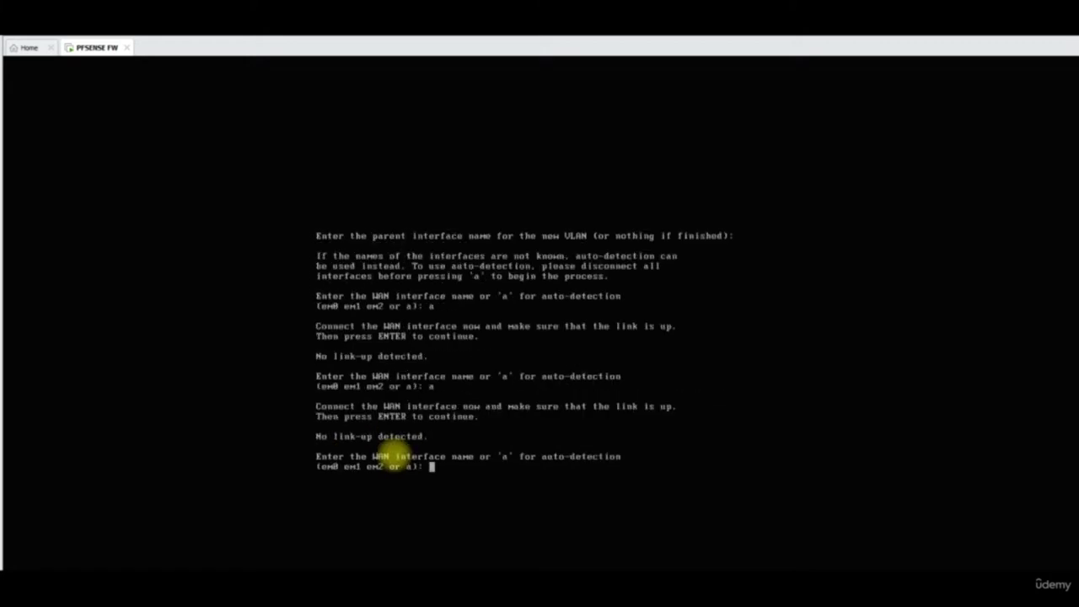
pyautogui.write('em0')
pyautogui.press('Return')
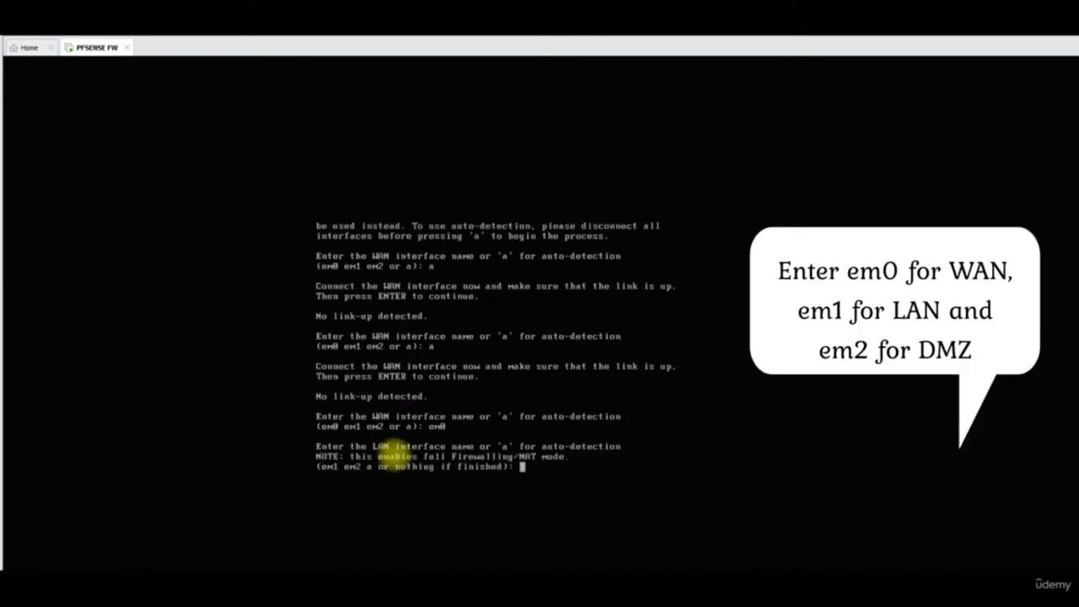
pyautogui.write('em1')
pyautogui.press('Return')
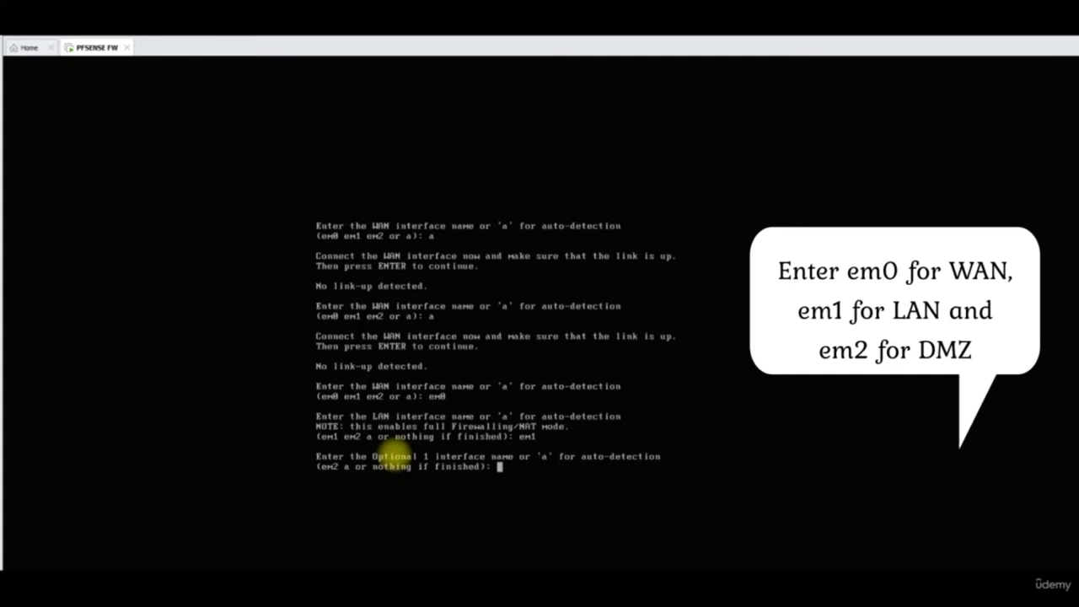
pyautogui.write('em2')
pyautogui.press('Return')
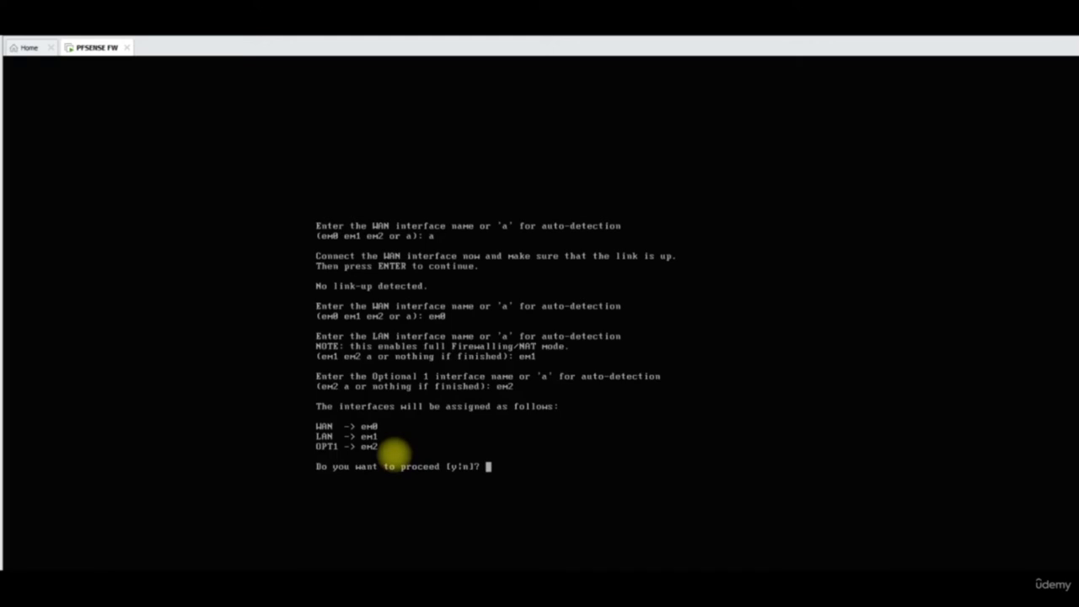
pyautogui.write('y')
pyautogui.press('Return')
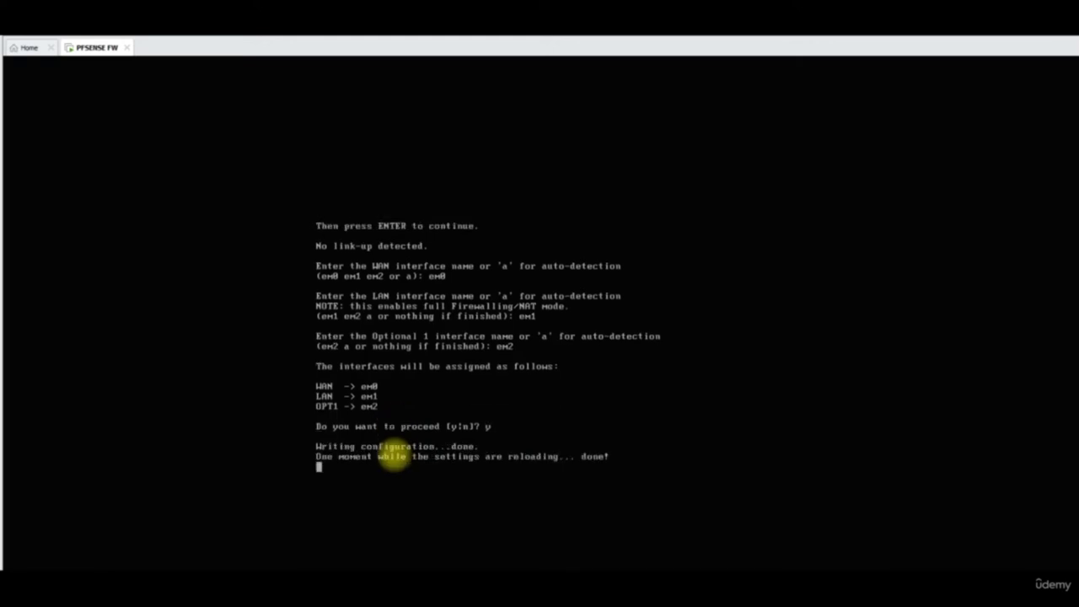
pyautogui.write('2')
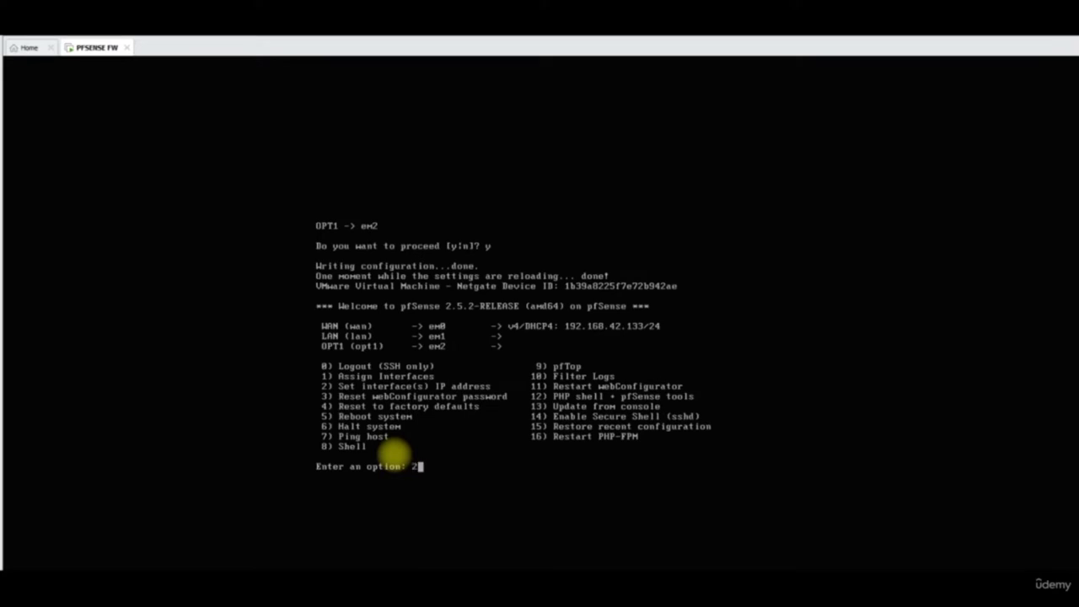
# Set LAN to 192.168.1.1/24 with no gateway, no IPv6, DHCP disabled and HTTP web access.
pyautogui.press('Return')
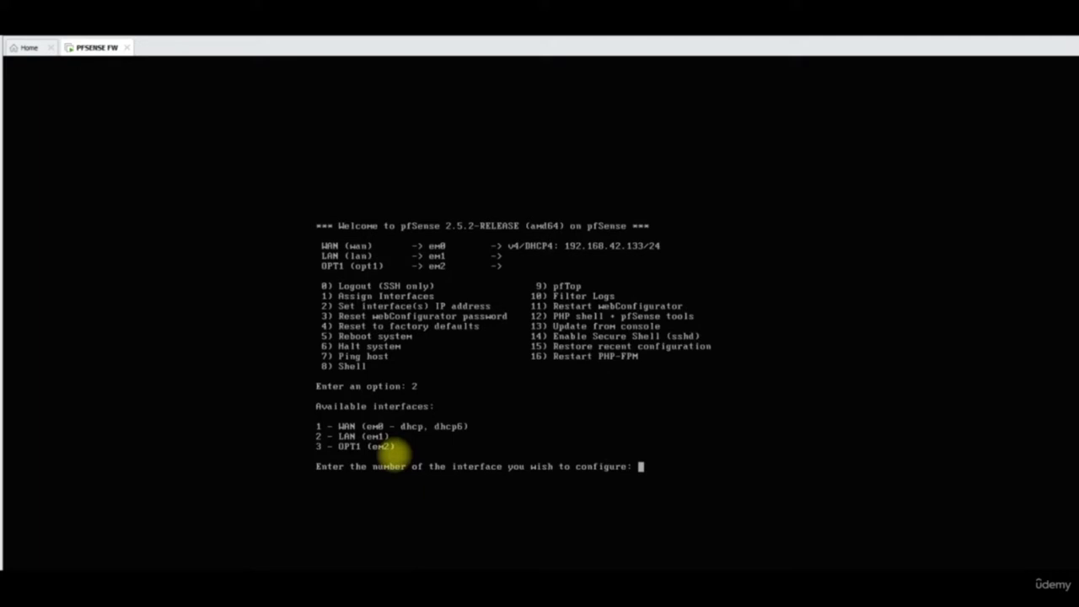
pyautogui.write('2')
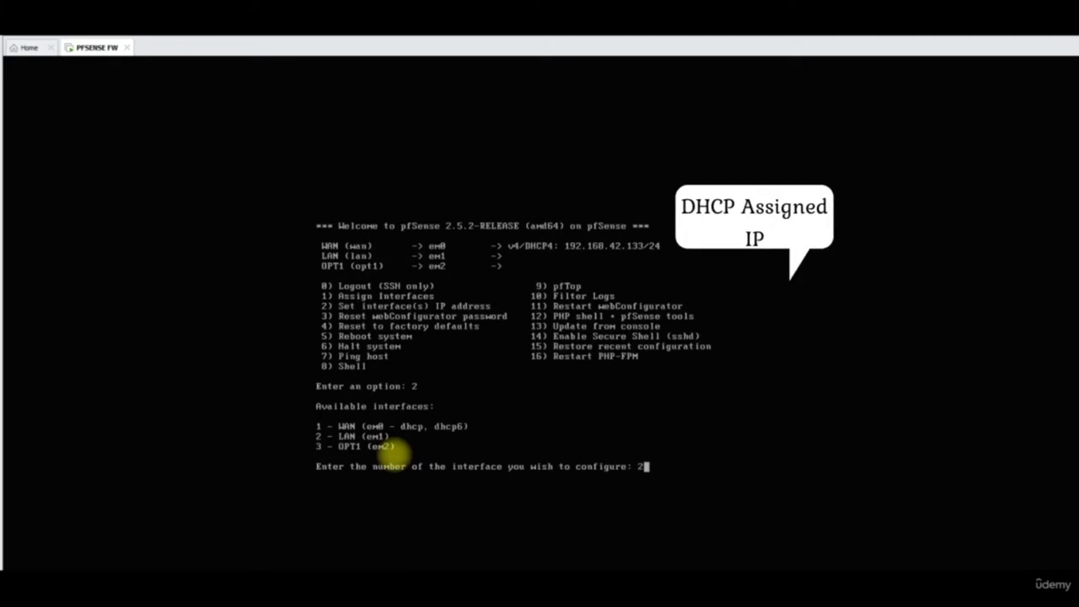
pyautogui.press('Return')
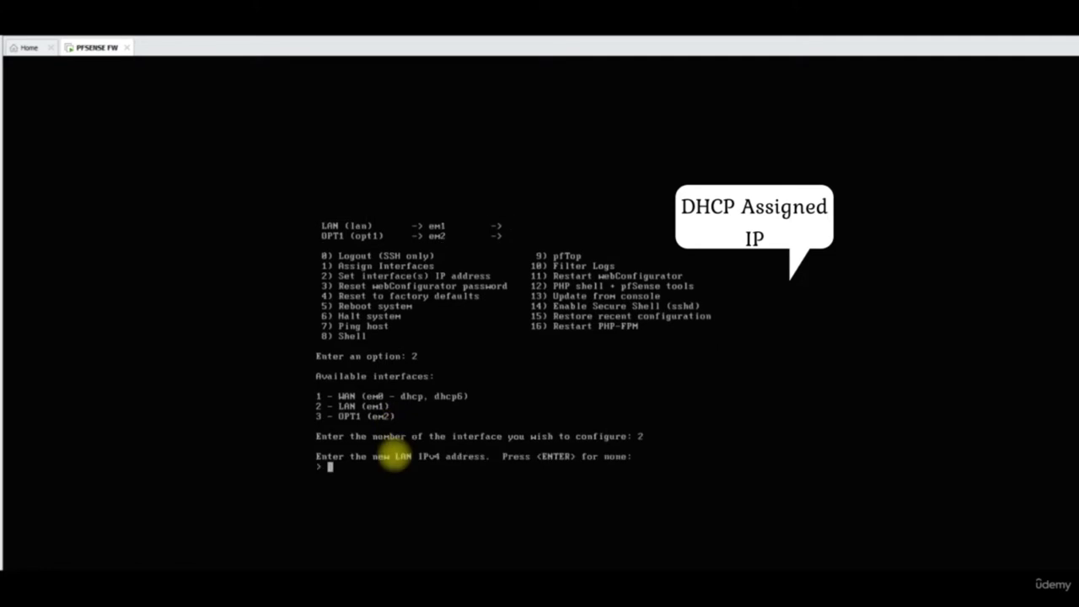
pyautogui.write('192.168.1.1')
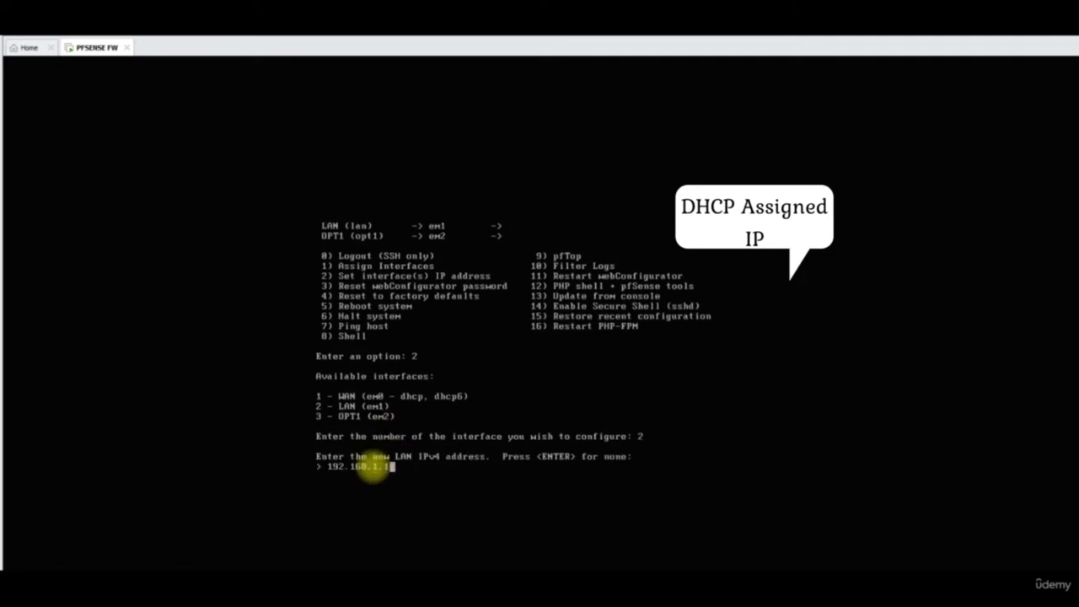
pyautogui.press('Return')
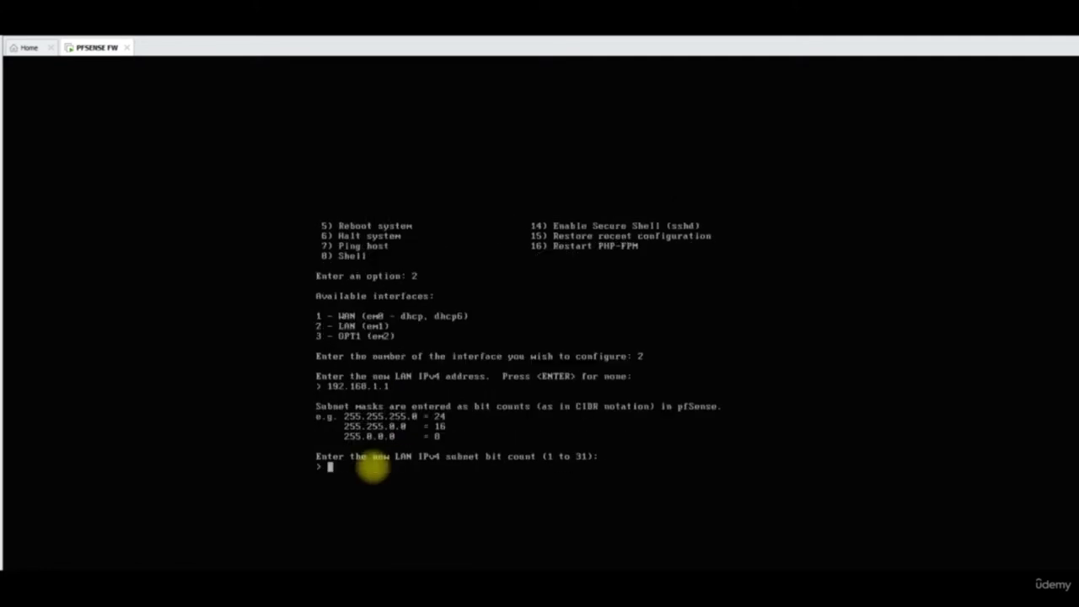
pyautogui.write('24')
pyautogui.press('Return')
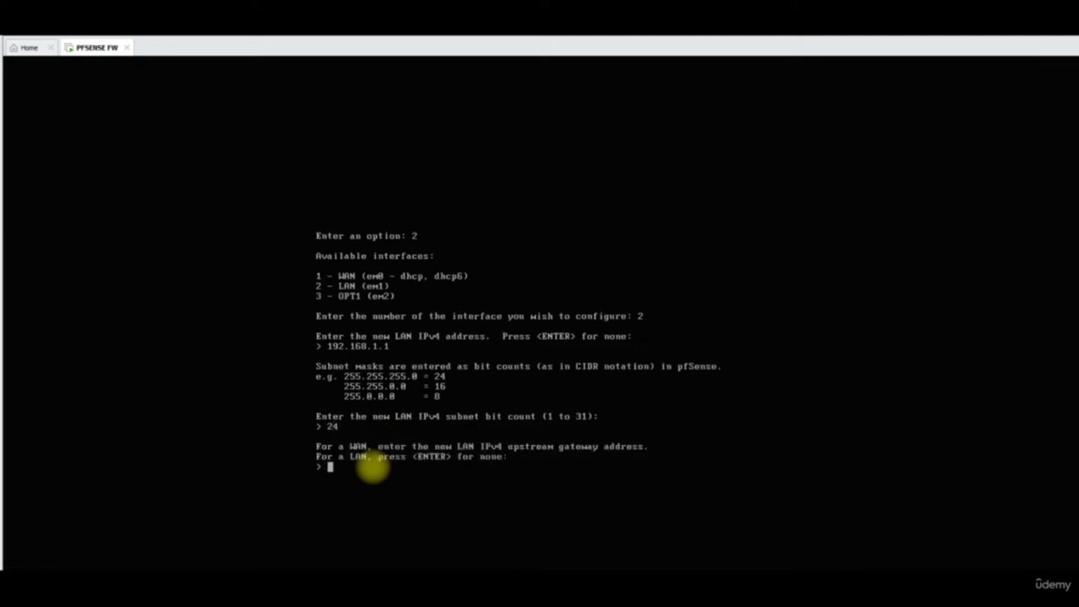
pyautogui.press('Return')
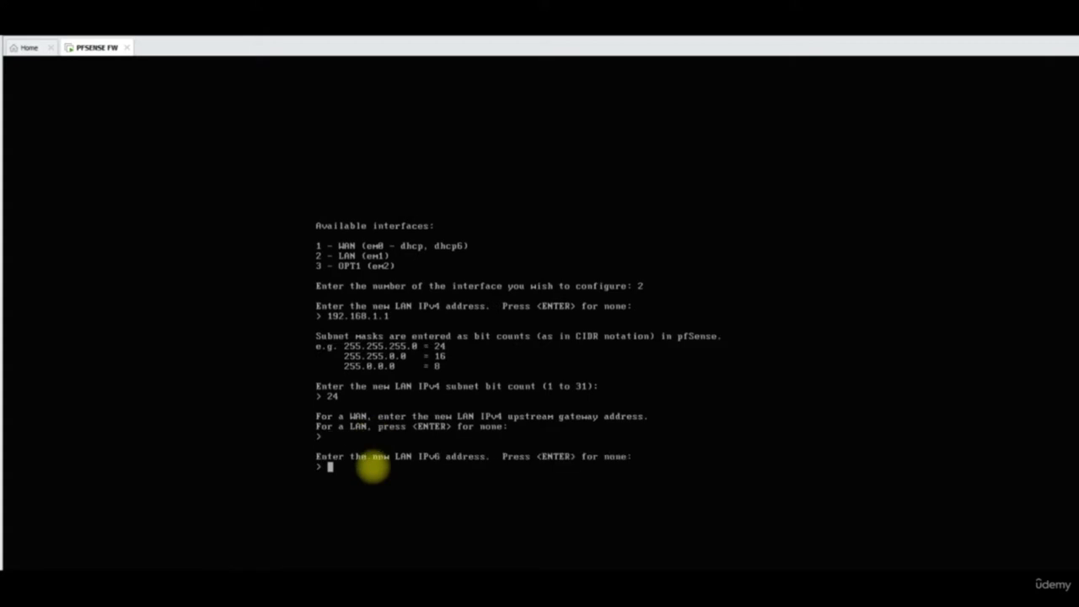
pyautogui.press('Return')
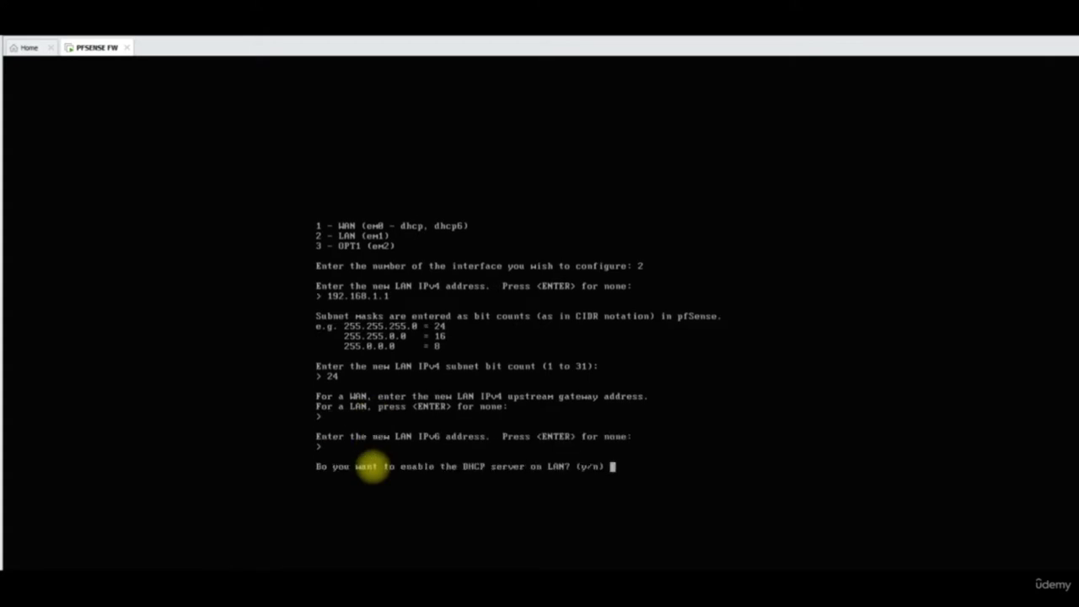
pyautogui.press('Return')
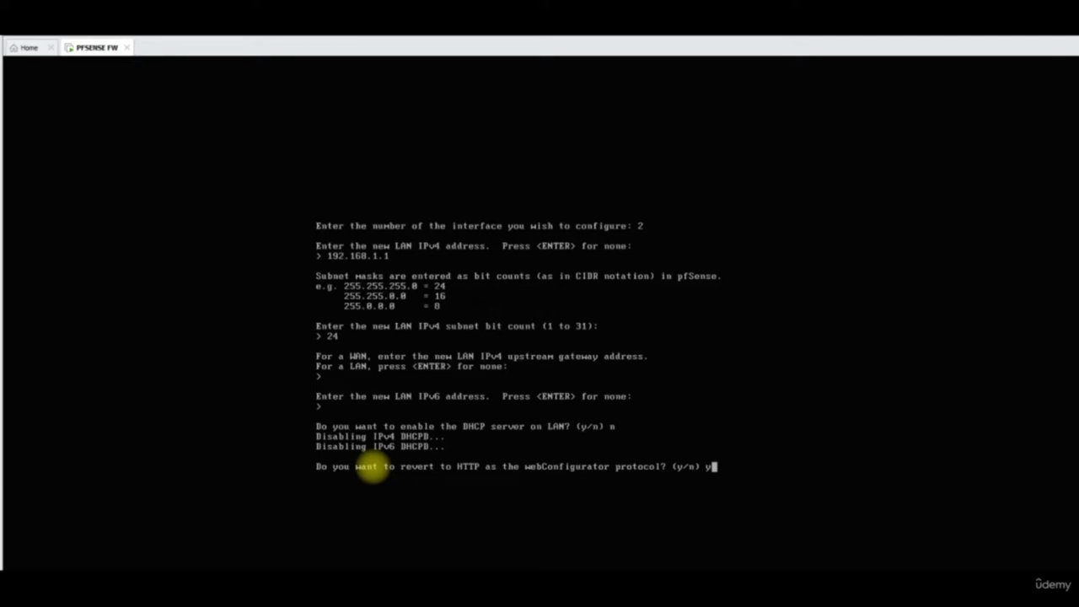
pyautogui.press('Return')
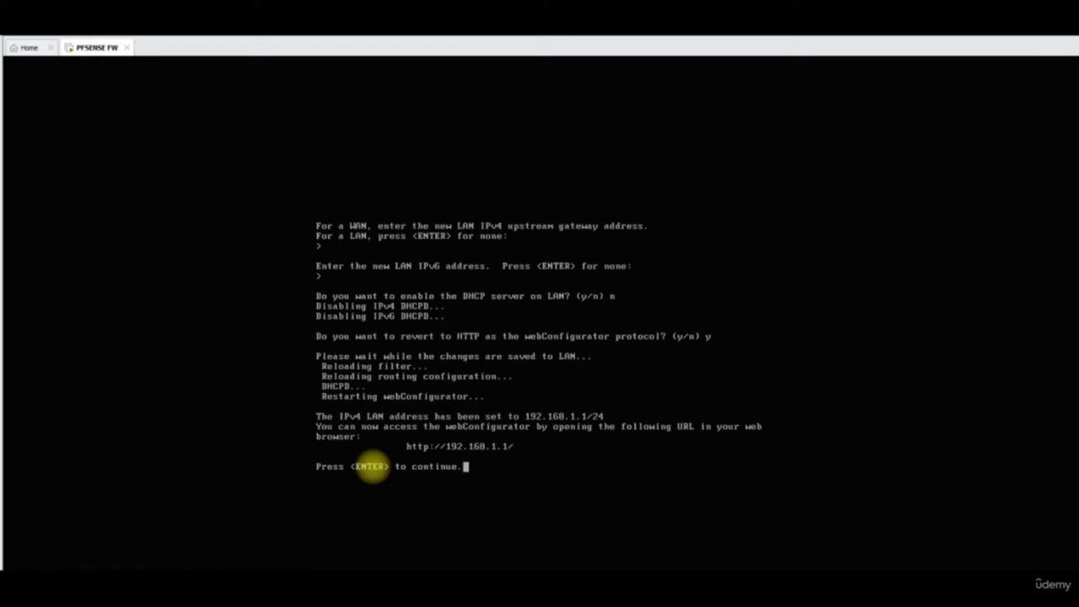
pyautogui.press('Return')
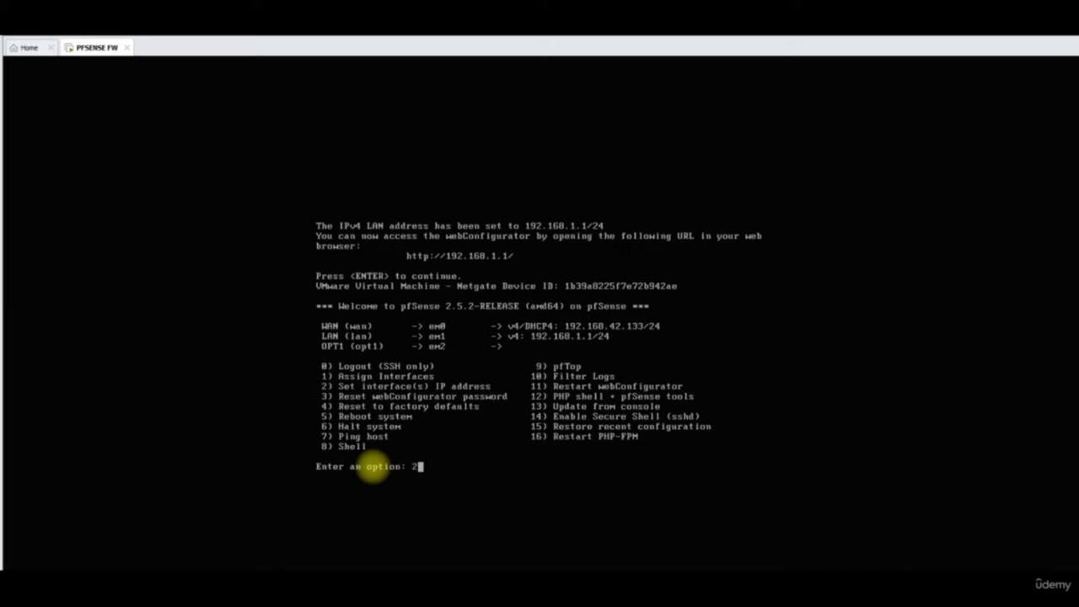
# Set OPT1 (interface 3) to 10.1.1.1/24 with no gateway, no IPv6 and no DHCP.
pyautogui.press('Return')
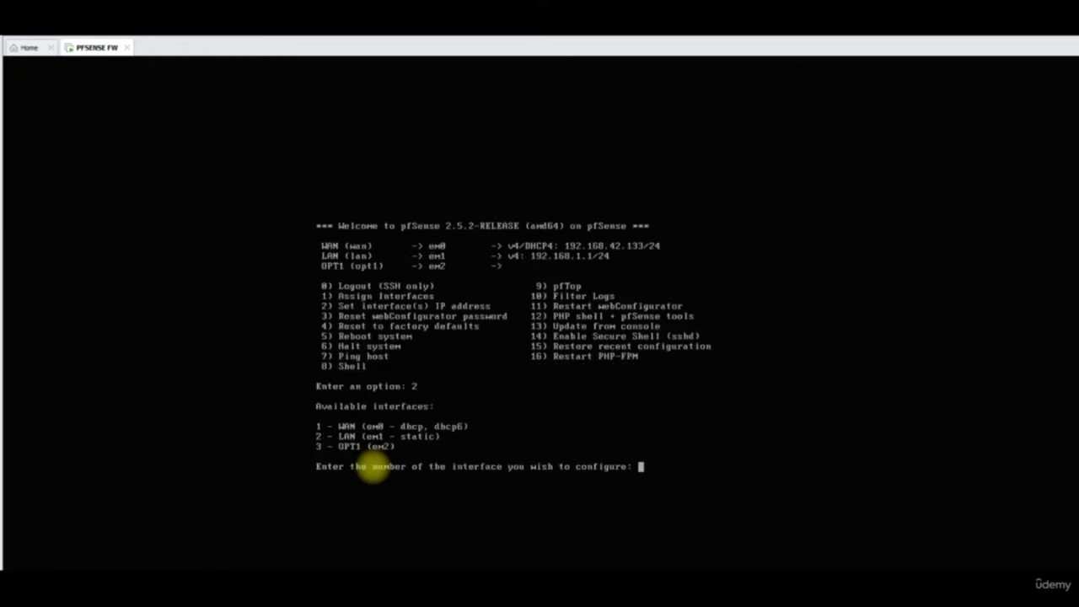
pyautogui.write('3')
pyautogui.press('Return')
pyautogui.write('10.1.1.1')
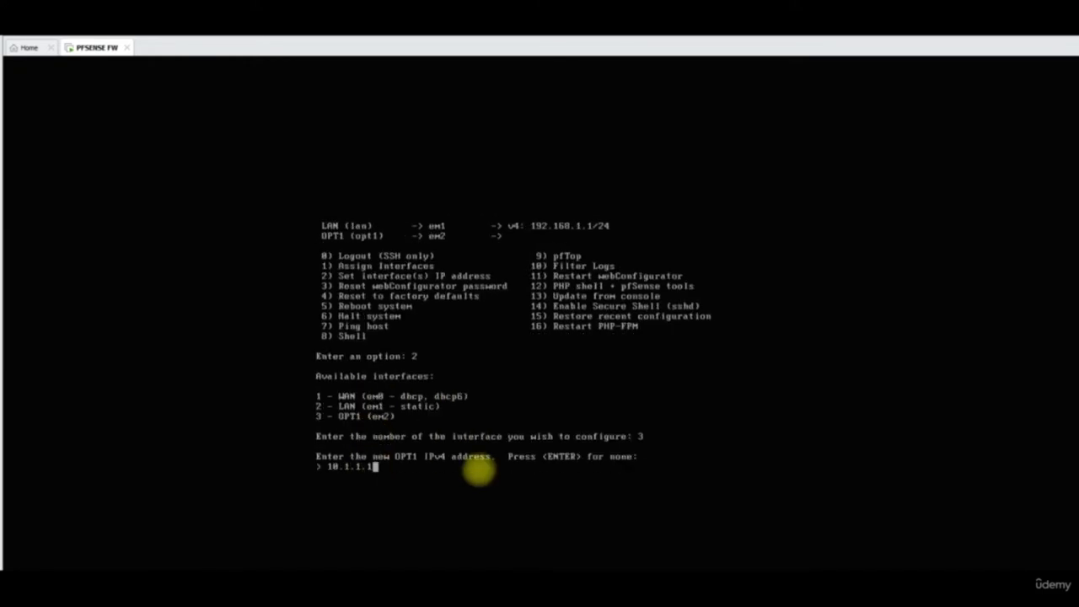
pyautogui.press('Return')
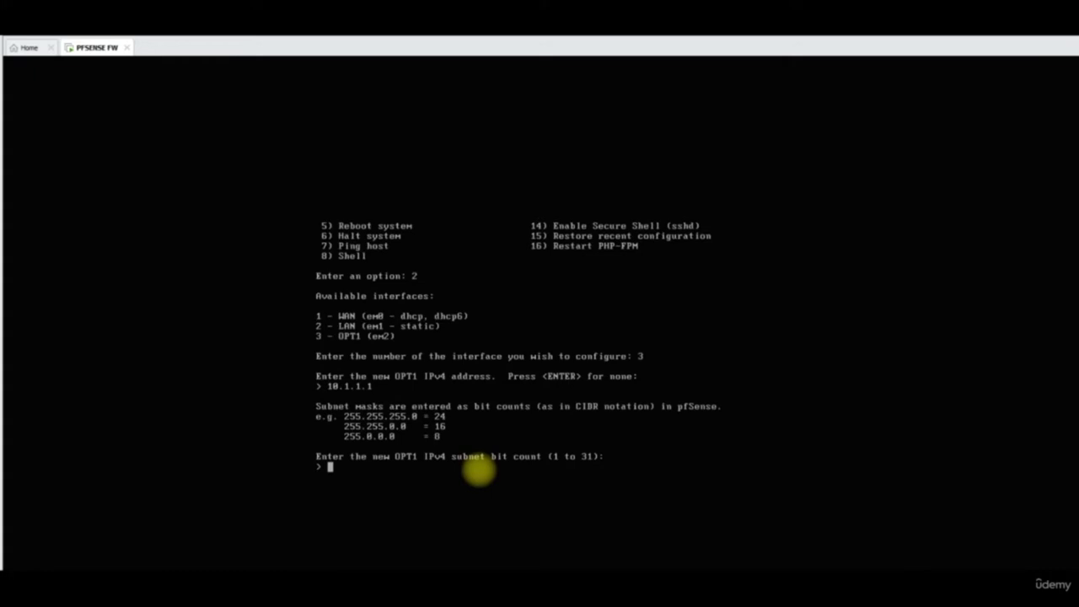
pyautogui.press('Return')
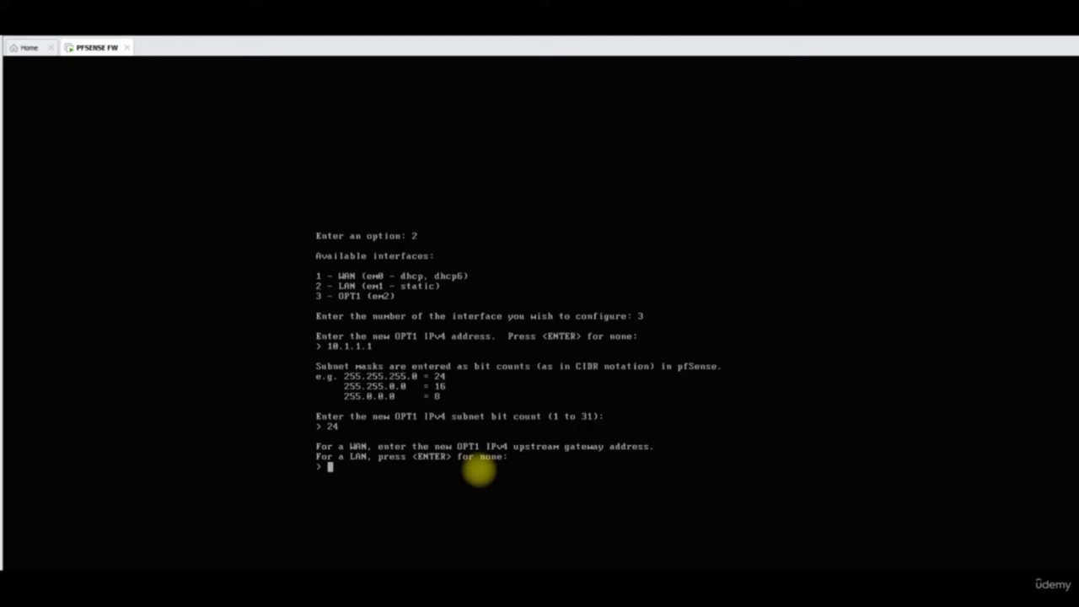
pyautogui.press('Return')
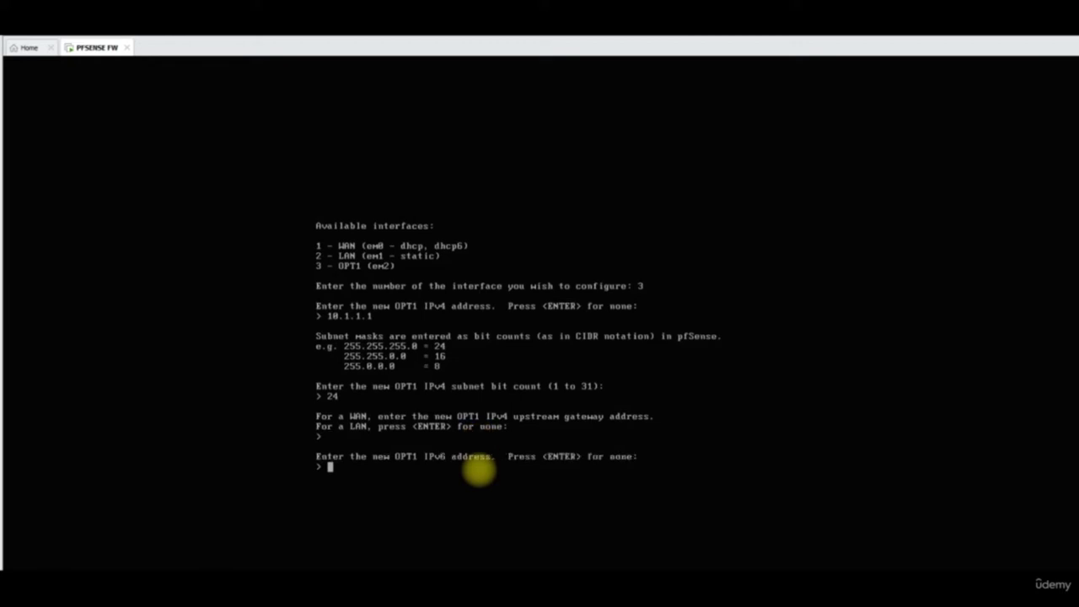
pyautogui.press('Return')
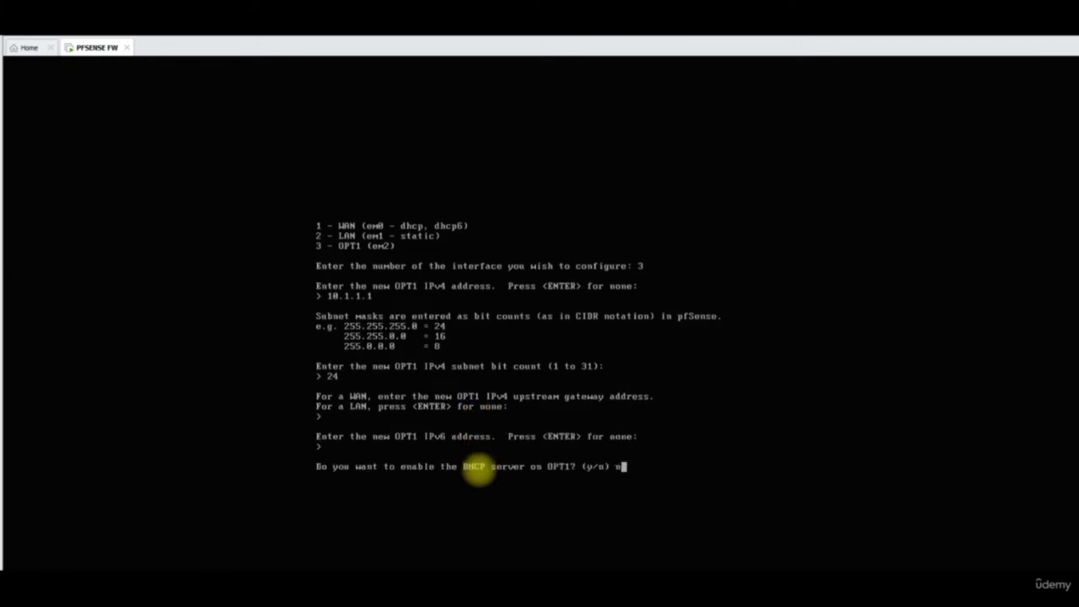
pyautogui.press('Return')
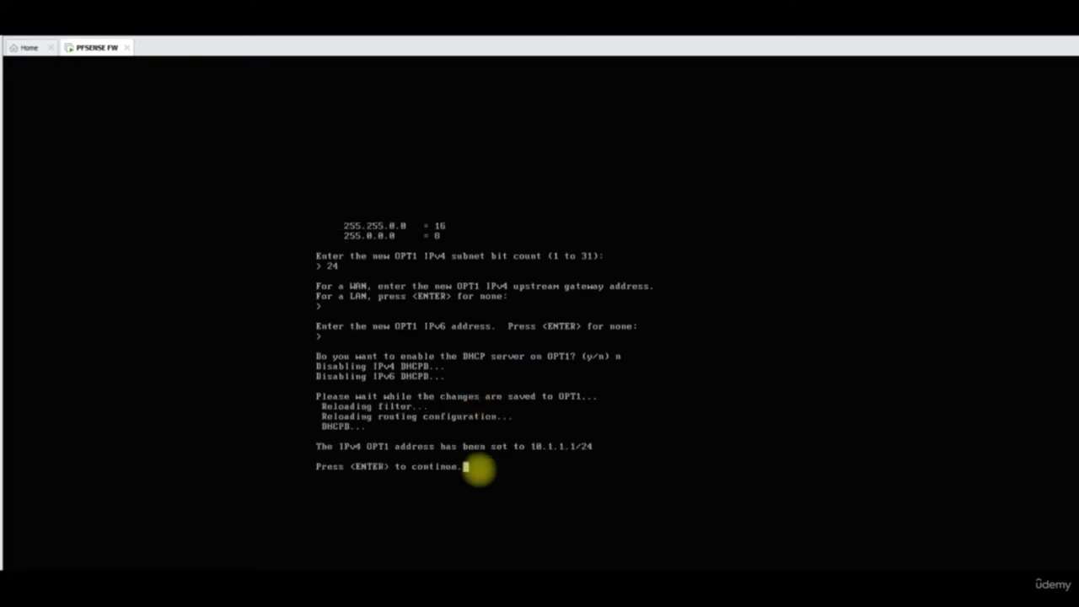
pyautogui.press('Return')
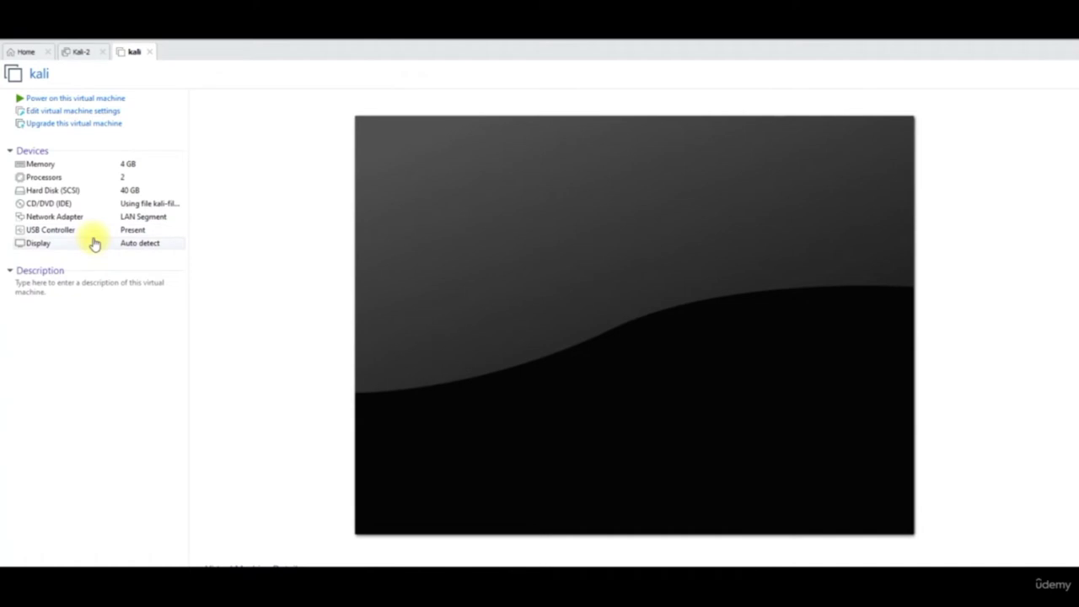
# Keep the kali VM's network adapter on LAN segment 'LAN', then power Kali on.
pyautogui.doubleClick(126, 216)
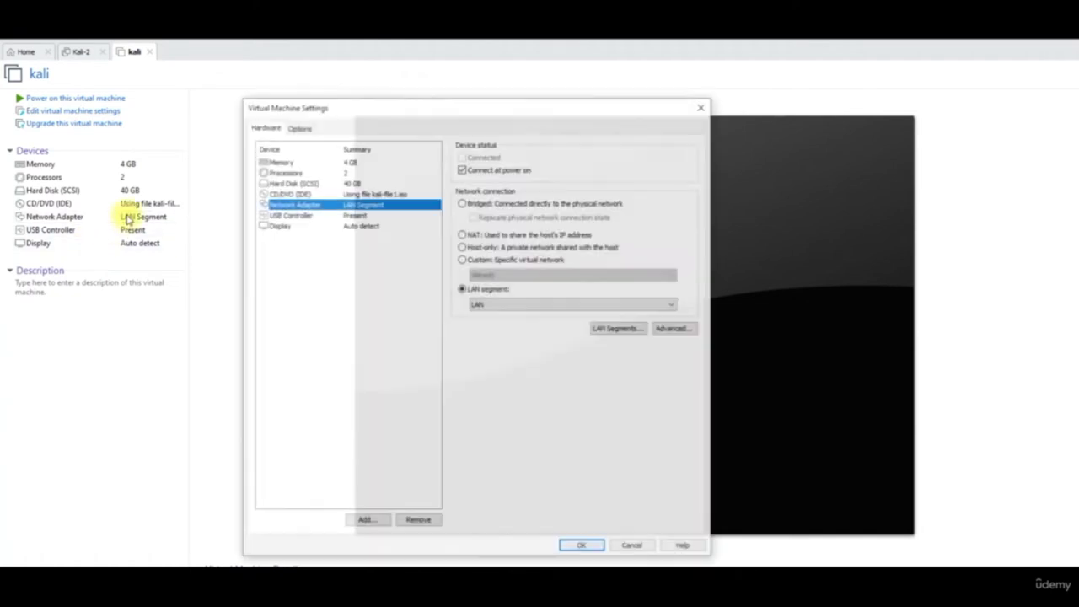
pyautogui.click(501, 305)
pyautogui.click(501, 314)
pyautogui.click(329, 206)
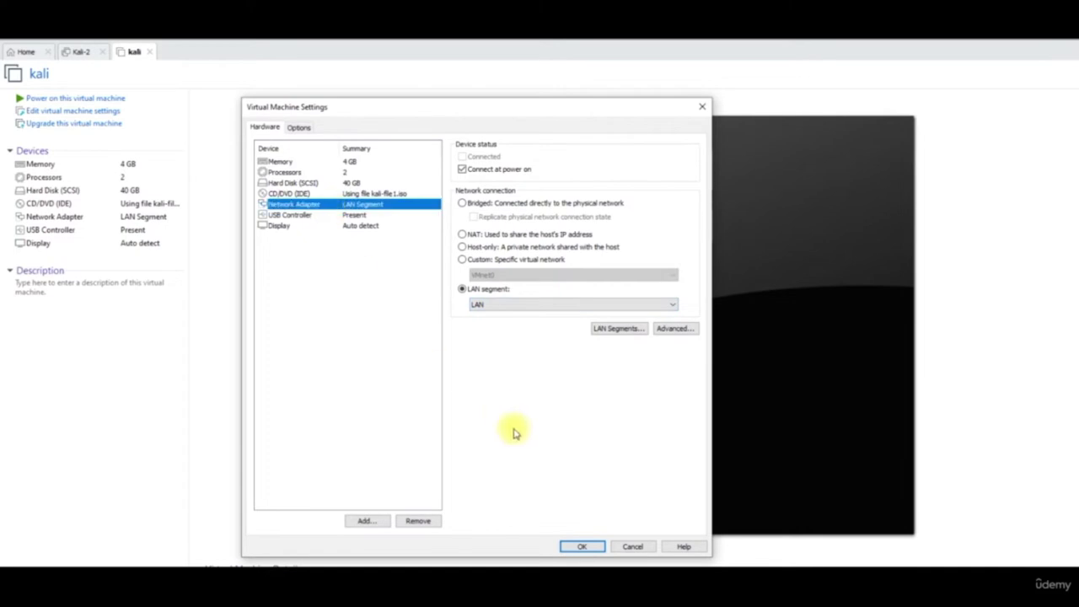
pyautogui.click(590, 548)
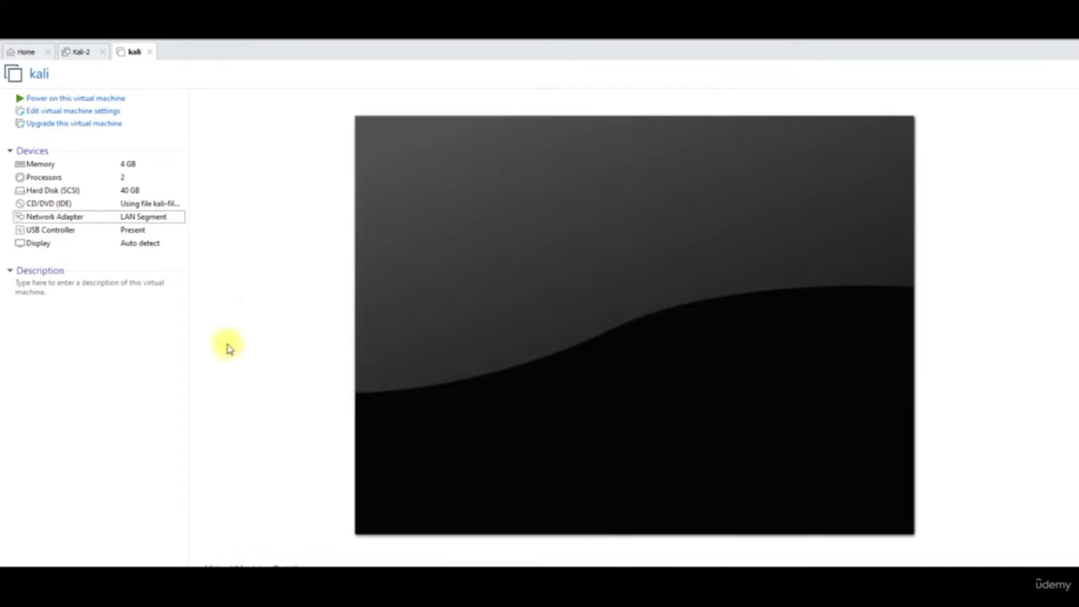
pyautogui.click(62, 99)
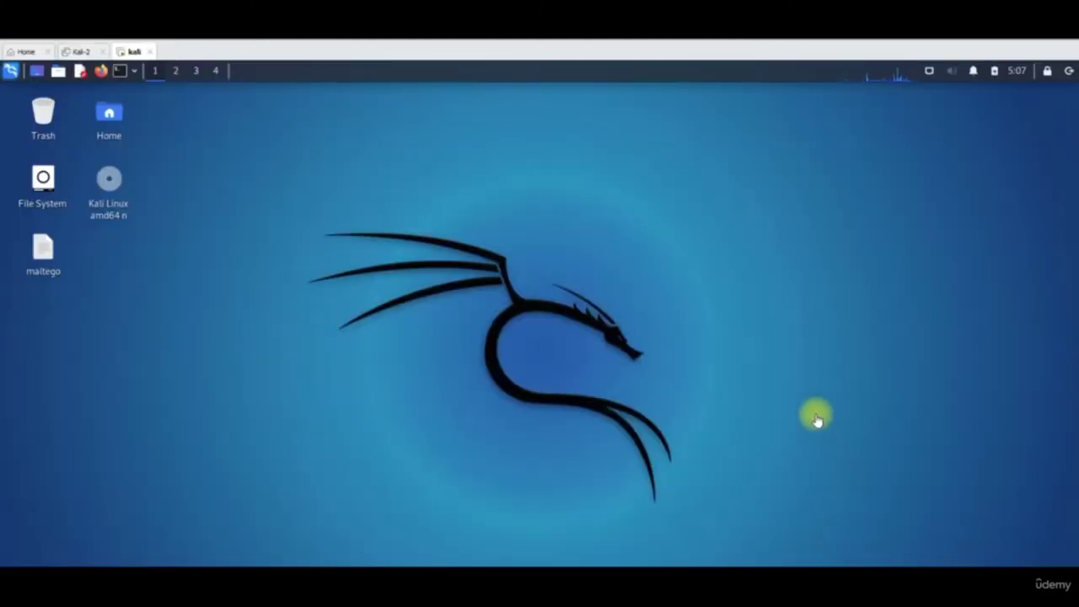
# Give Wired connection 1 manual IPv4 192.168.1.2/24, gateway 192.168.1.1, DNS 8.8.8.8, and save.
pyautogui.rightClick(929, 71)
pyautogui.click(964, 147)
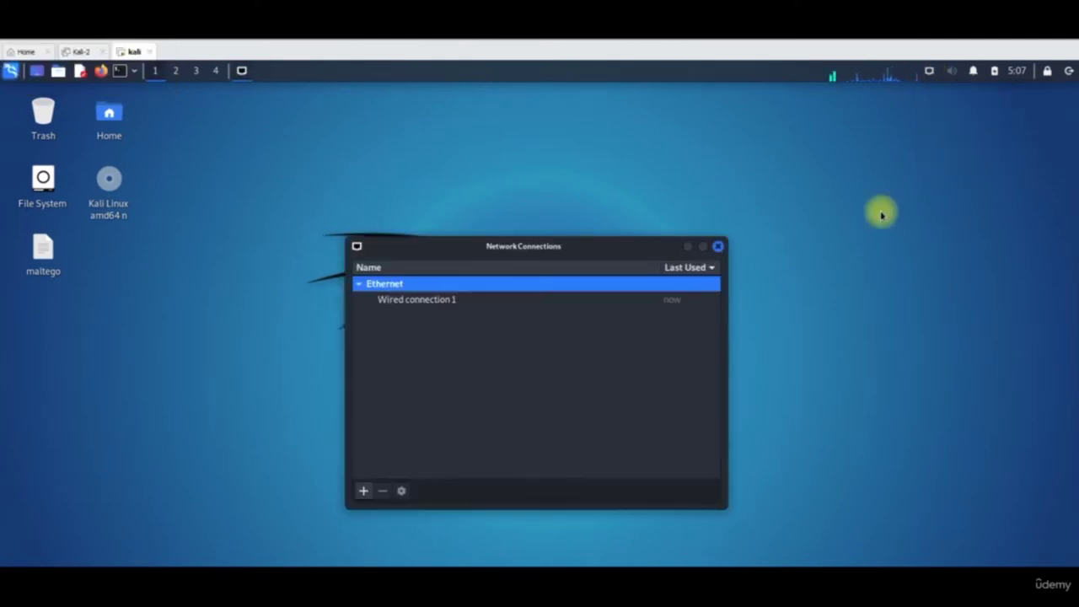
pyautogui.click(440, 300)
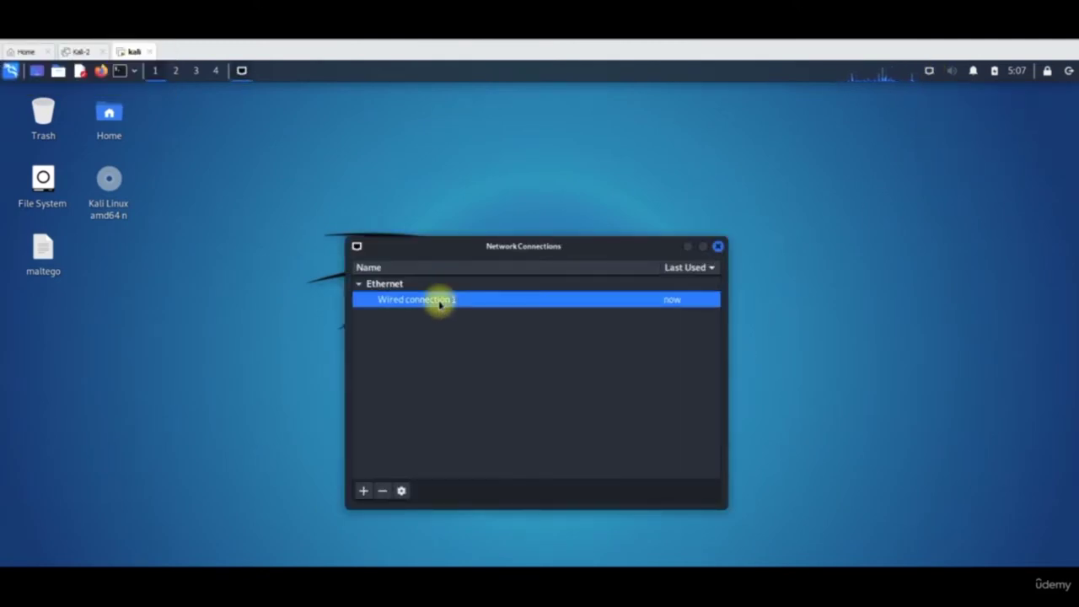
pyautogui.doubleClick(440, 300)
pyautogui.click(636, 258)
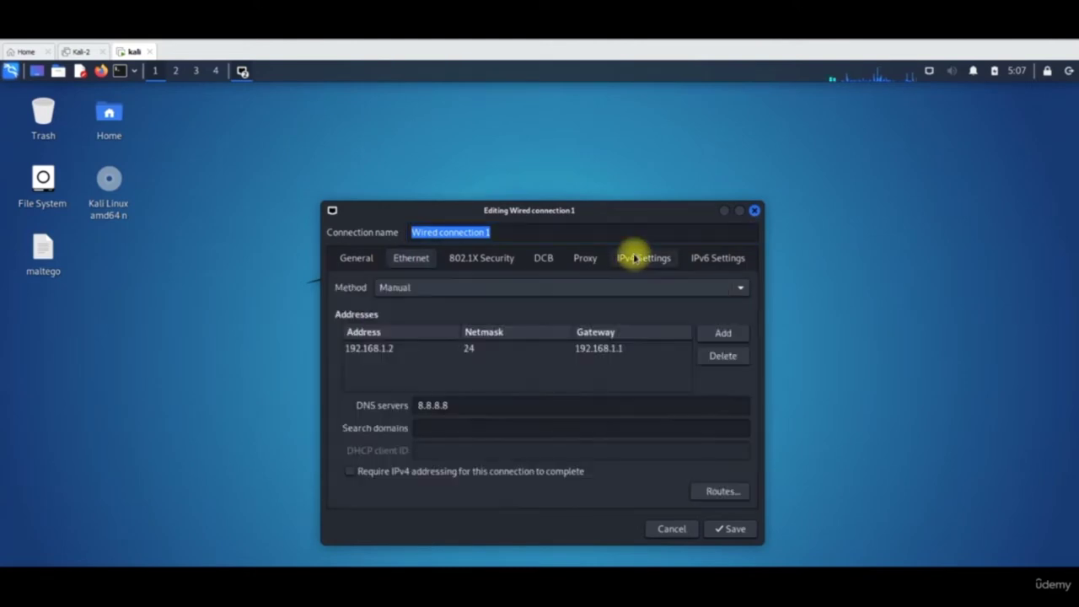
pyautogui.click(607, 351)
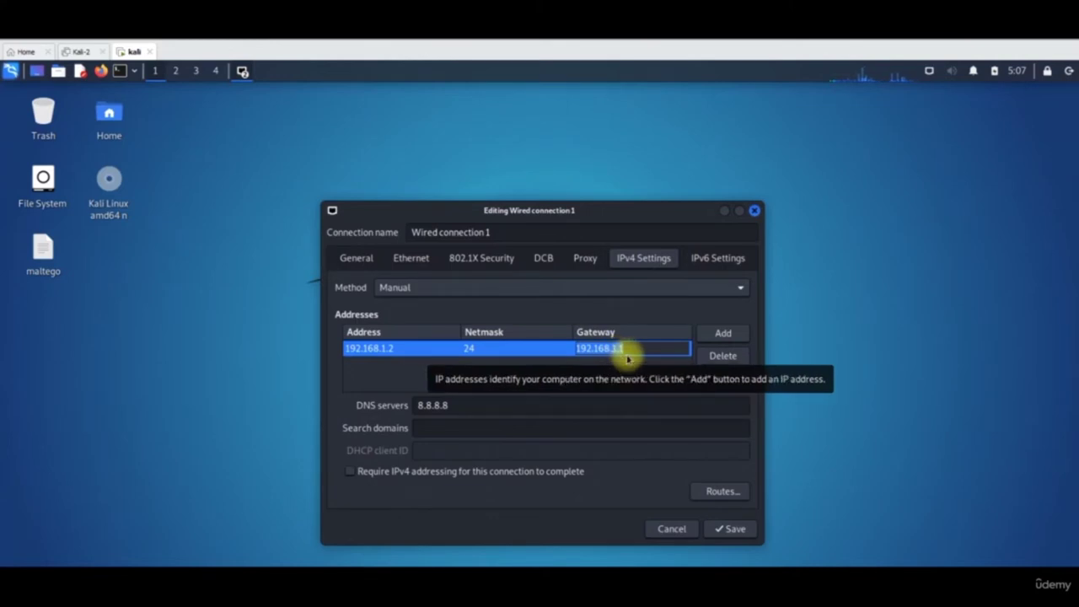
pyautogui.click(386, 351)
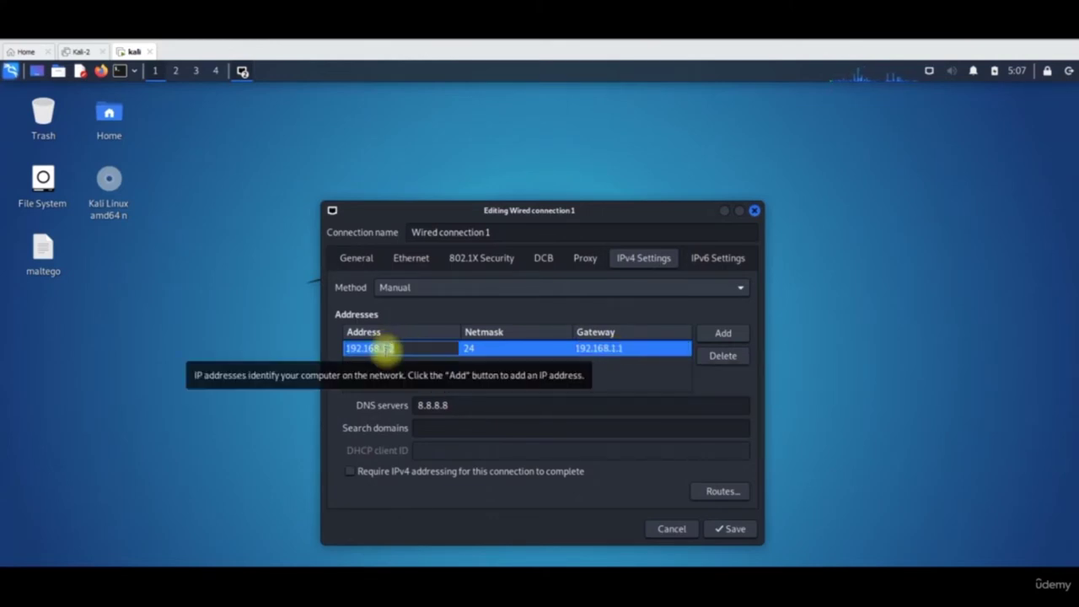
pyautogui.click(477, 350)
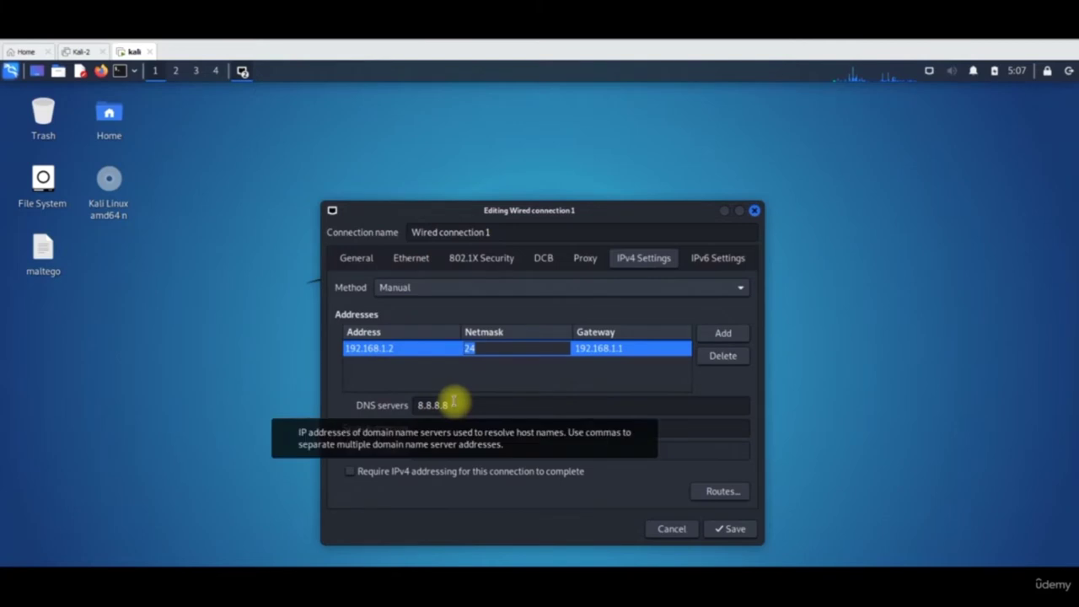
pyautogui.click(453, 402)
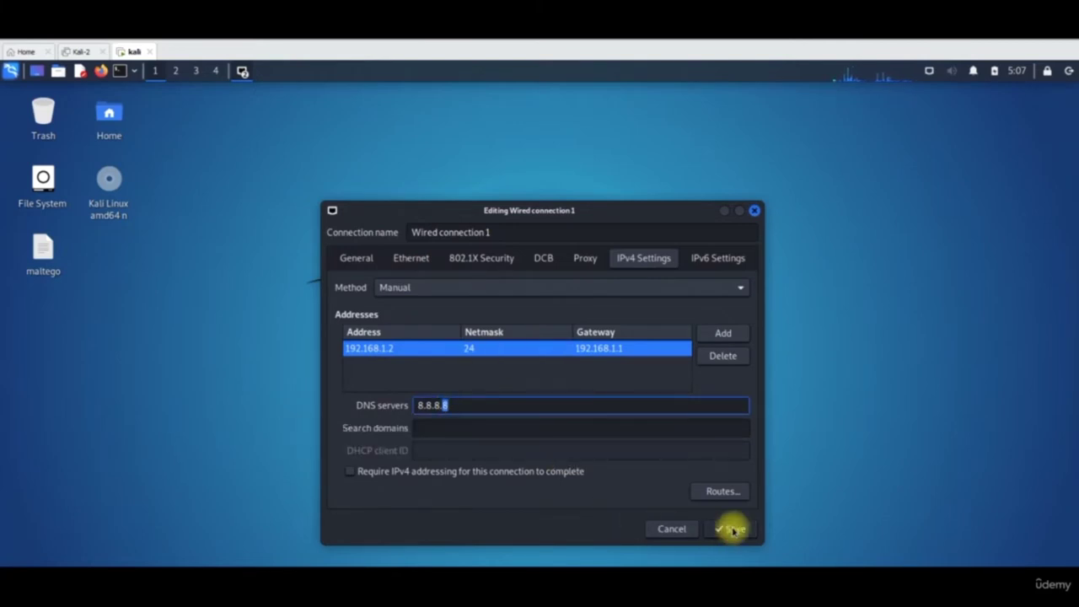
pyautogui.click(730, 528)
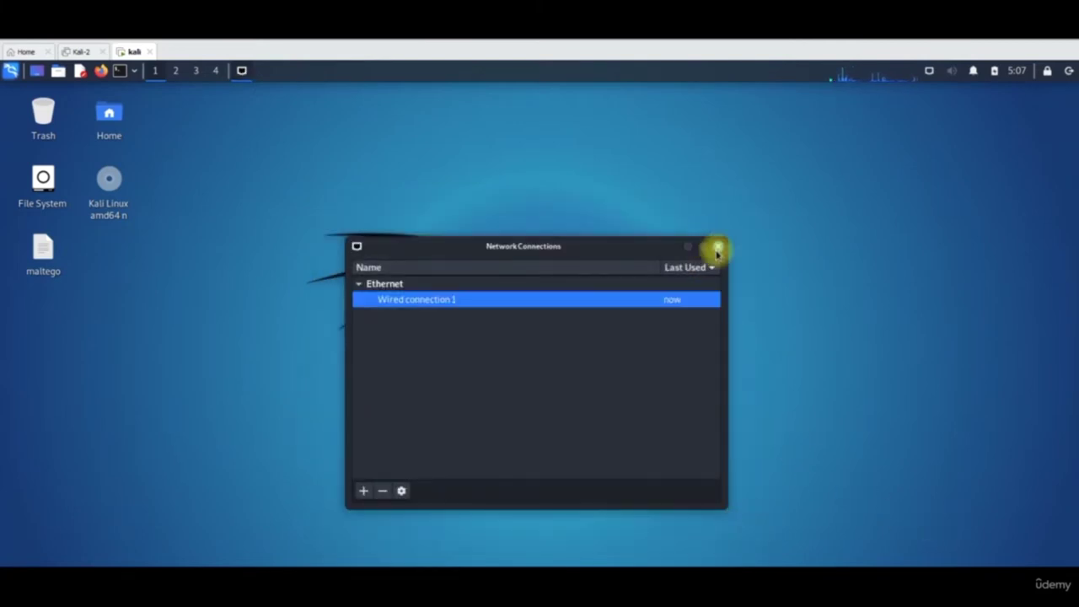
pyautogui.click(717, 246)
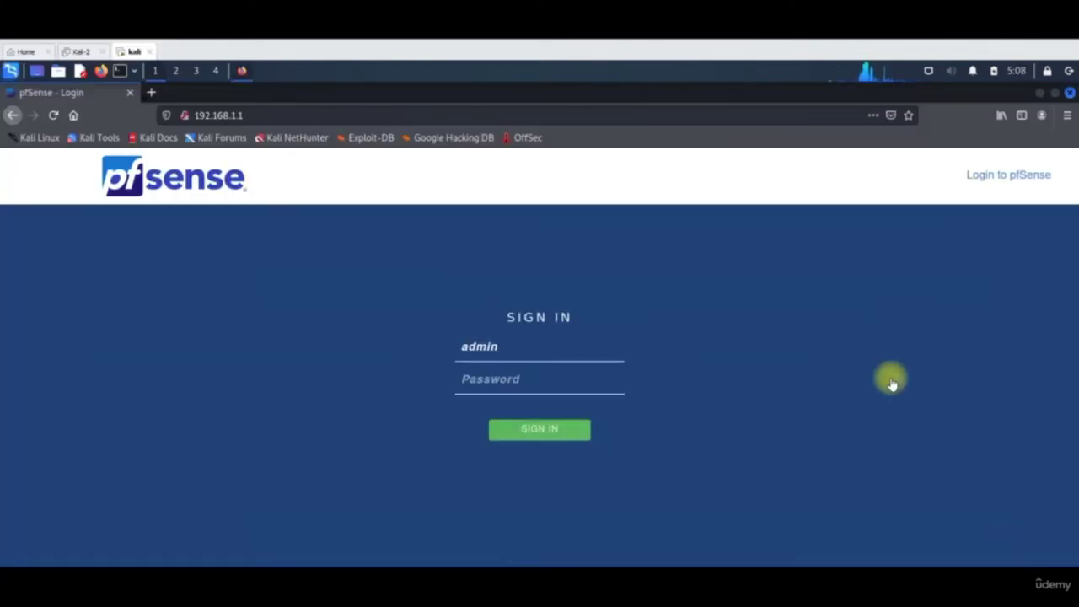
# Sign in to the pfSense web GUI at 192.168.1.1 as admin with the default password.
pyautogui.press('Num_Lock')
pyautogui.doubleClick(500, 349)
pyautogui.click(523, 354)
pyautogui.click(526, 381)
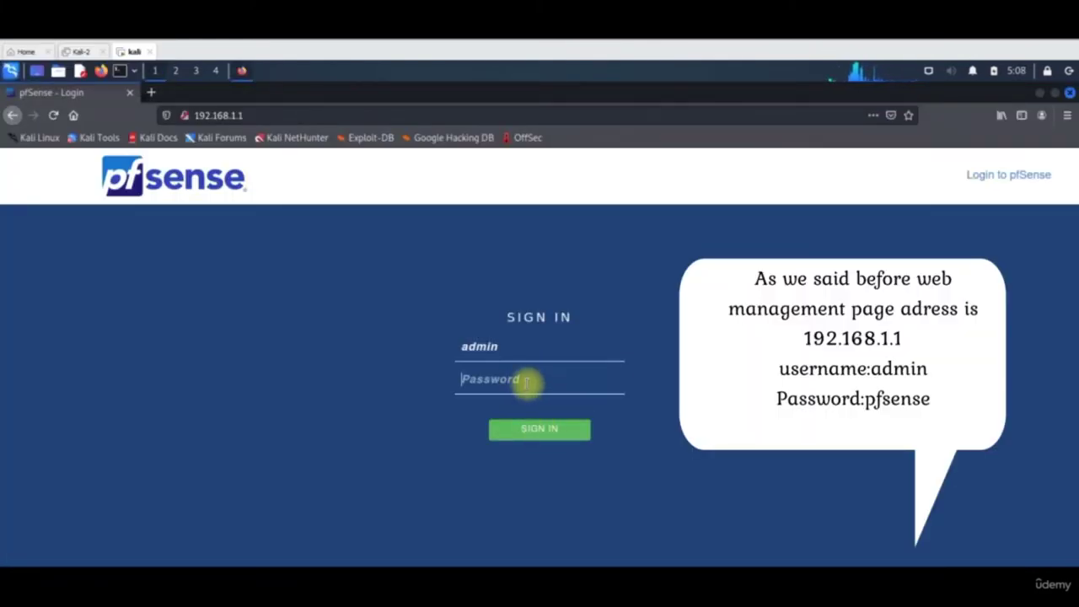
pyautogui.write('pfse')
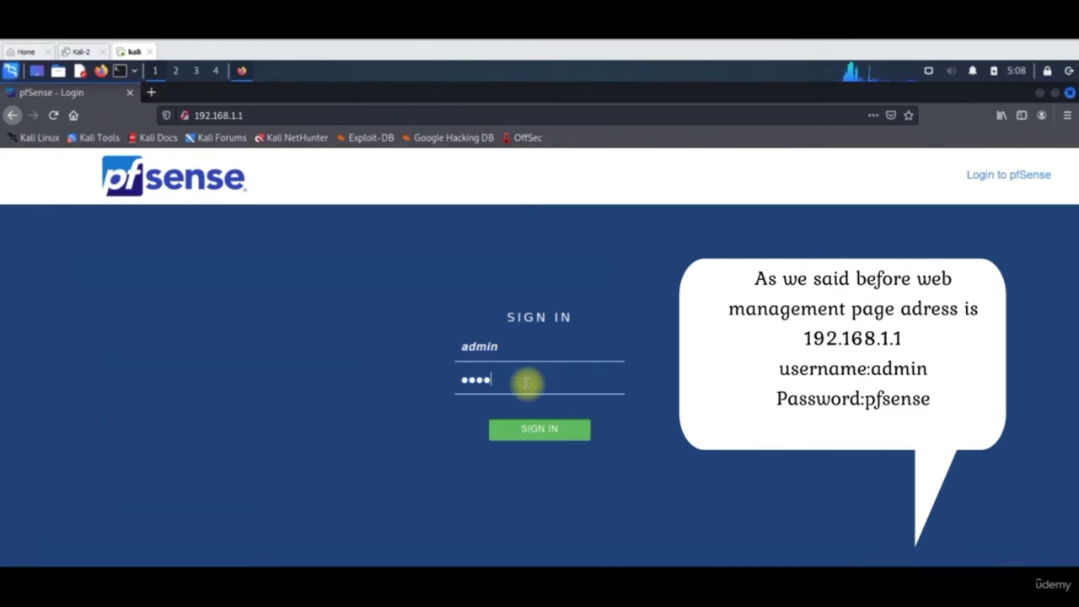
pyautogui.write('nse')
pyautogui.press('Return')
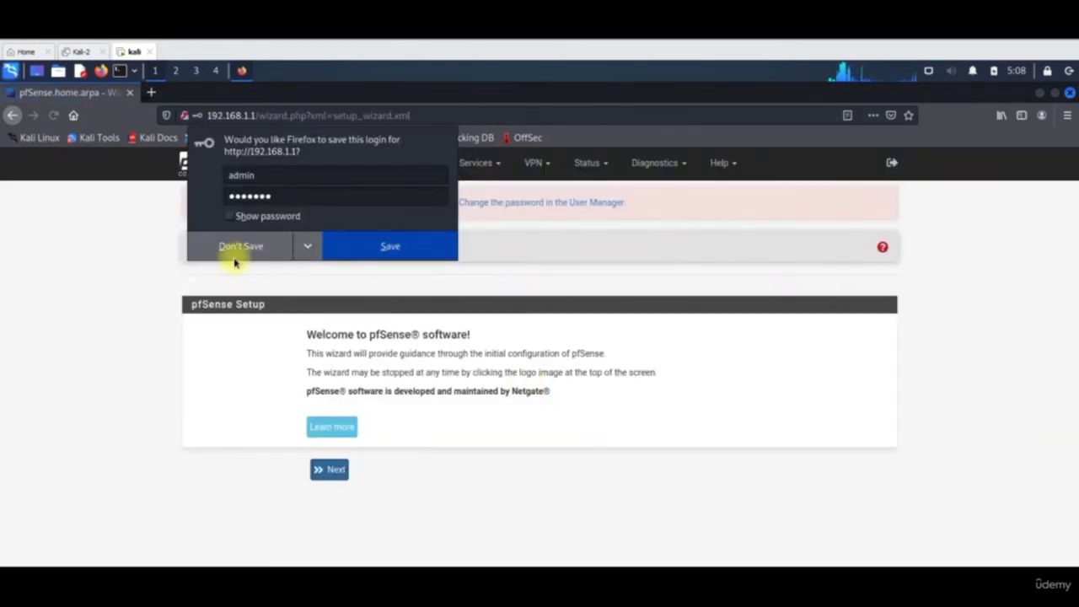
# Start the setup wizard, keeping the default hostname, domain, time server and timezone.
pyautogui.click(241, 246)
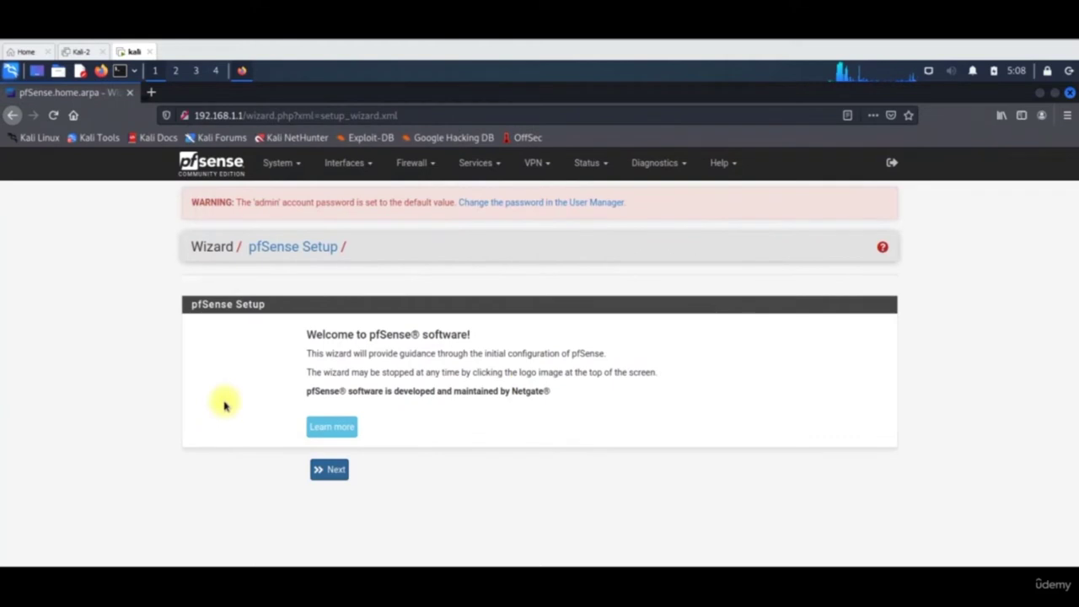
pyautogui.click(331, 470)
pyautogui.click(330, 494)
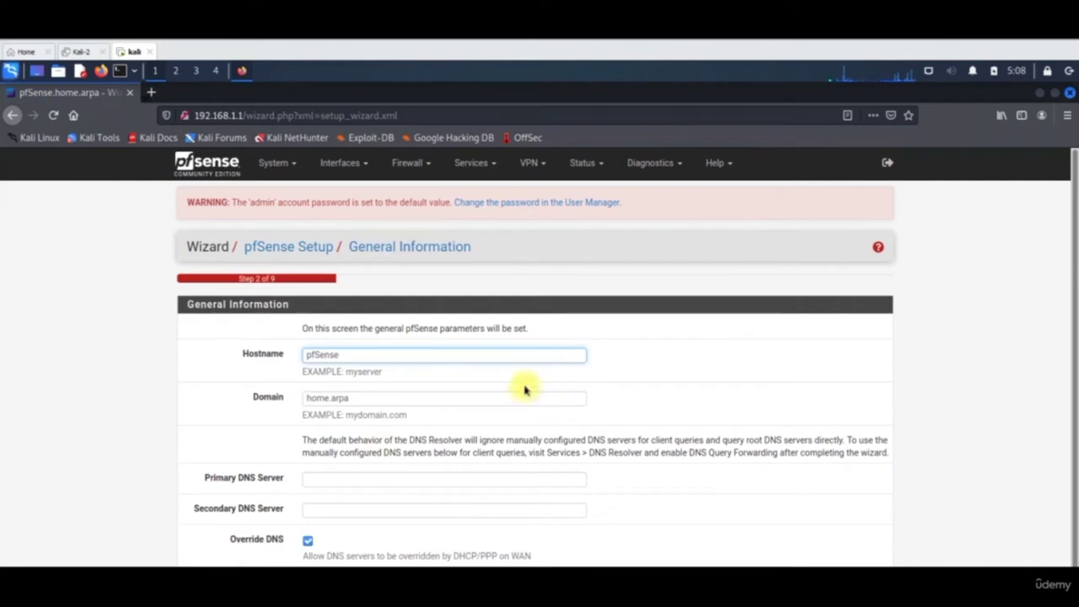
pyautogui.scroll(-1, 530, 385)
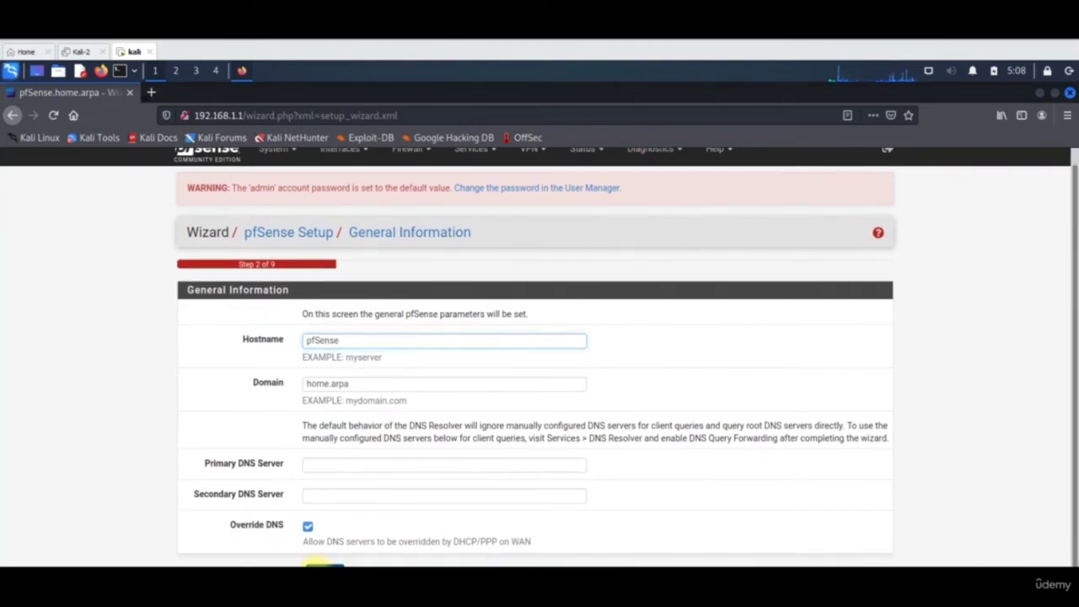
pyautogui.click(325, 564)
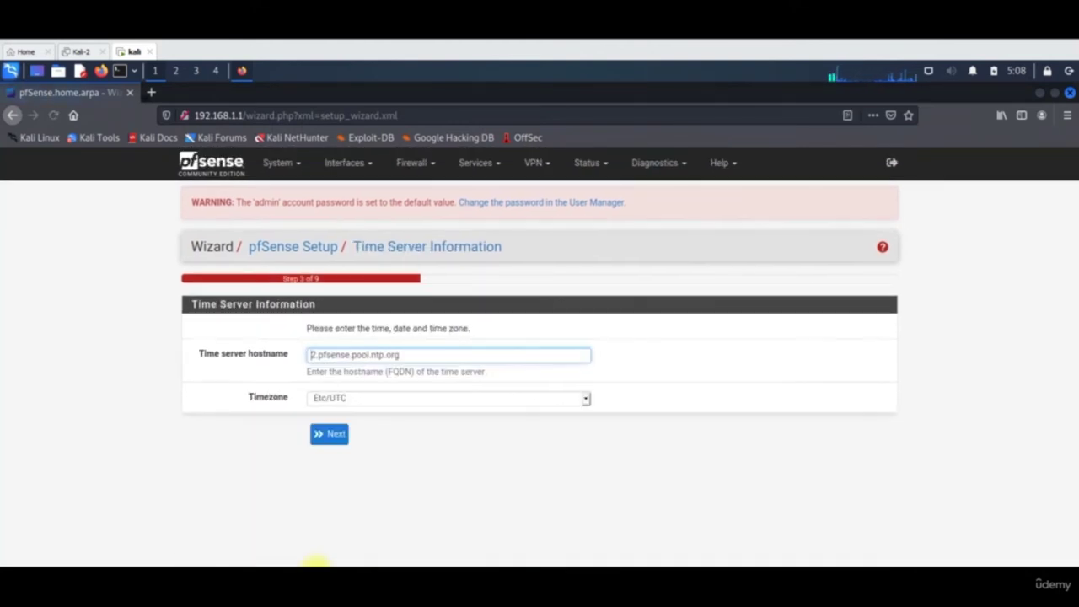
pyautogui.click(330, 442)
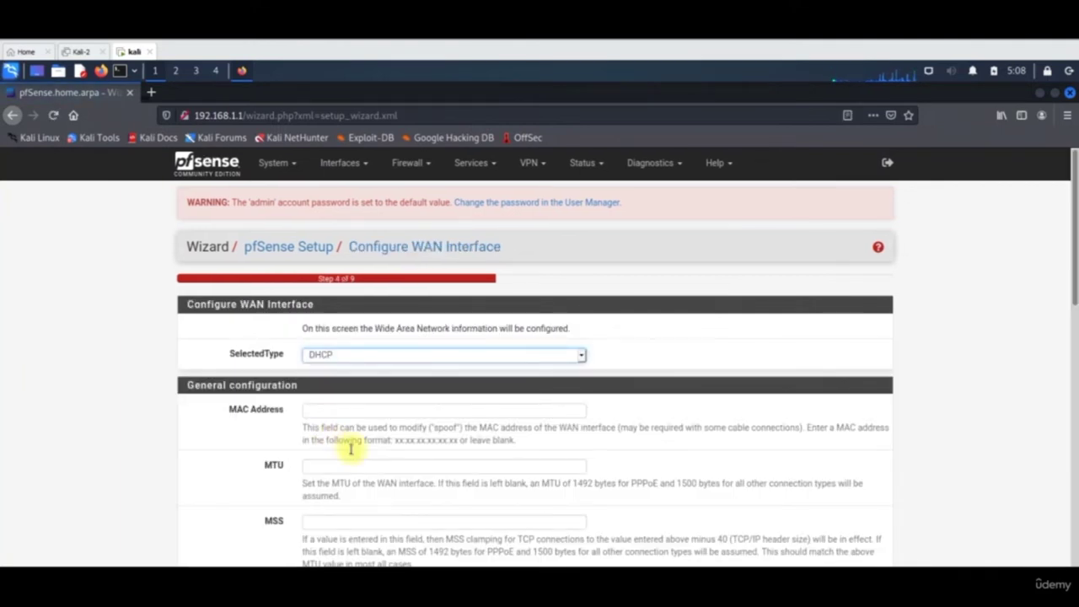
# Keep the WAN interface connection type as DHCP and continue.
pyautogui.scroll(-5, 352, 454)
pyautogui.scroll(5, 352, 454)
pyautogui.scroll(-5, 348, 451)
pyautogui.scroll(10, 347, 451)
pyautogui.click(324, 360)
pyautogui.click(326, 362)
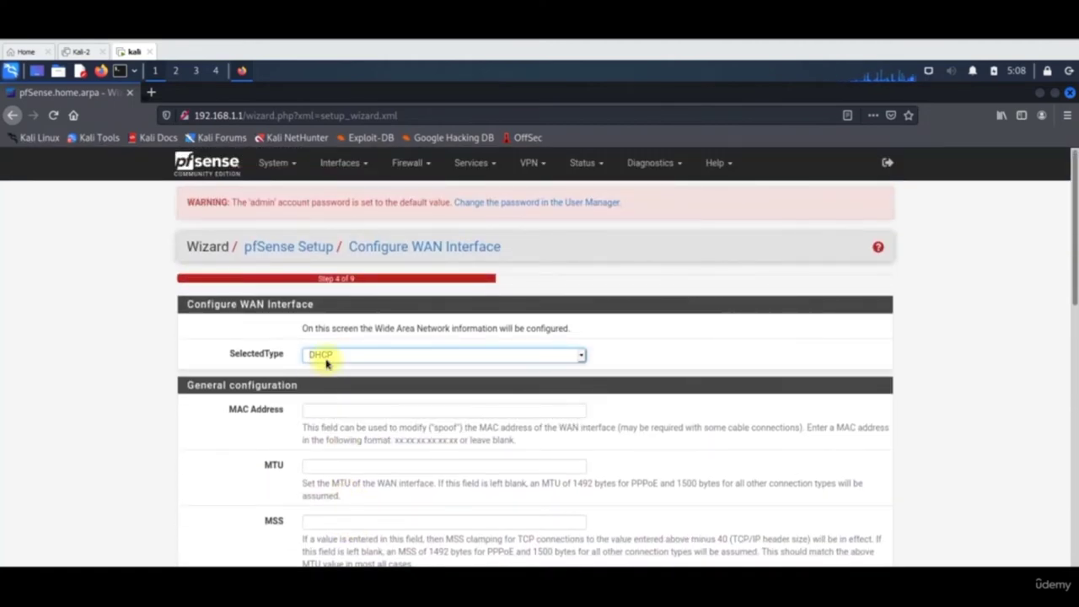
pyautogui.scroll(-7, 245, 455)
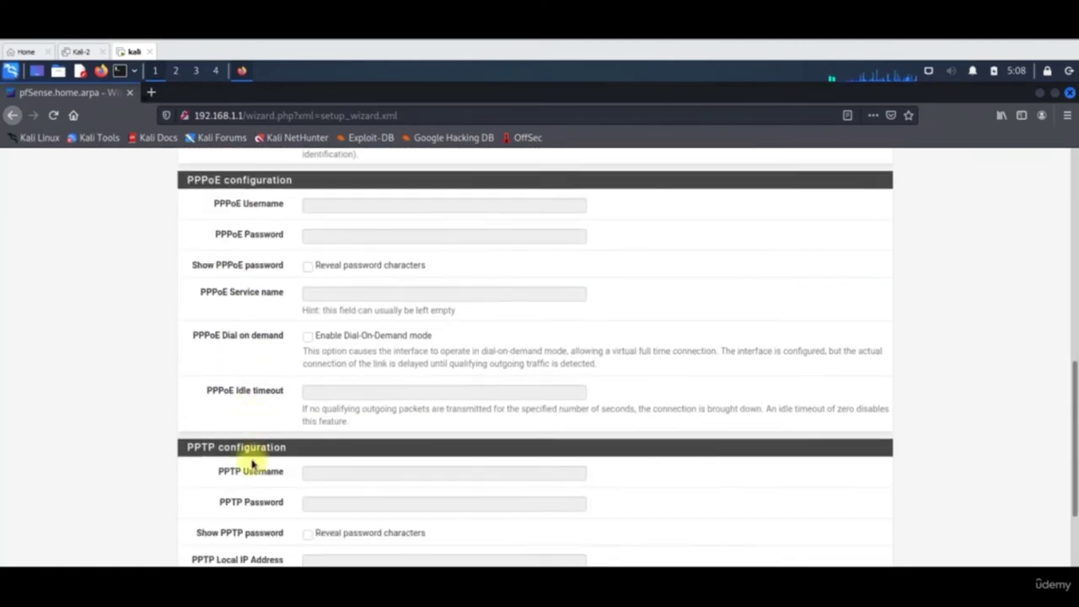
pyautogui.scroll(-5, 252, 463)
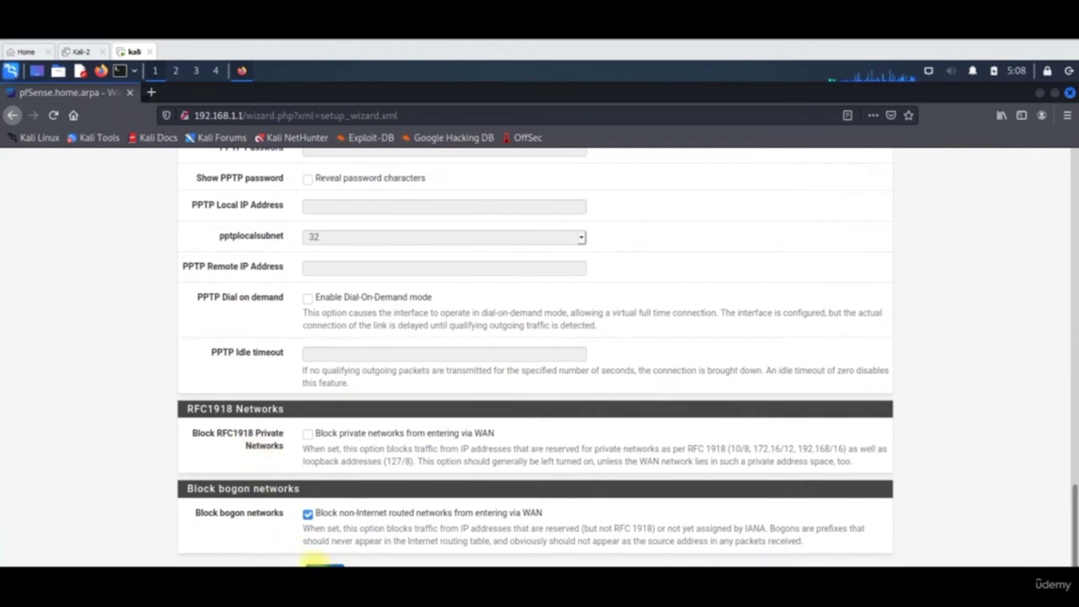
pyautogui.click(325, 565)
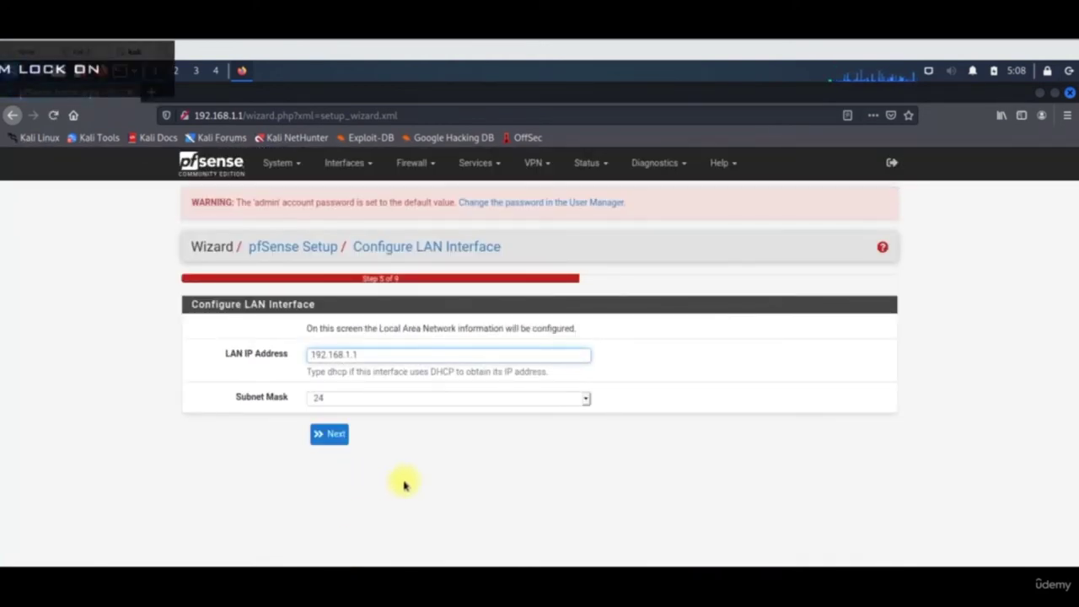
# Keep LAN at 192.168.1.1/24, skip the admin password change, reload and finish the wizard.
pyautogui.click(325, 434)
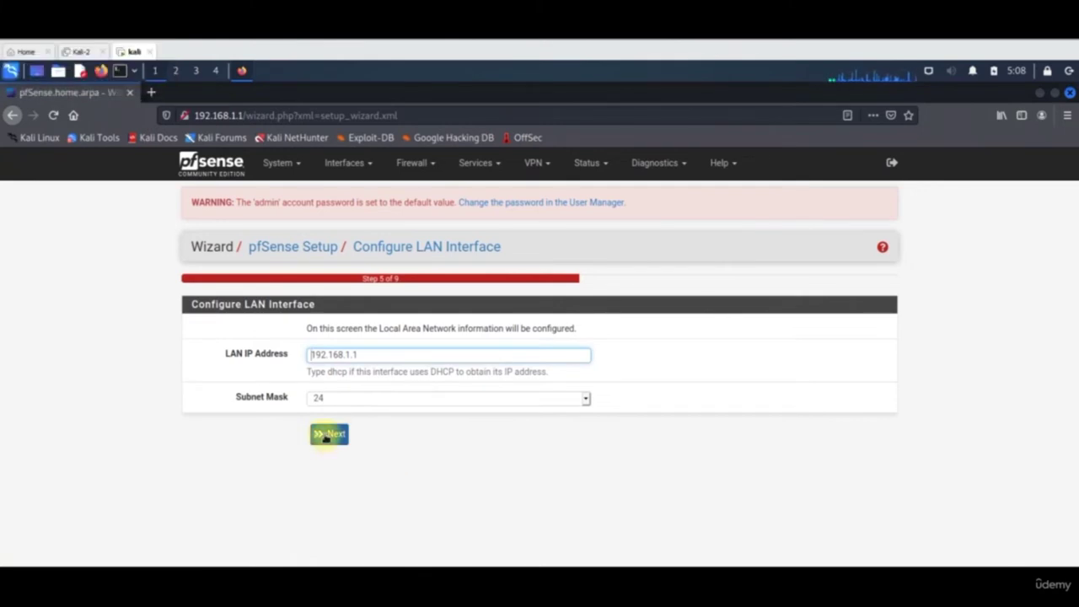
pyautogui.click(327, 430)
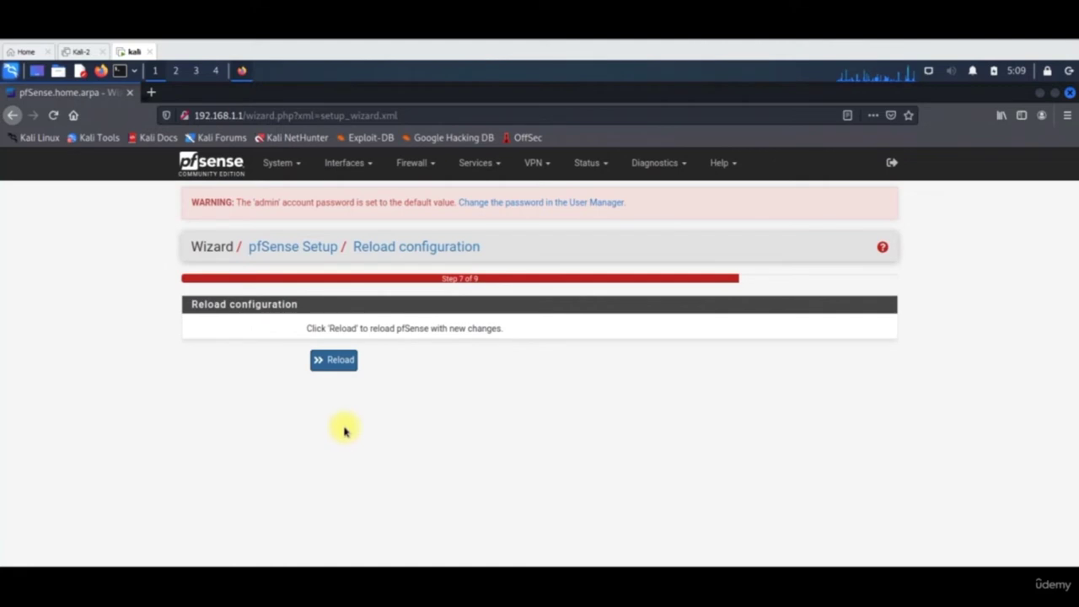
pyautogui.click(341, 361)
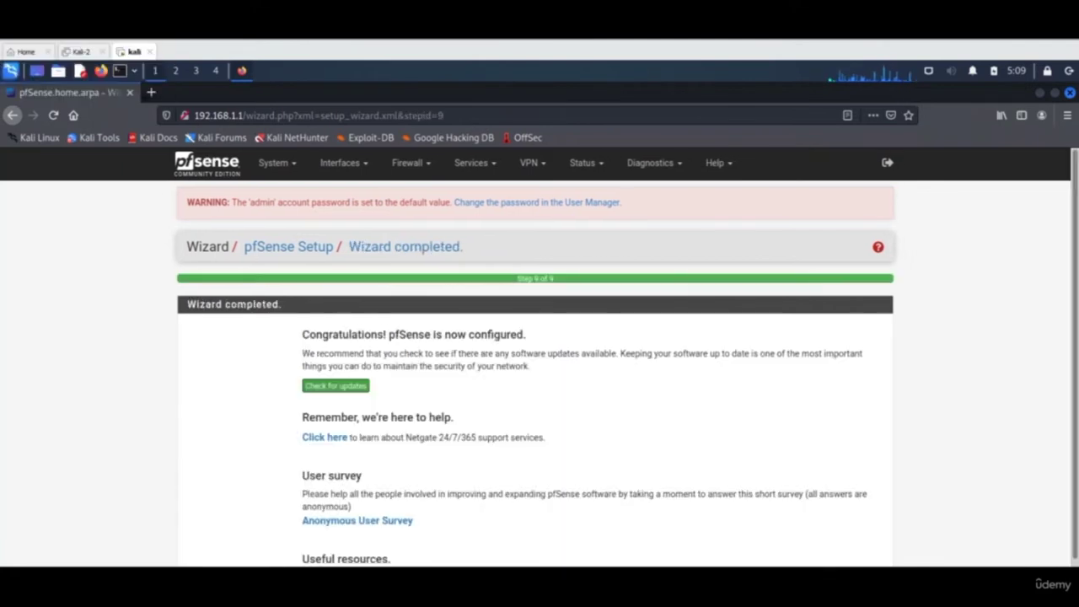
pyautogui.press('Num_Lock')
pyautogui.press('Num_Lock')
pyautogui.press('Num_Lock')
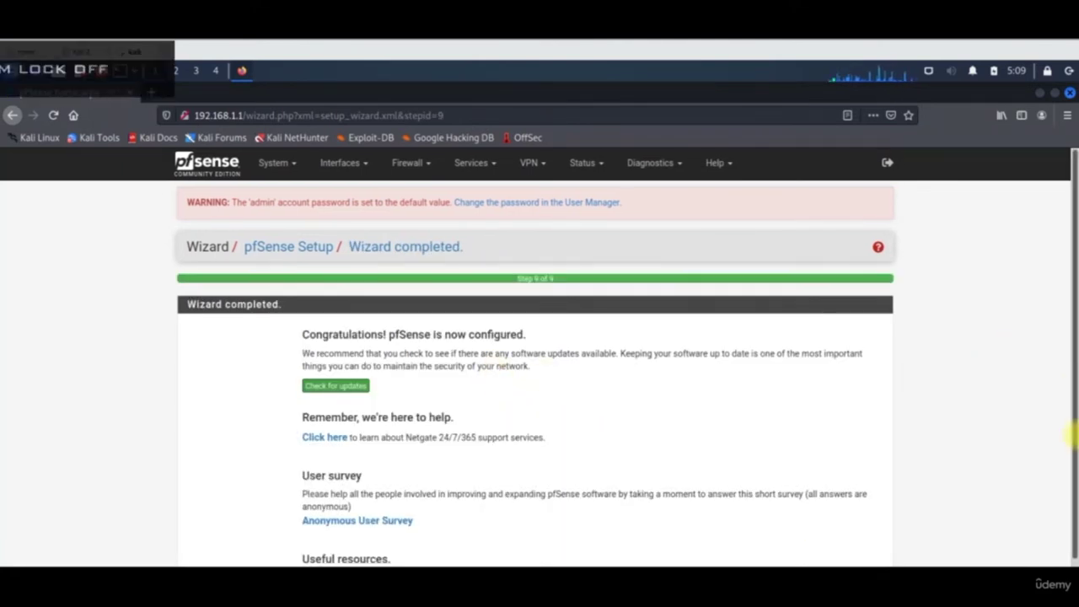
pyautogui.scroll(-2, 1075, 437)
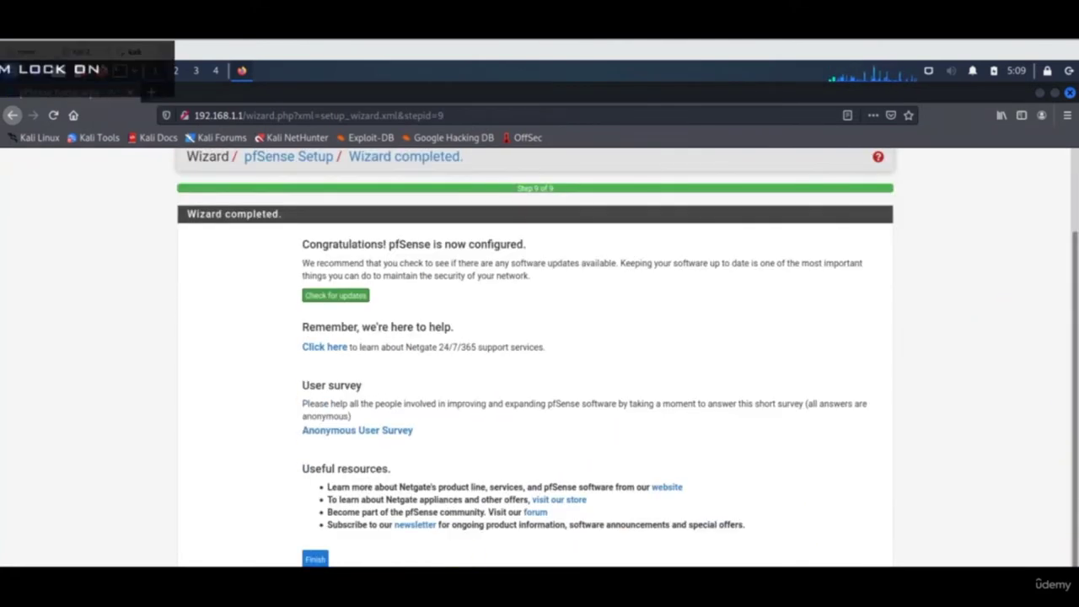
pyautogui.click(313, 559)
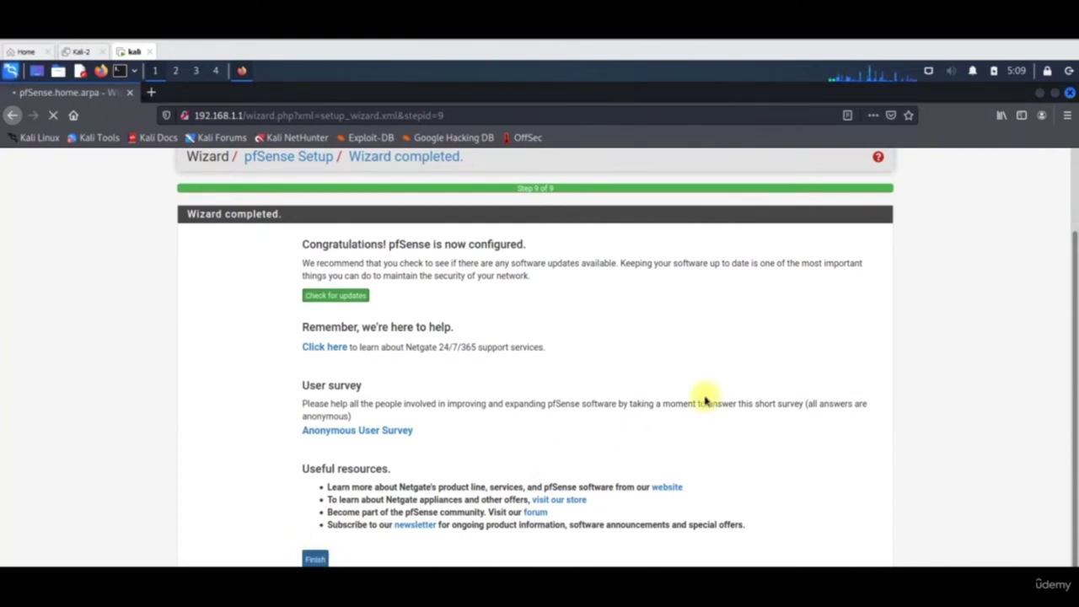
# Check the Dashboard's Interfaces widget, selecting OPT1's address 10.1.1.1.
pyautogui.press('Num_Lock')
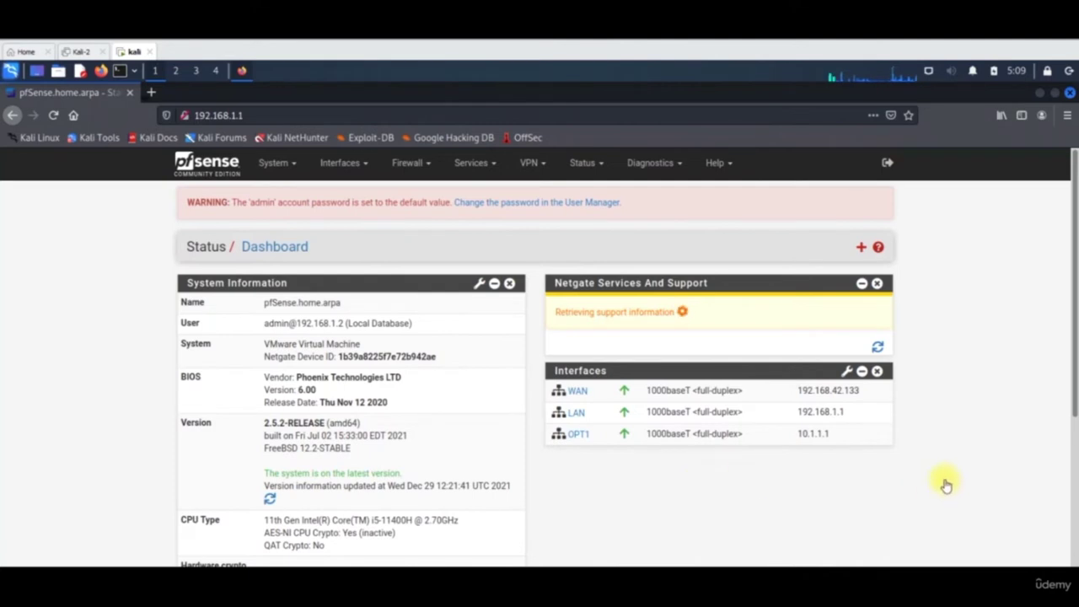
pyautogui.press('Num_Lock')
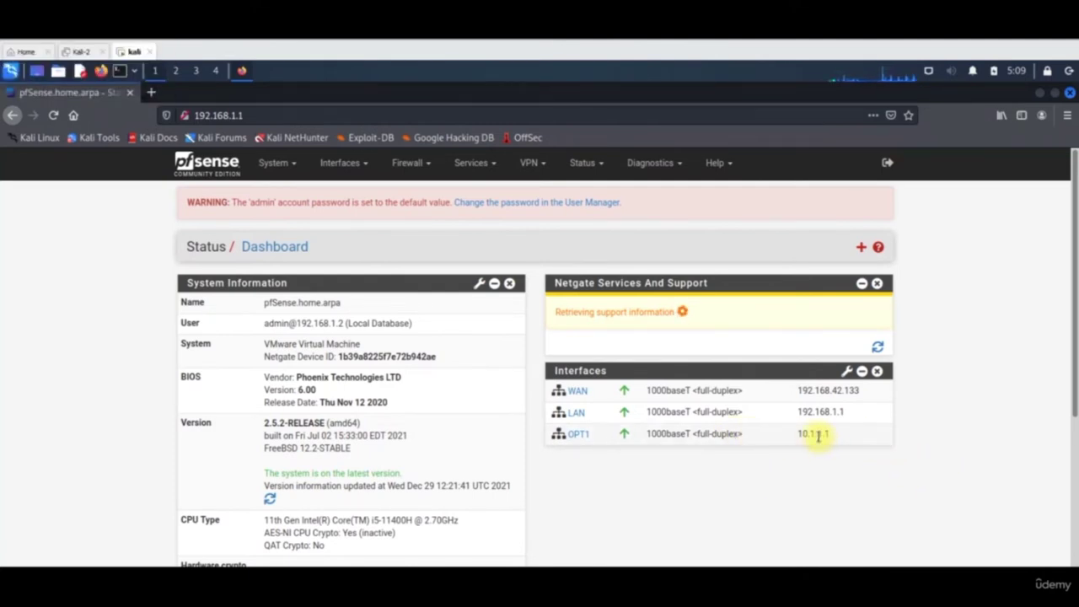
pyautogui.tripleClick(818, 435)
pyautogui.press('Num_Lock')
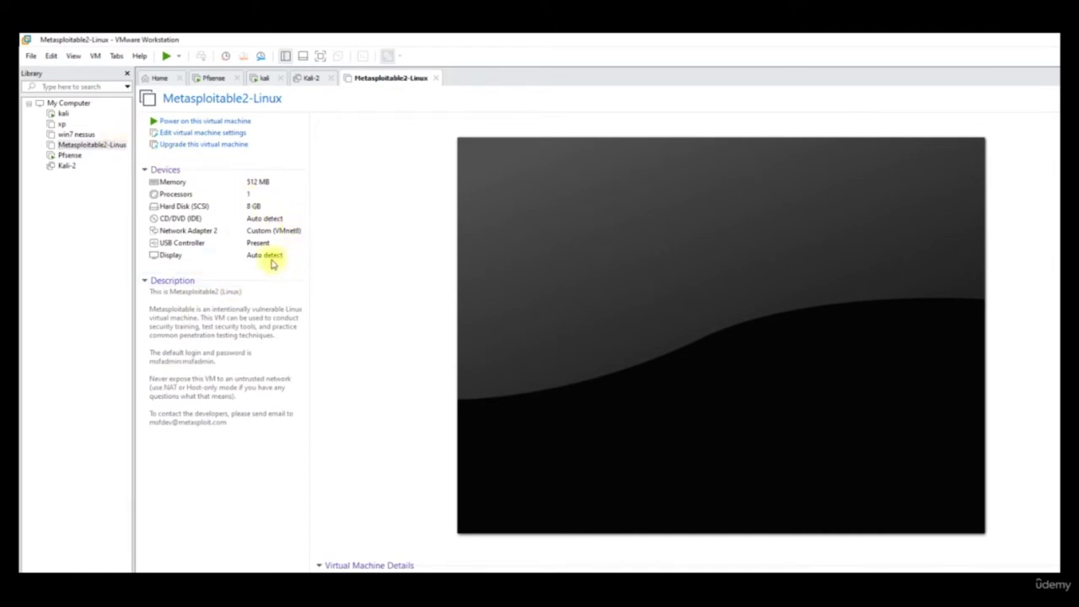
# Connect Metasploitable's Network Adapter 2 to the DMZ LAN segment.
pyautogui.click(182, 233)
pyautogui.doubleClick(182, 232)
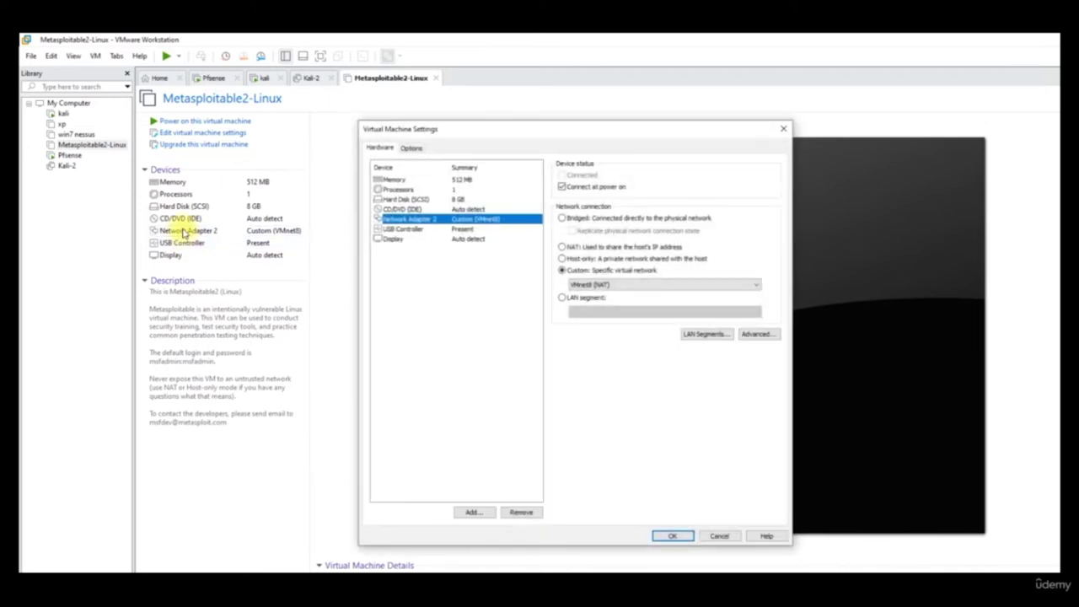
pyautogui.click(590, 299)
pyautogui.click(595, 313)
pyautogui.click(581, 329)
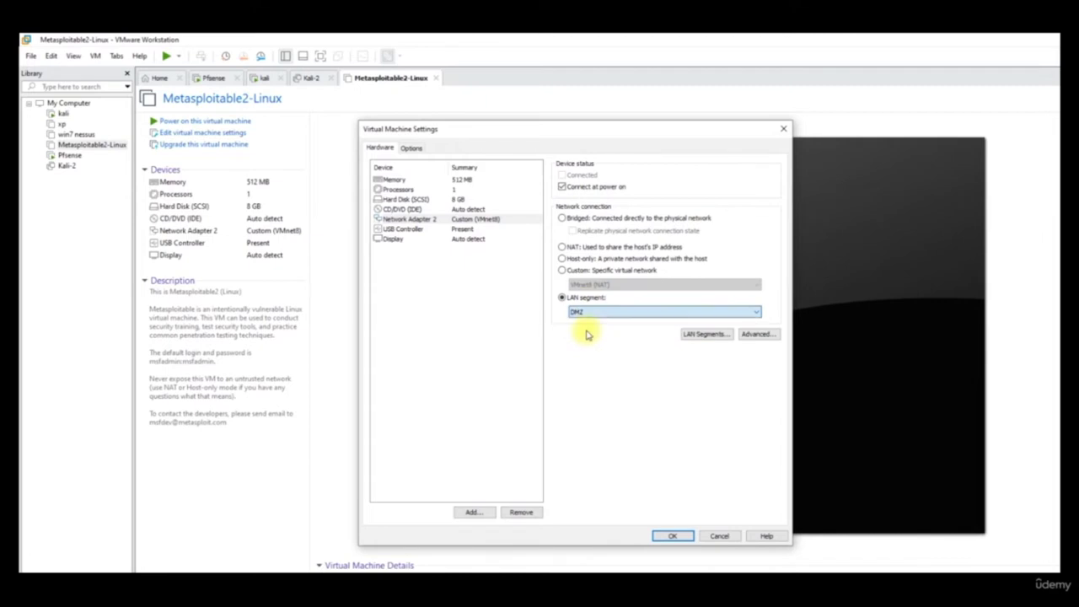
pyautogui.click(672, 536)
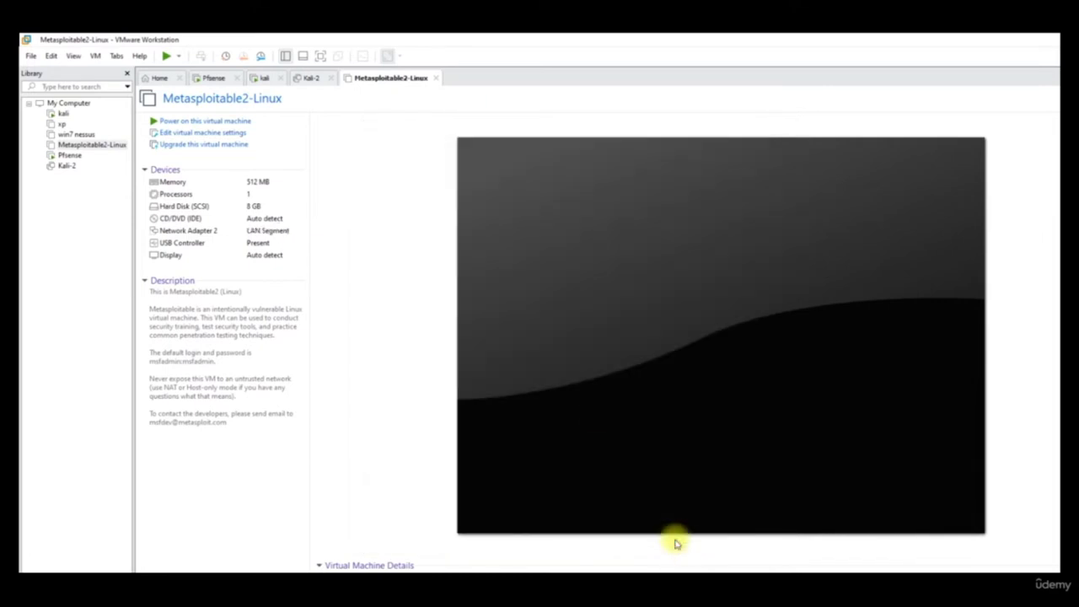
# Power on Metasploitable and log in to its shell with the default credentials.
pyautogui.click(177, 121)
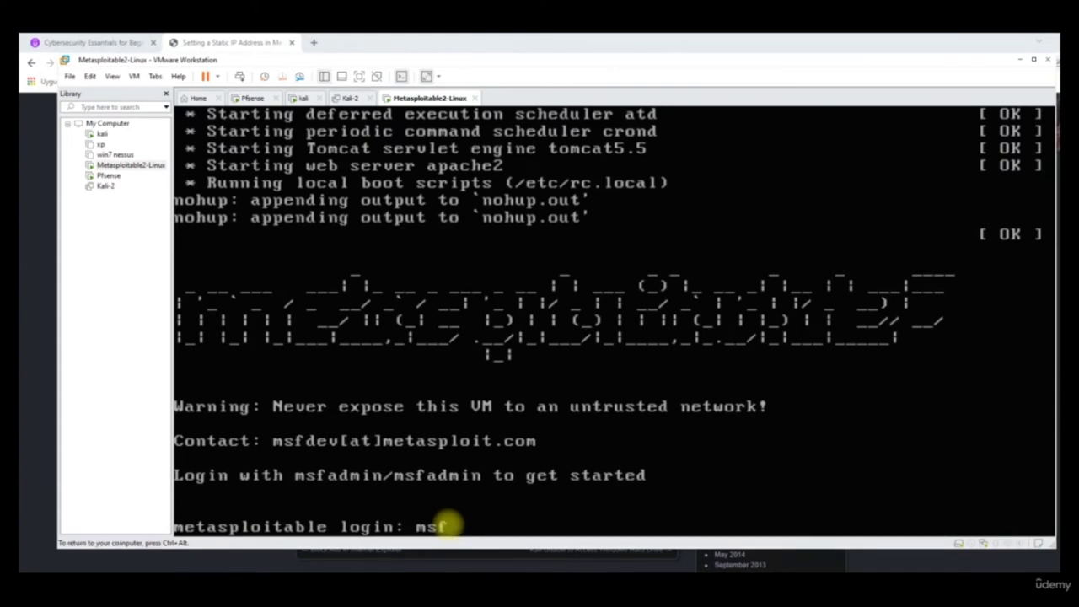
pyautogui.write('min')
pyautogui.press('Return')
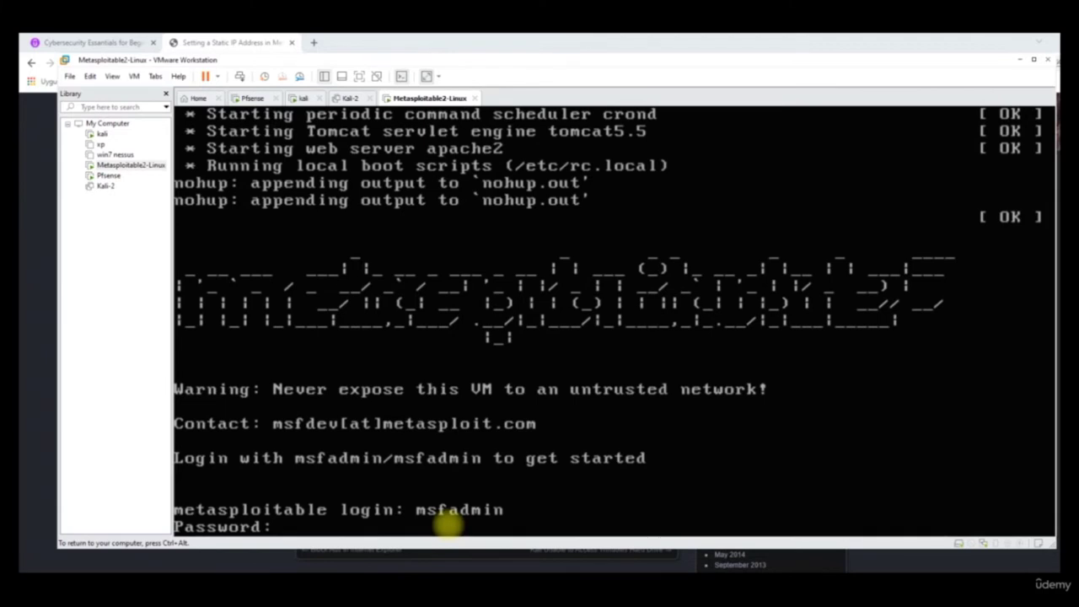
pyautogui.press('Return')
pyautogui.write('clera')
pyautogui.press('BackSpace')
pyautogui.press('BackSpace')
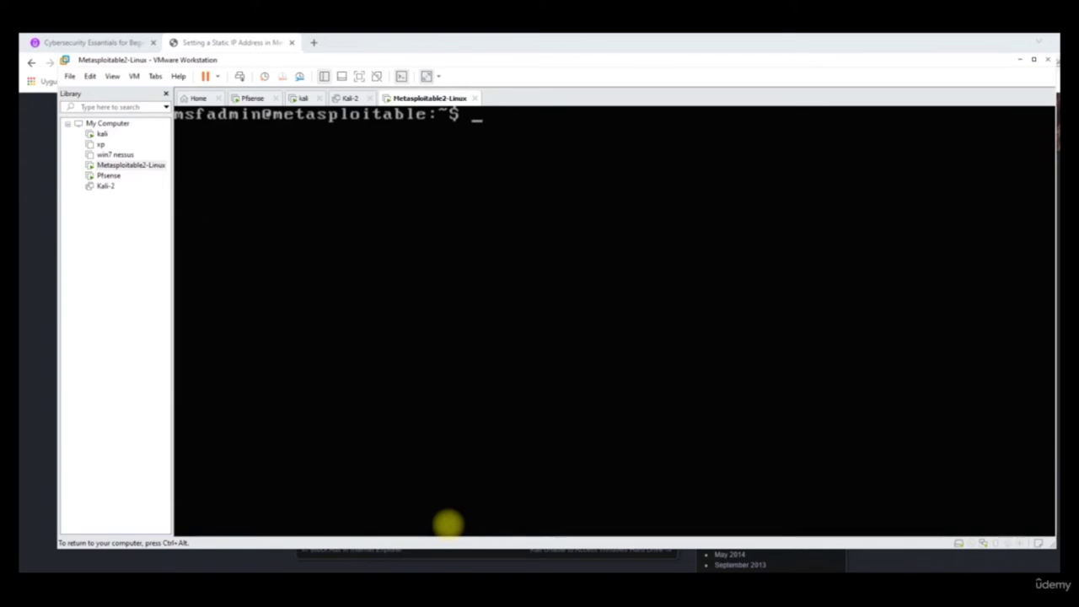
# Go to /etc/network and open the interfaces file in nano with sudo.
pyautogui.hotkey('ctrl', 'alt')
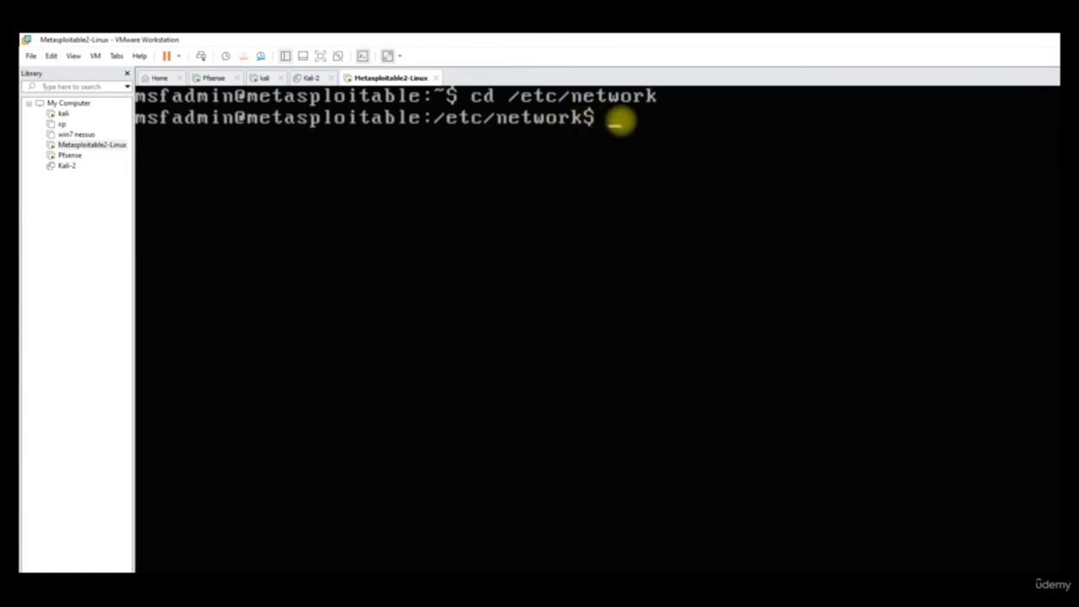
pyautogui.write('cd interfaces')
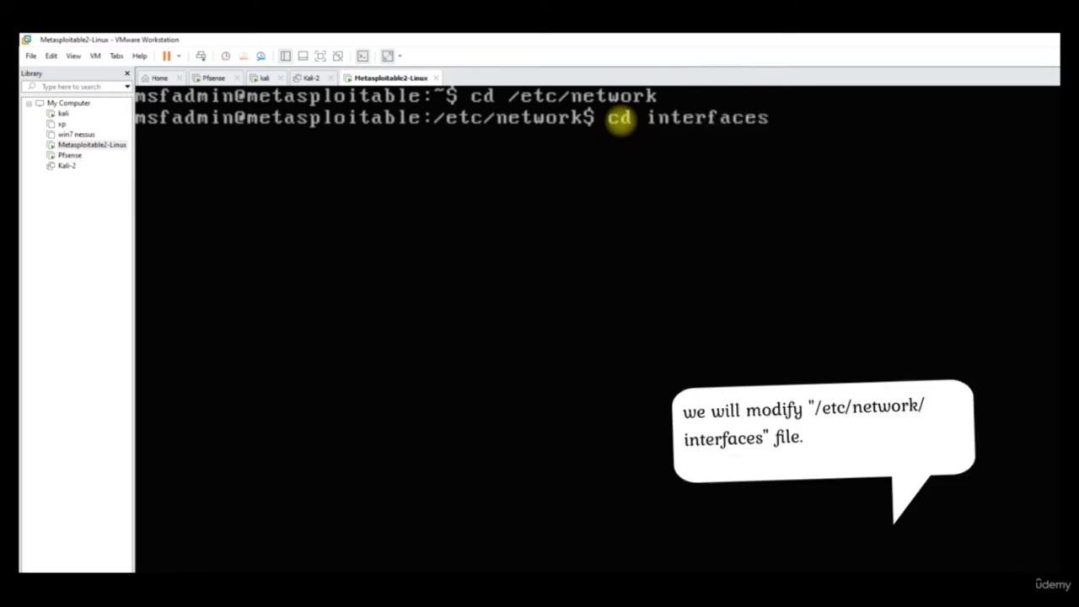
pyautogui.press('Return')
pyautogui.write('ls')
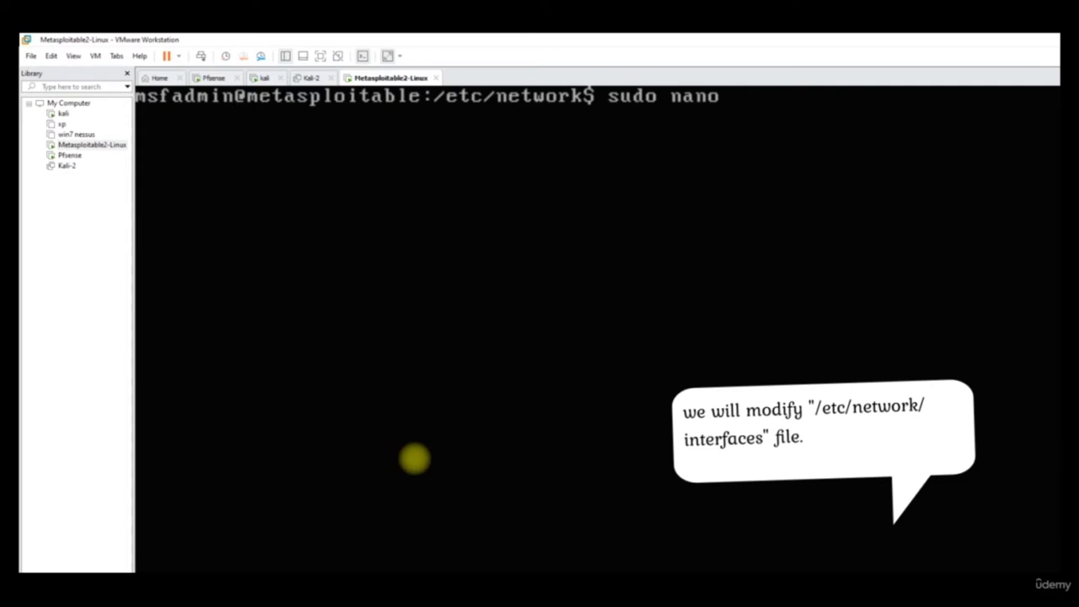
pyautogui.write('inb')
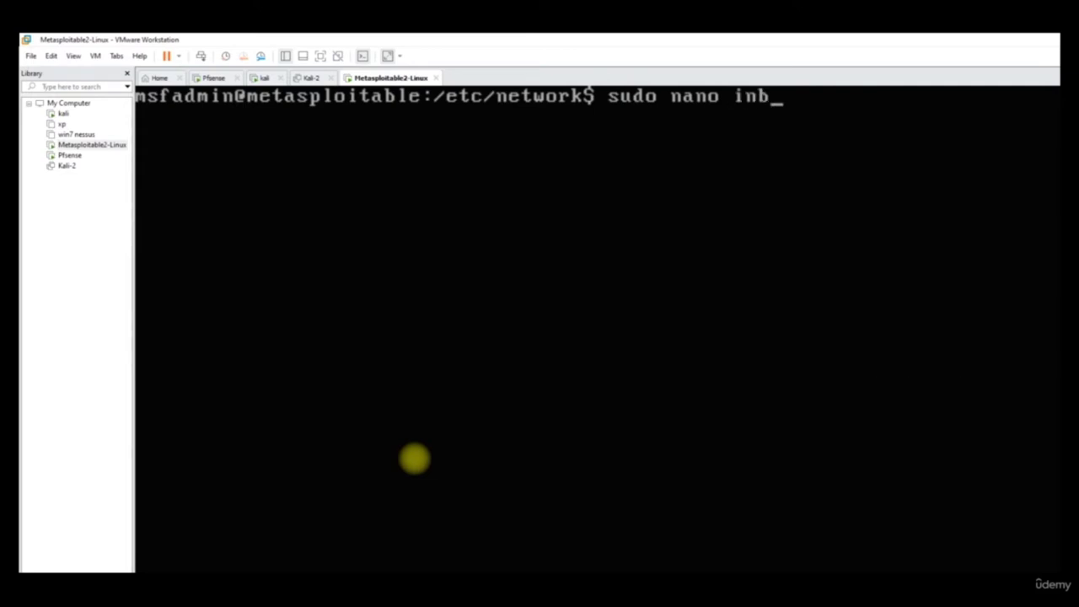
pyautogui.press('BackSpace')
pyautogui.press('Tab')
pyautogui.press('Return')
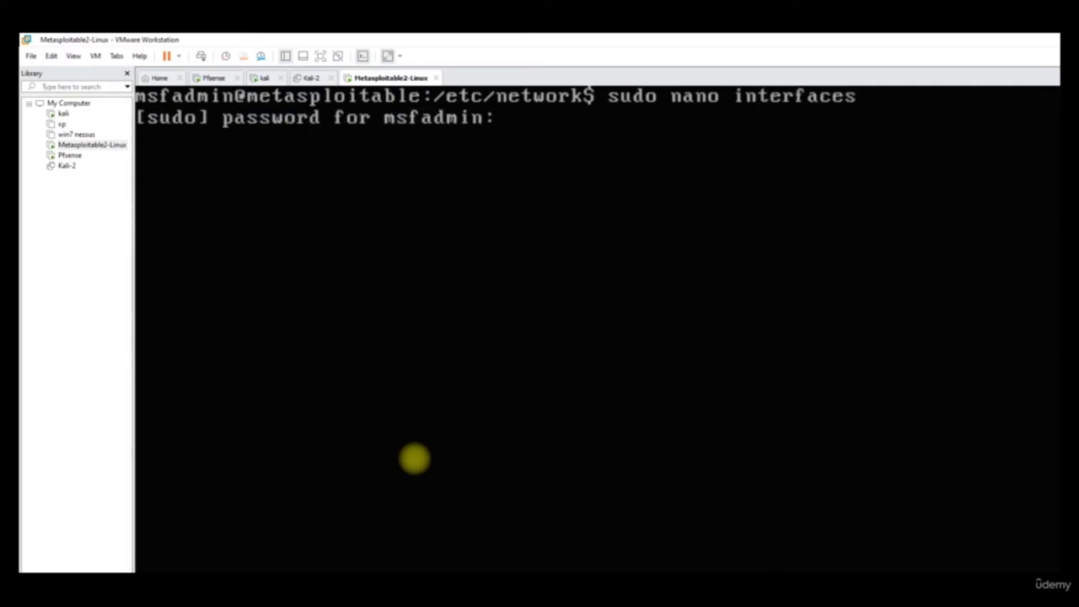
pyautogui.write('msfadmin')
pyautogui.press('Return')
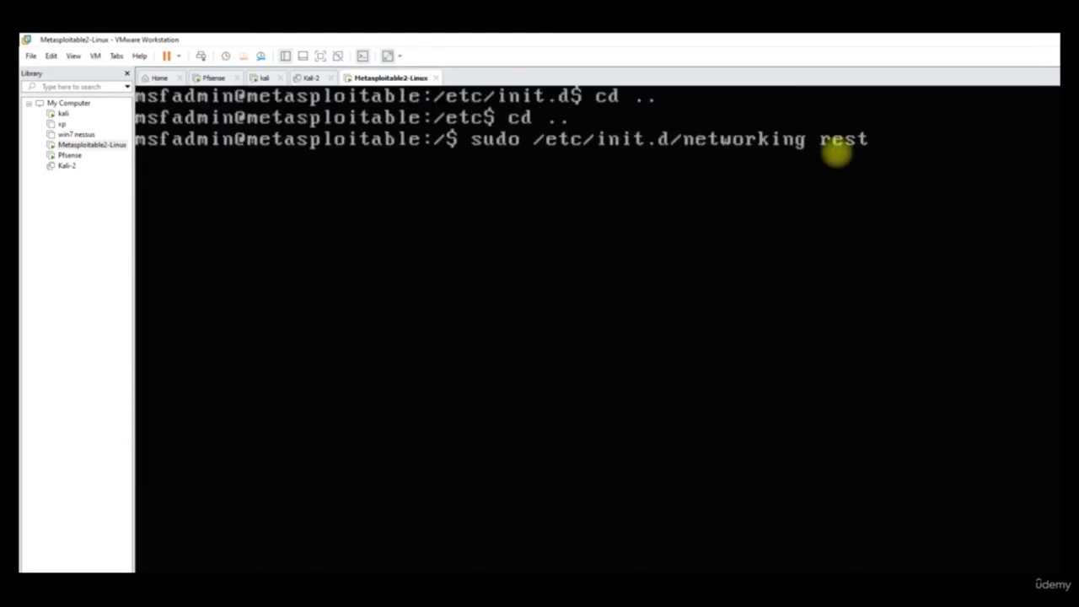
# Restart networking via /etc/init.d/networking restart and check eth0's address with ip a.
pyautogui.write('art')
pyautogui.press('Return')
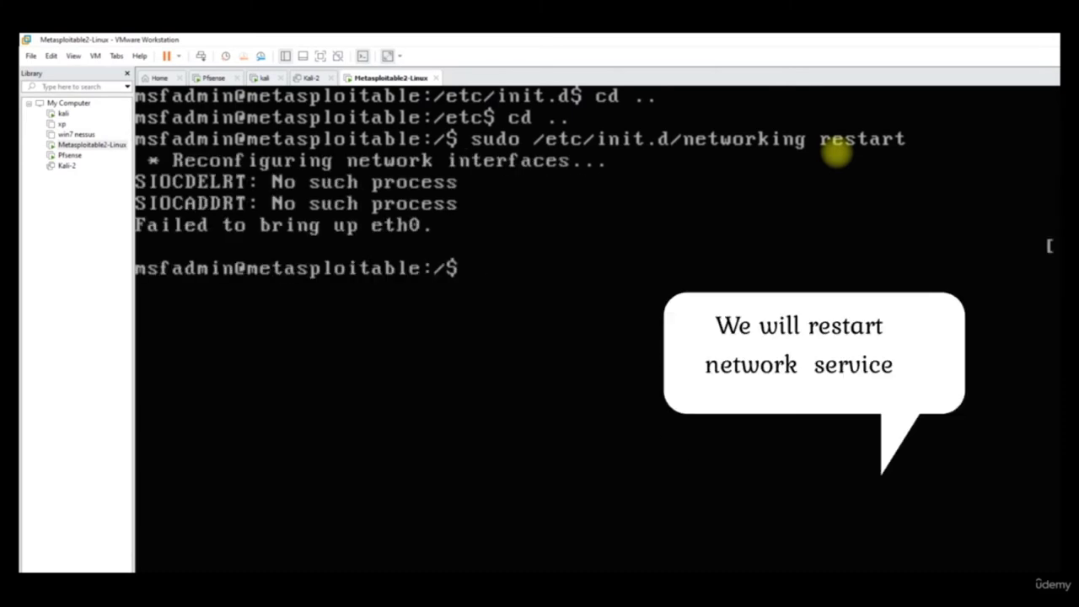
pyautogui.write('ip a')
pyautogui.press('Return')
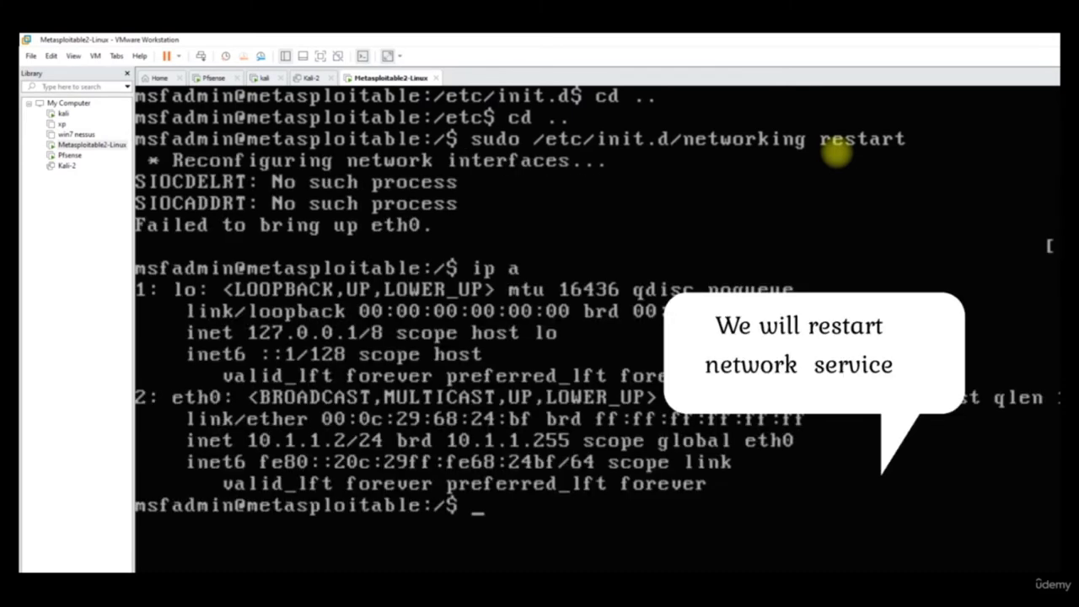
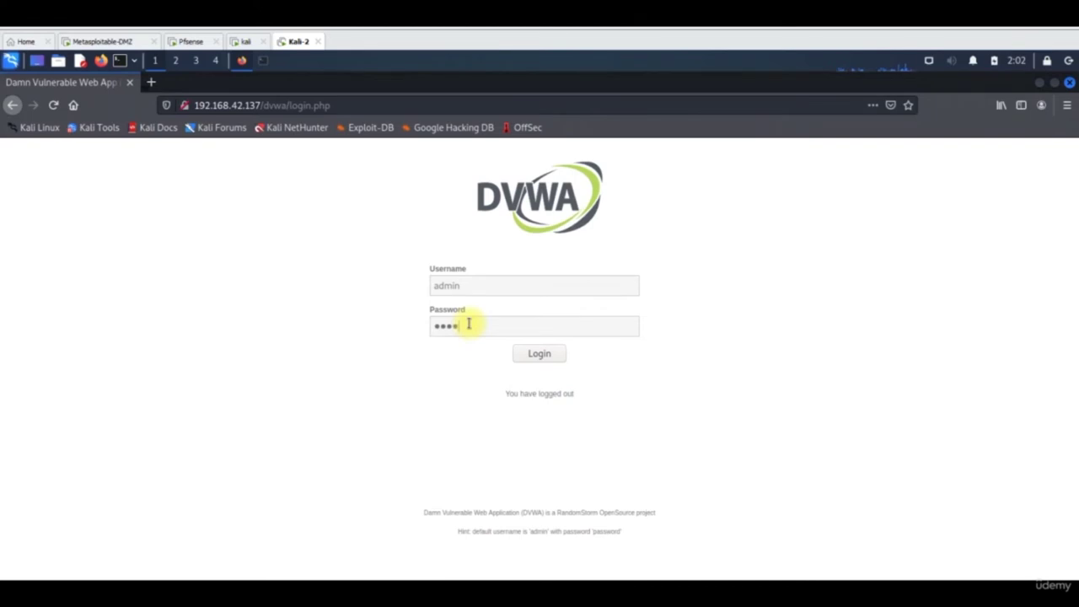
# Finish the admin password, log in to DVWA, and decline Firefox's offer to save the login.
pyautogui.write('word')
pyautogui.press('Return')
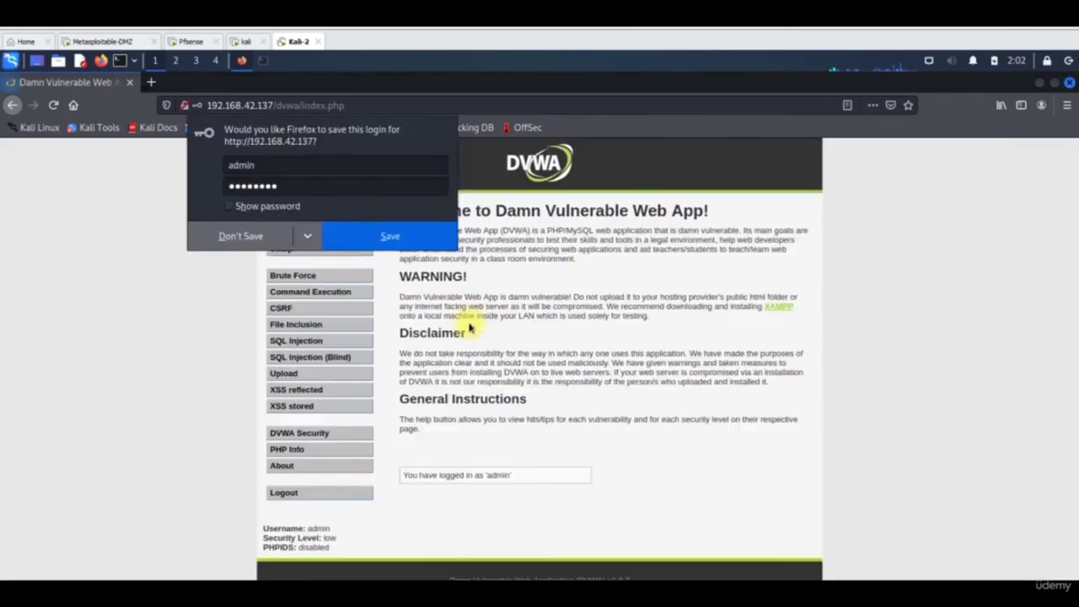
pyautogui.click(398, 237)
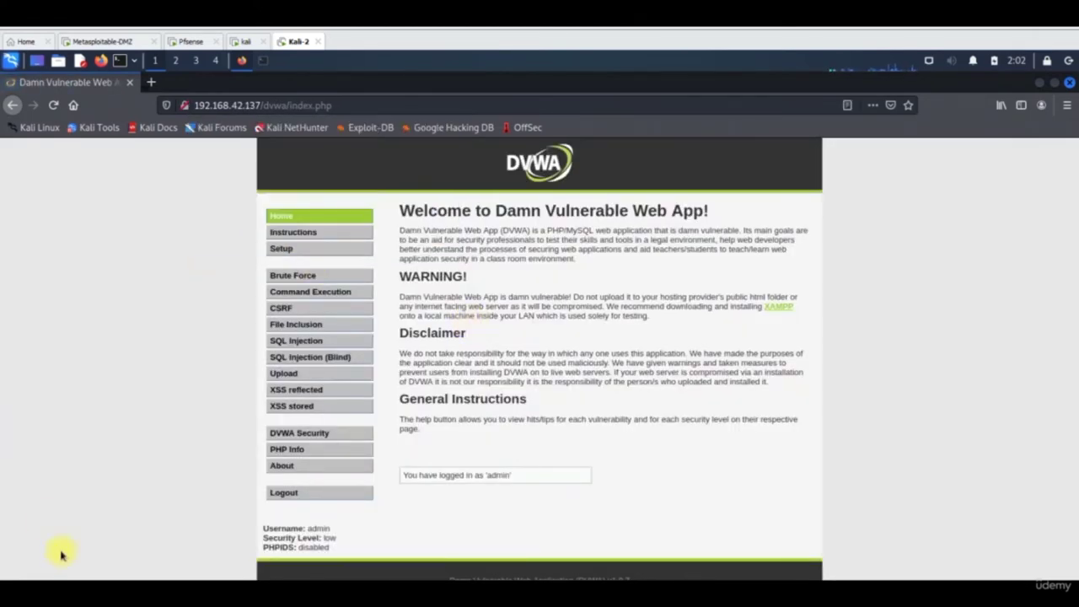
# Submit the low level on the DVWA Security page, then select 'security' in the URL path for editing.
pyautogui.click(299, 437)
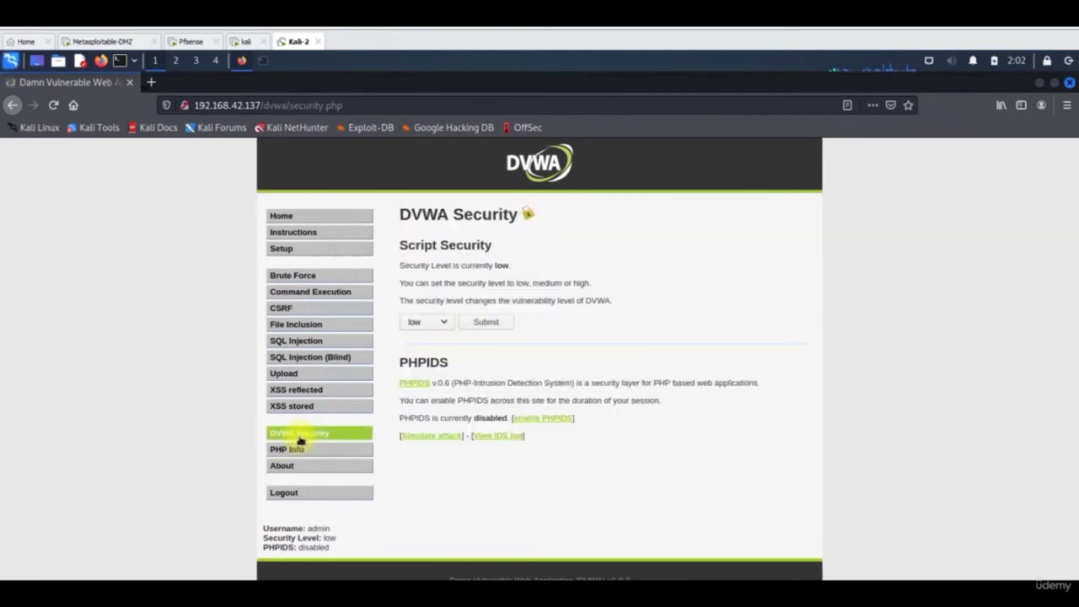
pyautogui.click(485, 324)
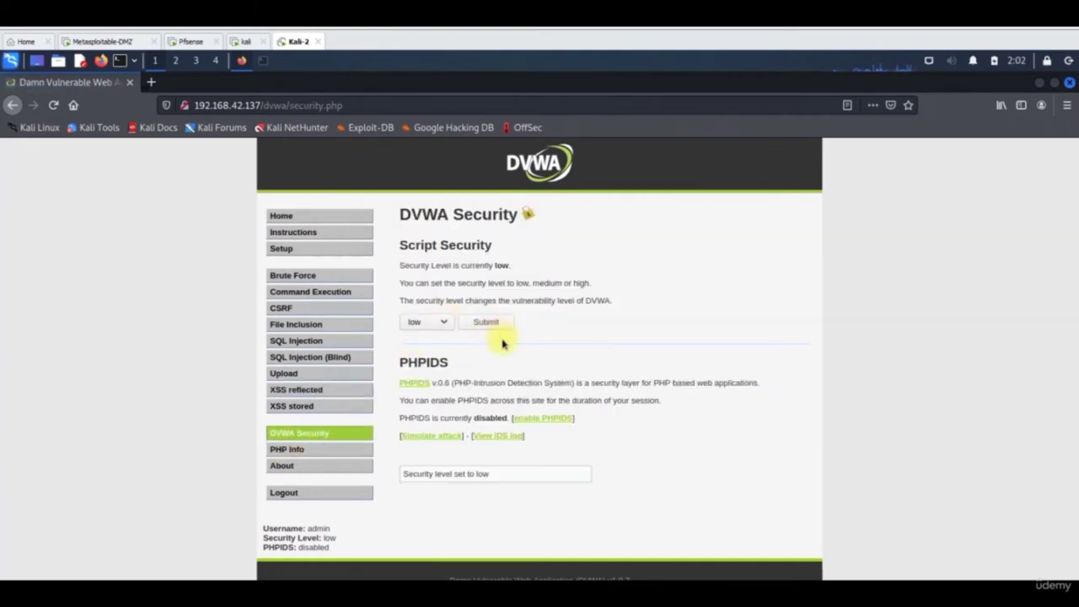
pyautogui.click(288, 103)
pyautogui.moveTo(288, 104); pyautogui.dragTo(328, 105)
pyautogui.rightClick(329, 106)
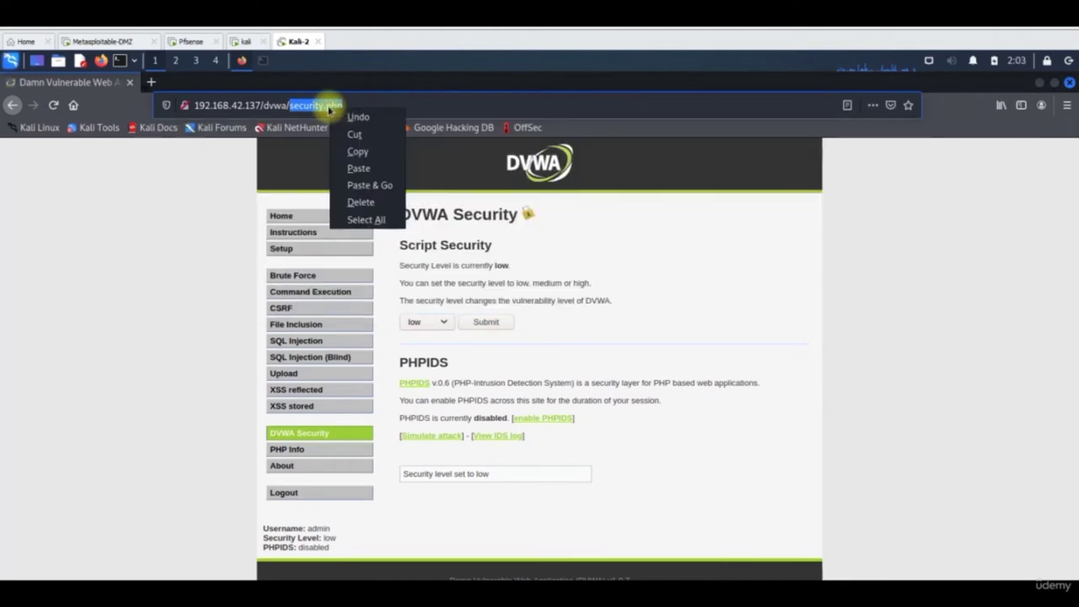
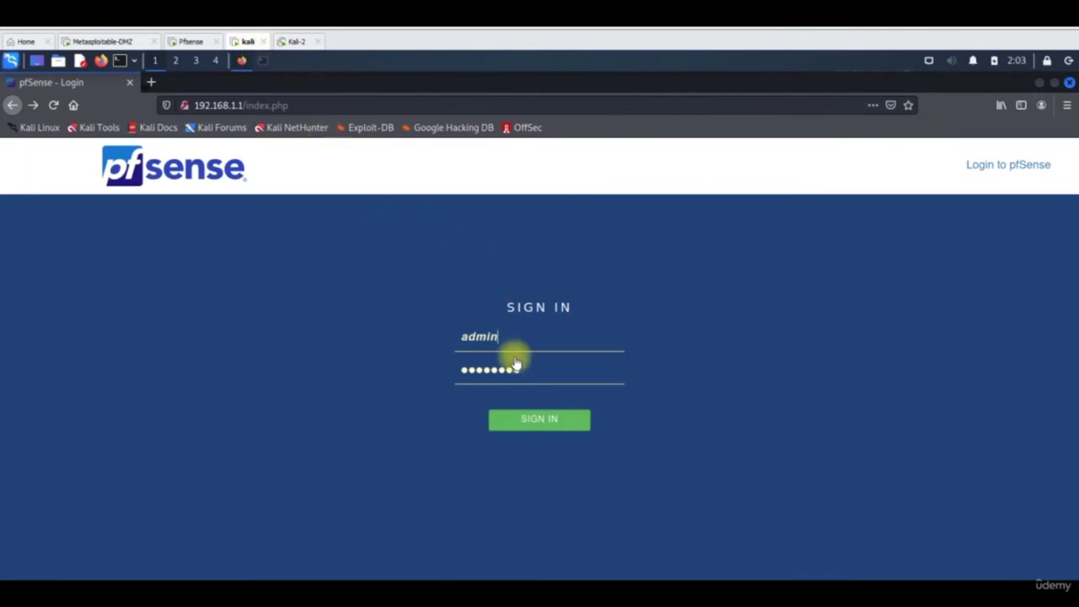
# Sign in and browse the Available Packages list in System > Package Manager.
pyautogui.click(543, 426)
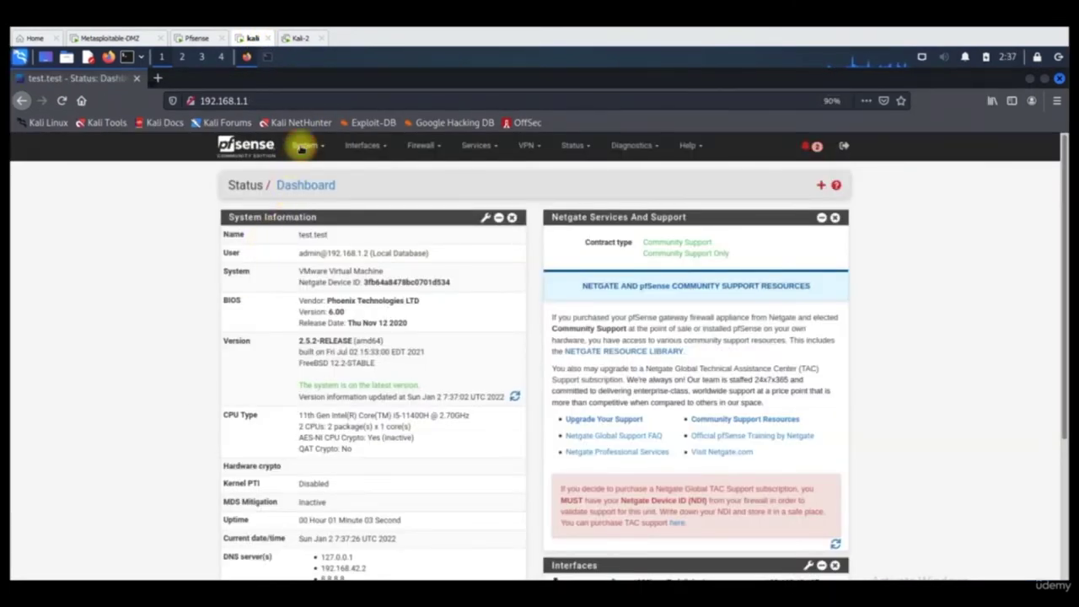
pyautogui.click(304, 146)
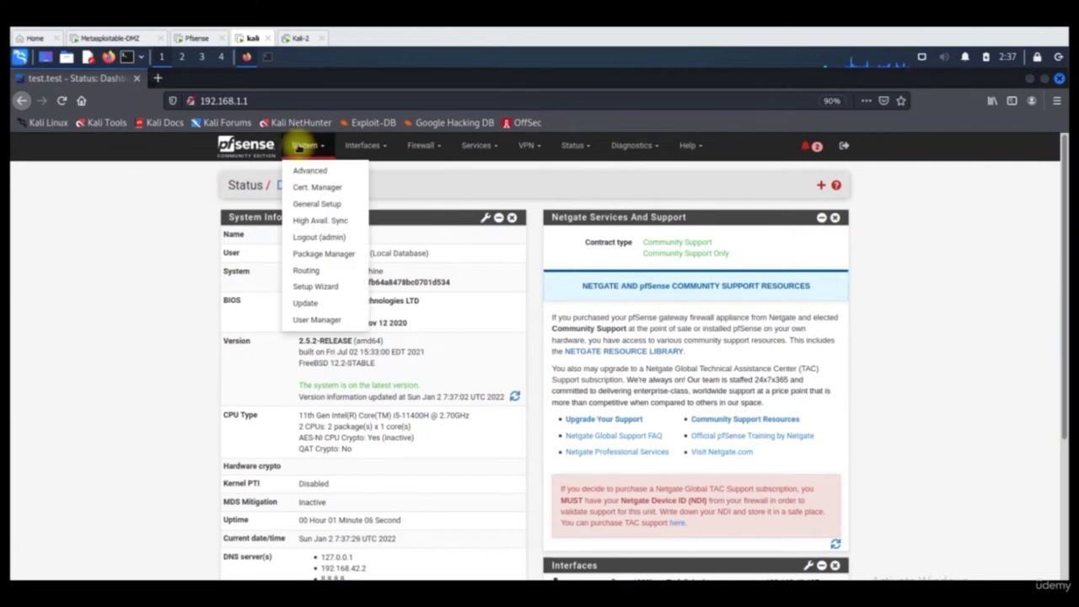
pyautogui.click(341, 256)
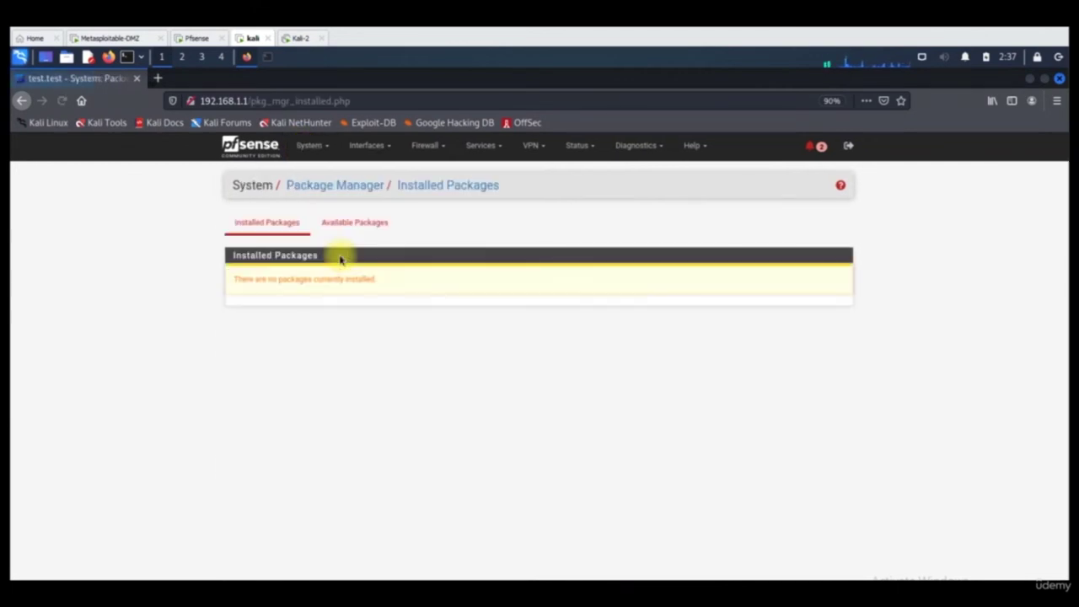
pyautogui.click(350, 231)
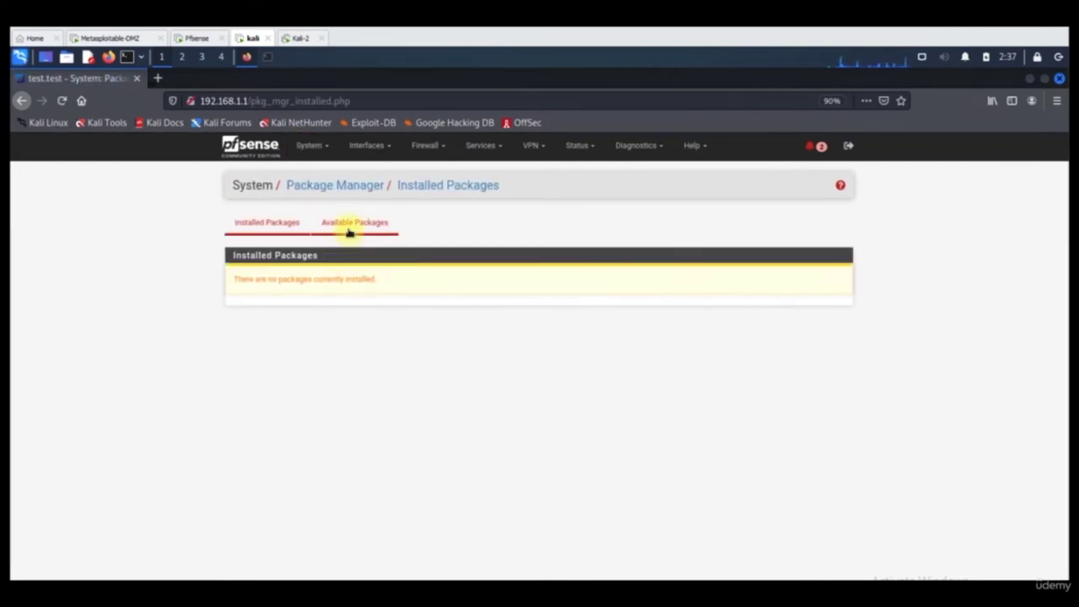
# Search for 'suricata' and install the pfSense-pkg-suricata package, confirming the installation.
pyautogui.click(364, 273)
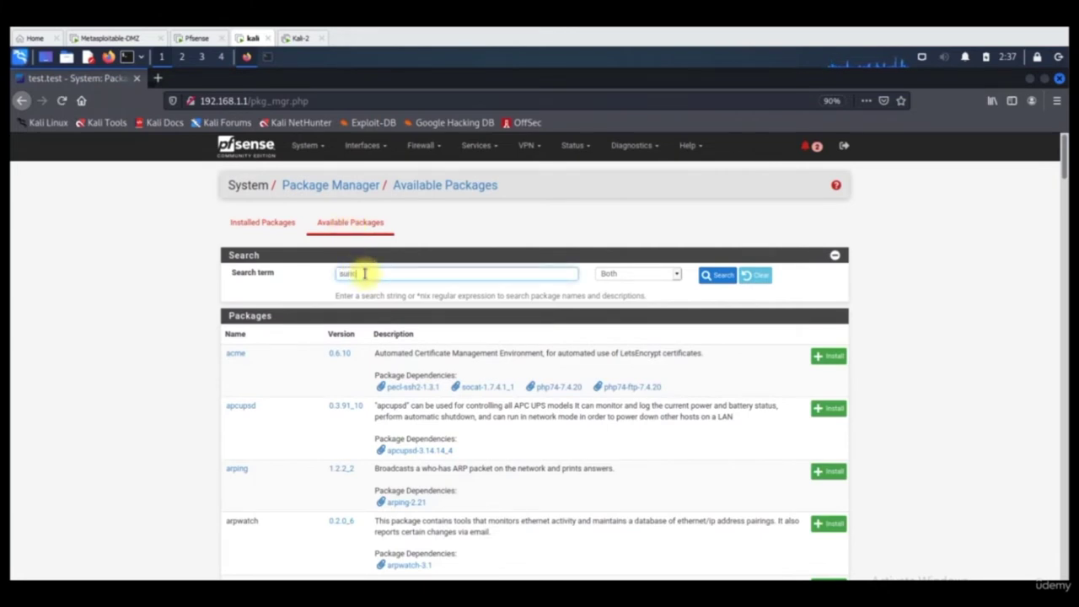
pyautogui.press('Return')
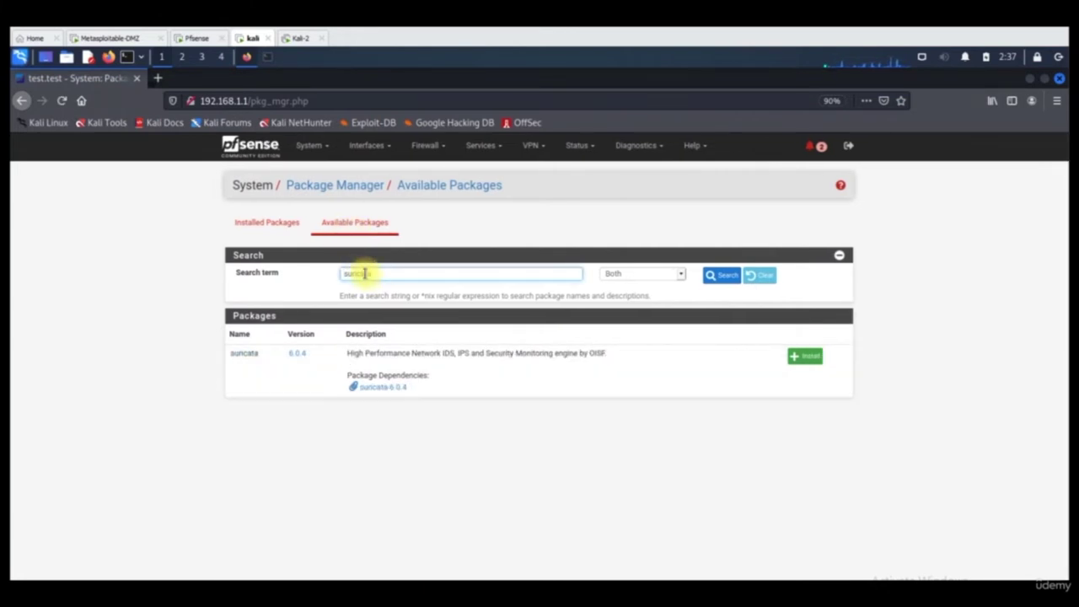
pyautogui.click(805, 358)
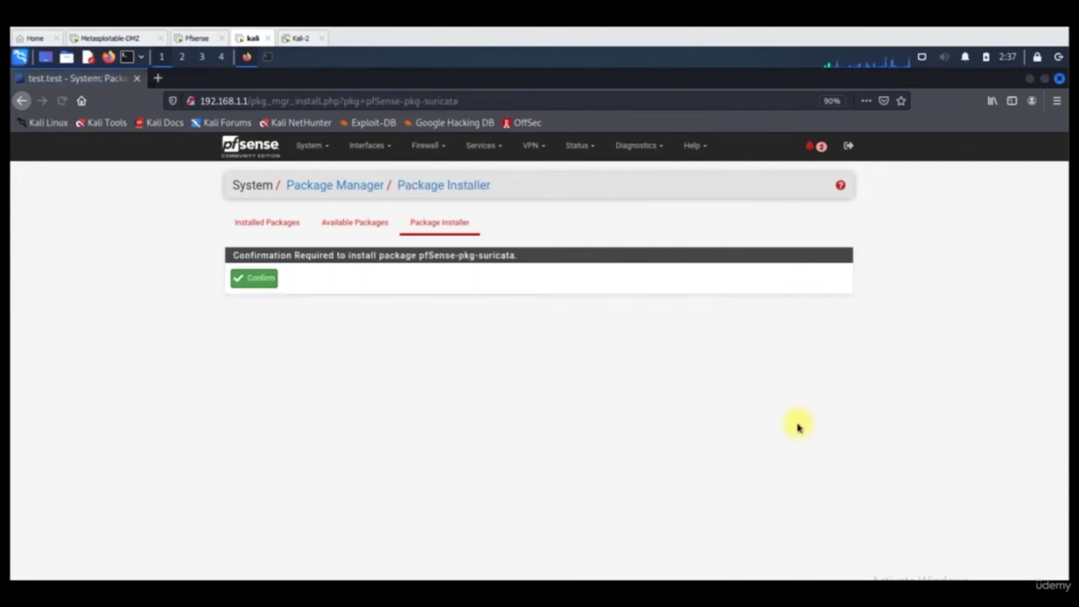
pyautogui.click(253, 278)
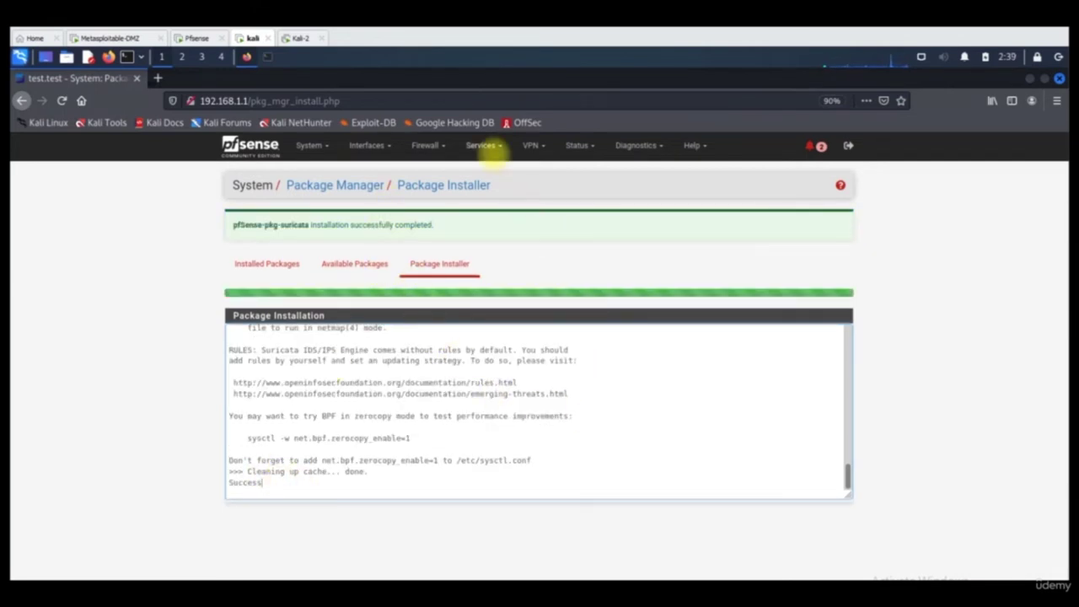
pyautogui.click(487, 147)
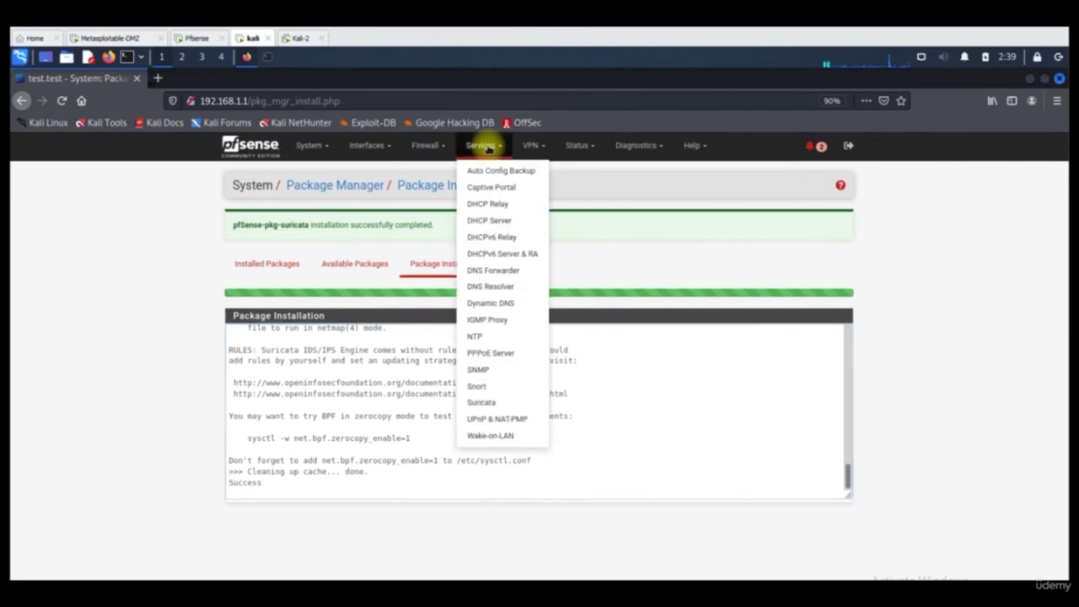
# Enable ETOpen and Snort GPLv2 Community rule downloads in Suricata's Global Settings and save.
pyautogui.click(482, 403)
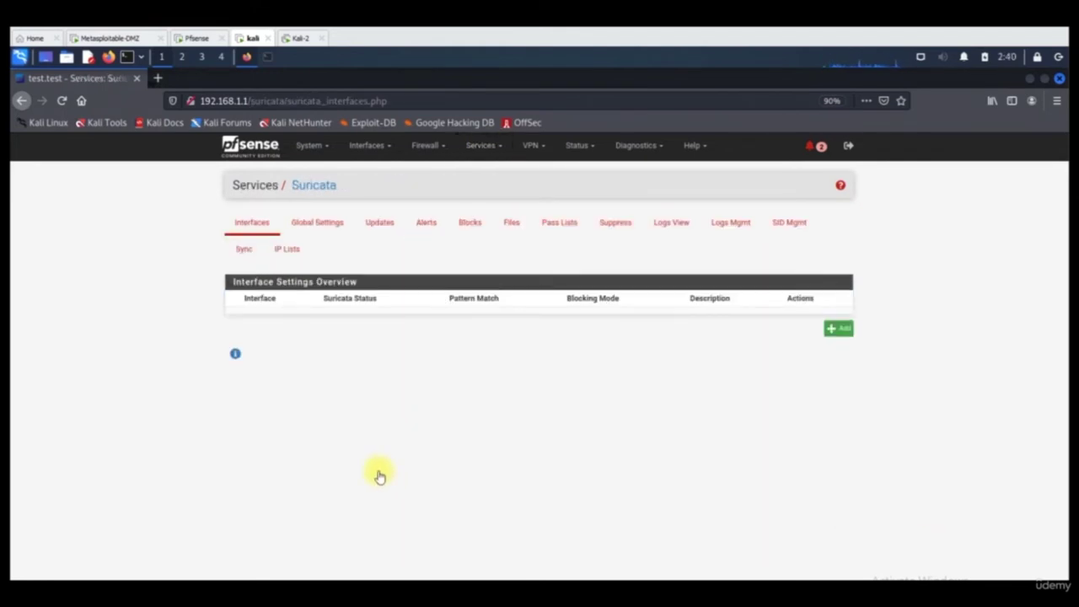
pyautogui.click(321, 230)
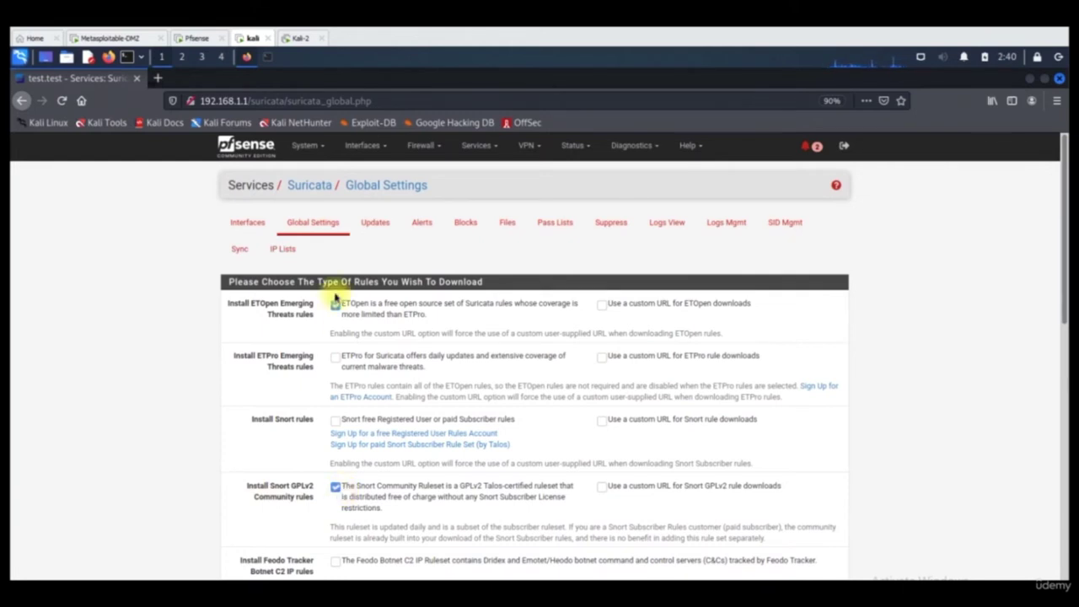
pyautogui.scroll(-5, 194, 427)
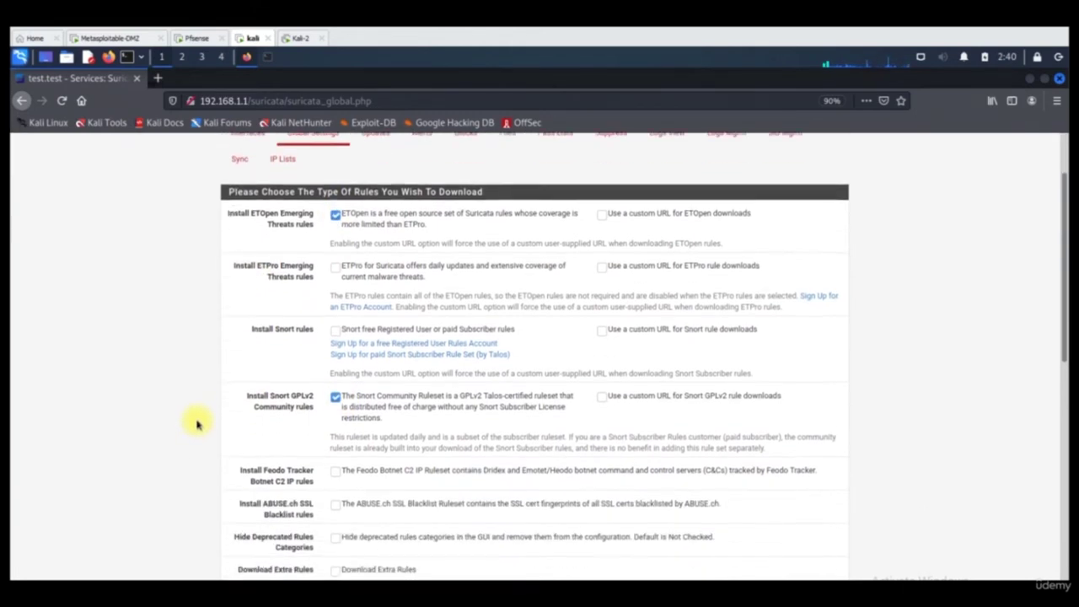
pyautogui.scroll(-9, 203, 424)
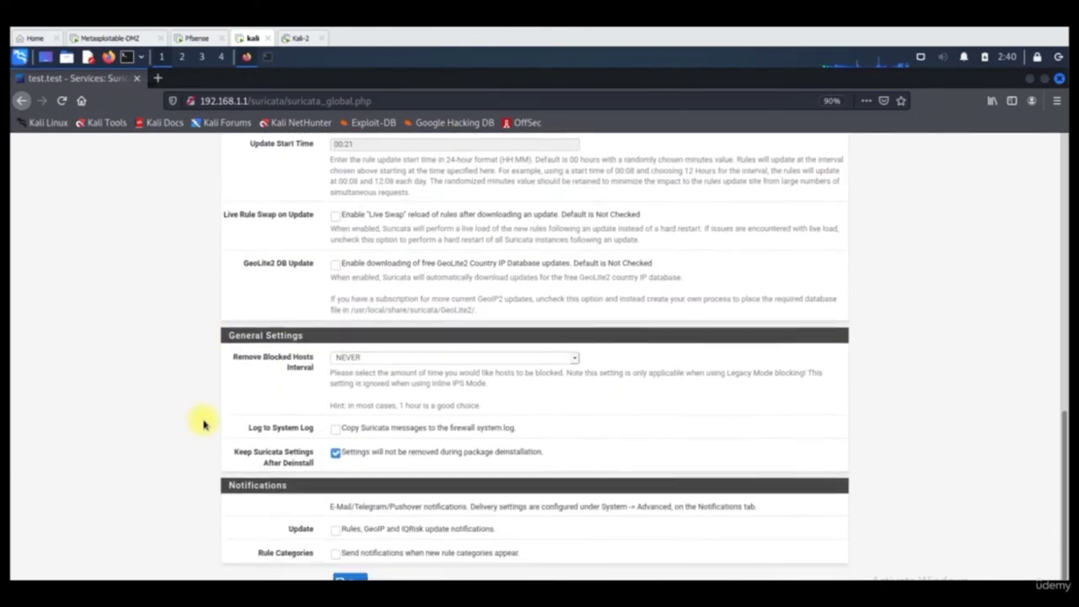
pyautogui.click(350, 543)
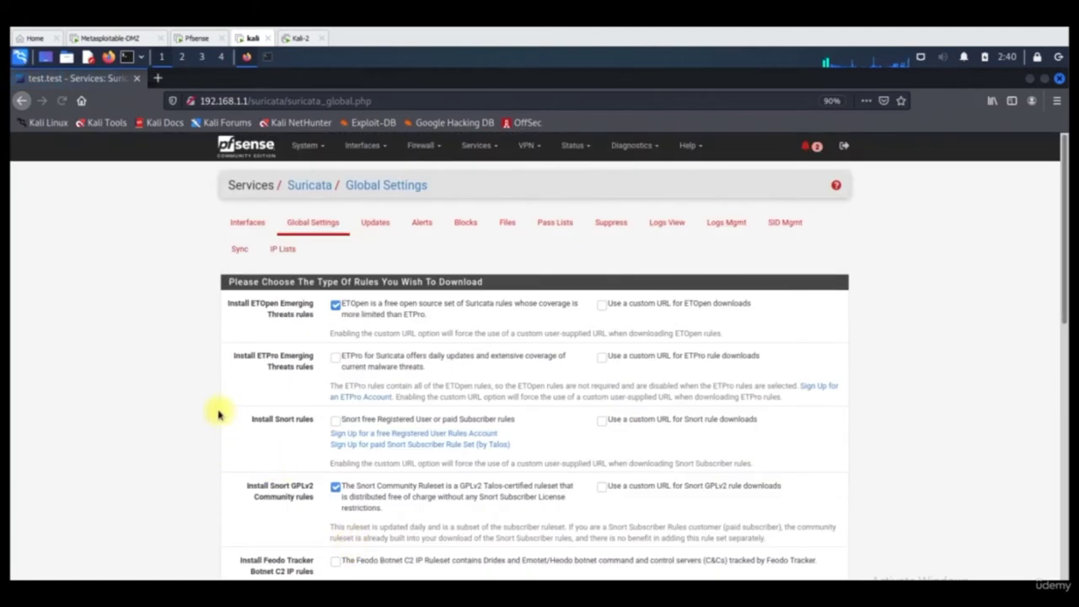
# Force a download of all enabled rule sets on the Updates page.
pyautogui.click(376, 223)
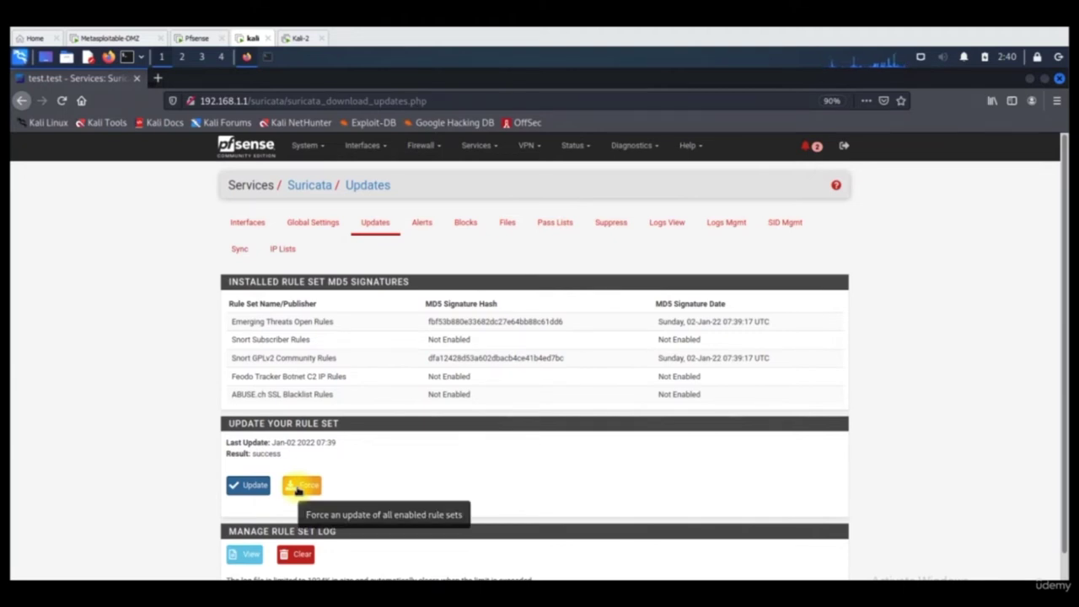
pyautogui.click(300, 487)
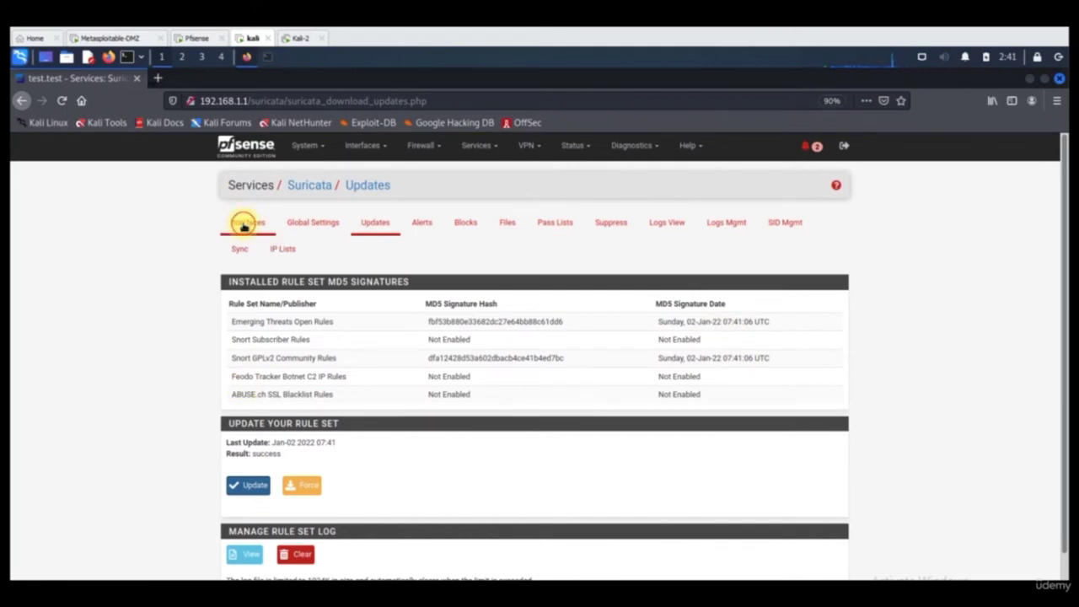
pyautogui.click(247, 222)
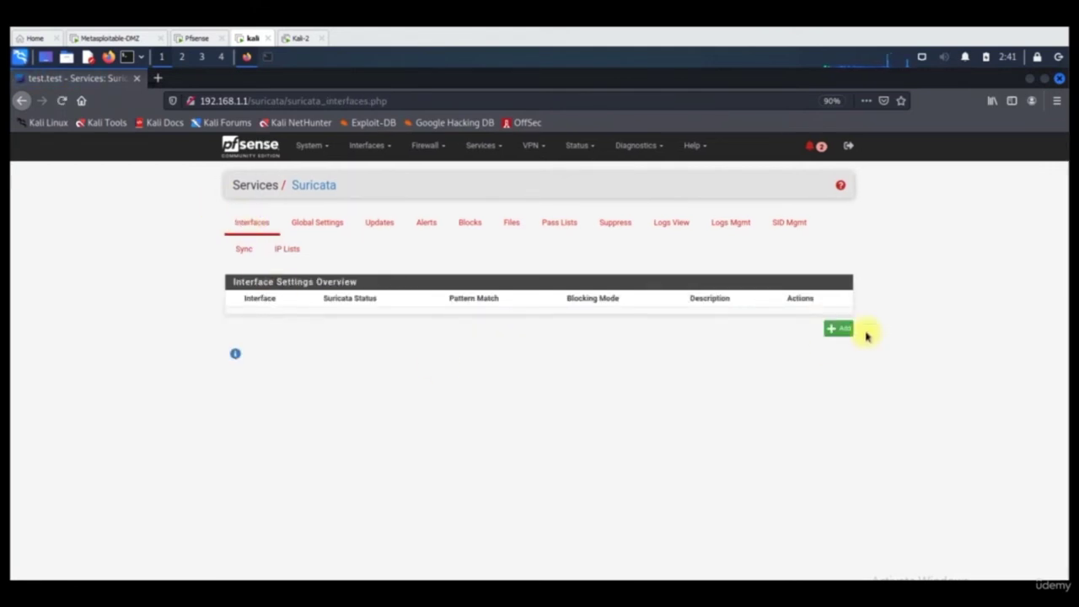
# Add a WAN Suricata interface that sends alerts to the system log at ALERT priority.
pyautogui.click(838, 329)
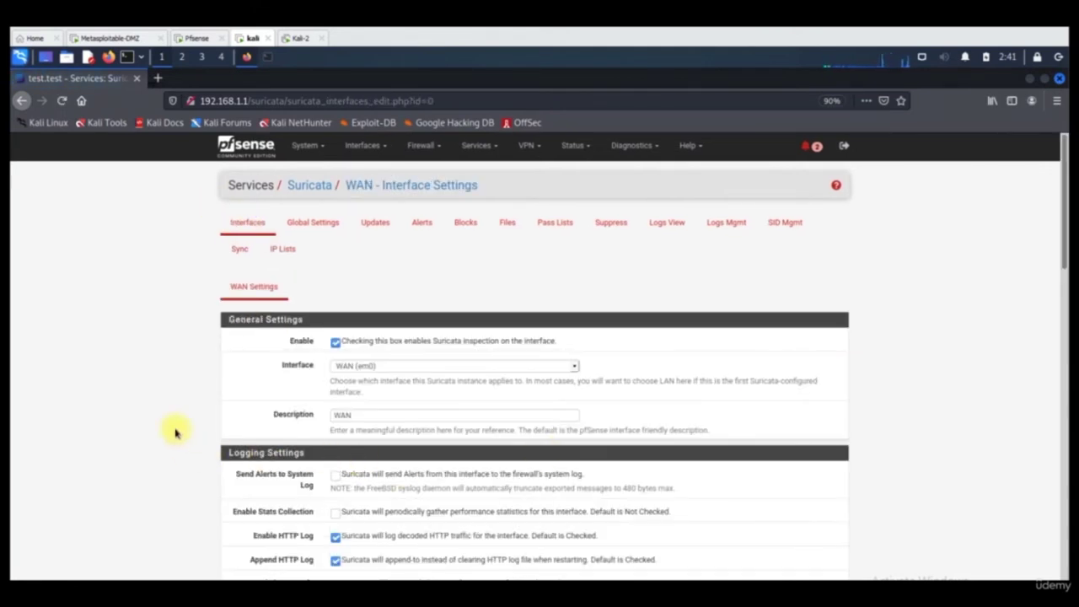
pyautogui.scroll(-2, 175, 436)
pyautogui.click(335, 375)
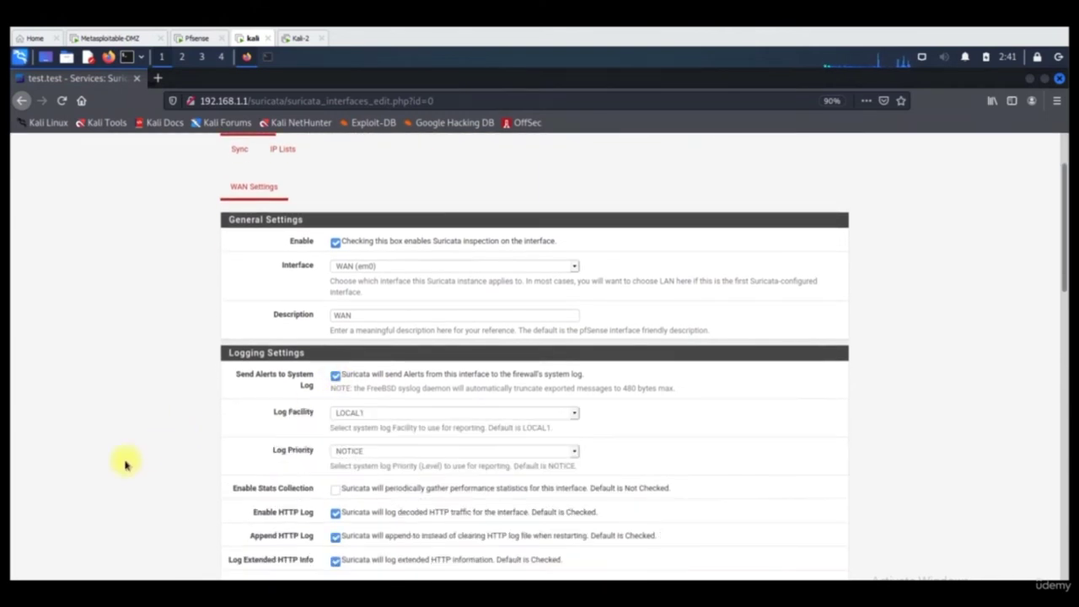
pyautogui.scroll(-1, 132, 472)
pyautogui.click(339, 418)
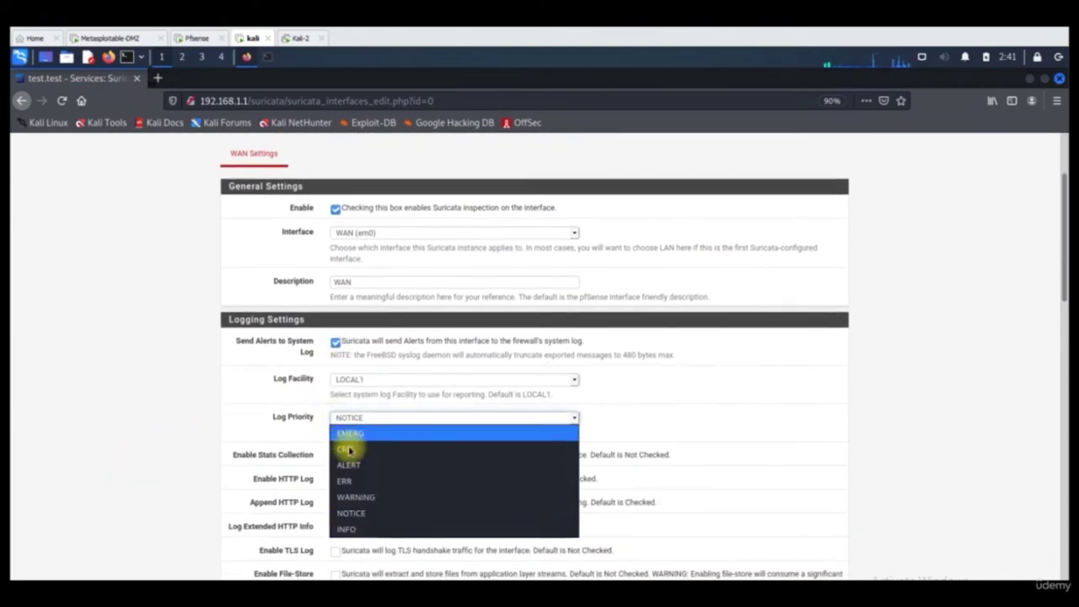
pyautogui.click(347, 466)
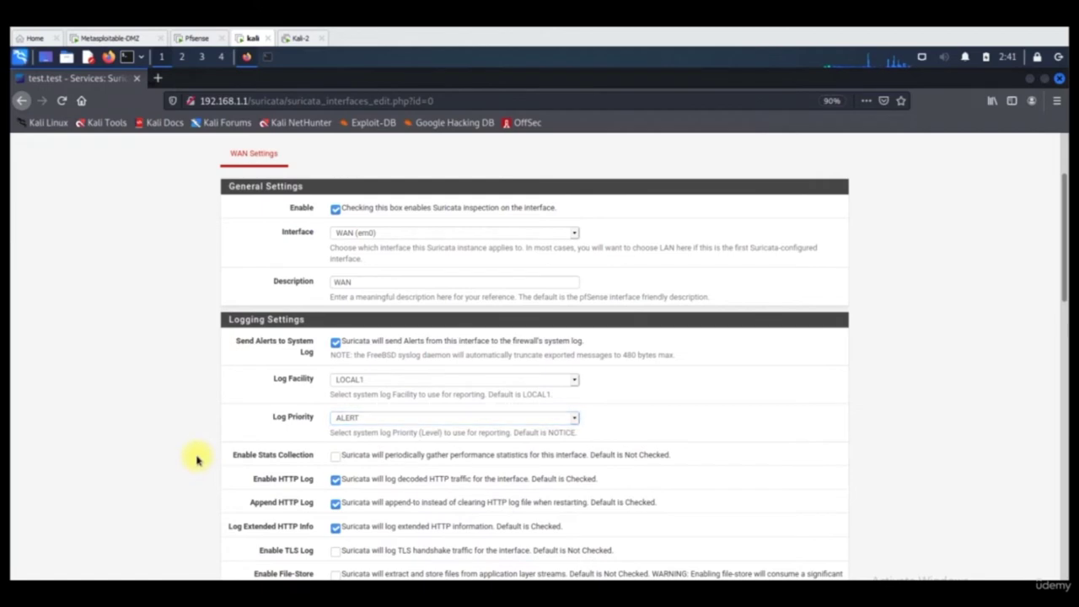
pyautogui.scroll(-3, 198, 460)
pyautogui.scroll(-10, 196, 459)
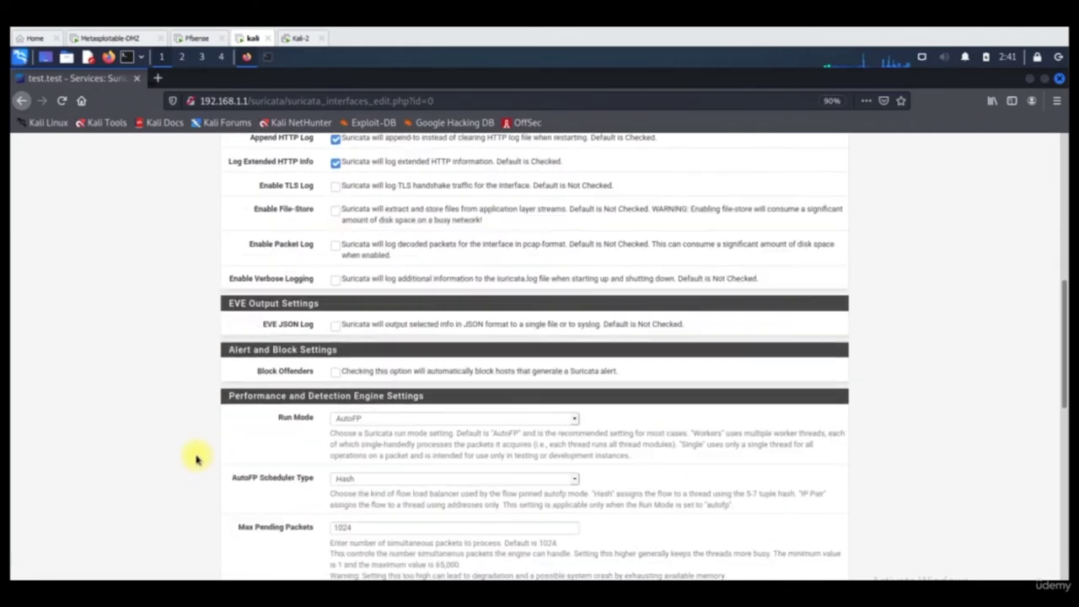
pyautogui.scroll(3, 199, 460)
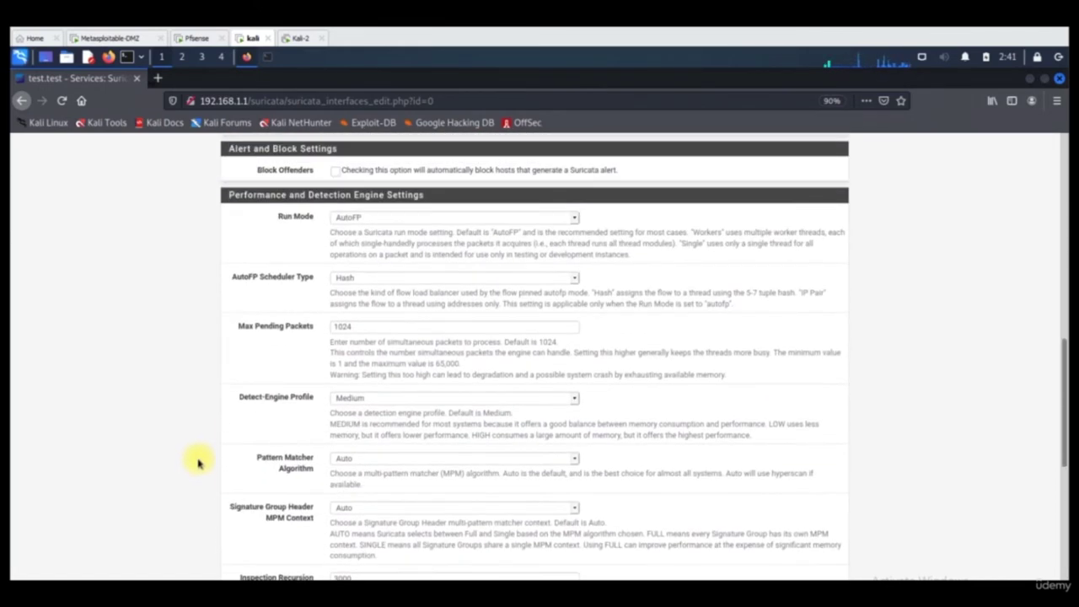
pyautogui.scroll(-4, 198, 461)
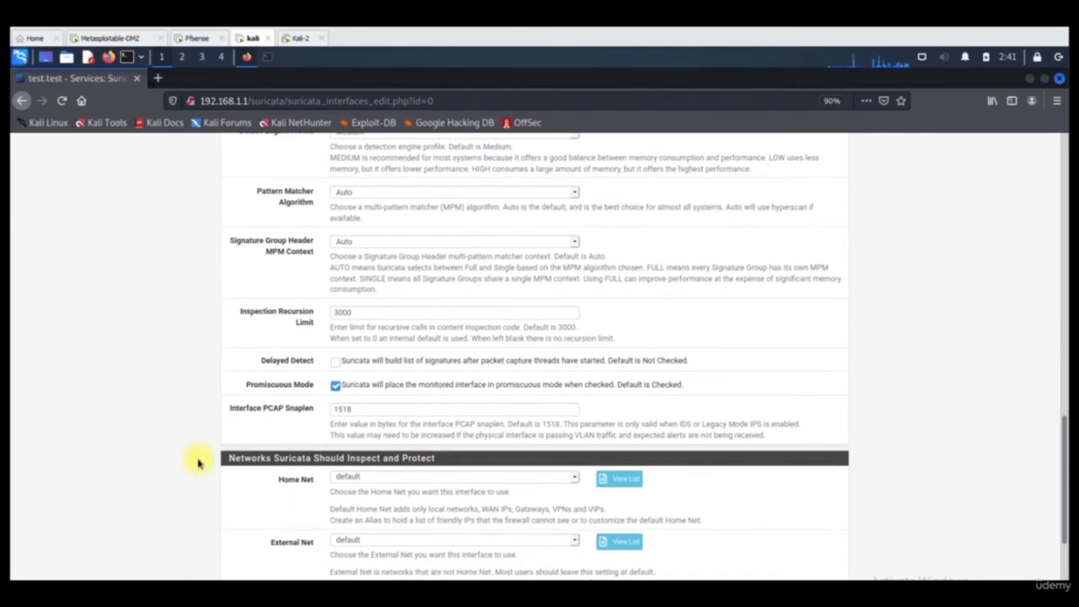
pyautogui.scroll(-4, 199, 460)
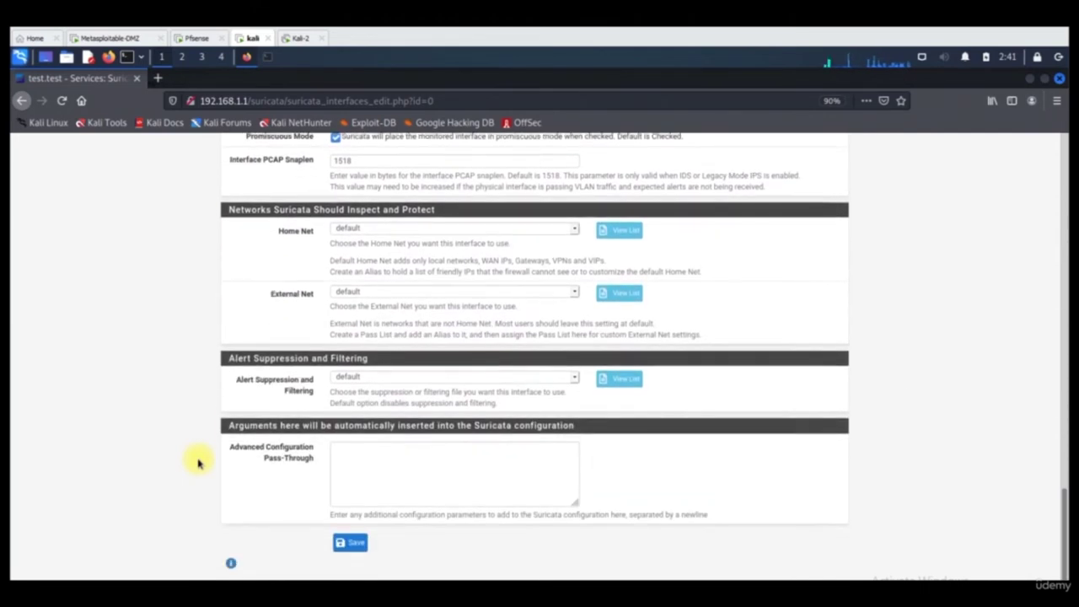
pyautogui.click(350, 543)
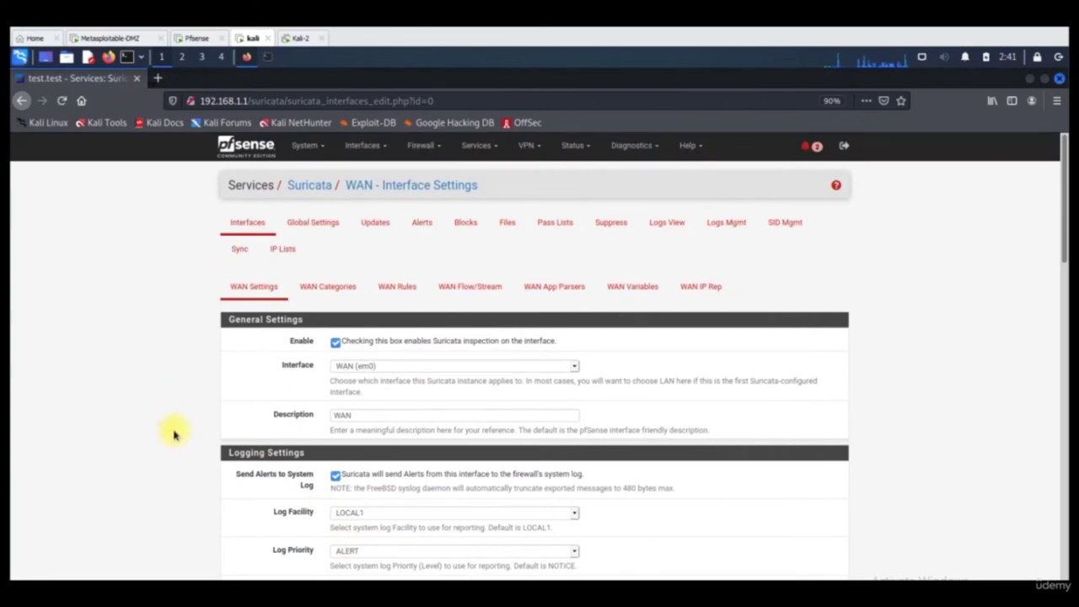
# Select all WAN rule categories, then enable all WAN rules and apply the changes.
pyautogui.click(343, 289)
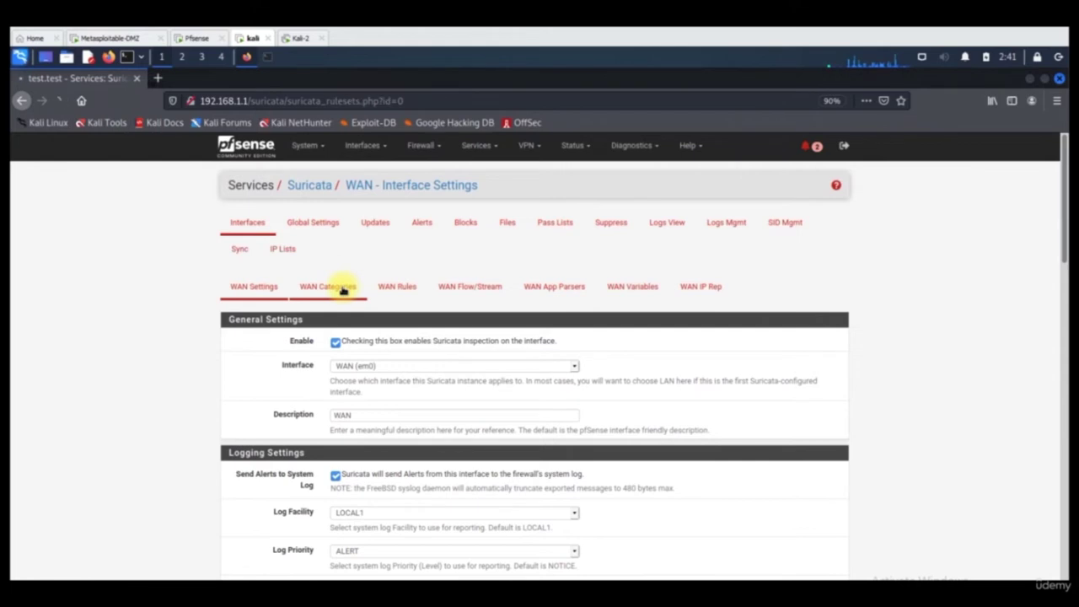
pyautogui.scroll(-3, 186, 455)
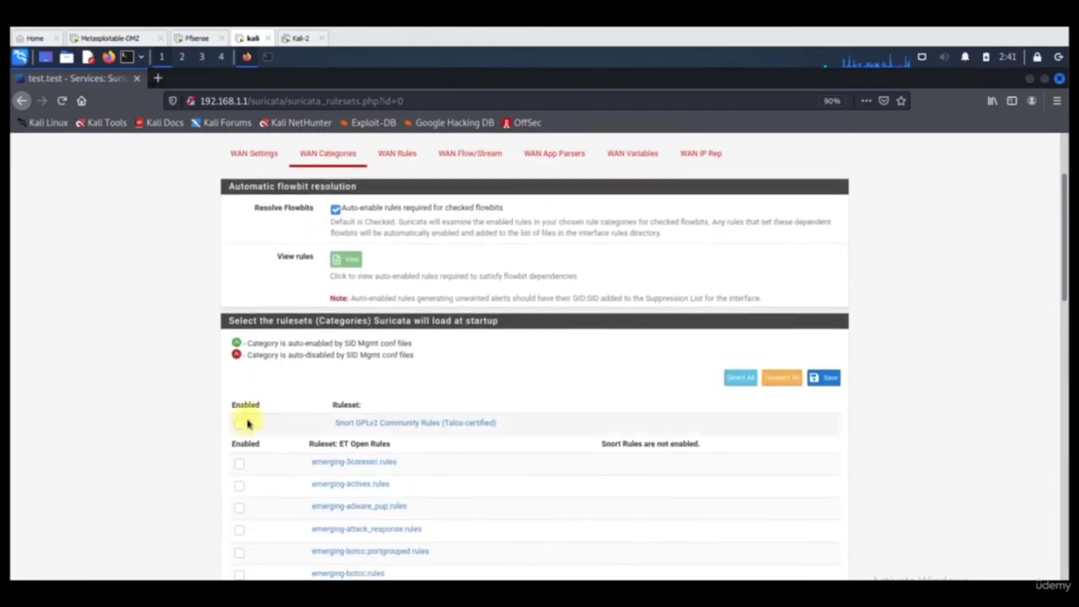
pyautogui.click(738, 379)
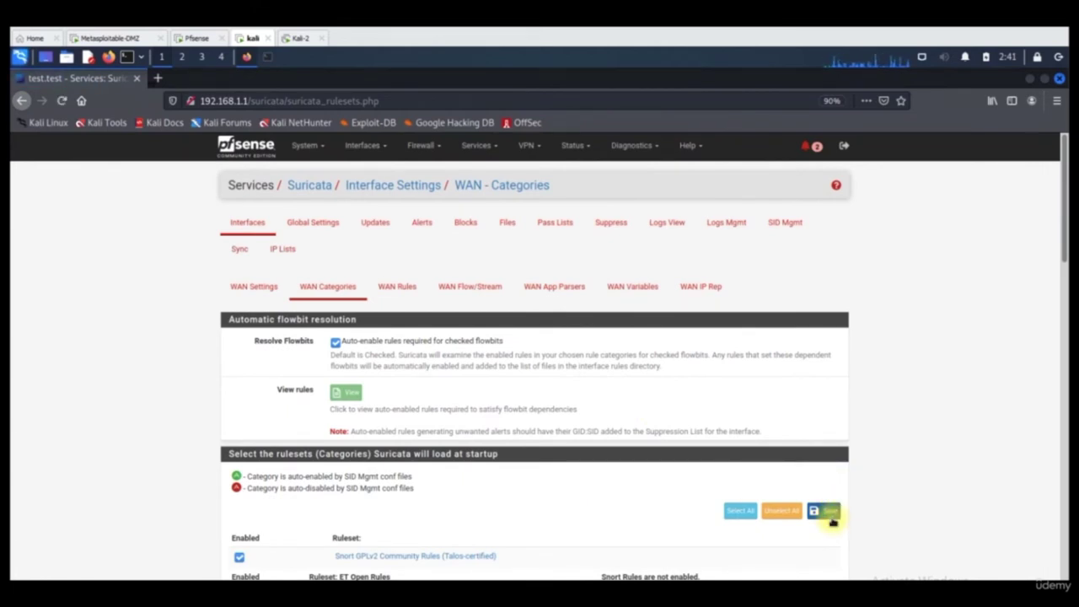
pyautogui.click(397, 289)
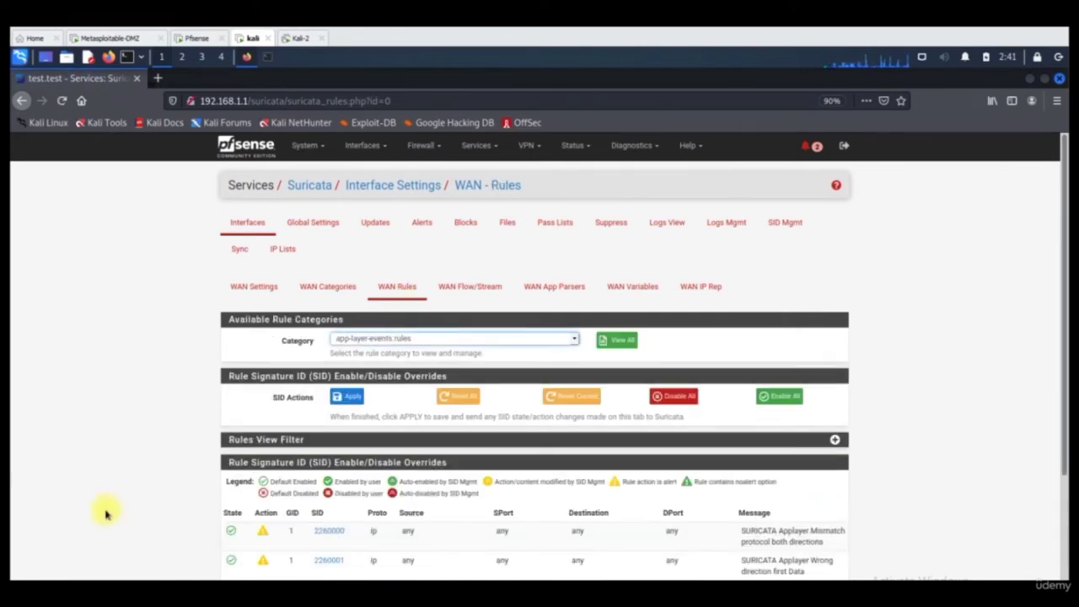
pyautogui.click(780, 396)
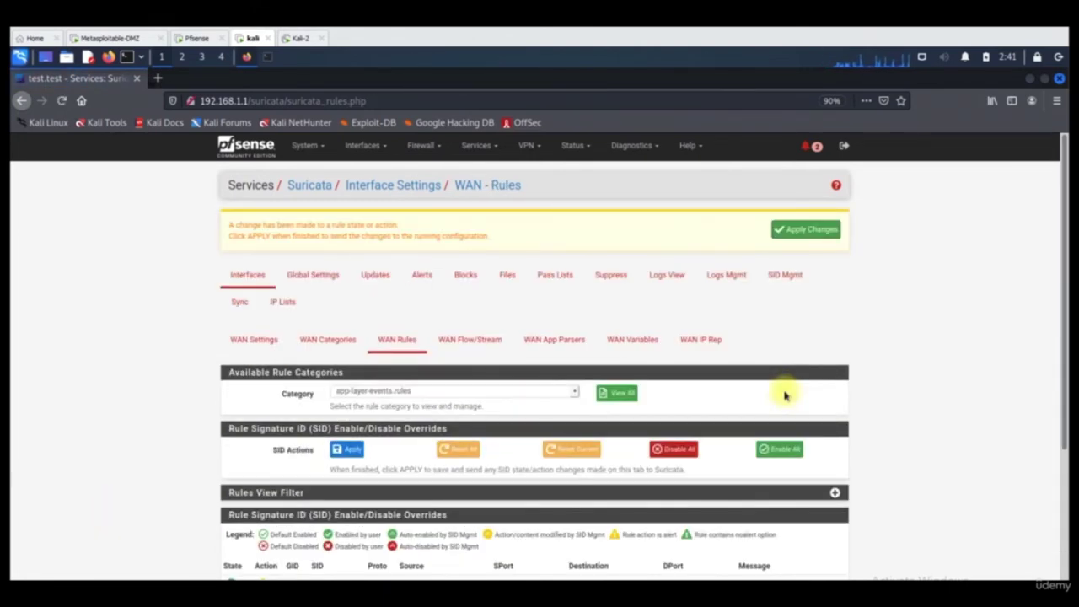
pyautogui.click(794, 228)
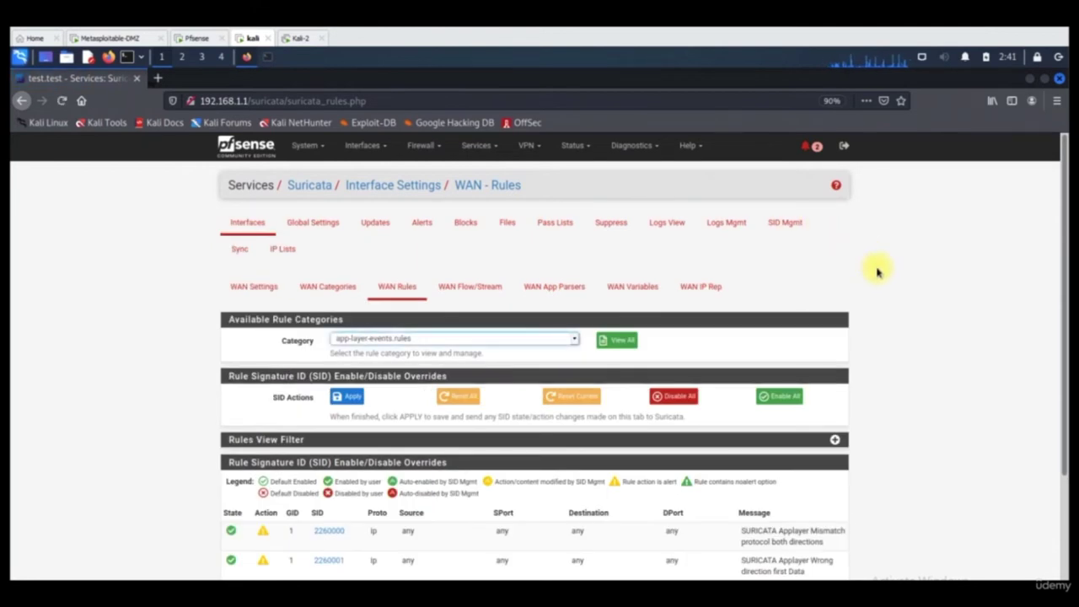
# Start Suricata on the WAN interface and view its alerts log.
pyautogui.click(256, 225)
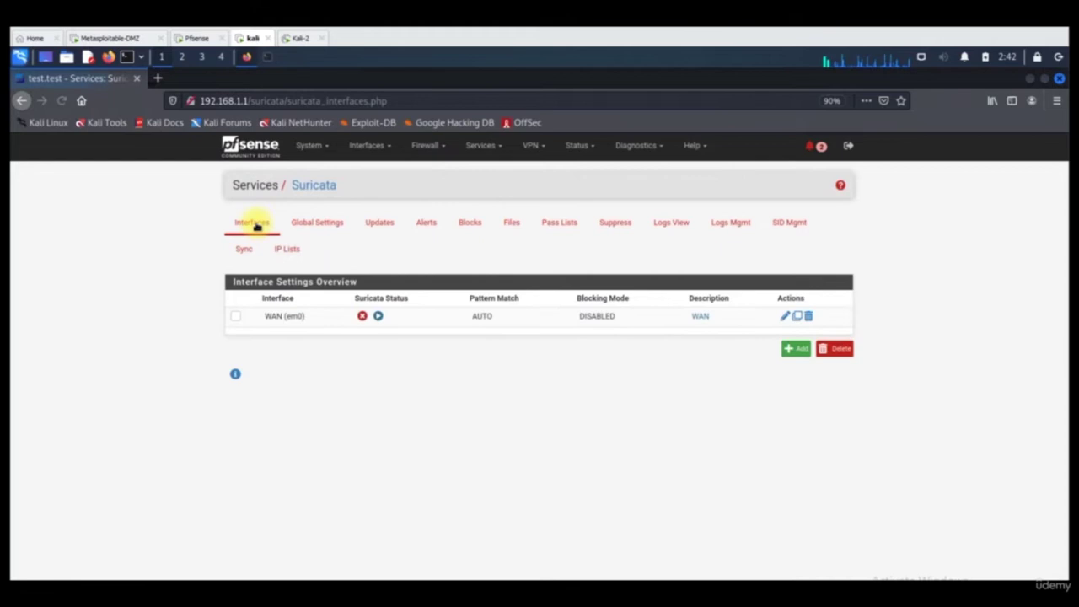
pyautogui.click(379, 317)
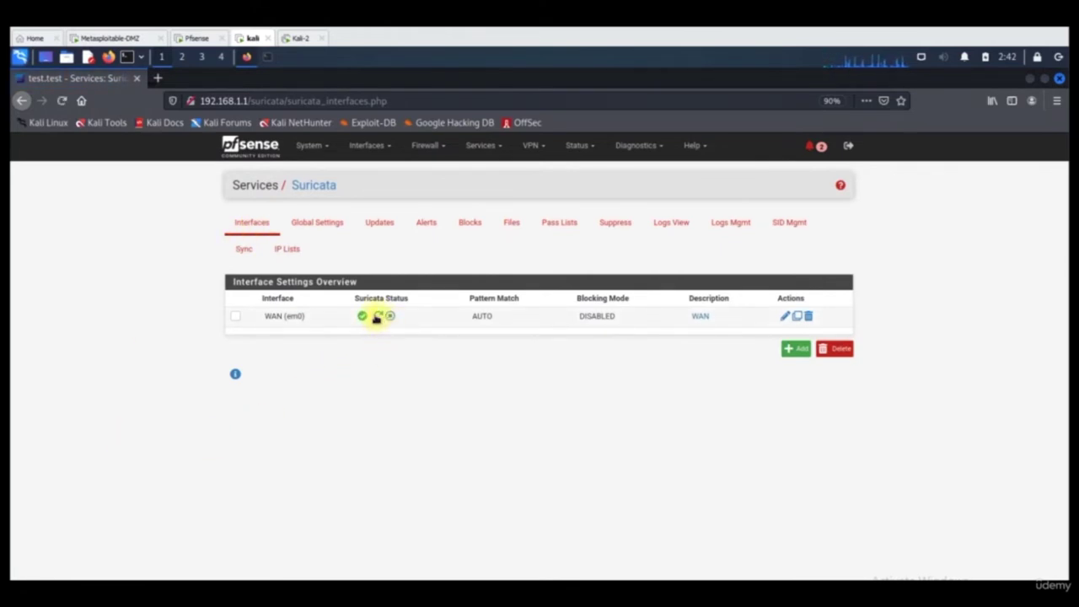
pyautogui.click(377, 316)
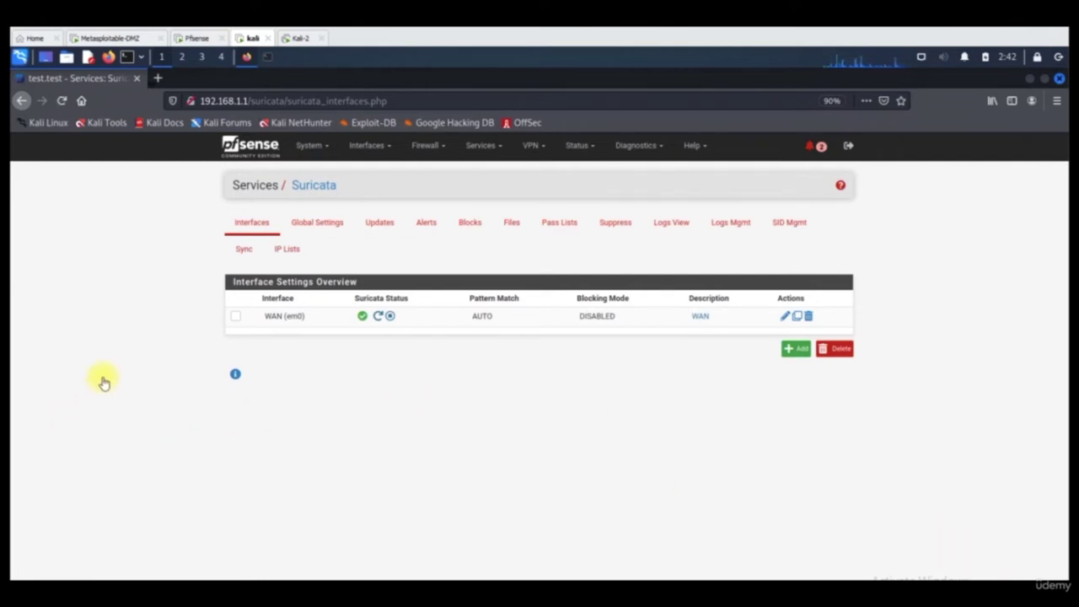
pyautogui.click(427, 225)
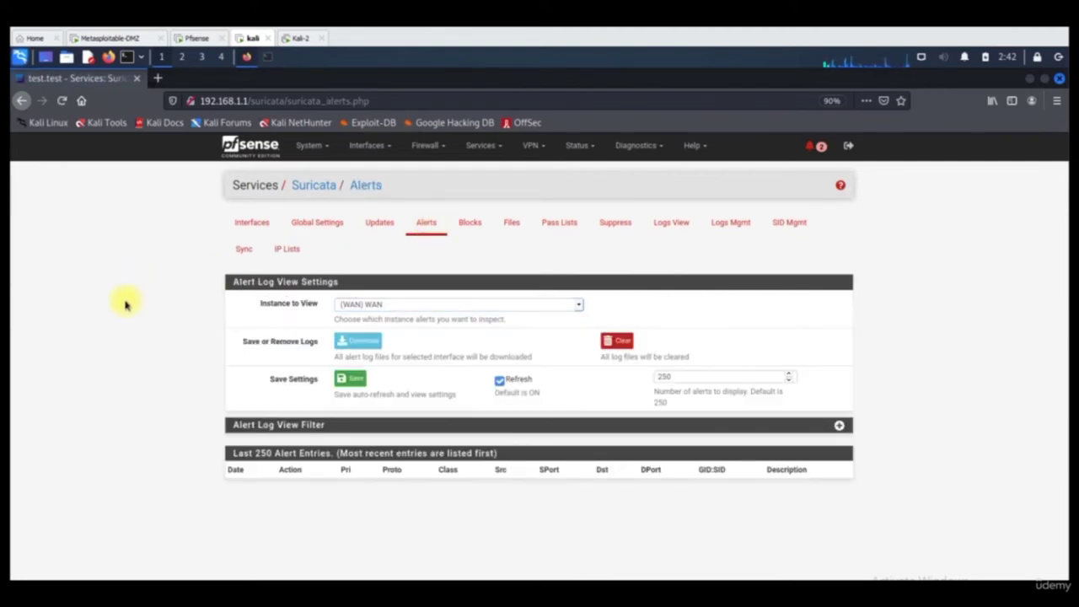
# On the Kali-2 machine, reload the DVWA file-inclusion page from browser history.
pyautogui.click(297, 37)
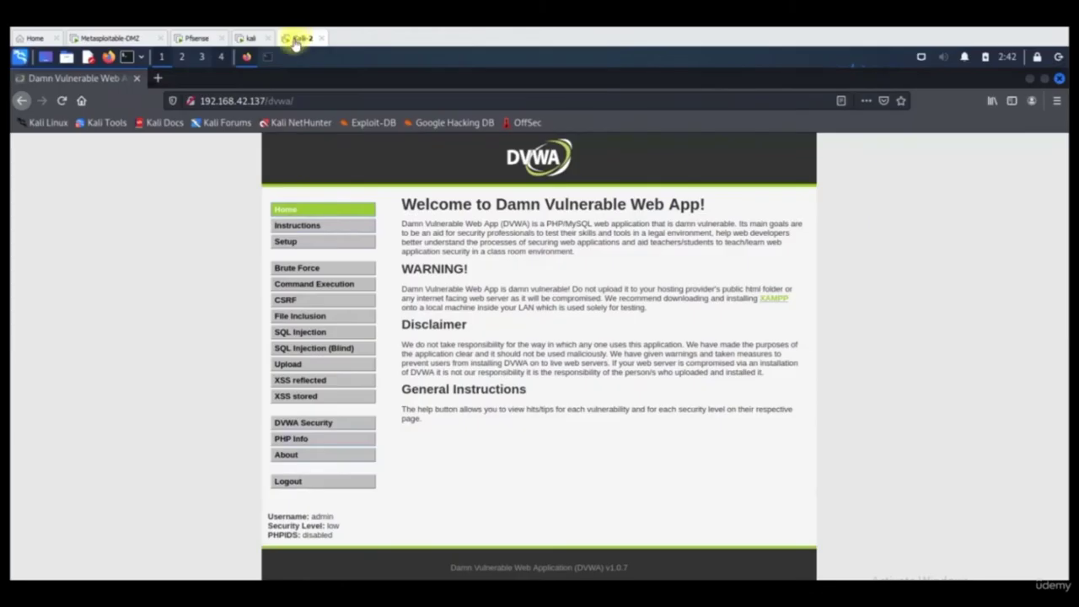
pyautogui.click(305, 100)
pyautogui.click(307, 100)
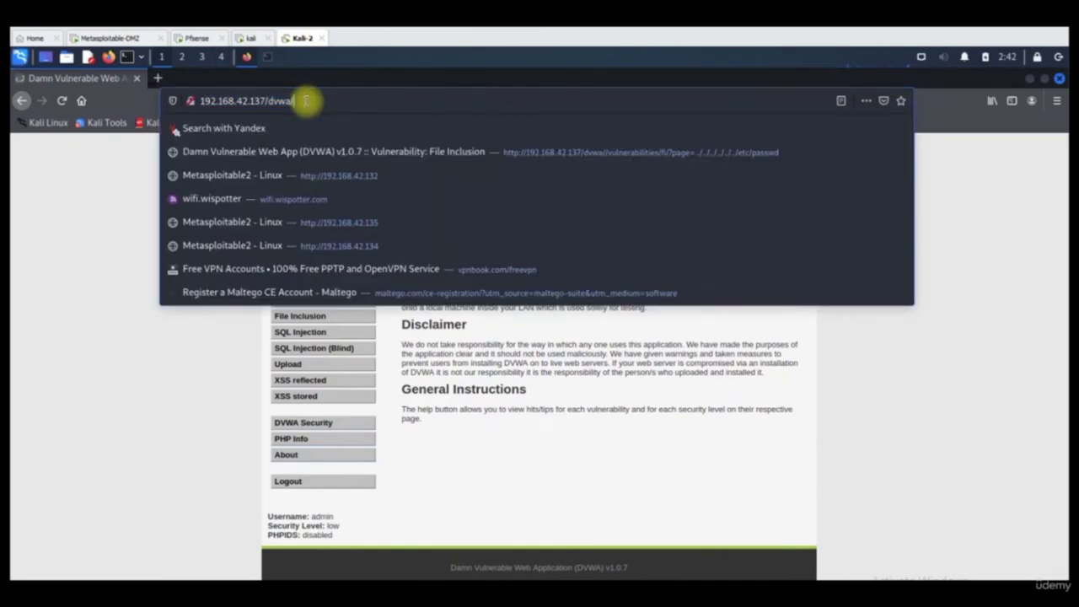
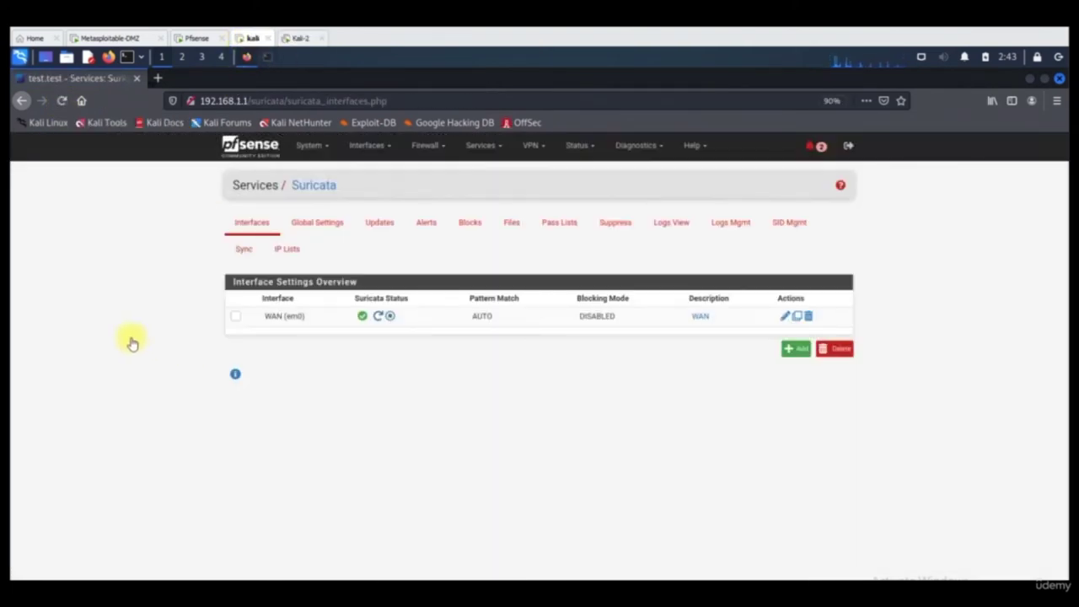
# Review the Suricata alerts log, then return to the Suricata interfaces overview.
pyautogui.click(429, 226)
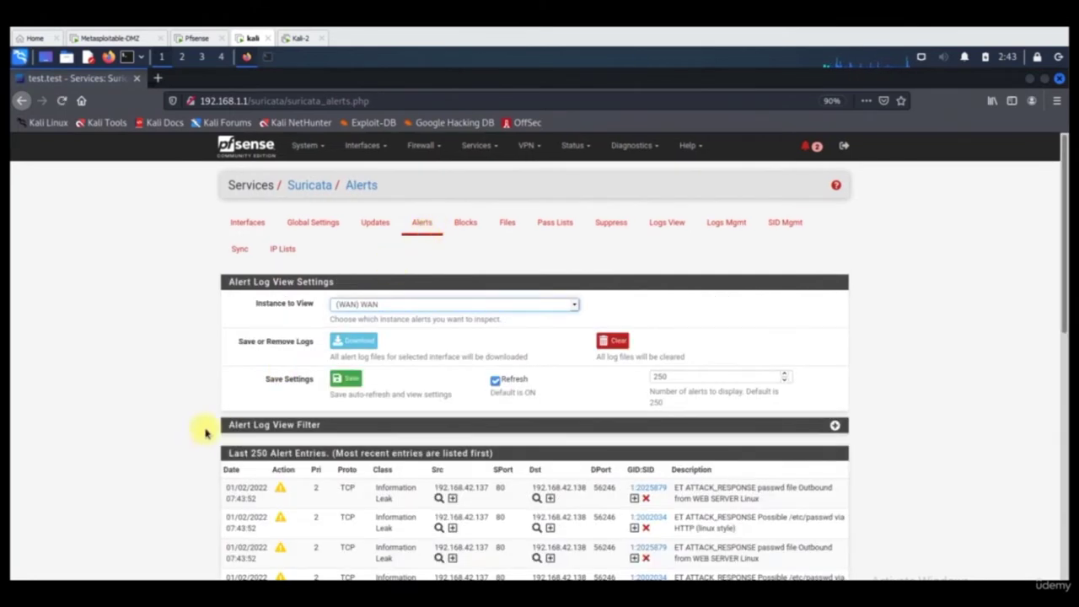
pyautogui.scroll(-2, 487, 506)
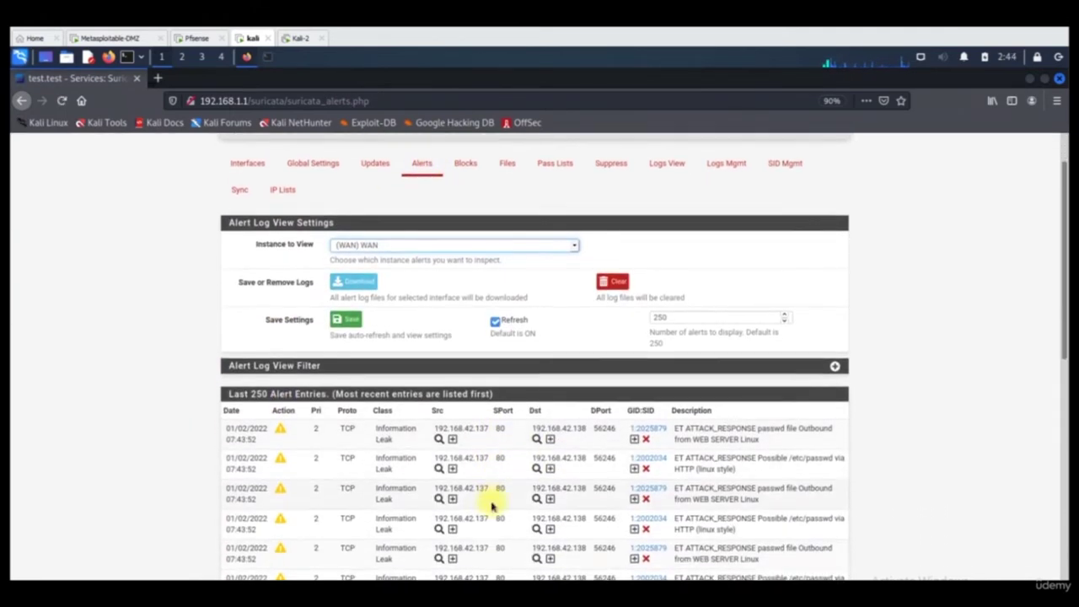
pyautogui.scroll(-5, 483, 499)
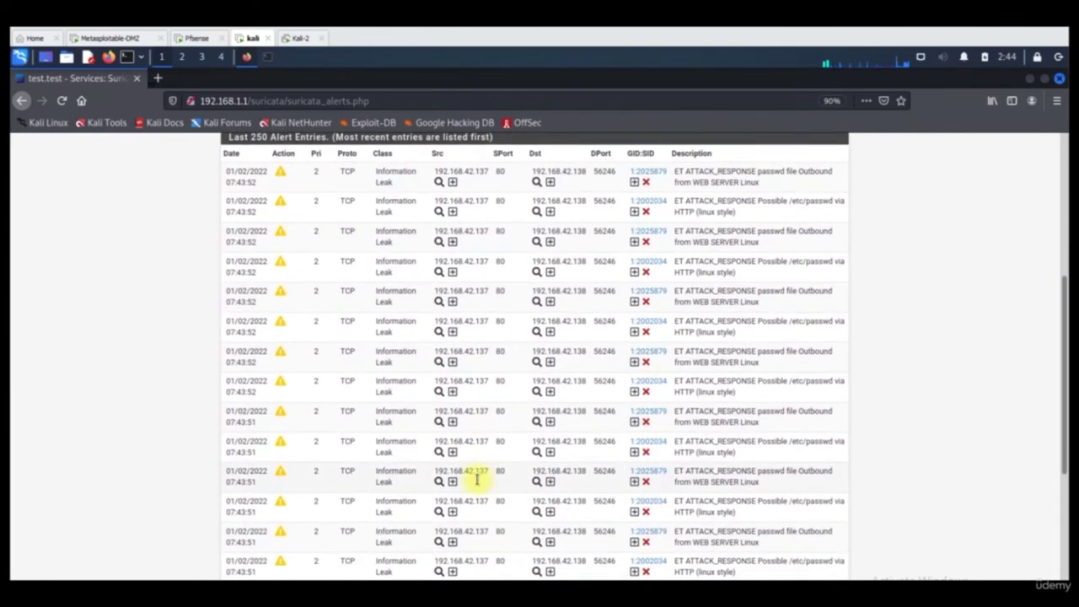
pyautogui.scroll(-1, 477, 479)
pyautogui.scroll(-4, 475, 479)
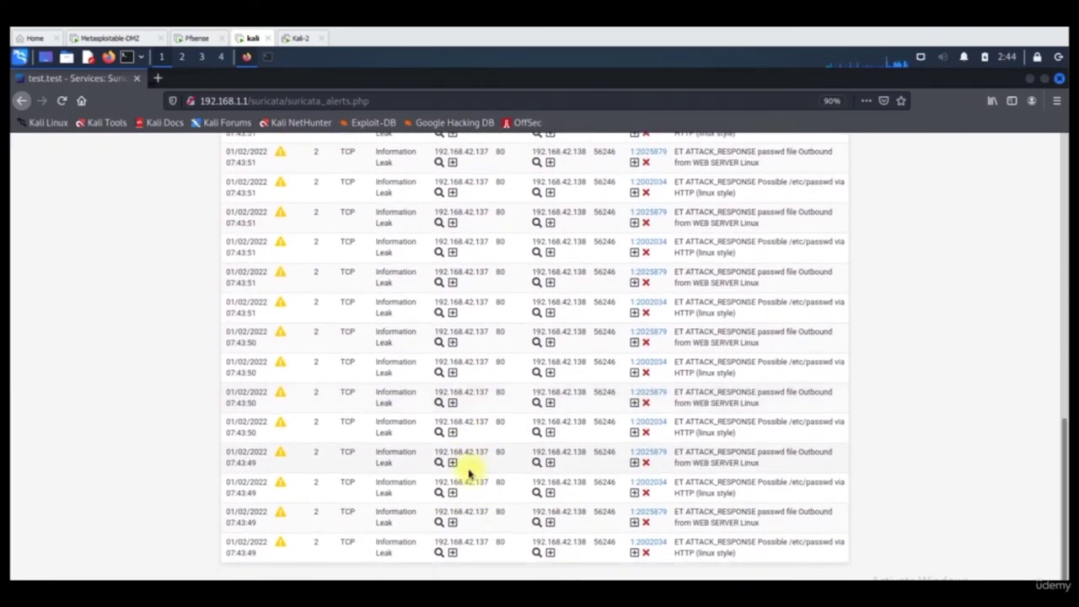
pyautogui.scroll(5, 179, 405)
pyautogui.scroll(10, 180, 409)
pyautogui.click(250, 223)
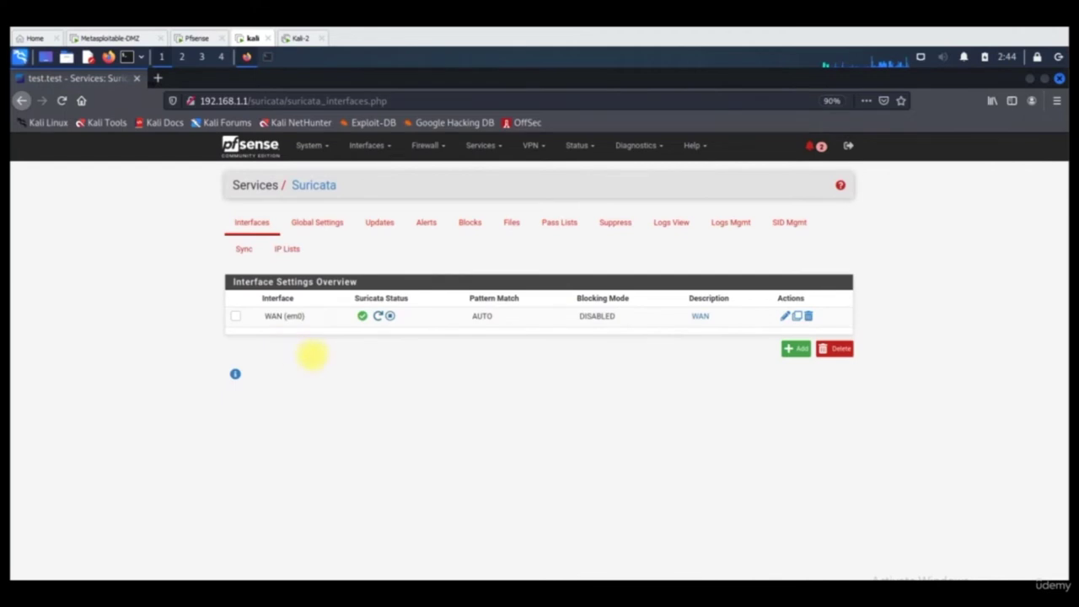
# Enable Block Offenders with Legacy Mode IPS on the WAN (em0) interface and save.
pyautogui.click(293, 315)
pyautogui.scroll(-3, 305, 509)
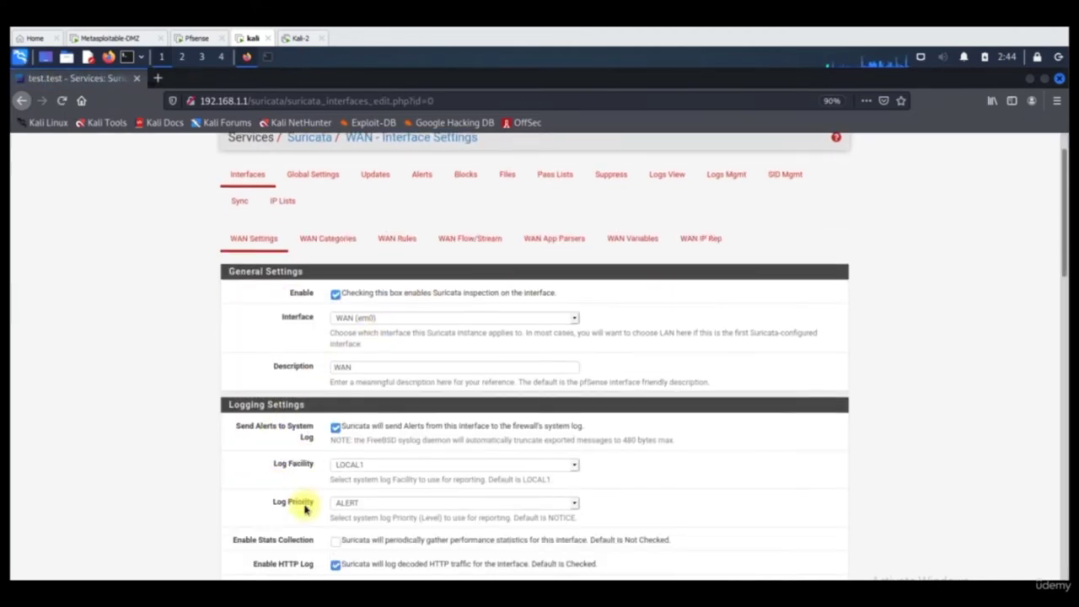
pyautogui.scroll(-6, 306, 509)
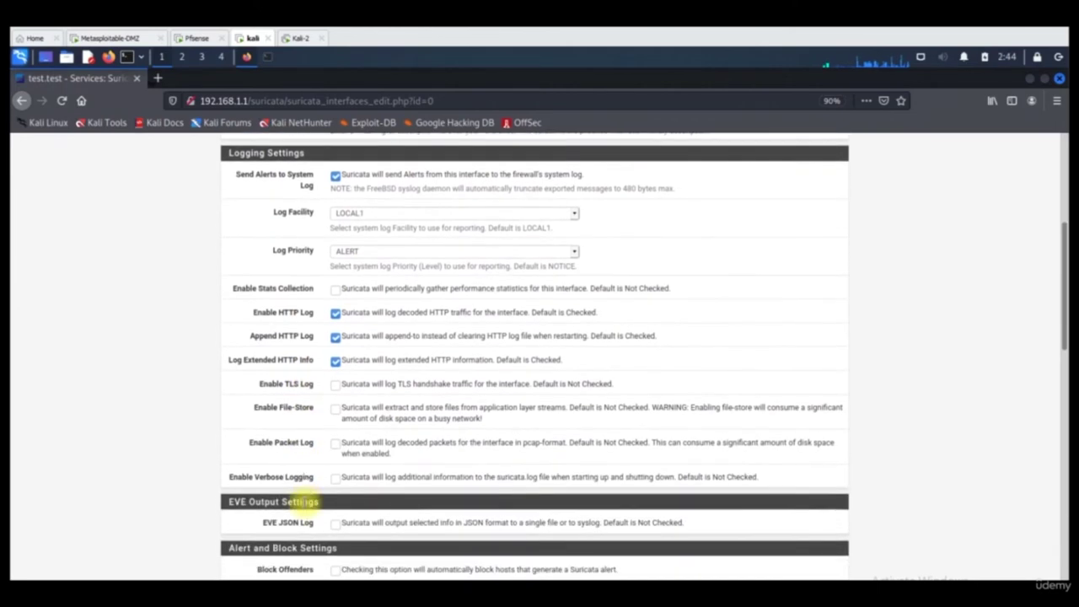
pyautogui.click(336, 405)
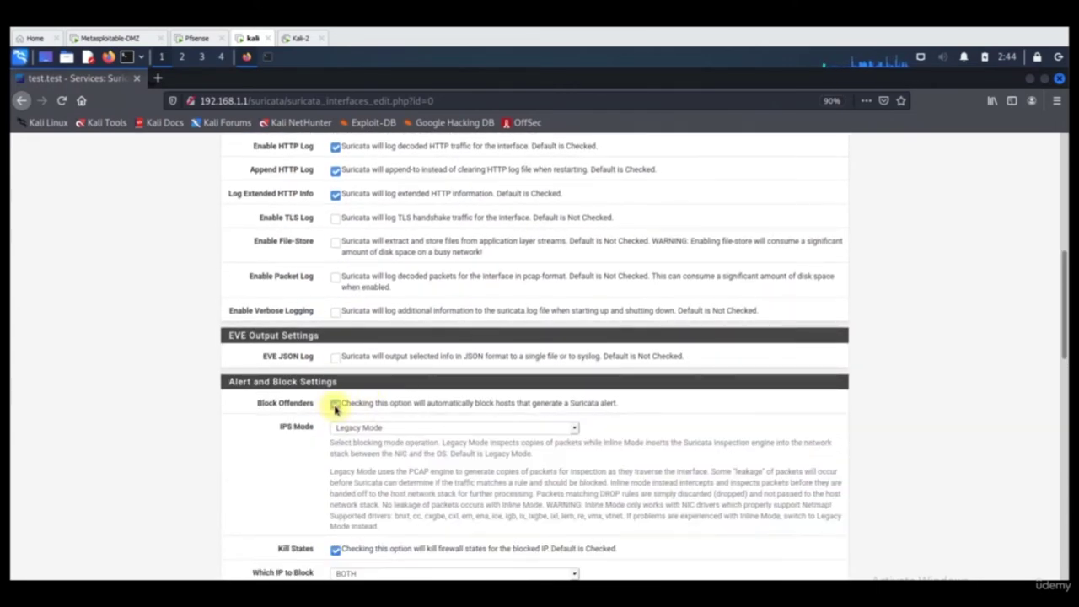
pyautogui.scroll(-5, 435, 413)
pyautogui.scroll(-15, 434, 413)
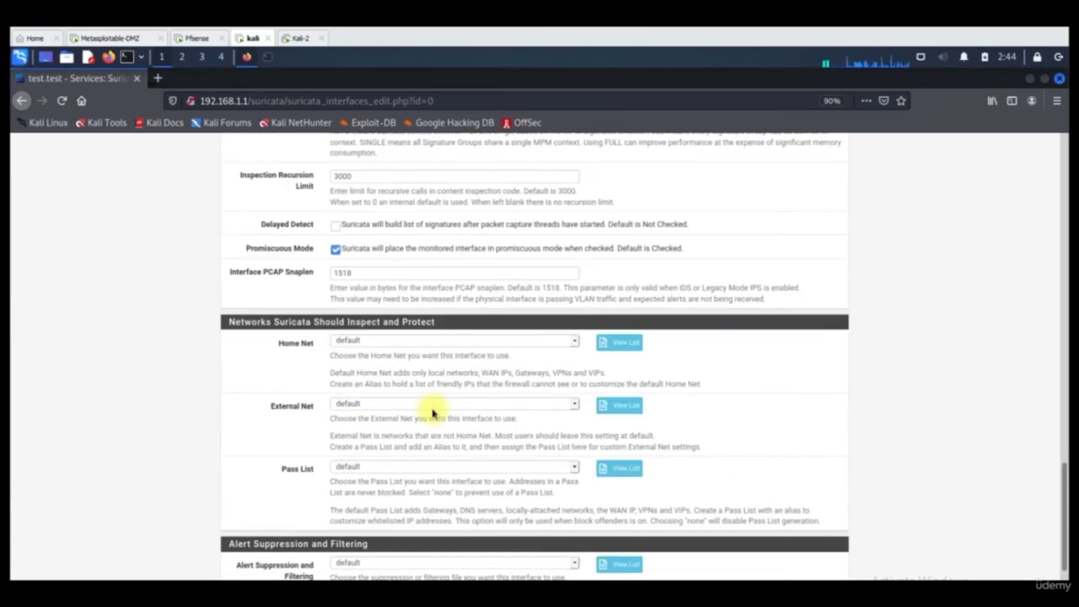
pyautogui.click(350, 542)
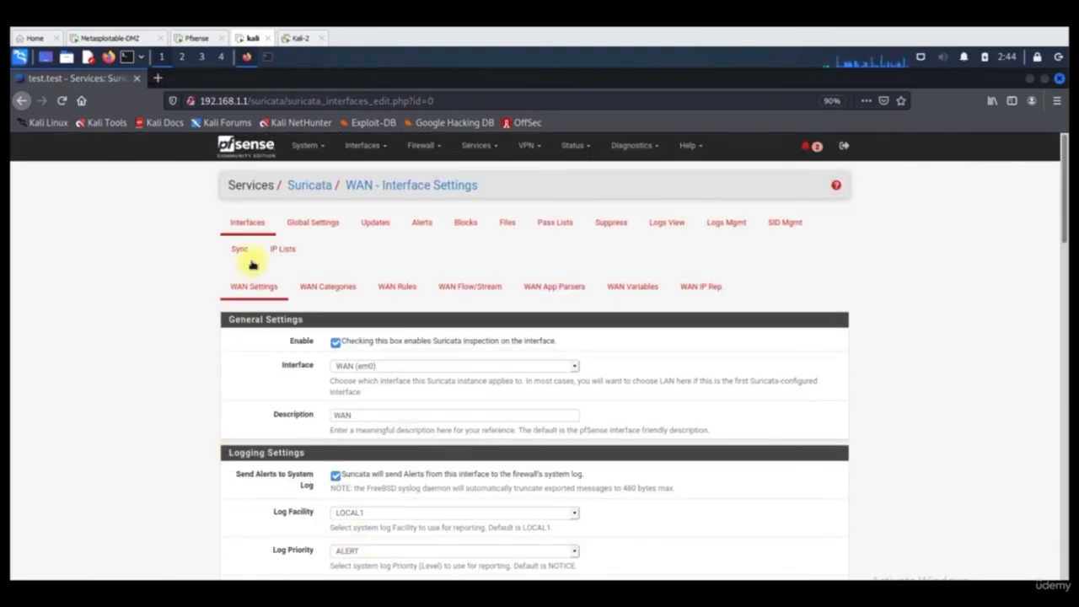
pyautogui.click(246, 223)
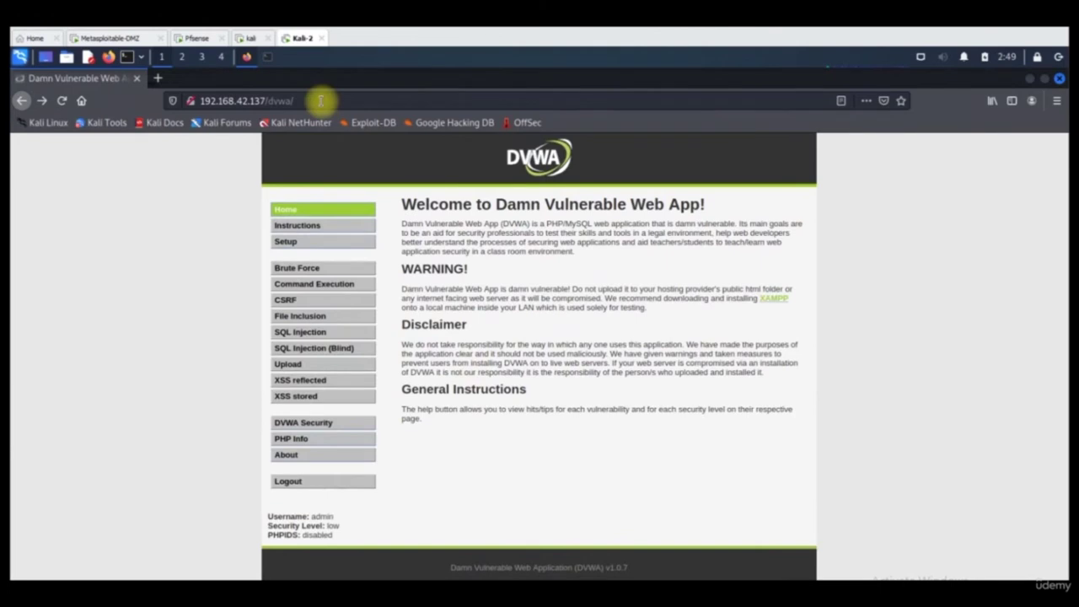
# Reload 192.168.42.137/dvwa/ in the Kali-2 browser to show the DVWA v1.0.7 home page.
pyautogui.click(320, 100)
pyautogui.click(320, 100)
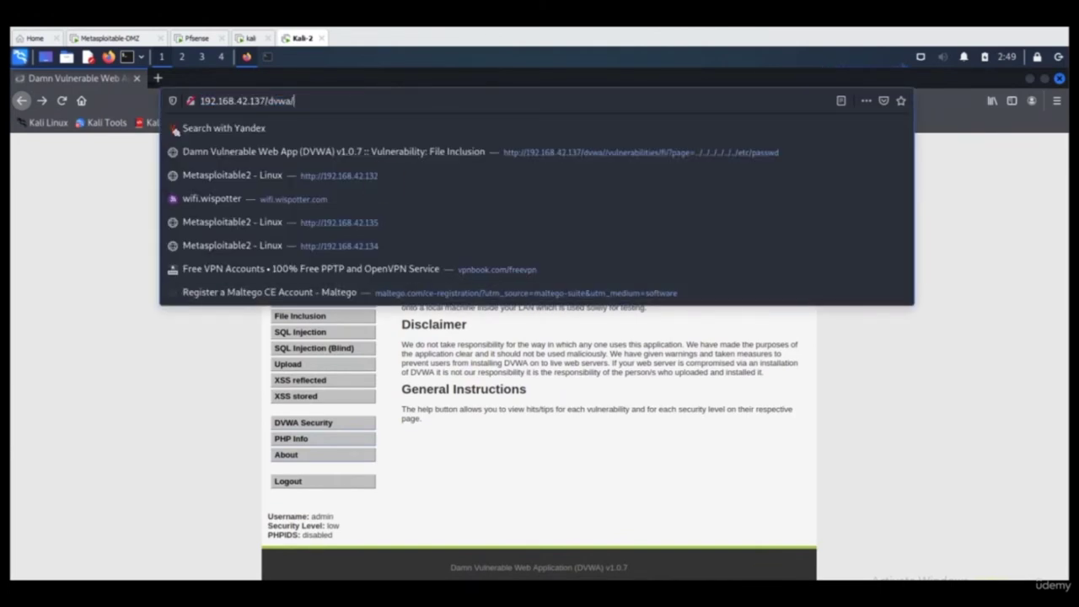
pyautogui.press('Return')
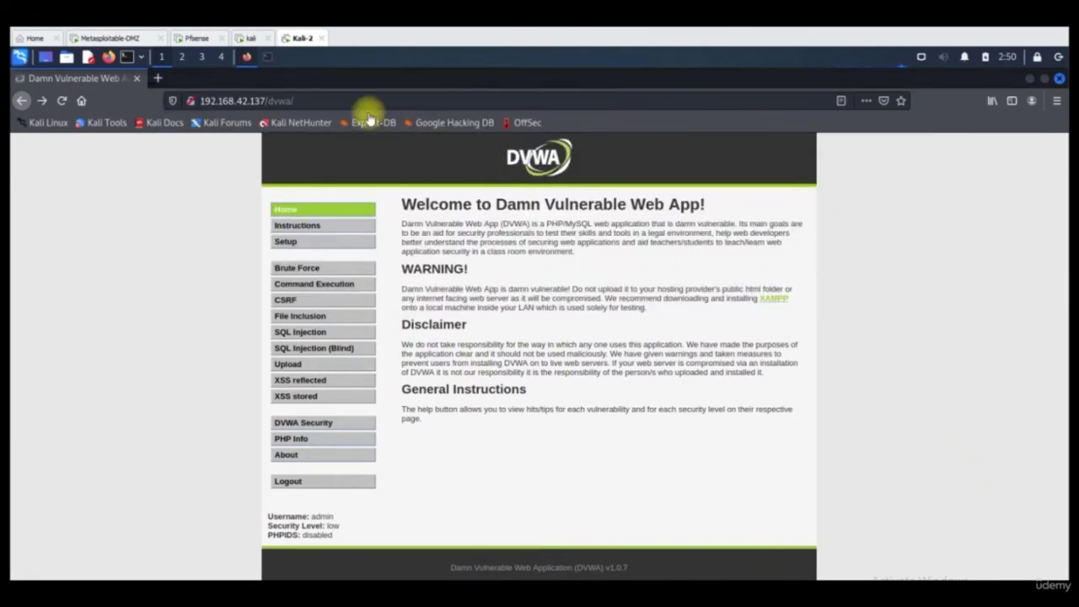
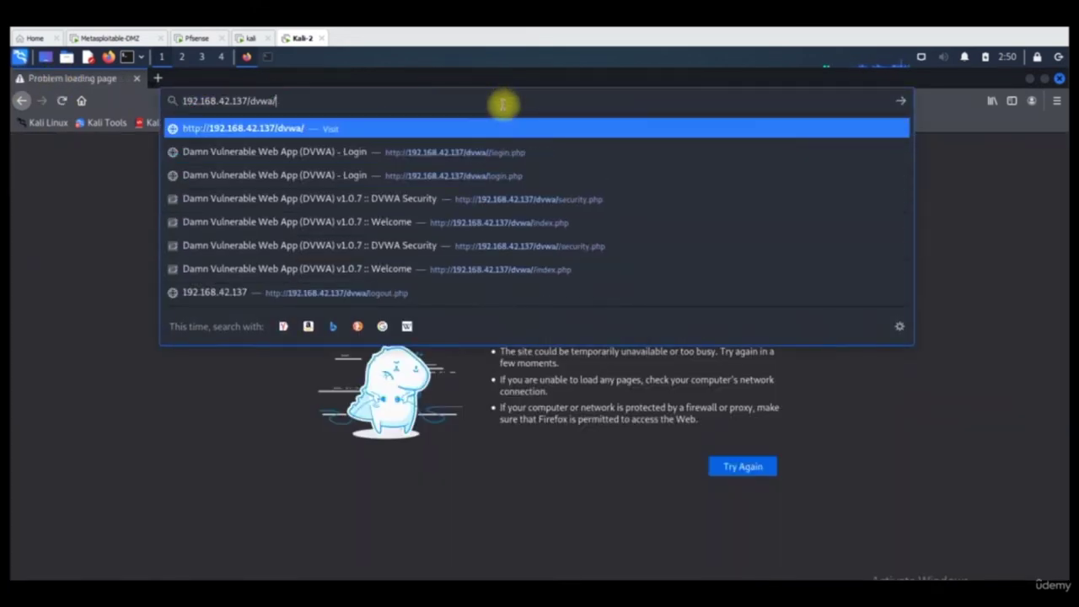
# Try loading 192.168.42.137/dvwa/, which times out, then show pfSense's Suricata Blocked Hosts page.
pyautogui.press('Return')
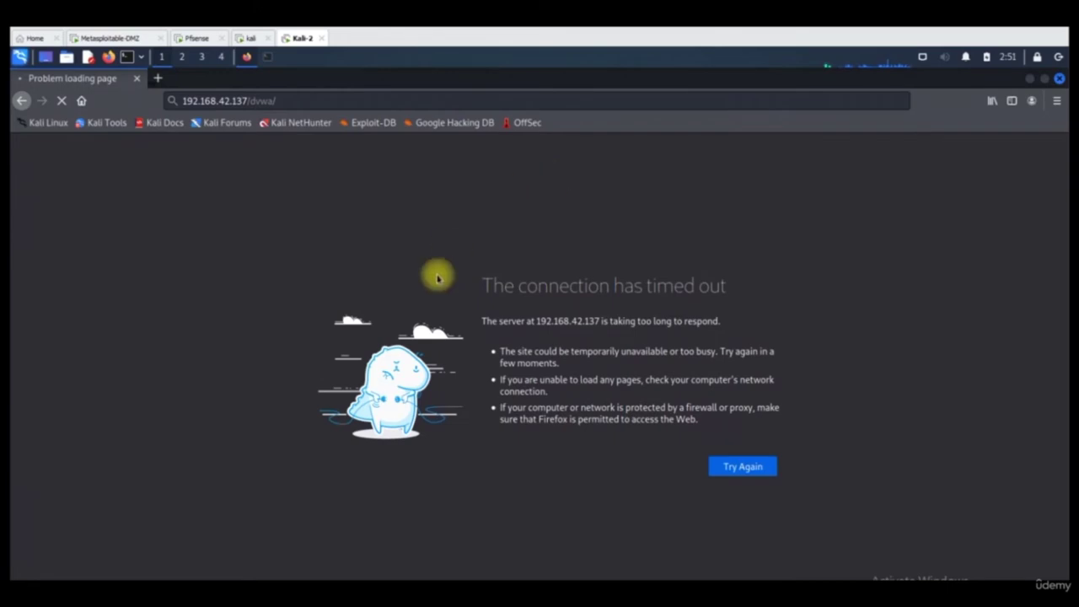
pyautogui.click(249, 39)
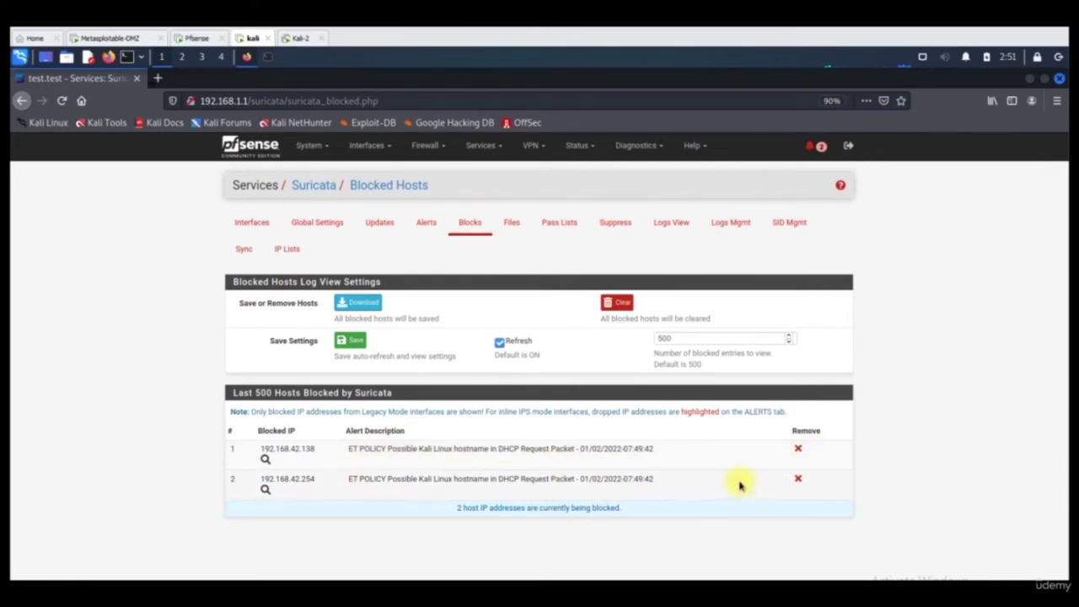
# Unblock hosts 192.168.42.138 and 192.168.42.254, then return to the Suricata interfaces overview.
pyautogui.click(798, 451)
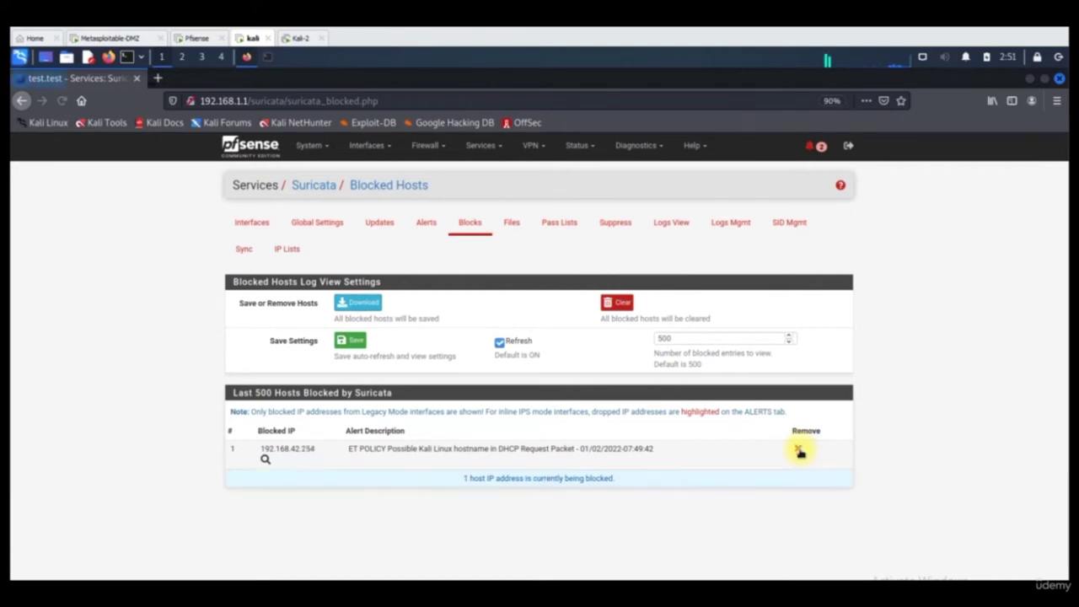
pyautogui.click(799, 451)
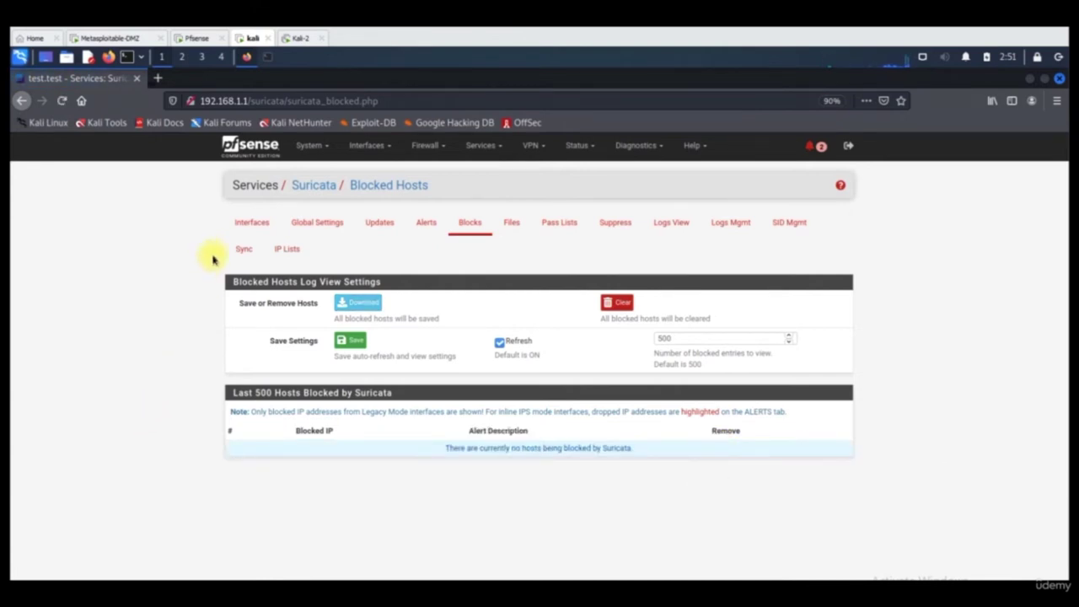
pyautogui.click(252, 222)
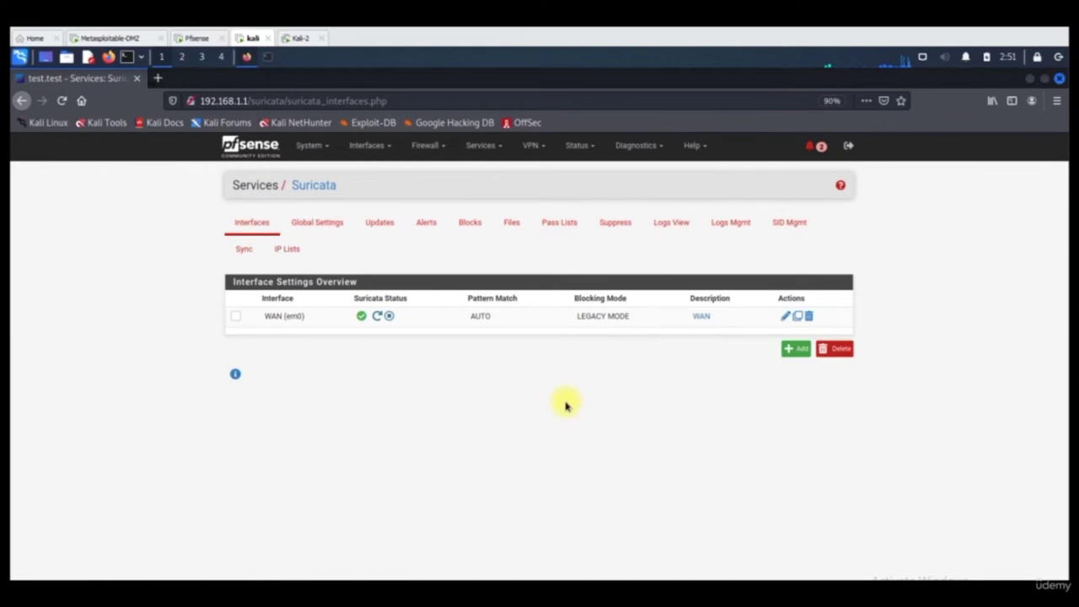
# Retry 192.168.42.137 from the Kali-2 browser, then advance to the Web Application Firewall slide.
pyautogui.click(298, 39)
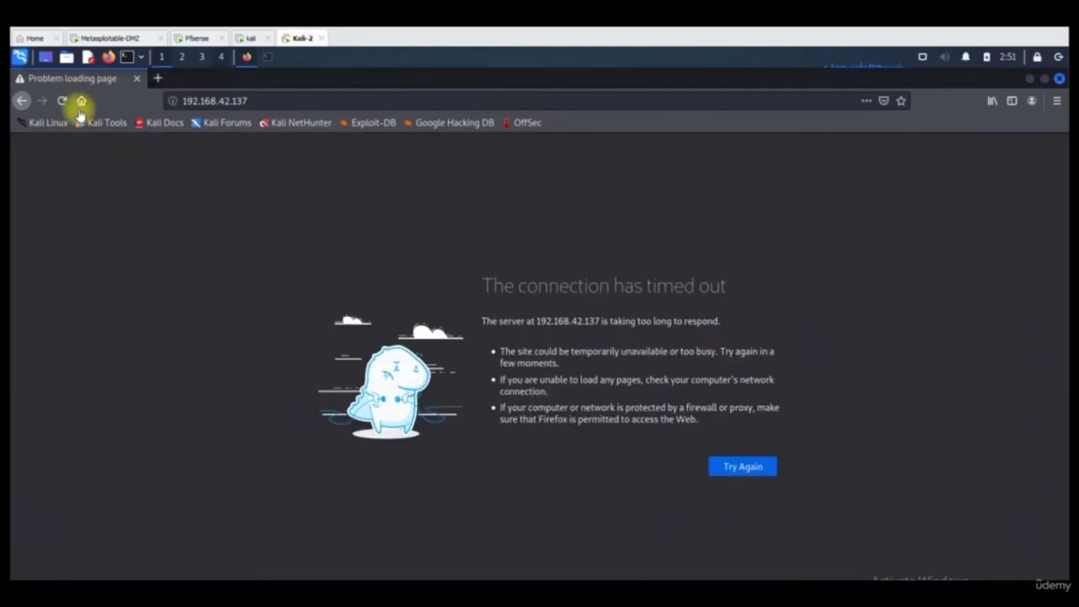
pyautogui.click(64, 102)
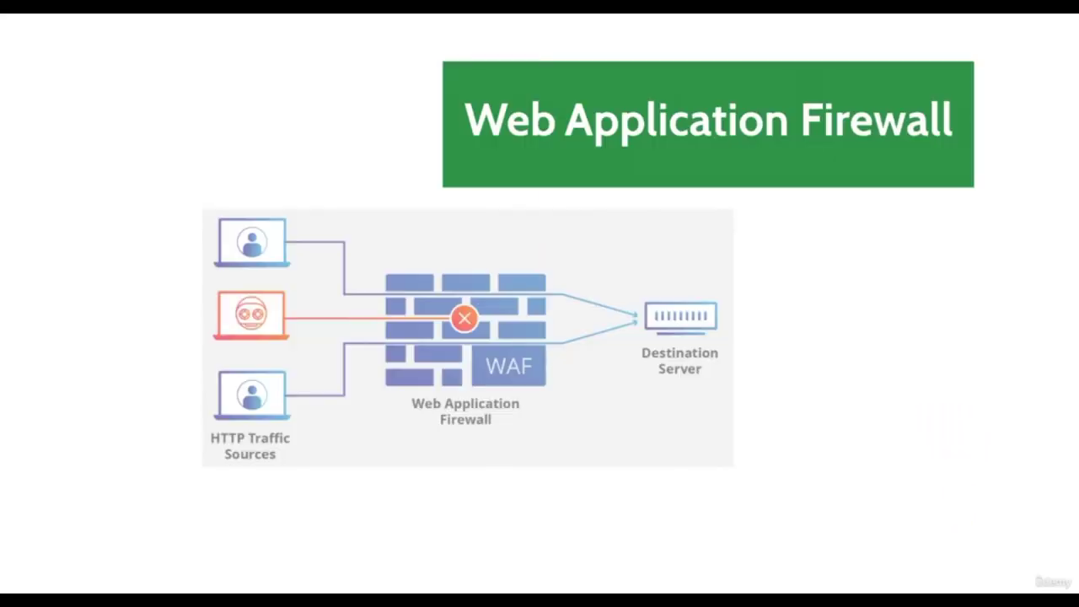
pyautogui.press('Right')
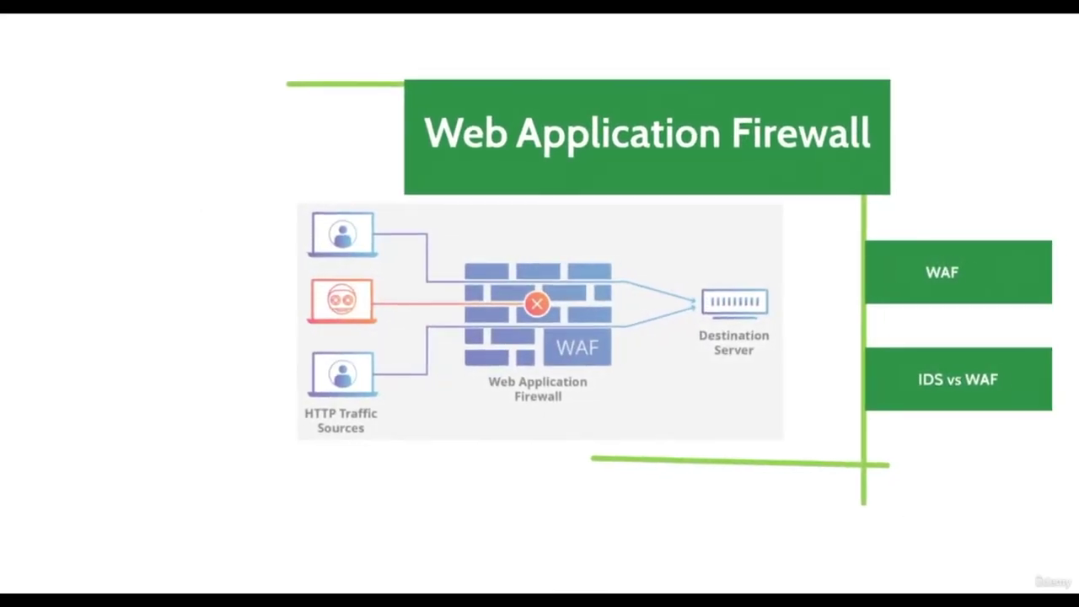
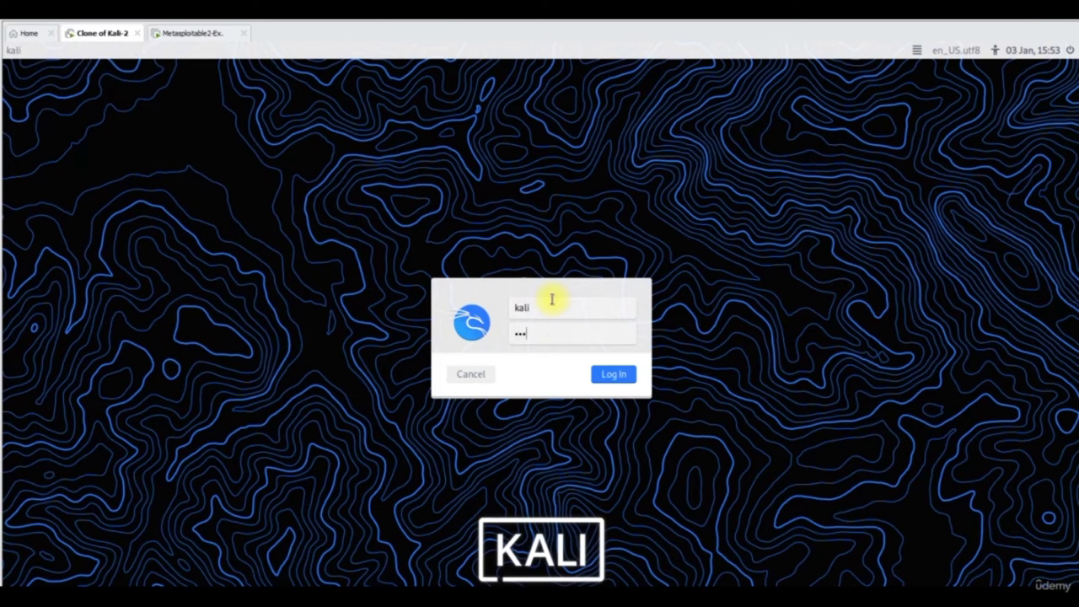
# Log in to Kali and launch Burp Suite by searching 'burp' in the application menu.
pyautogui.press('Return')
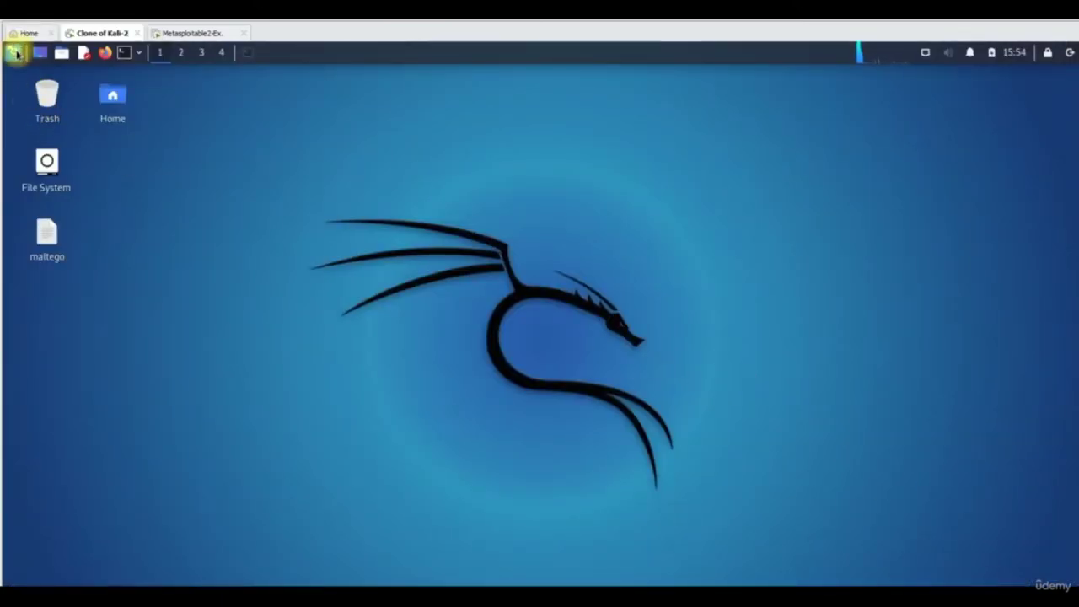
pyautogui.click(14, 53)
pyautogui.write('burp')
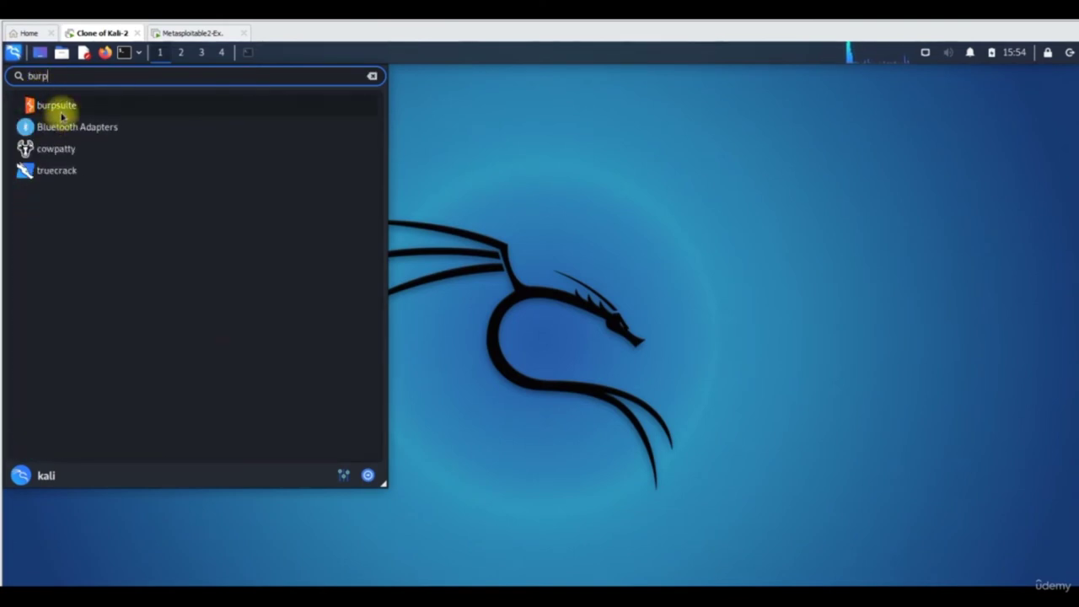
pyautogui.click(57, 110)
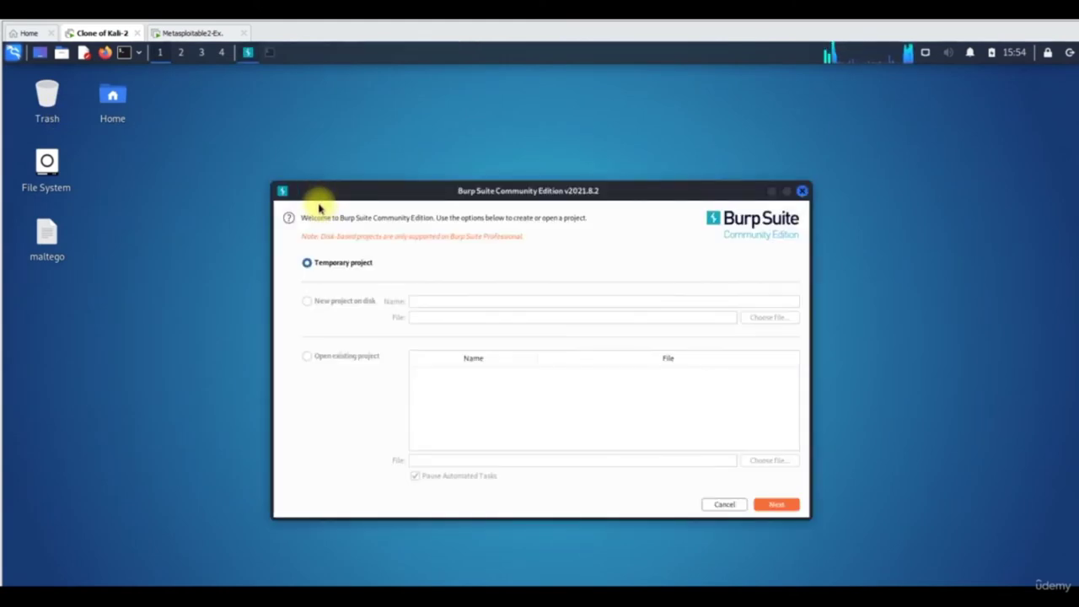
# Keep Temporary project and Use Burp defaults to start Burp on its Dashboard.
pyautogui.click(774, 505)
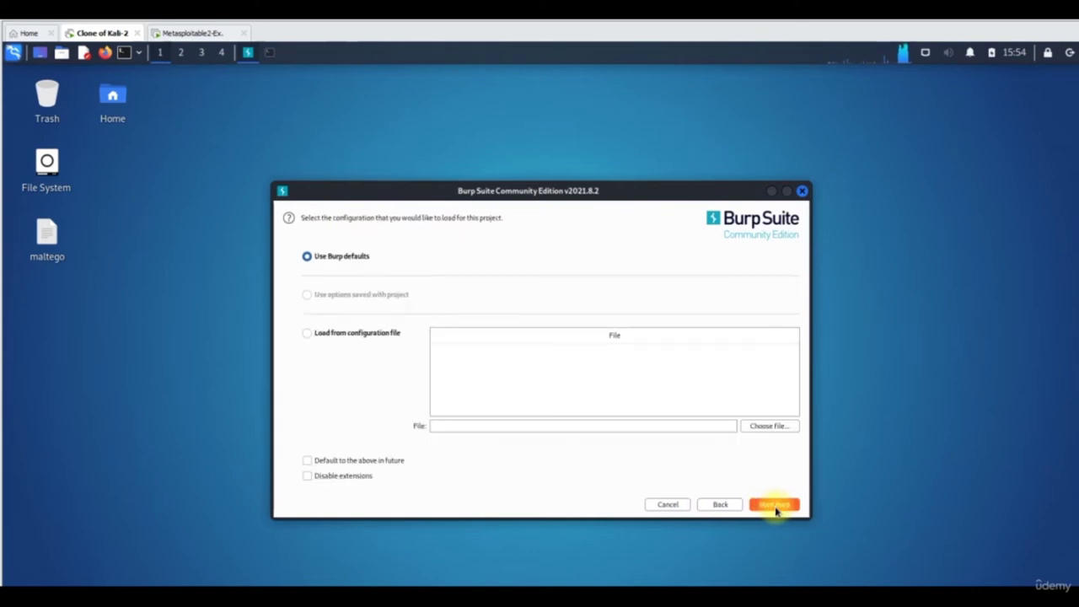
pyautogui.click(774, 505)
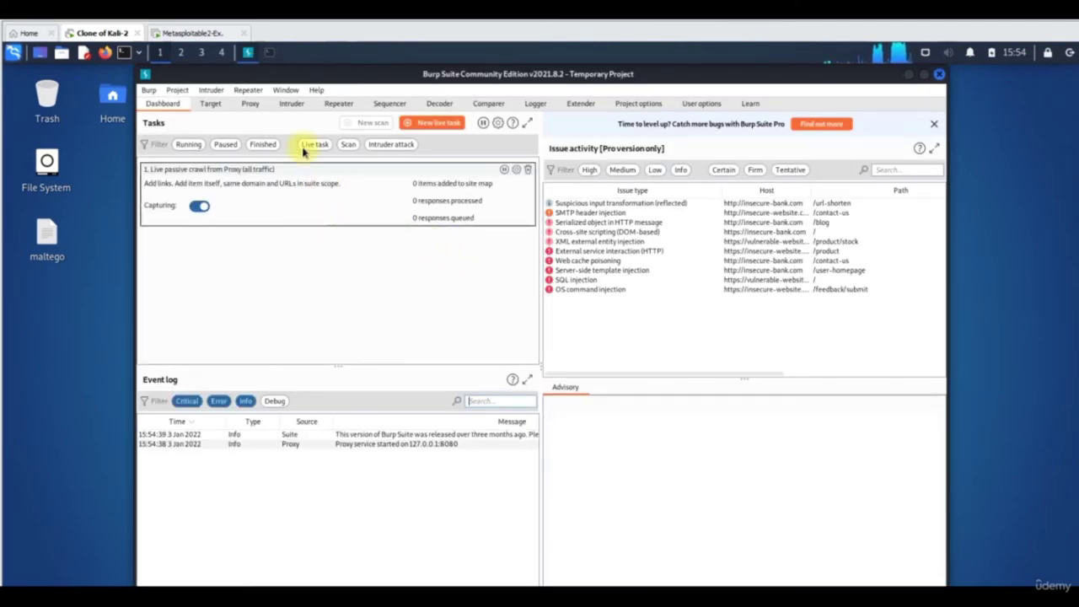
# Switch to Proxy > Intercept and launch Burp's embedded Chromium browser.
pyautogui.click(251, 104)
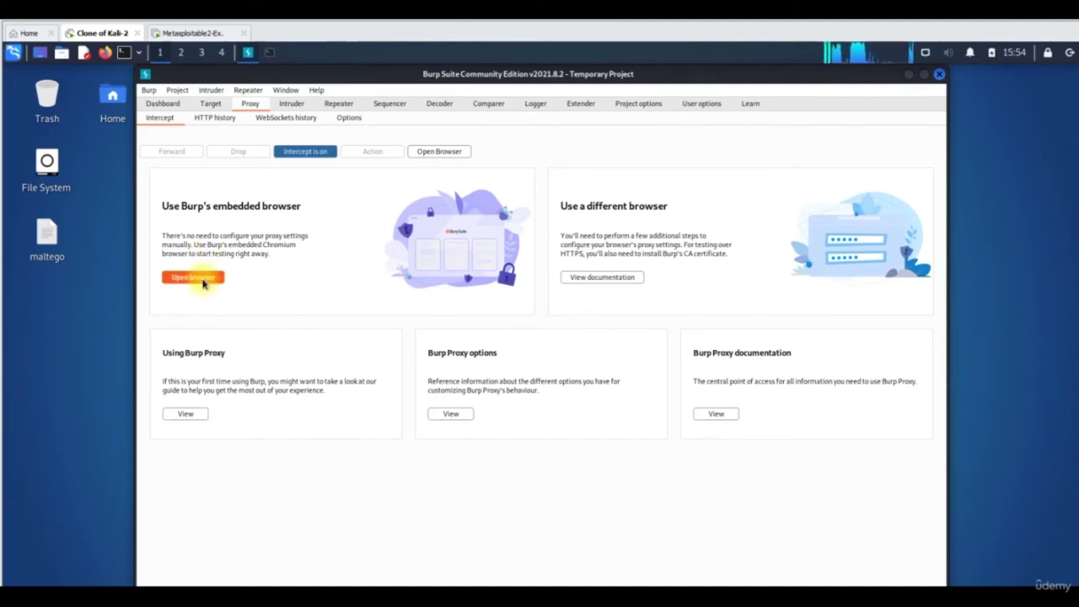
pyautogui.click(202, 285)
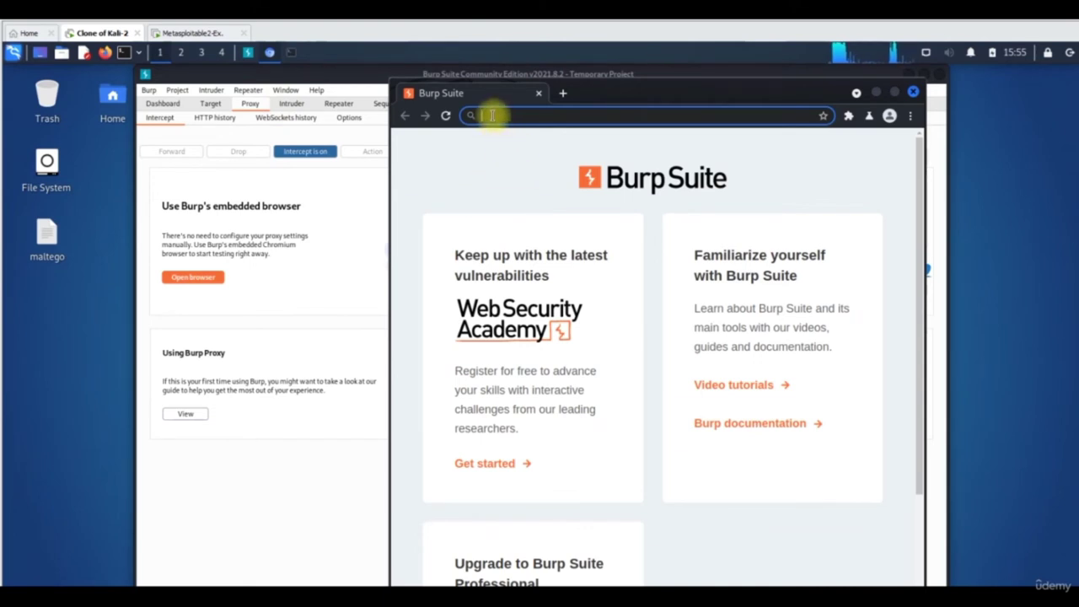
# Request google.com in the embedded browser and arrange the Burp and browser windows.
pyautogui.write('google.com')
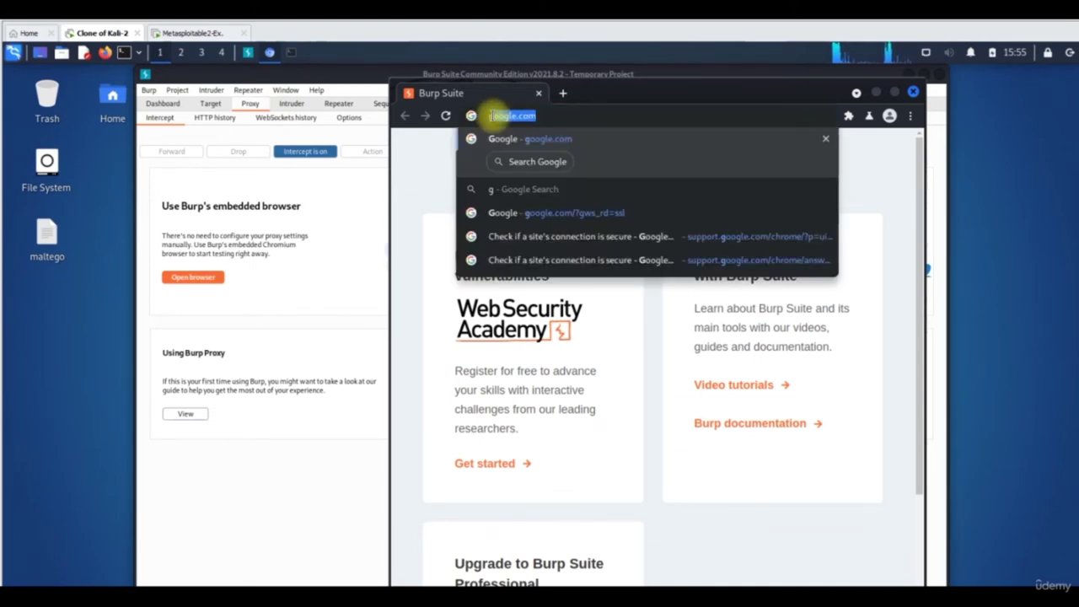
pyautogui.press('Return')
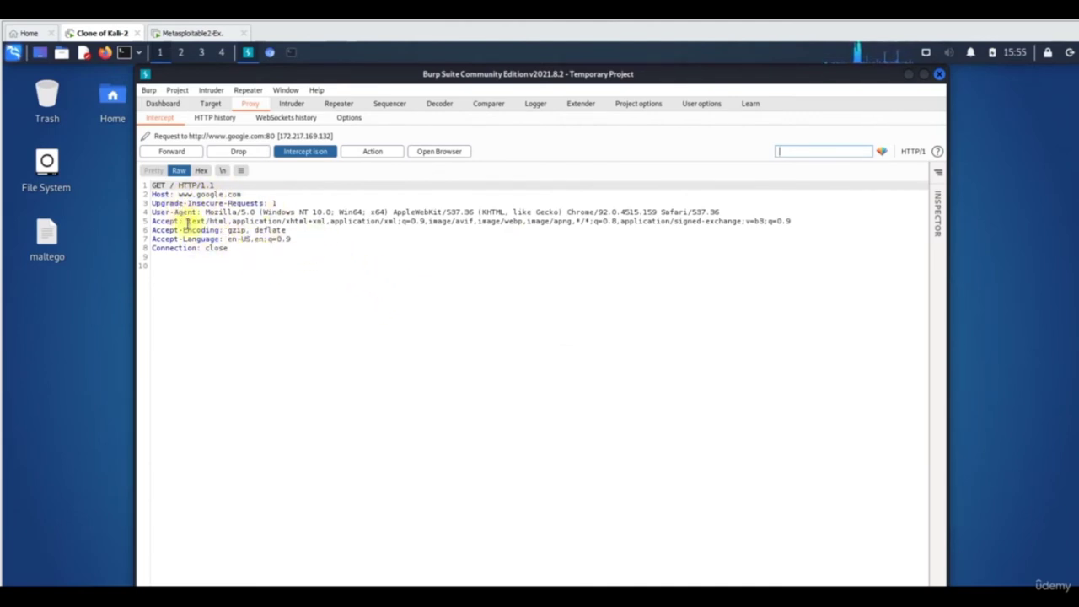
pyautogui.moveTo(392, 82); pyautogui.dragTo(479, 80)
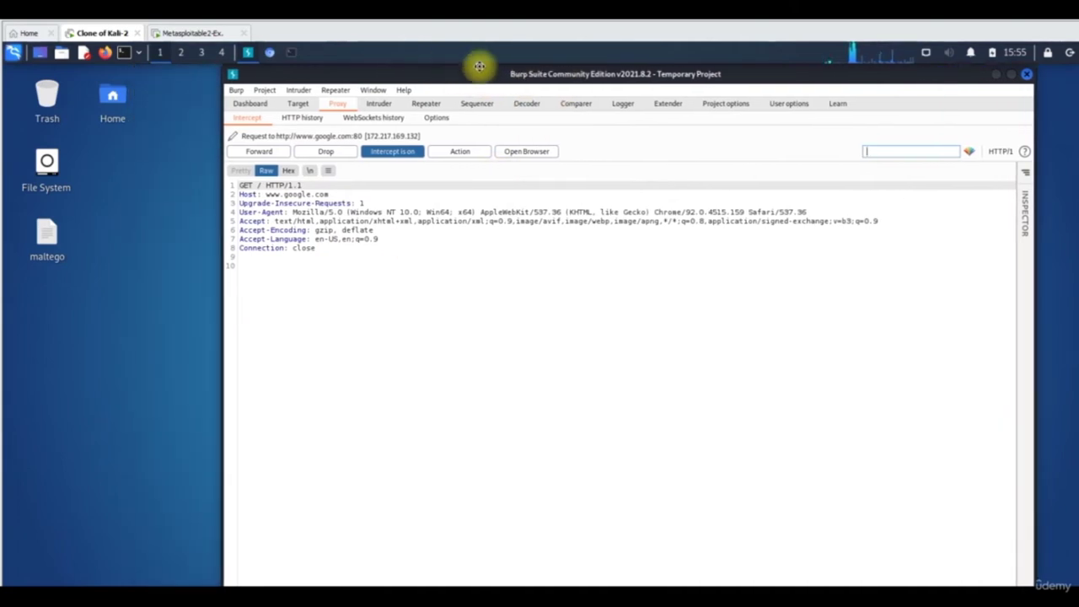
pyautogui.click(270, 52)
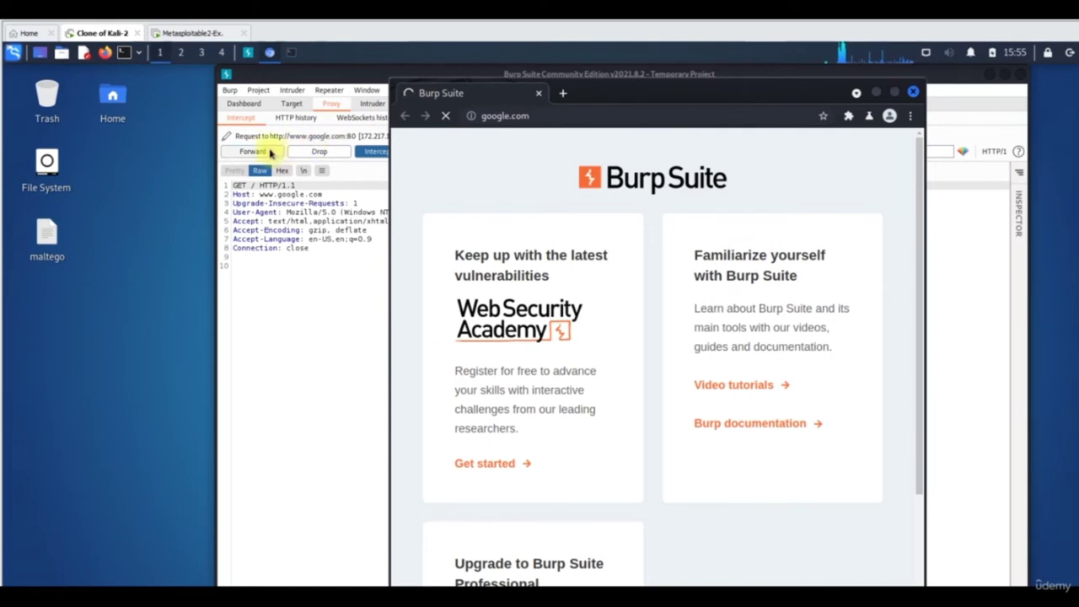
# Forward the intercepted google.com, HTTPS, /xjs/ script and searchbox image requests.
pyautogui.click(253, 151)
pyautogui.click(270, 52)
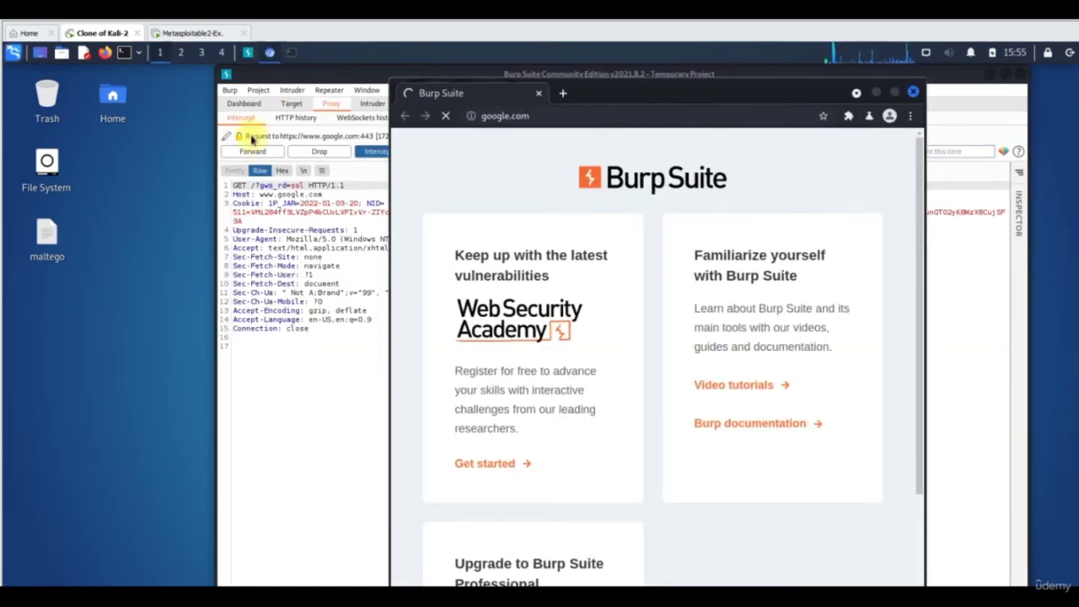
pyautogui.click(306, 421)
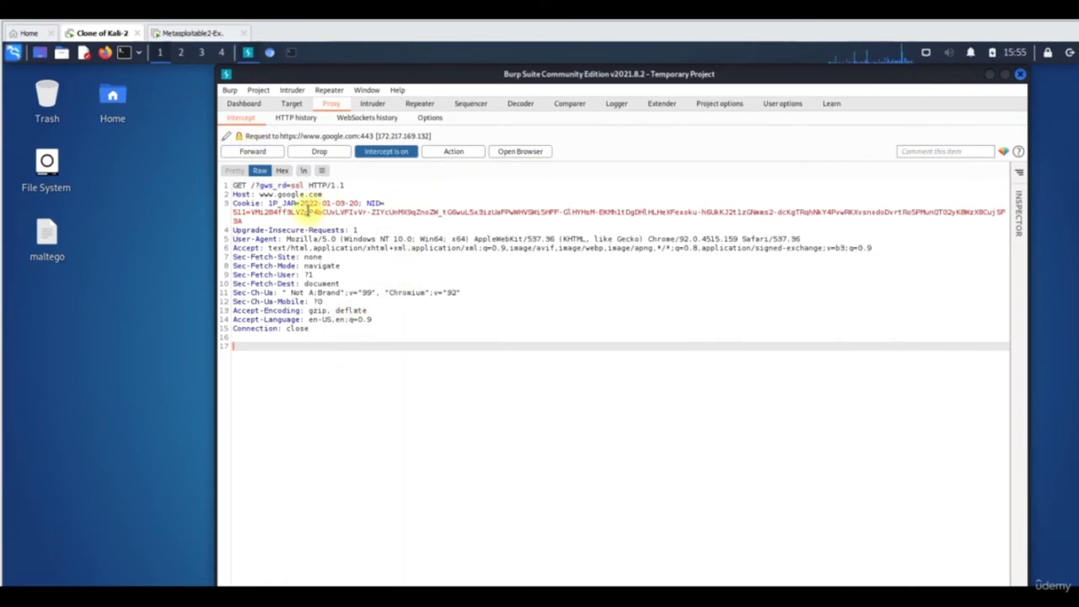
pyautogui.click(250, 152)
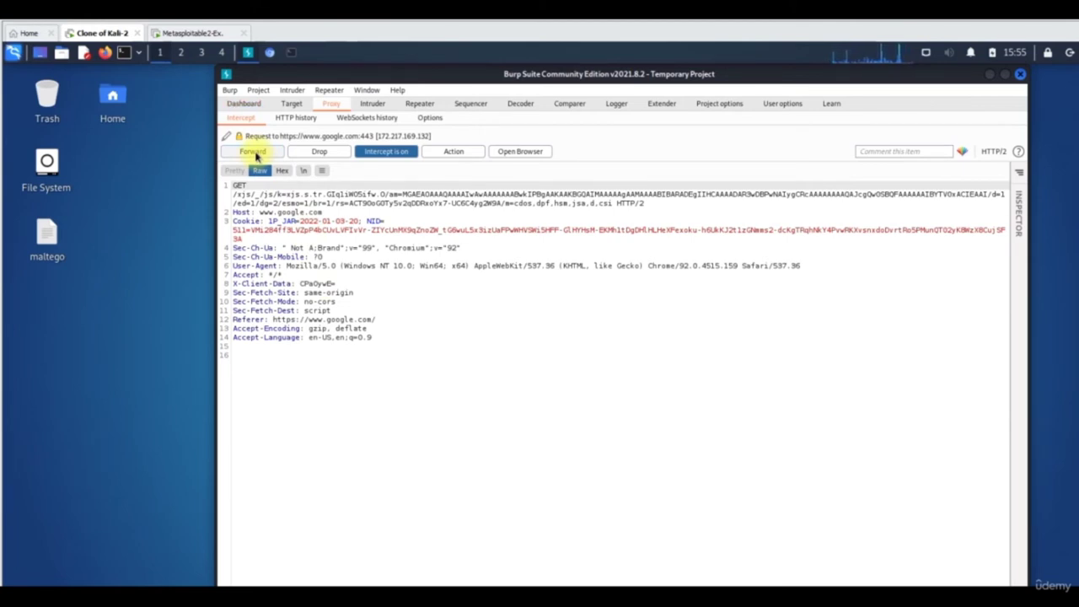
pyautogui.click(255, 156)
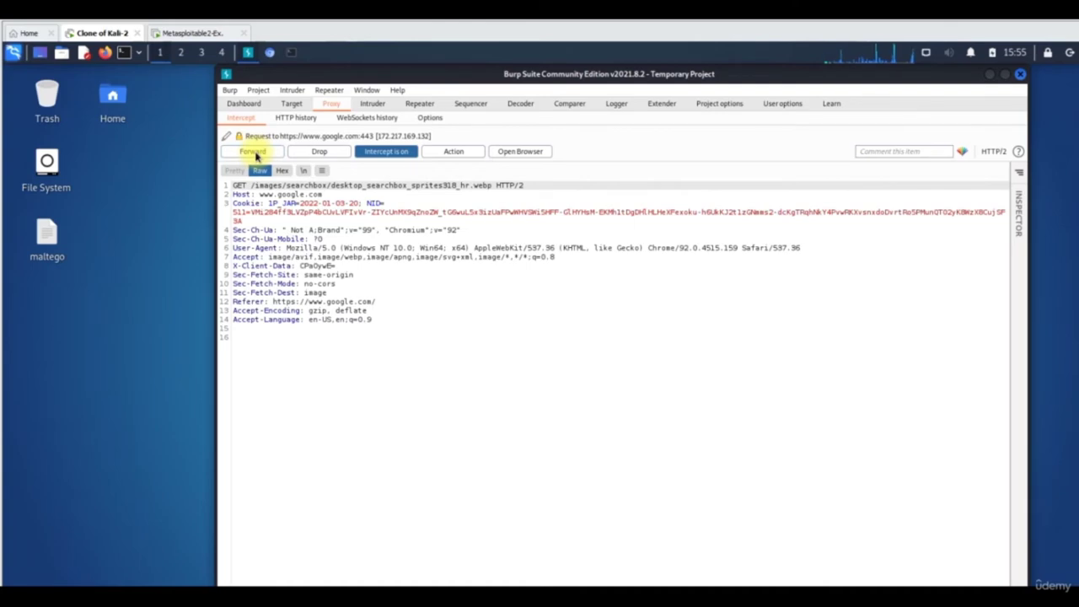
pyautogui.click(255, 156)
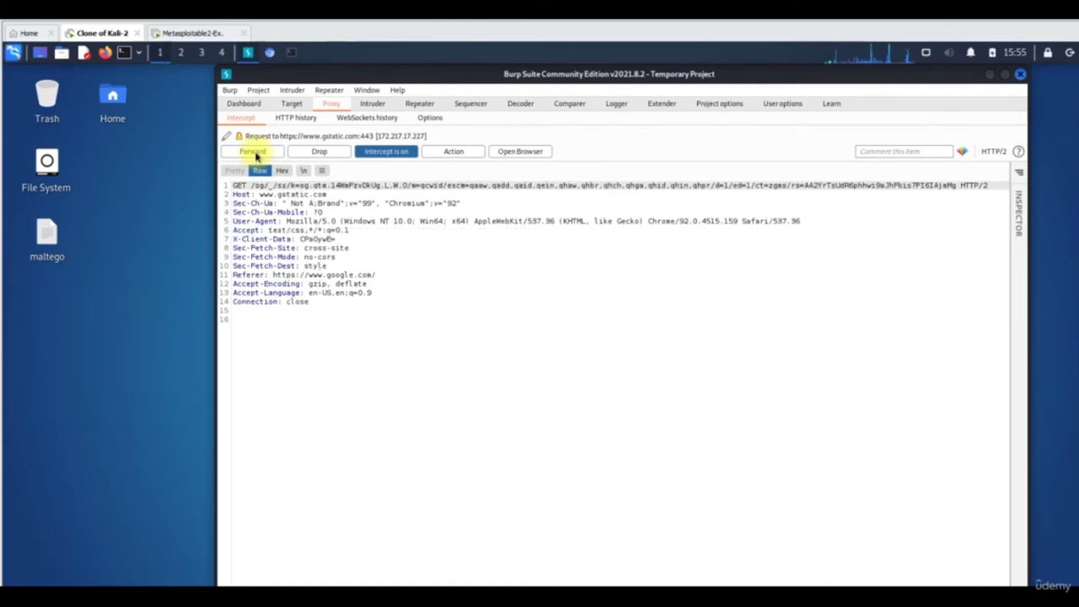
# Forward the remaining pending requests until the Google homepage loads in the browser.
pyautogui.click(255, 156)
pyautogui.click(256, 156)
pyautogui.click(255, 156)
pyautogui.click(255, 156)
pyautogui.click(255, 154)
pyautogui.click(256, 155)
pyautogui.click(256, 155)
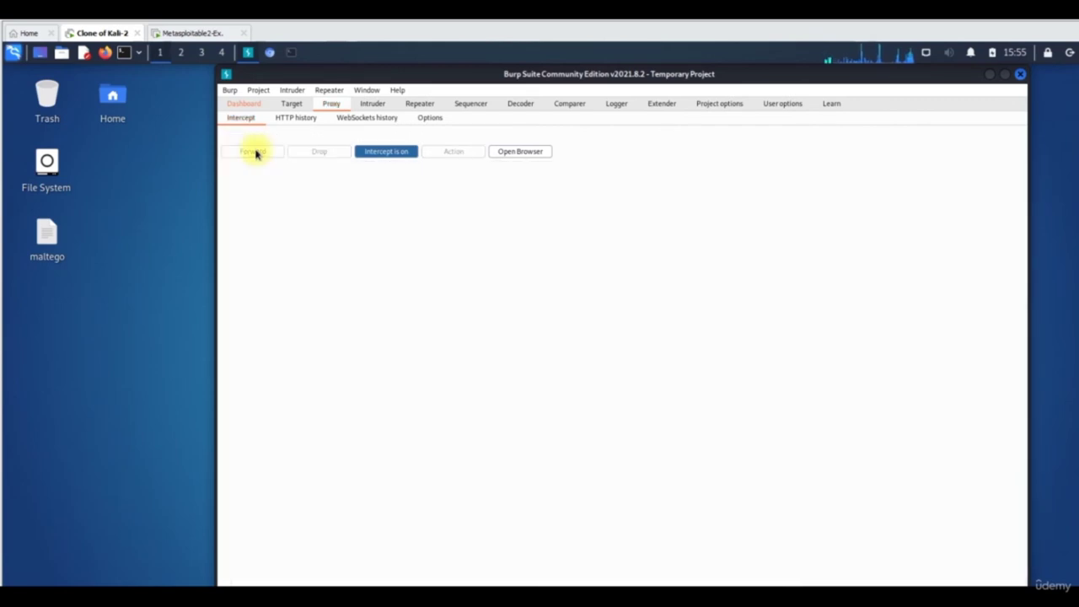
pyautogui.click(270, 52)
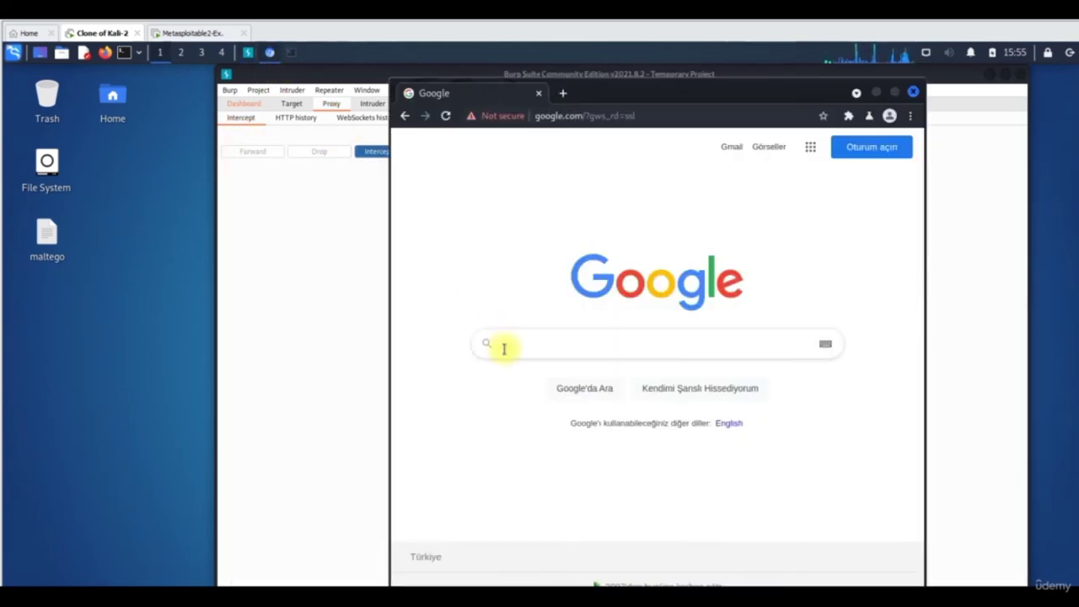
# Forward the intercepted Google click request and begin a Google search for 'test'.
pyautogui.click(530, 342)
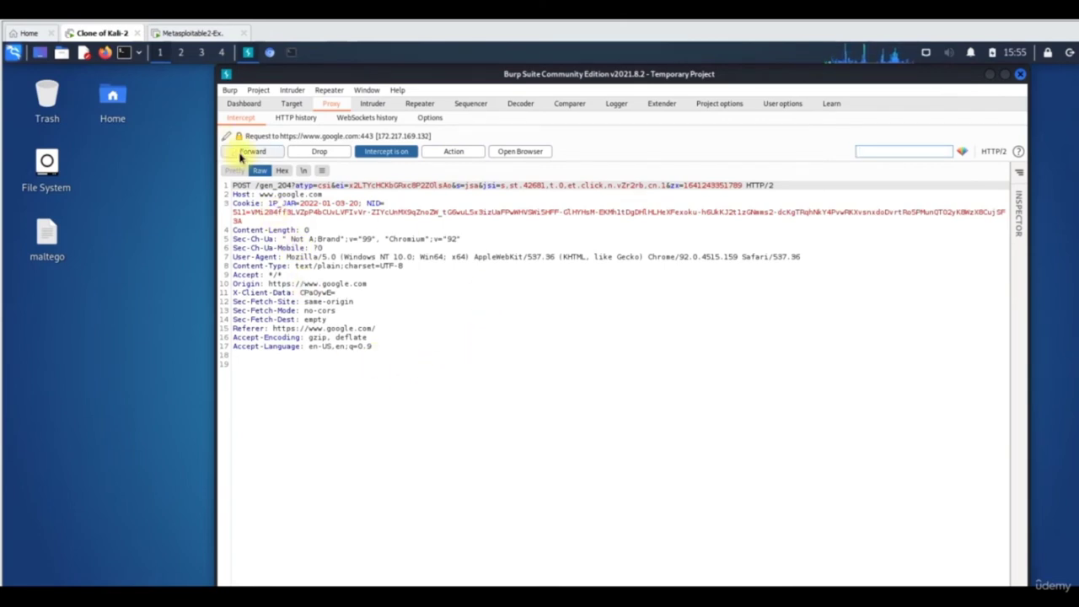
pyautogui.click(246, 152)
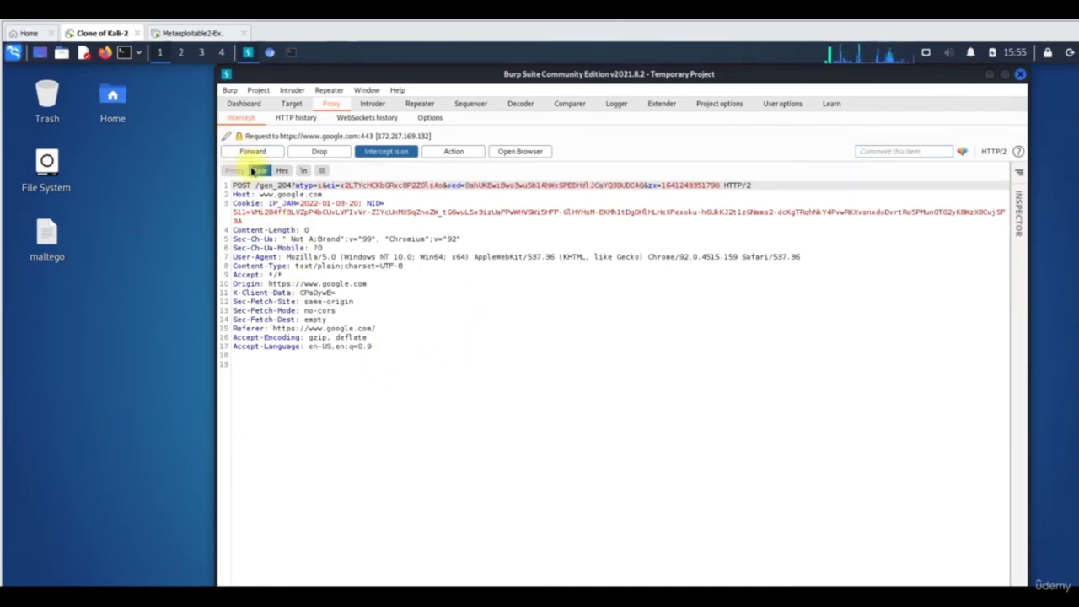
pyautogui.click(268, 52)
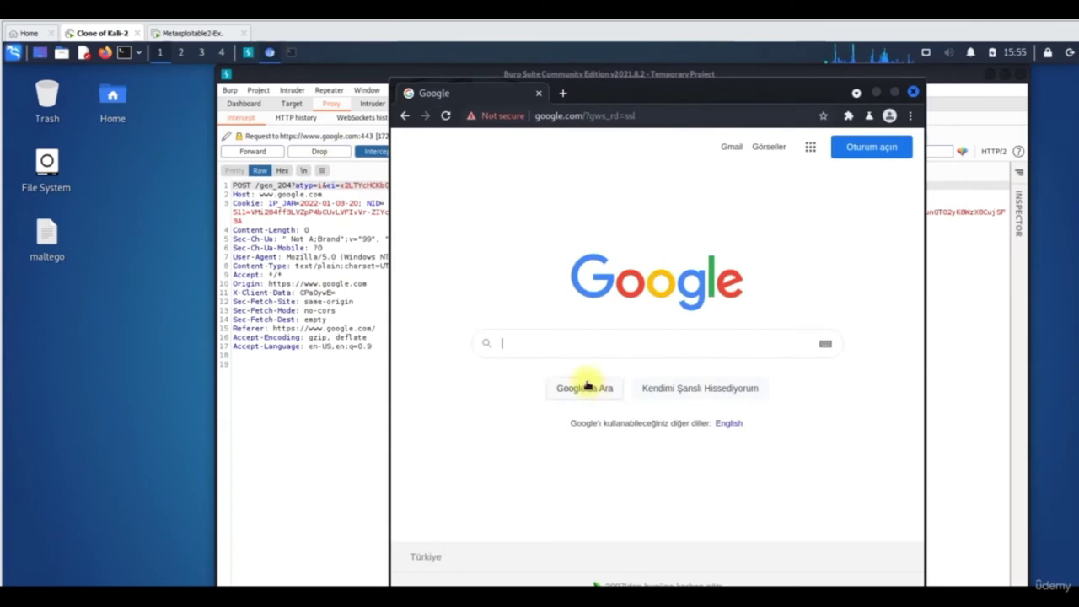
pyautogui.write('test')
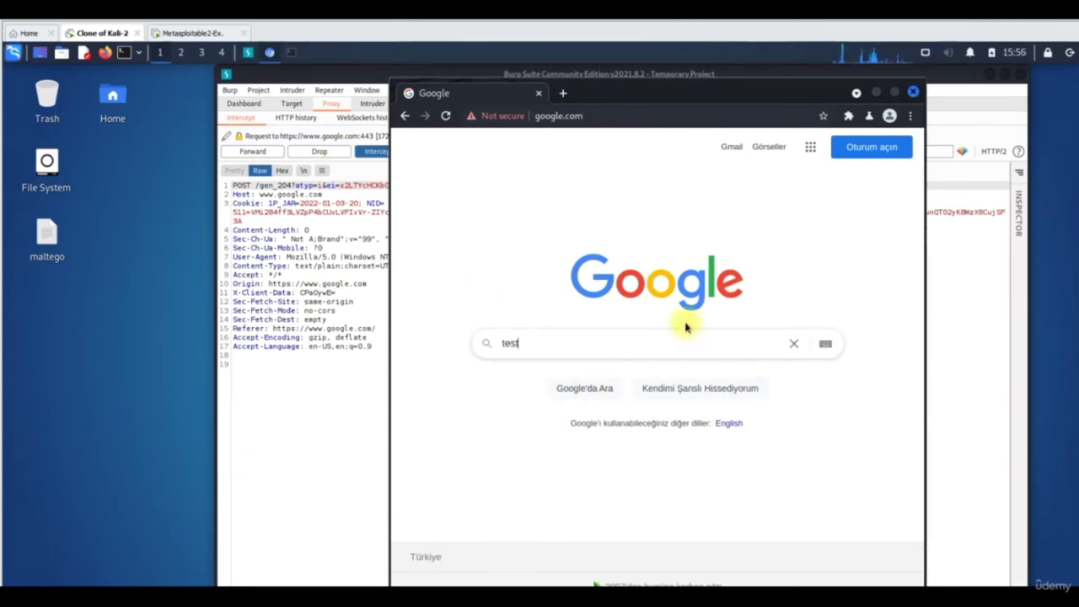
pyautogui.click(289, 397)
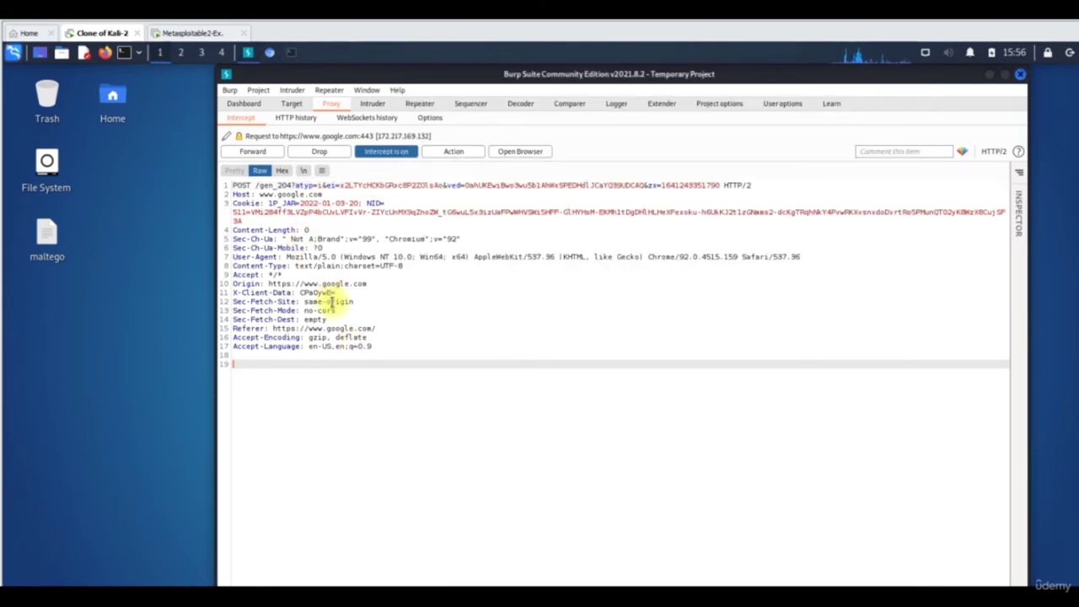
pyautogui.click(268, 153)
pyautogui.click(268, 153)
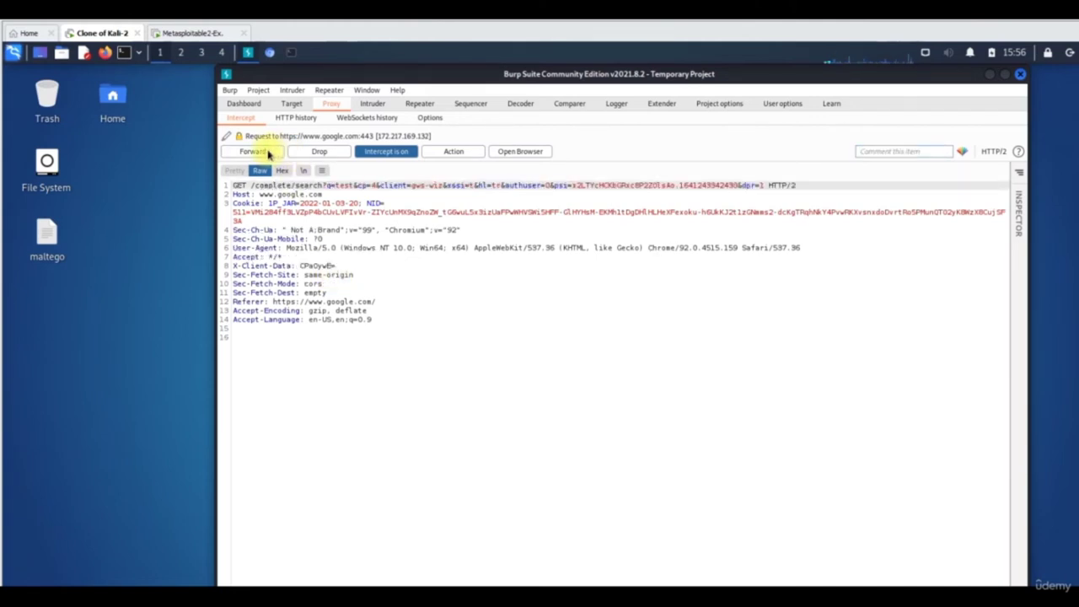
# Inspect the 'test' search term in the request, then forward the autocomplete and search requests.
pyautogui.moveTo(335, 185); pyautogui.dragTo(263, 187)
pyautogui.click(343, 184)
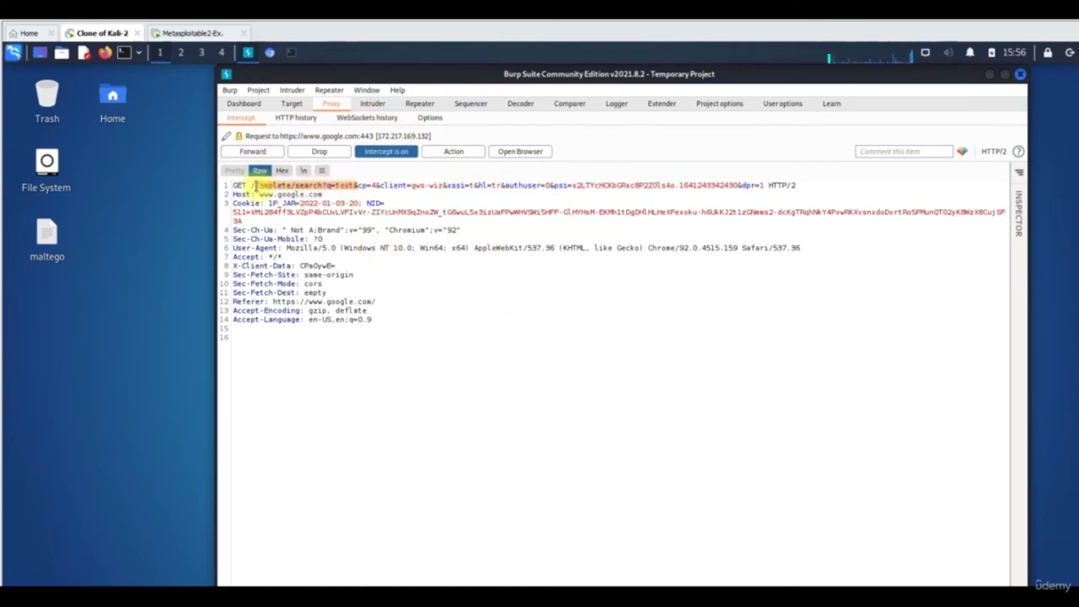
pyautogui.click(251, 151)
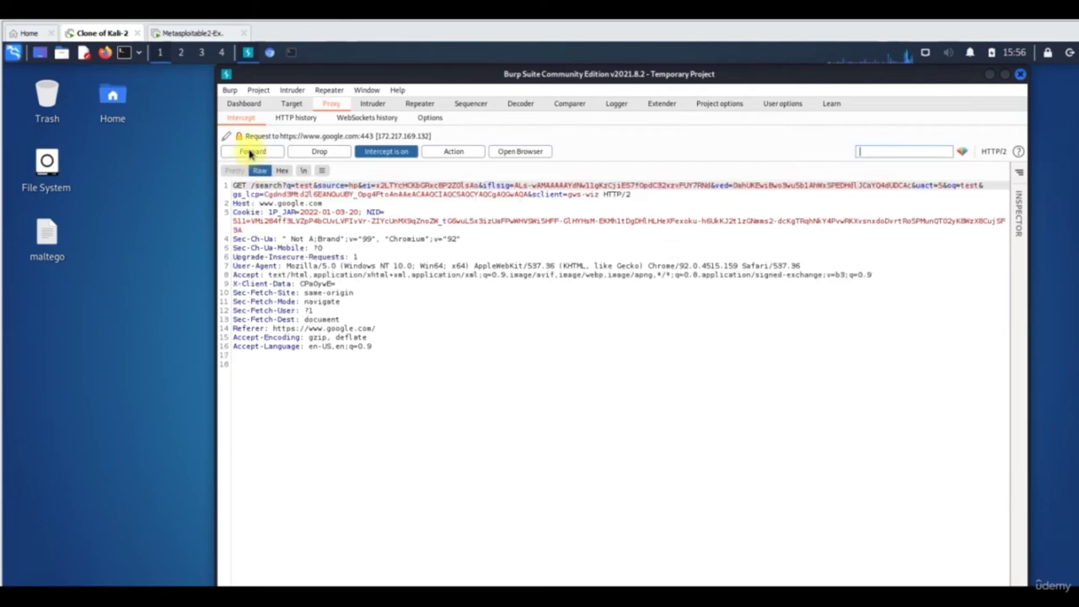
pyautogui.click(250, 152)
# Forward the last request, dismiss the browser's address suggestions, and switch to the Metasploitable2 VM.
pyautogui.click(269, 52)
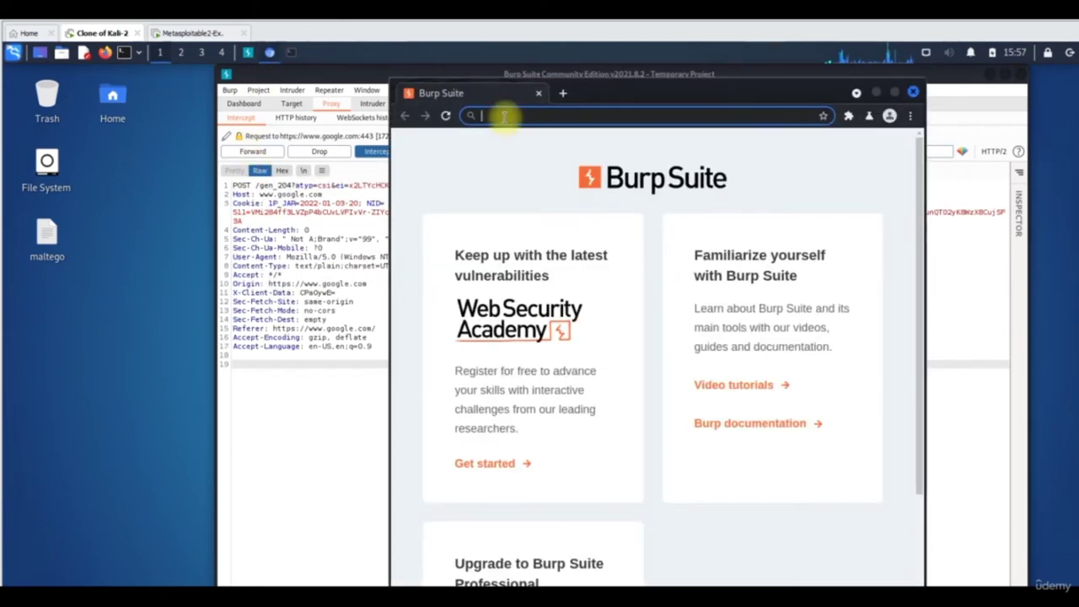
pyautogui.click(503, 116)
pyautogui.click(493, 186)
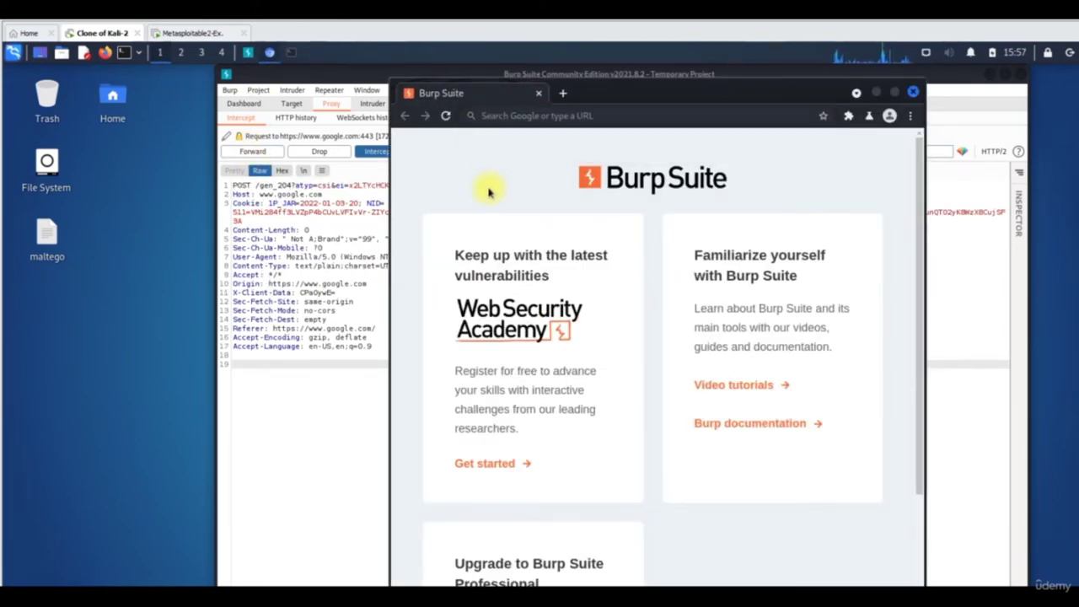
pyautogui.click(292, 445)
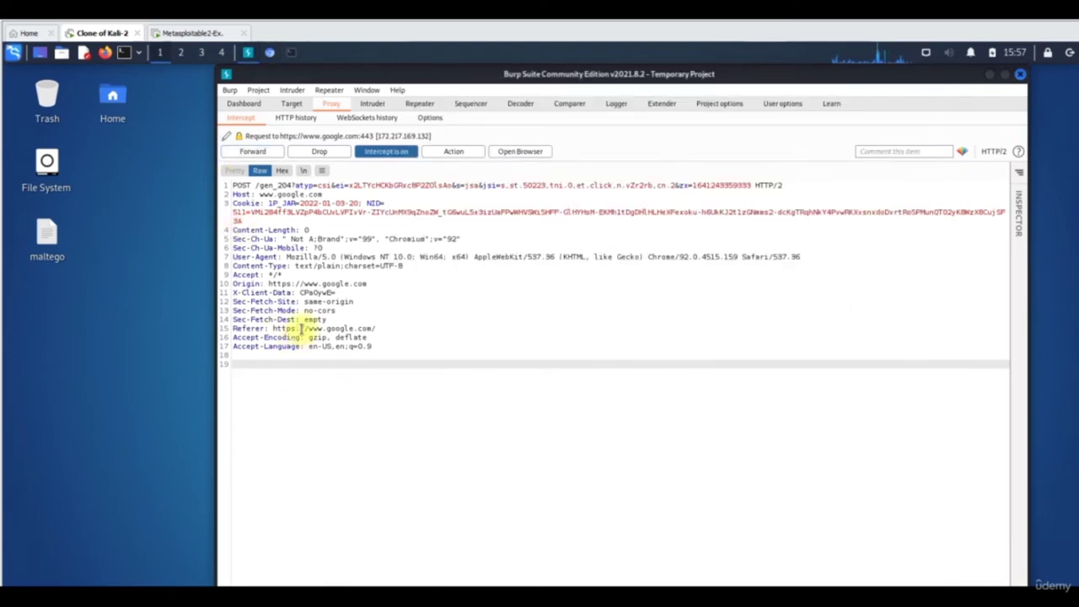
pyautogui.click(179, 32)
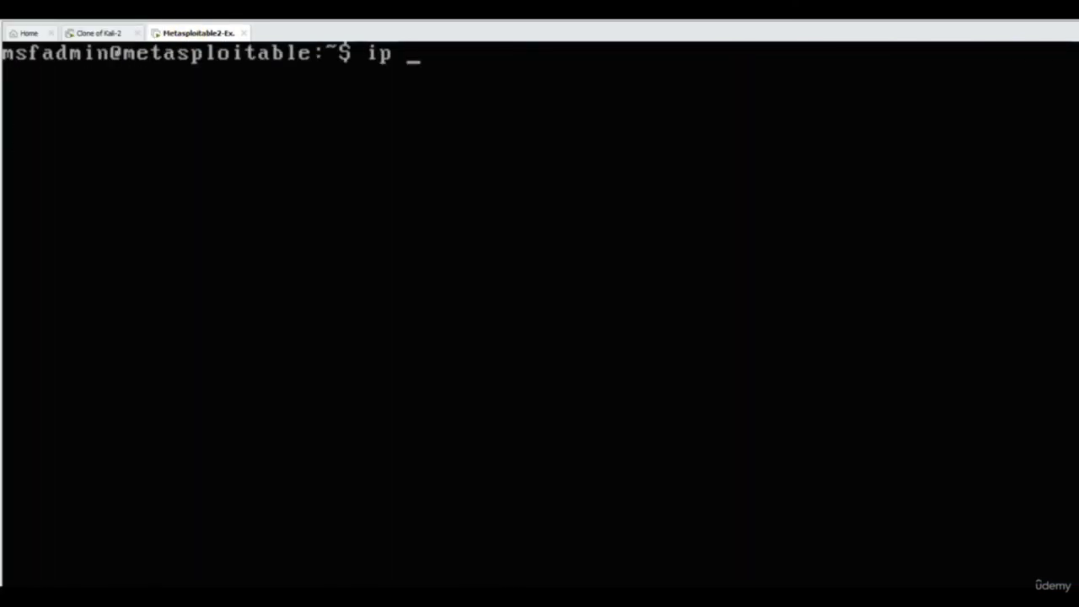
# Run 'ip a' on Metasploitable2 to find eth0 at 192.168.42.139, then return to Kali.
pyautogui.write('a')
pyautogui.press('Return')
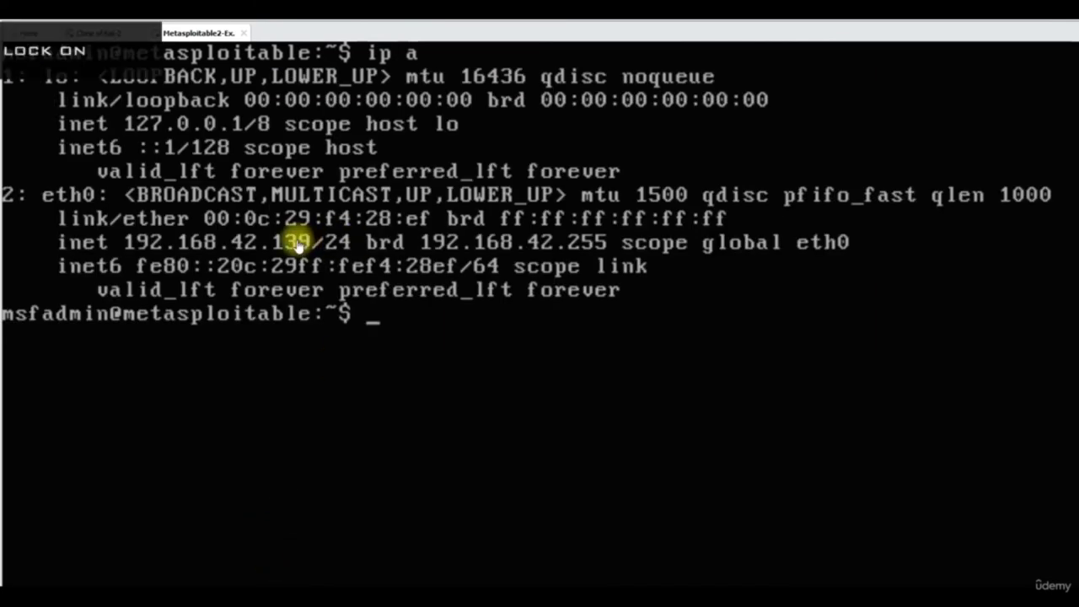
pyautogui.click(99, 34)
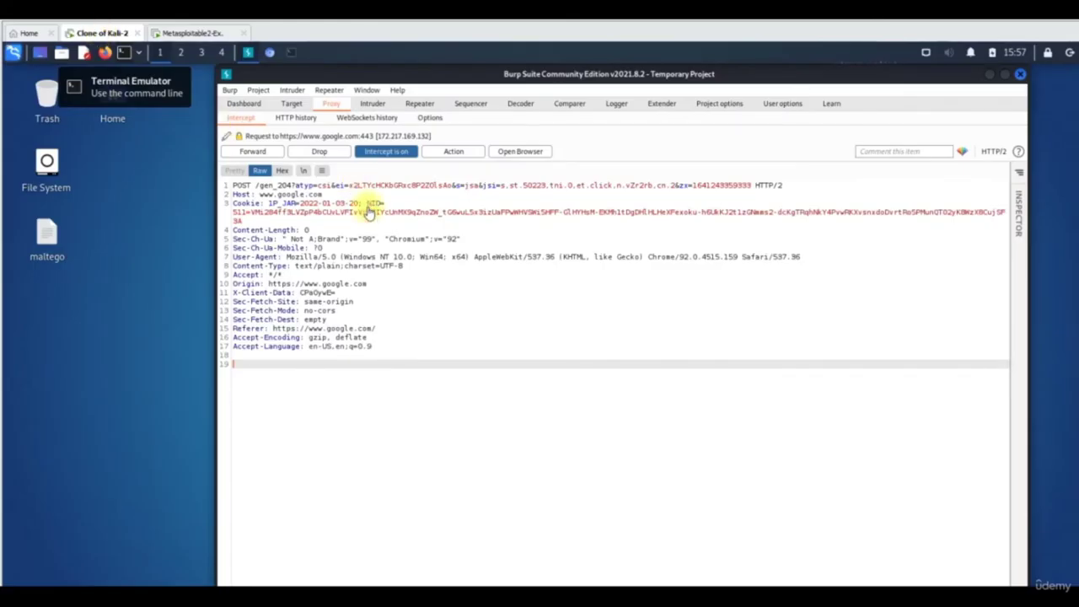
# Bring the embedded browser forward and start typing an 'http' address in its address bar.
pyautogui.click(270, 52)
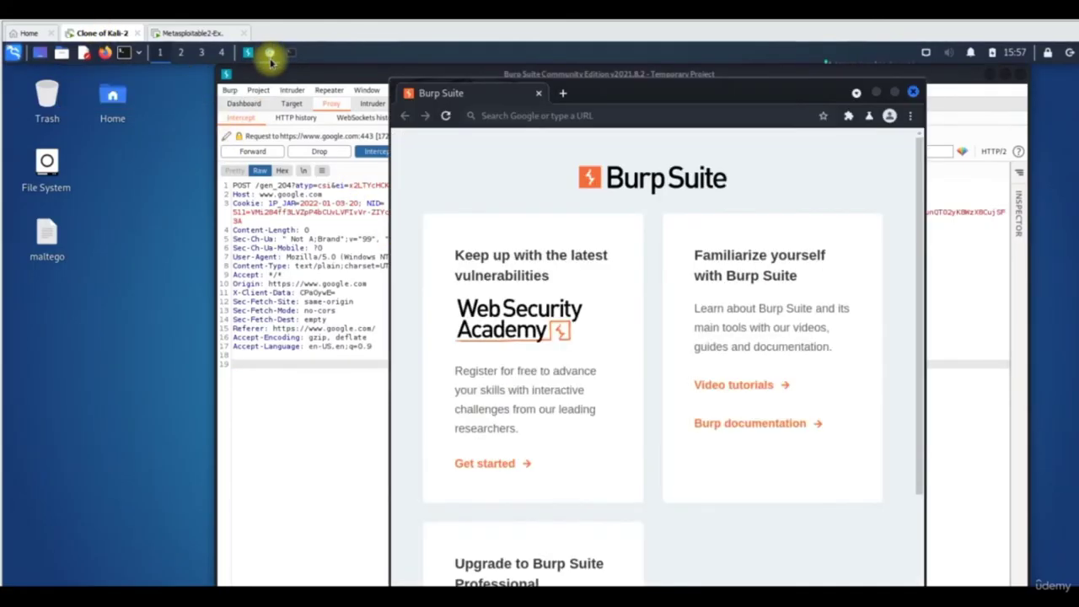
pyautogui.click(529, 115)
pyautogui.write('http://192')
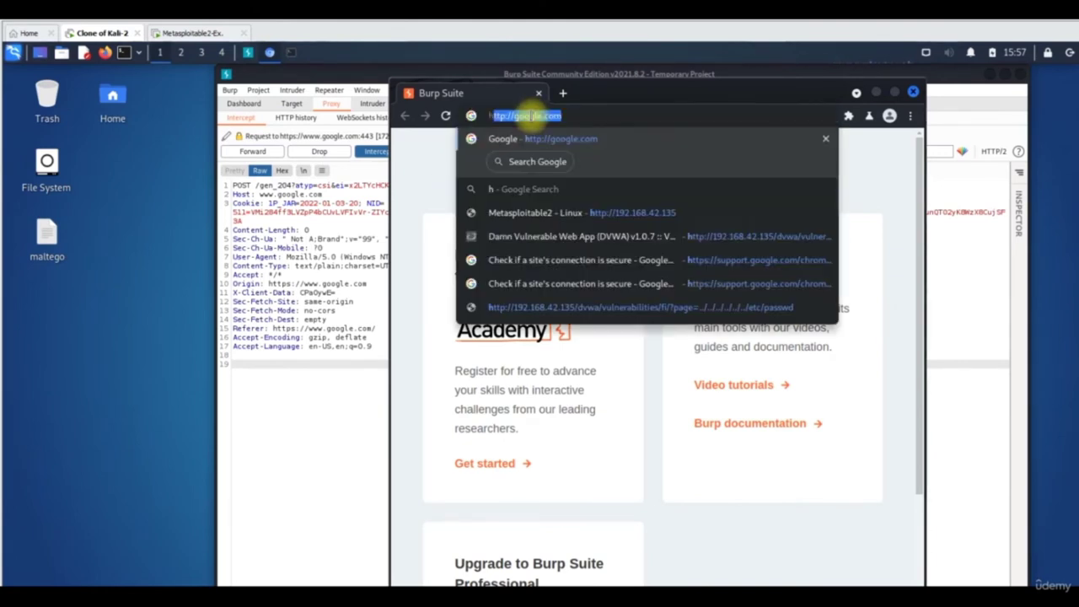
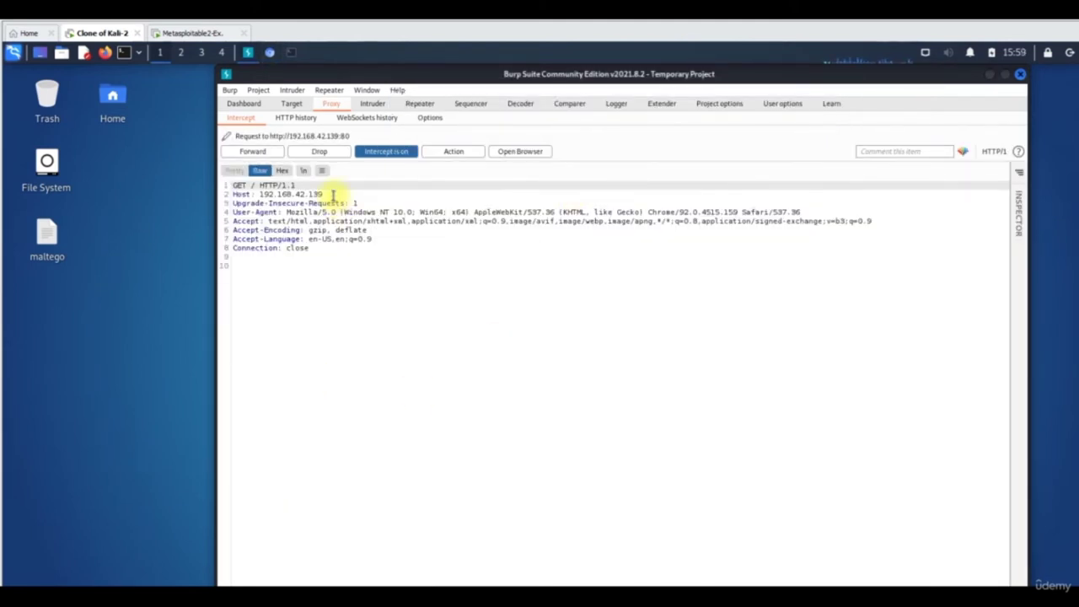
# Forward the held root request, then follow the DVWA link so Burp intercepts GET /dvwa/.
pyautogui.doubleClick(315, 194)
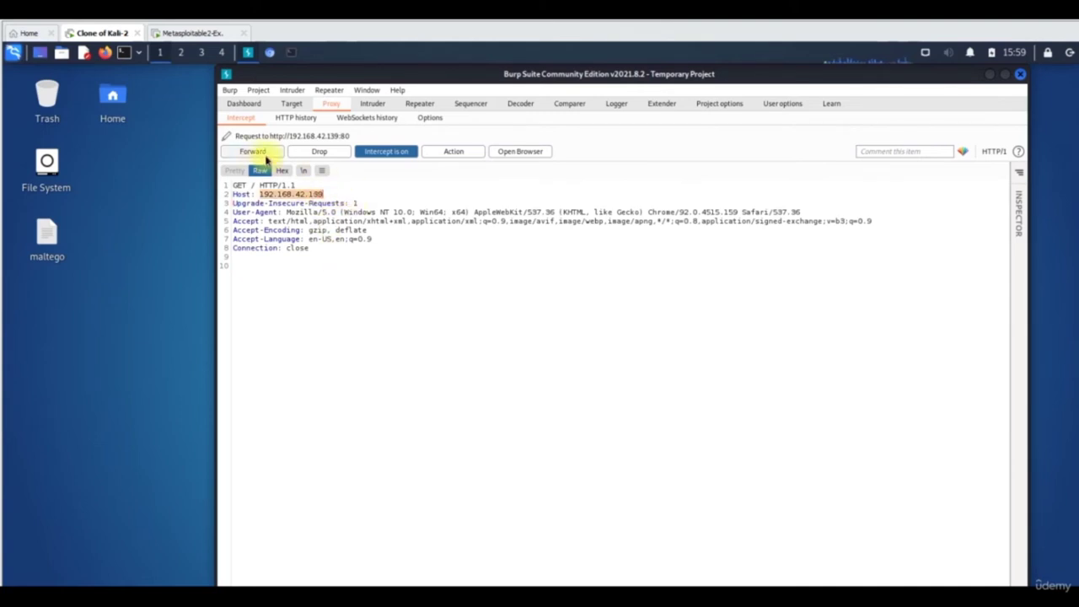
pyautogui.click(255, 152)
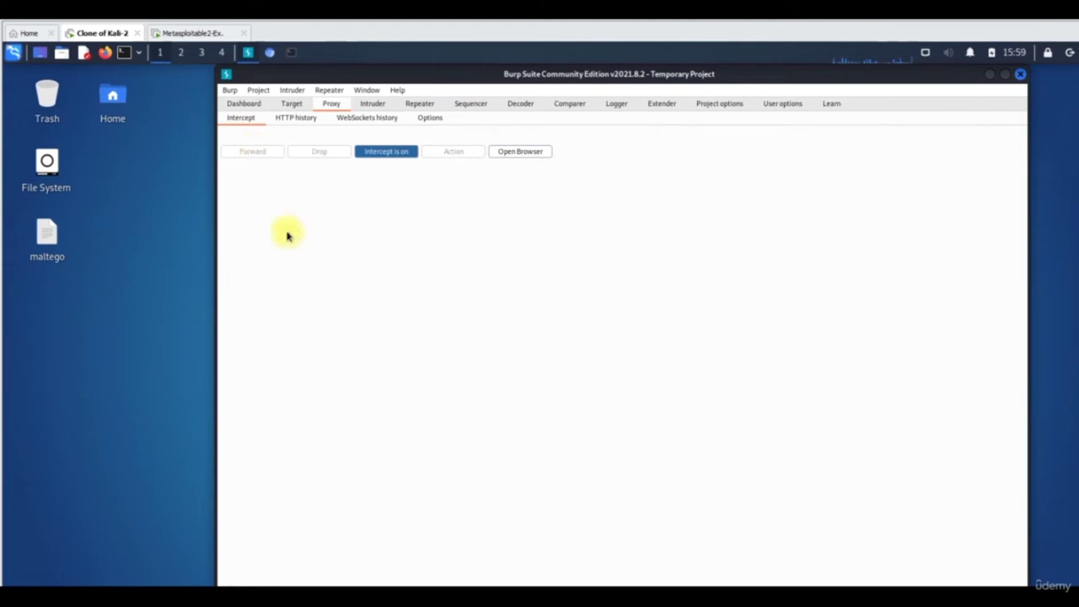
pyautogui.click(270, 54)
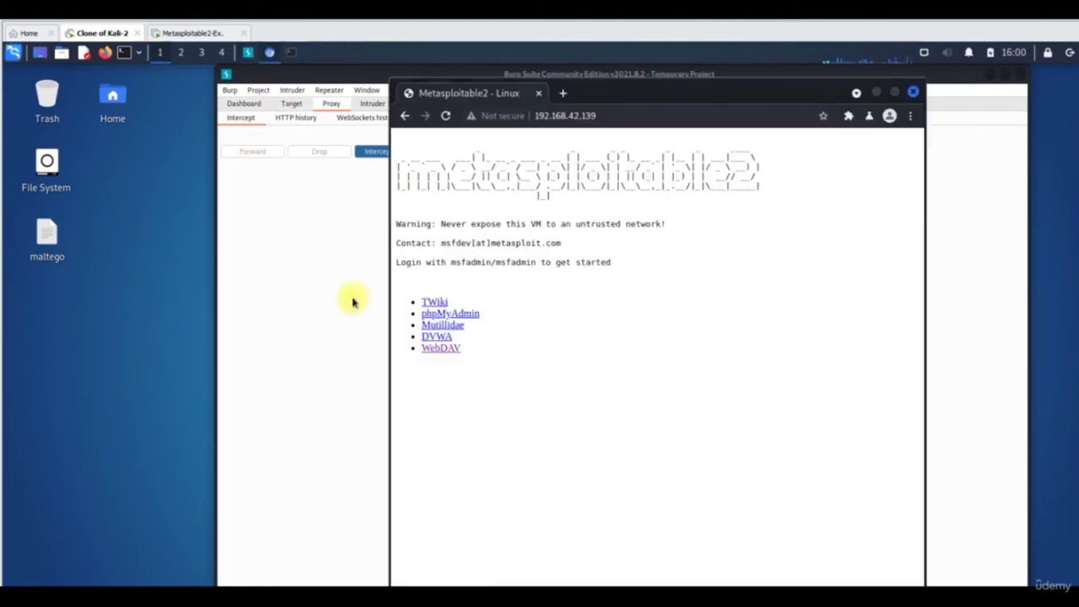
pyautogui.click(427, 338)
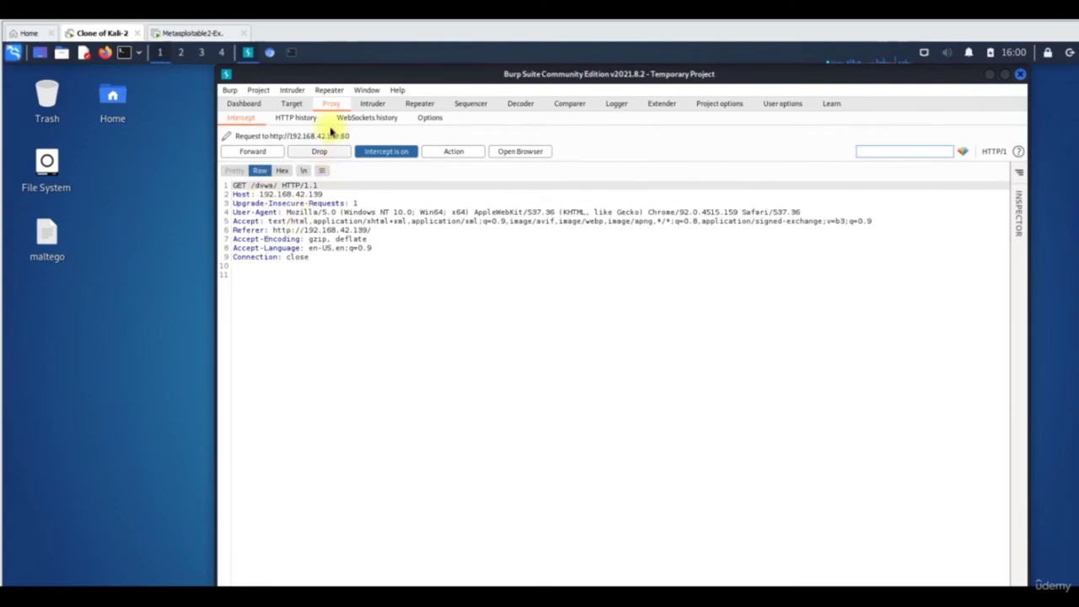
# Select 'dvwa' in the held request's GET path for rewriting.
pyautogui.moveTo(258, 185); pyautogui.dragTo(274, 185)
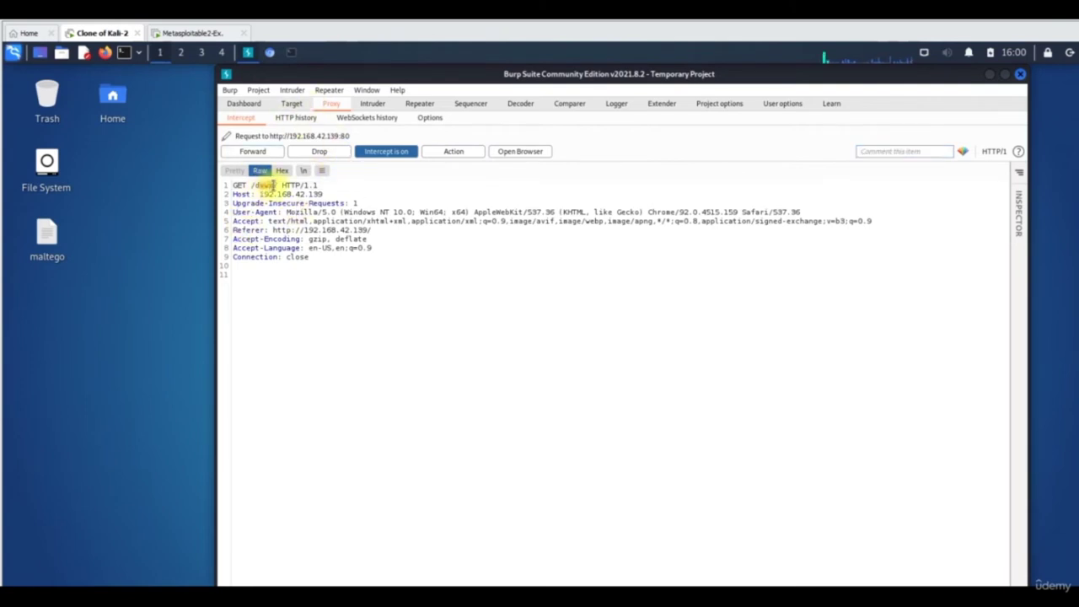
pyautogui.click(270, 53)
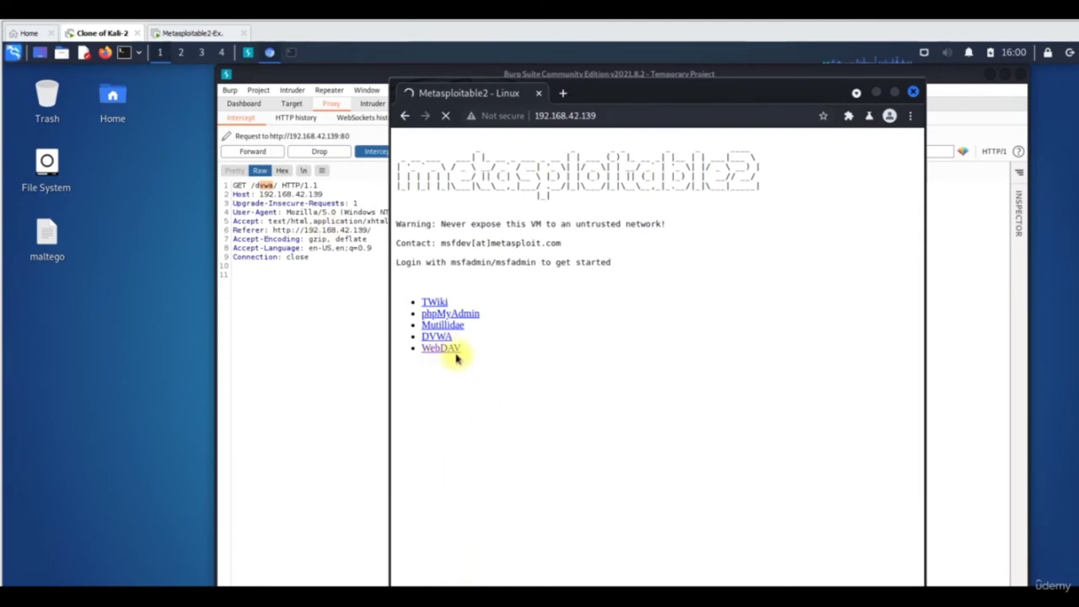
pyautogui.click(263, 186)
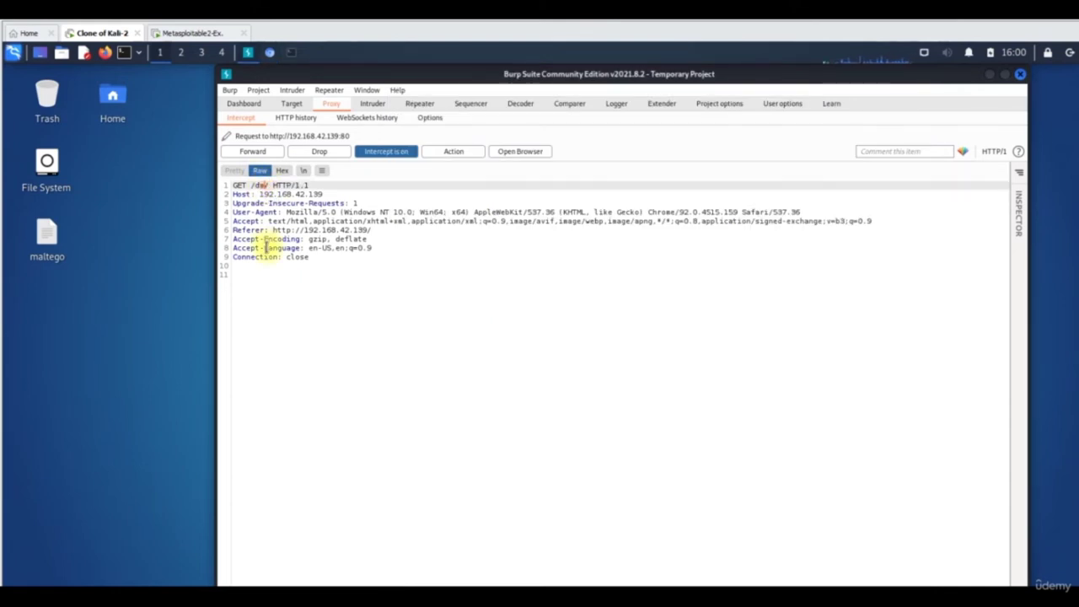
# Rewrite the request path to /dav/ and forward it, showing Index of /dav in the browser.
pyautogui.click(374, 229)
pyautogui.click(334, 267)
pyautogui.click(252, 152)
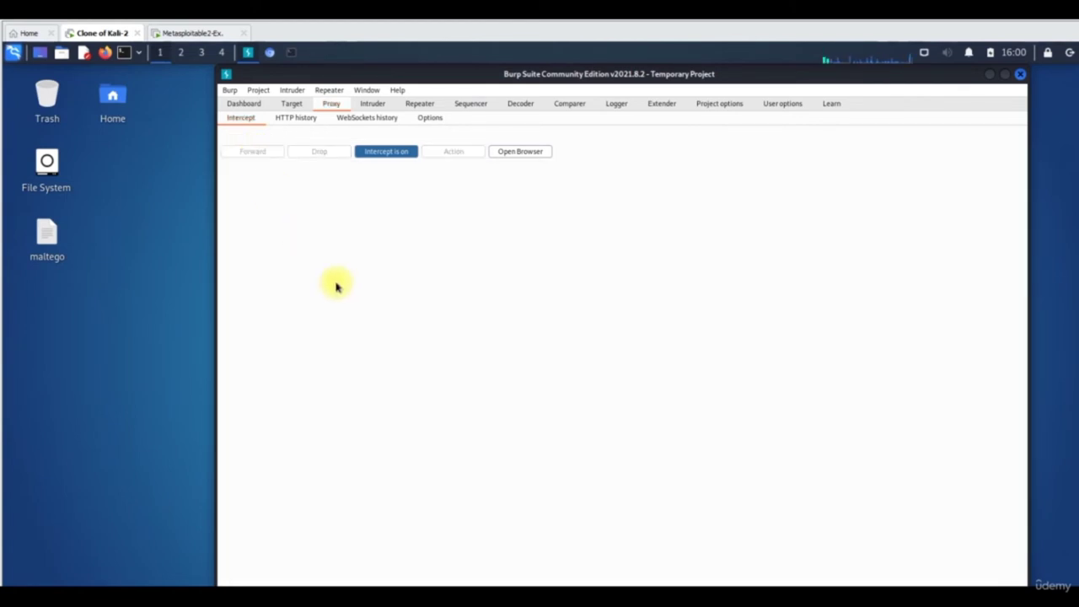
pyautogui.click(269, 53)
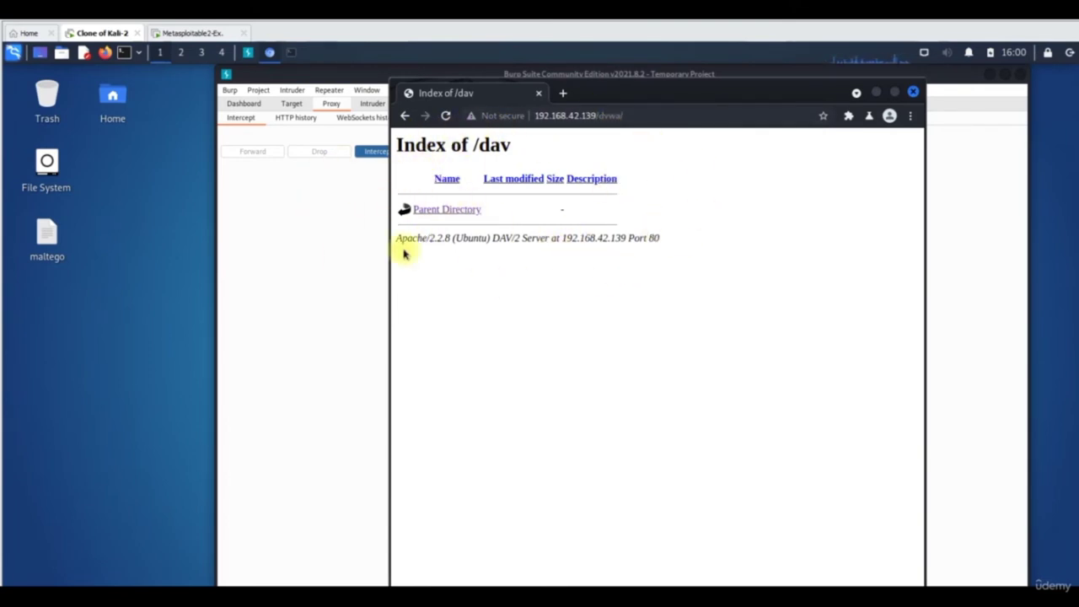
# Go back, reopen DVWA, and forward the /dvwa/ and login.php requests to load the login page.
pyautogui.click(405, 116)
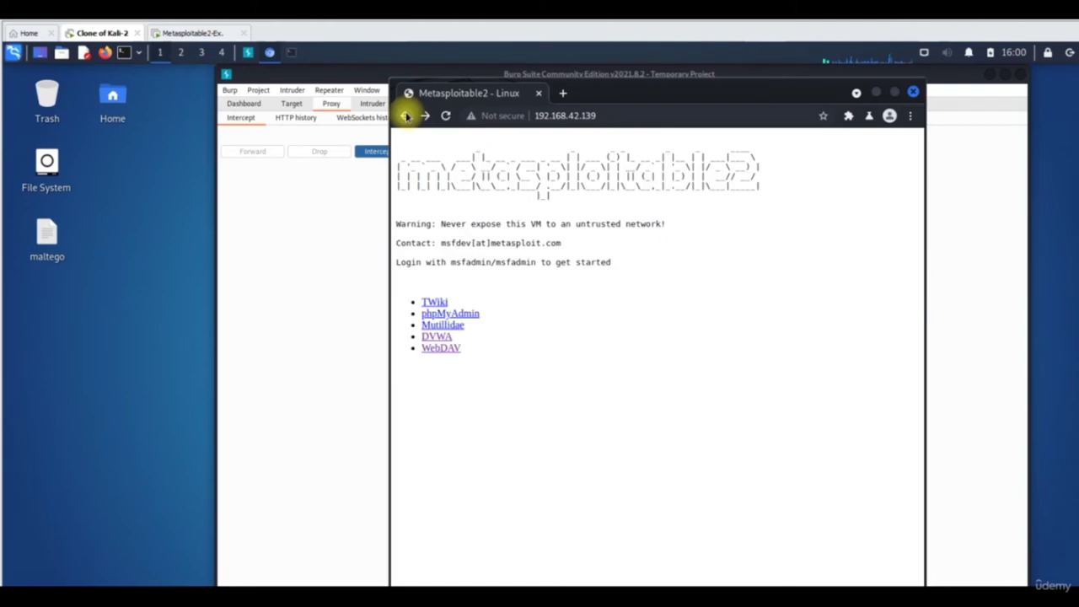
pyautogui.click(435, 337)
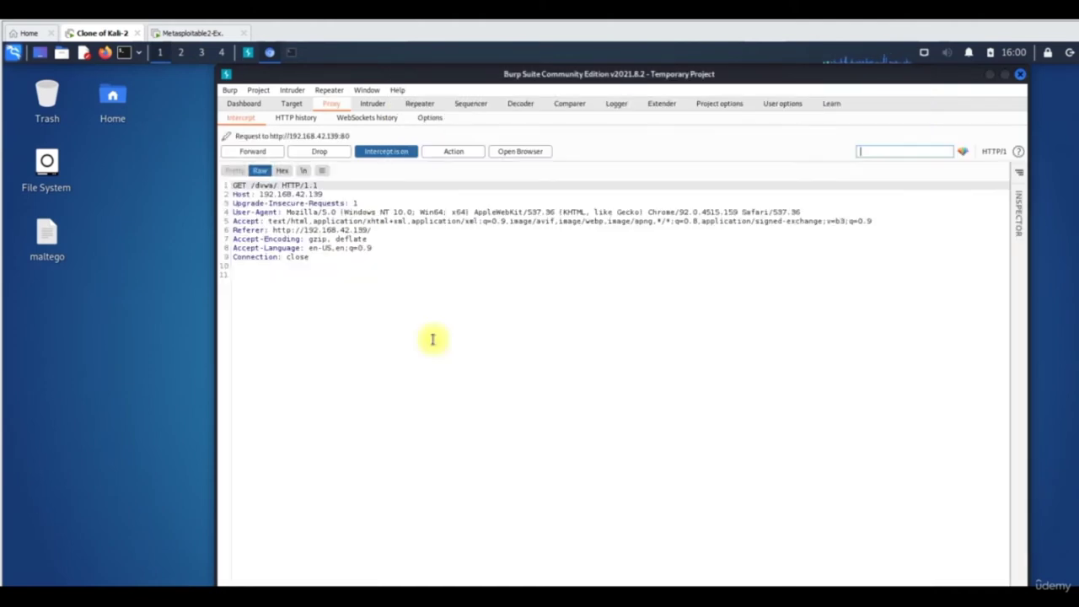
pyautogui.click(253, 151)
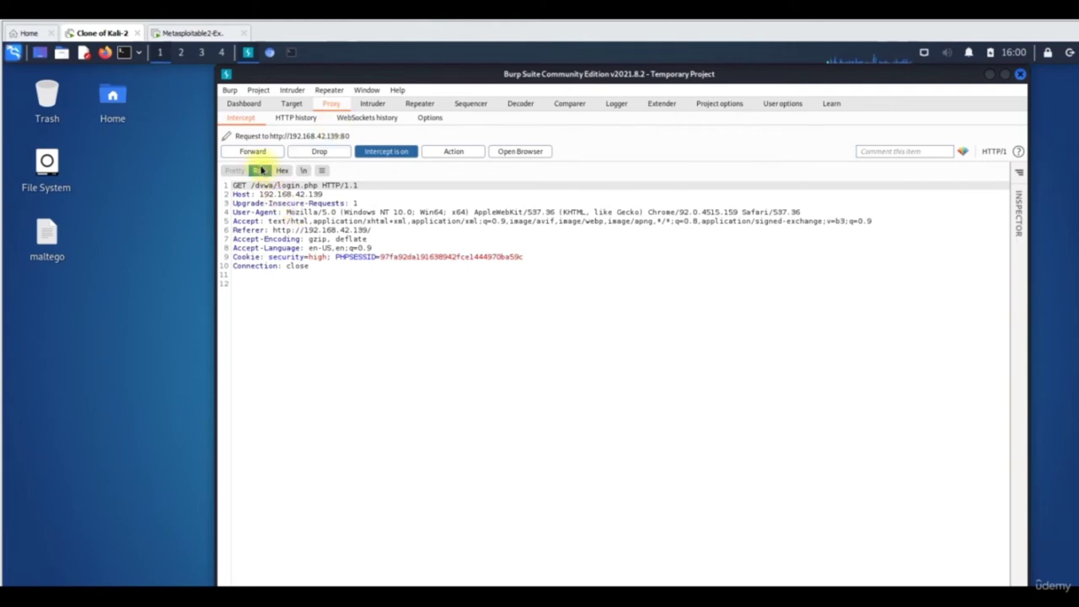
pyautogui.click(270, 52)
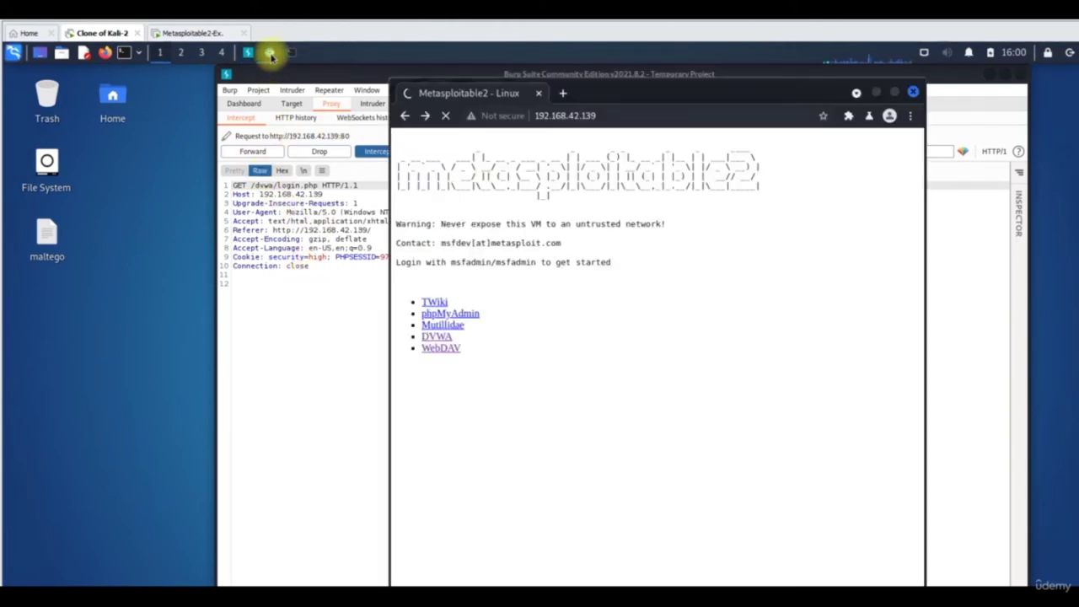
pyautogui.click(253, 153)
pyautogui.click(253, 152)
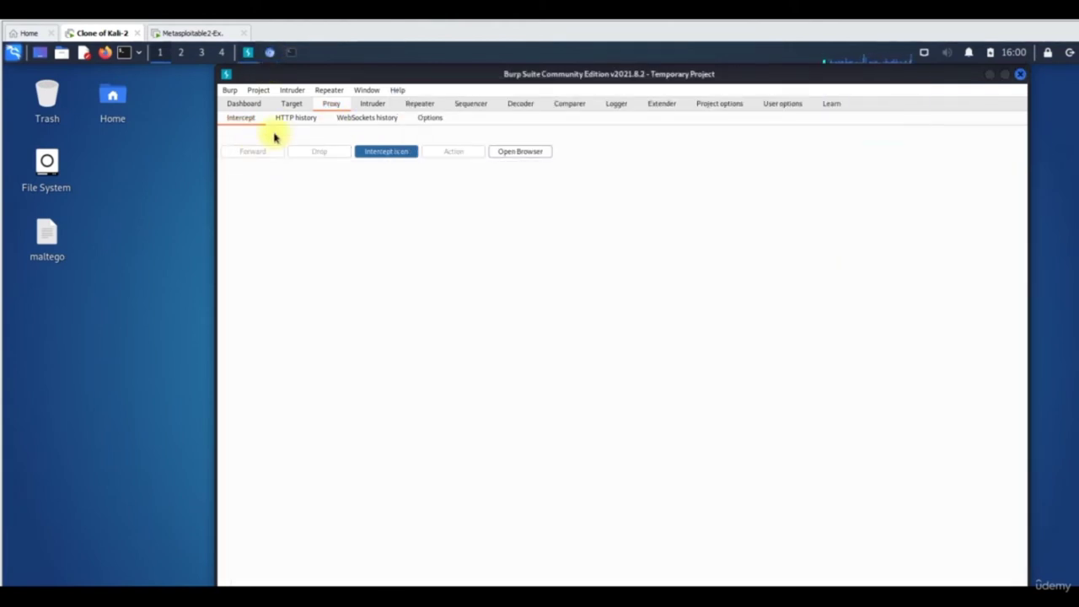
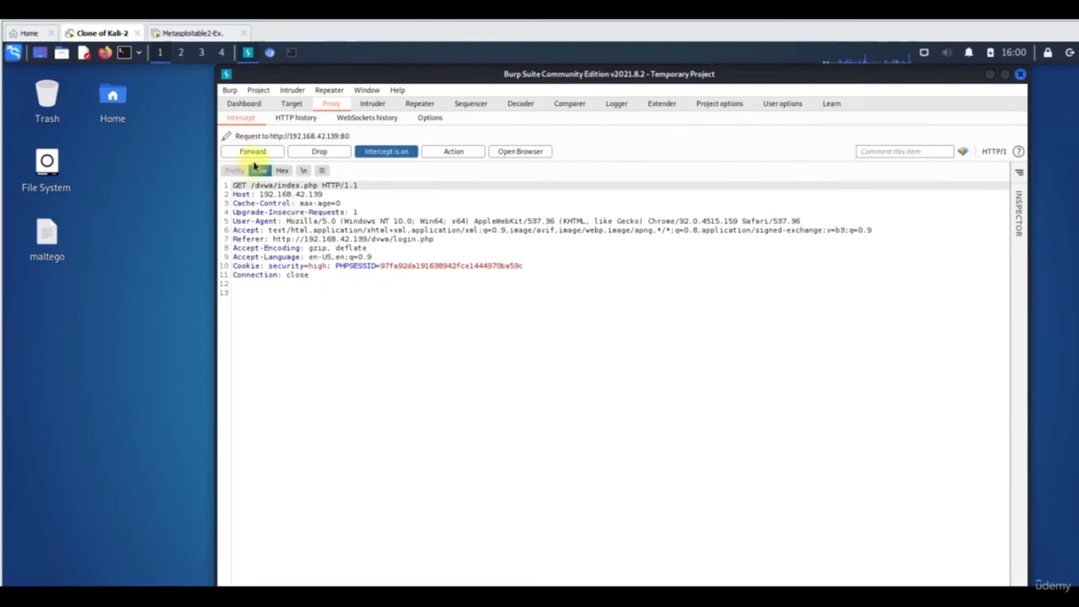
# Forward the index.php request, load DVWA Security, and begin editing the intercepted security=high cookie.
pyautogui.click(252, 153)
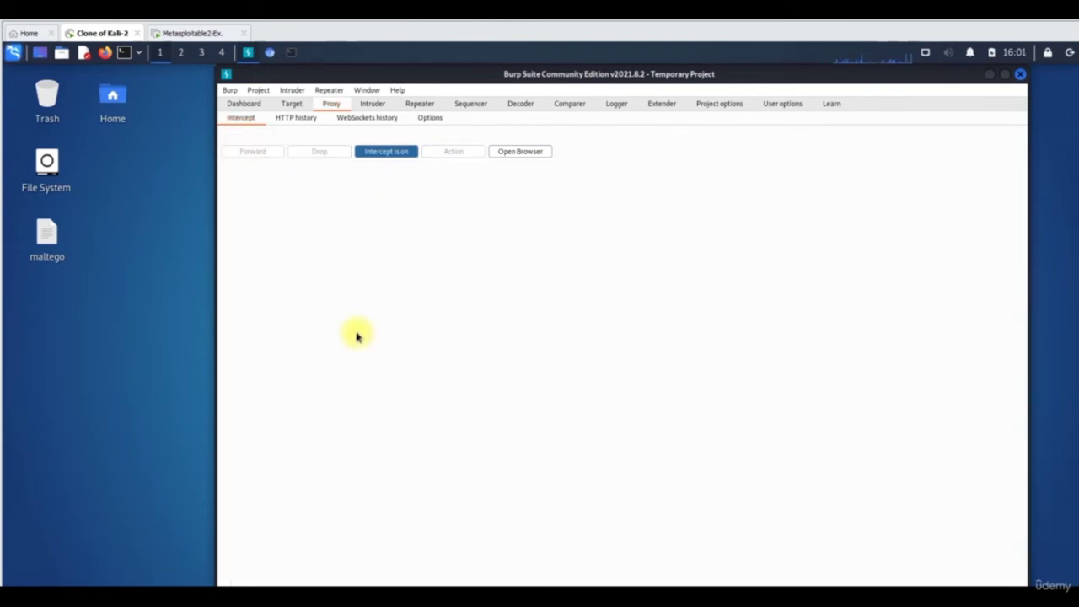
pyautogui.click(270, 52)
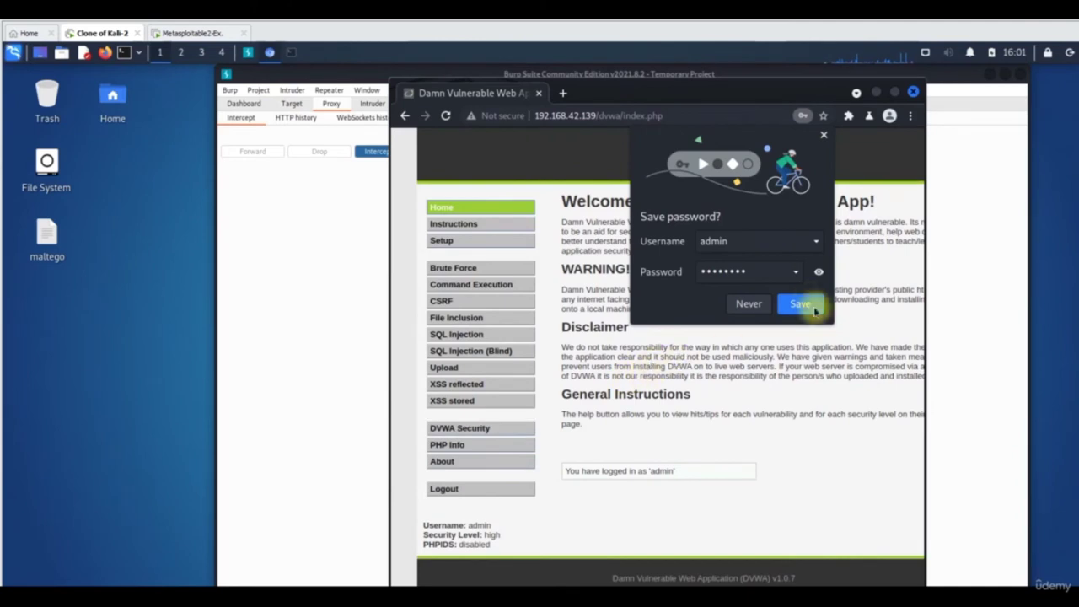
pyautogui.click(747, 304)
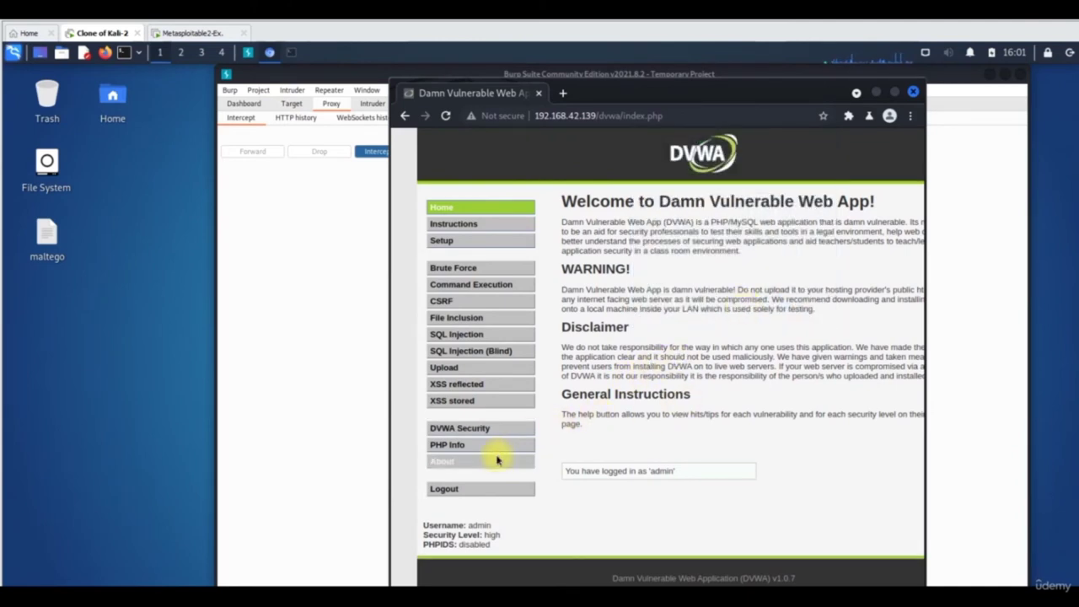
pyautogui.click(480, 430)
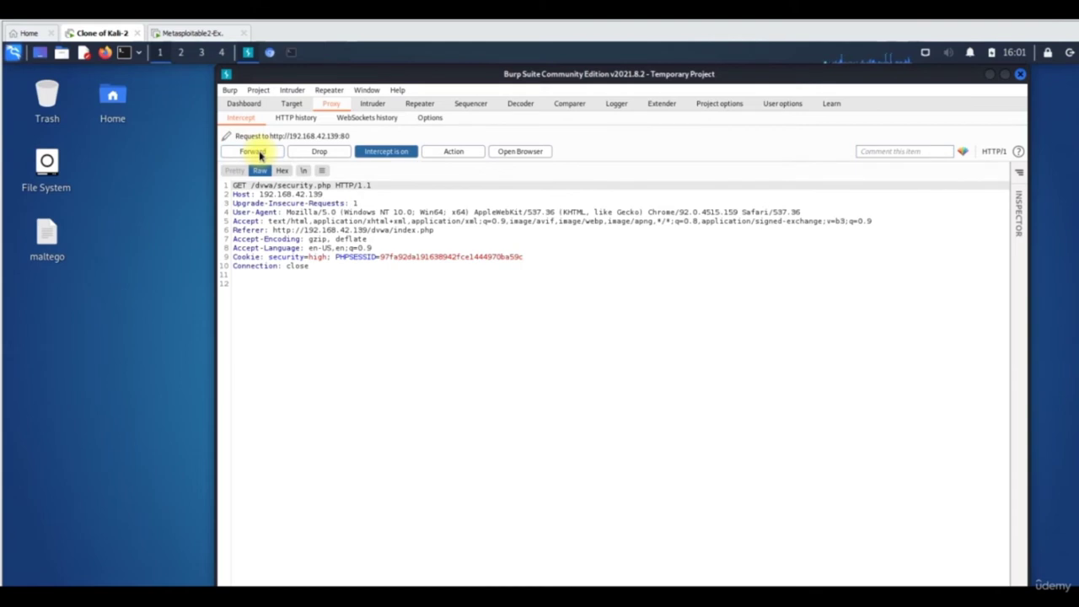
pyautogui.click(319, 258)
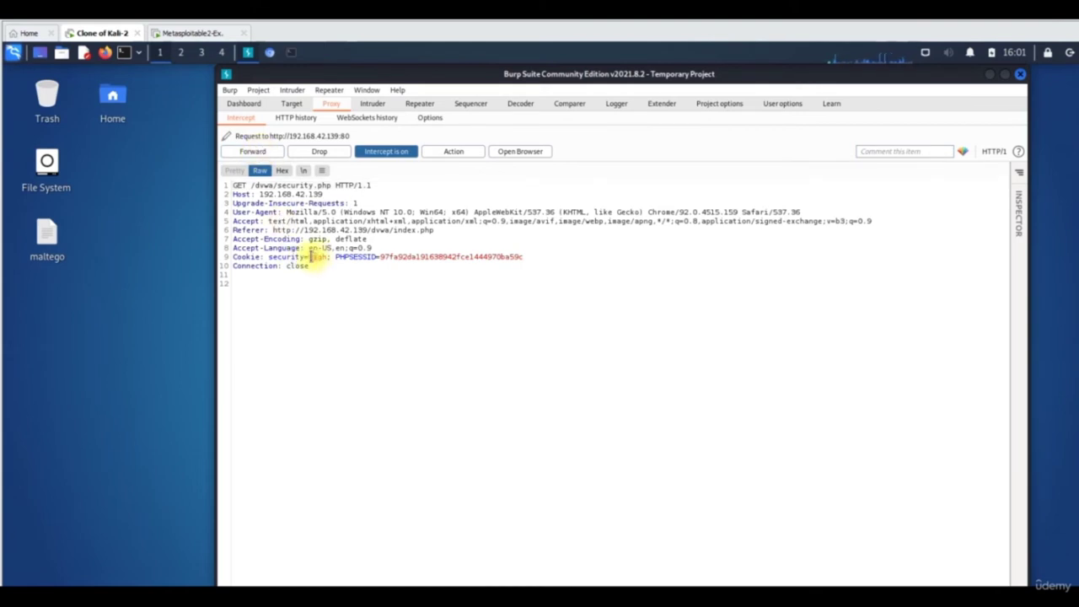
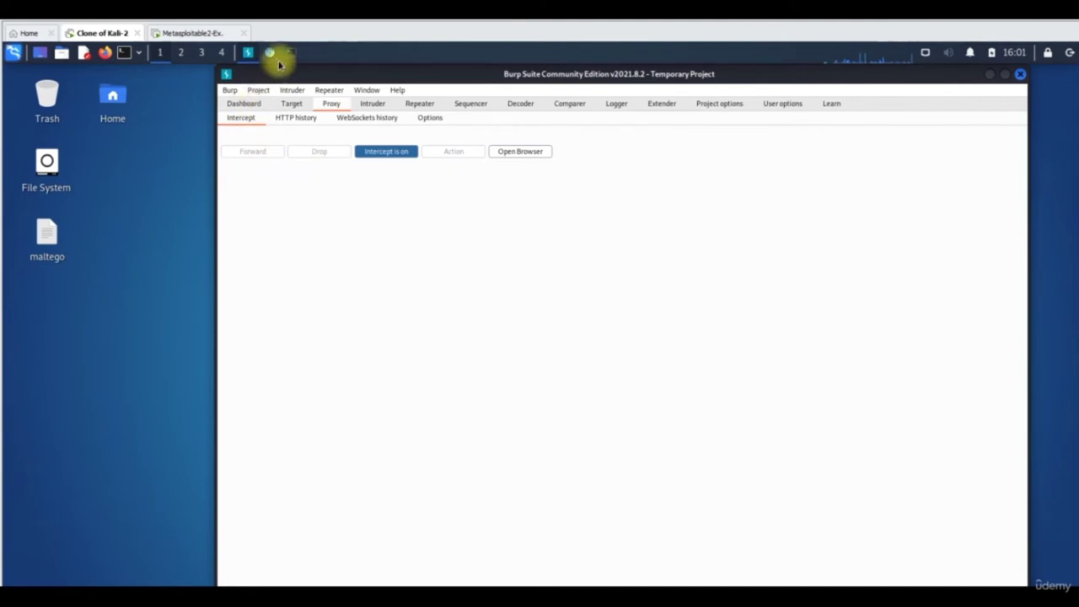
# Bring the Burp browser's DVWA Security page forward and confirm the security level reads low.
pyautogui.click(270, 52)
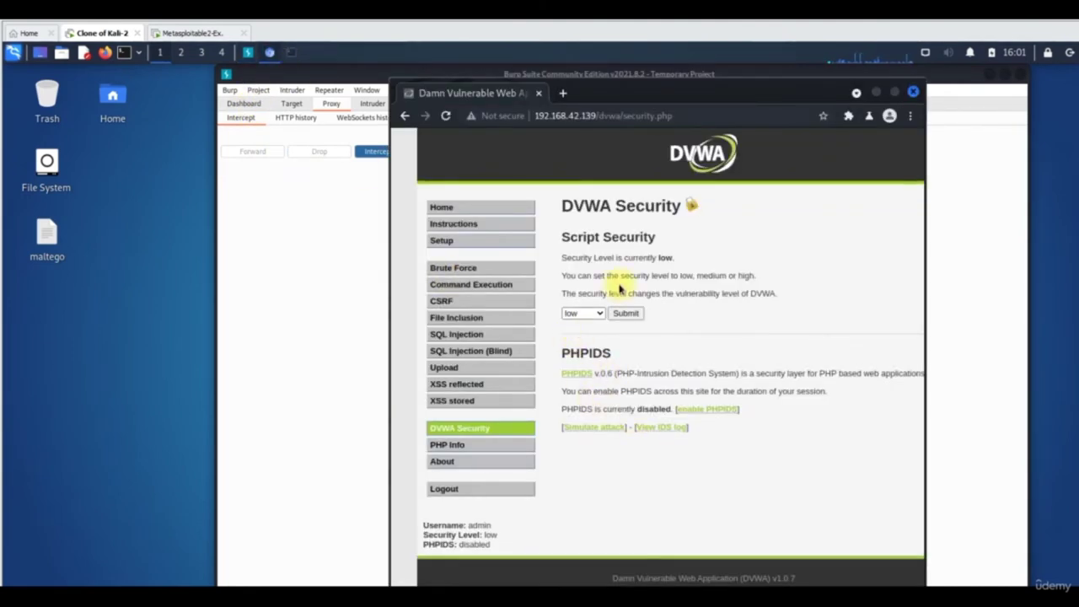
pyautogui.tripleClick(663, 255)
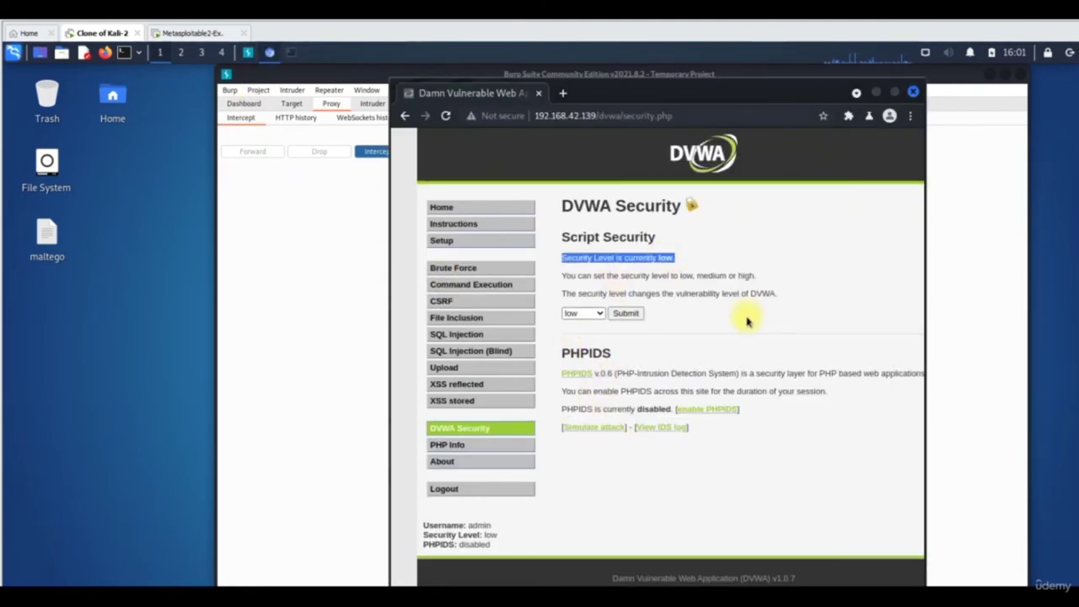
pyautogui.click(697, 300)
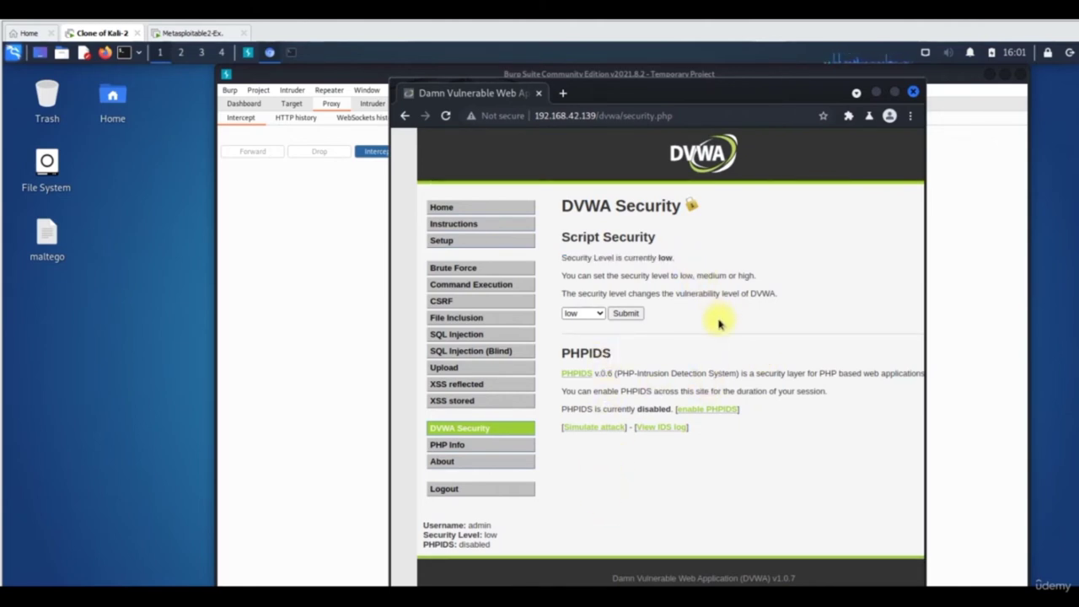
pyautogui.click(642, 115)
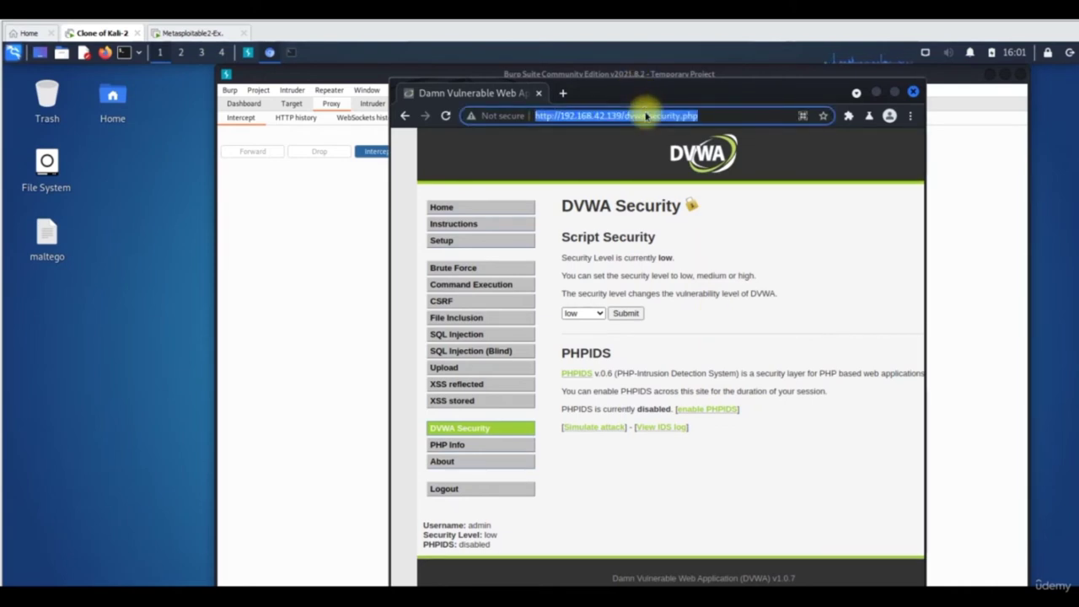
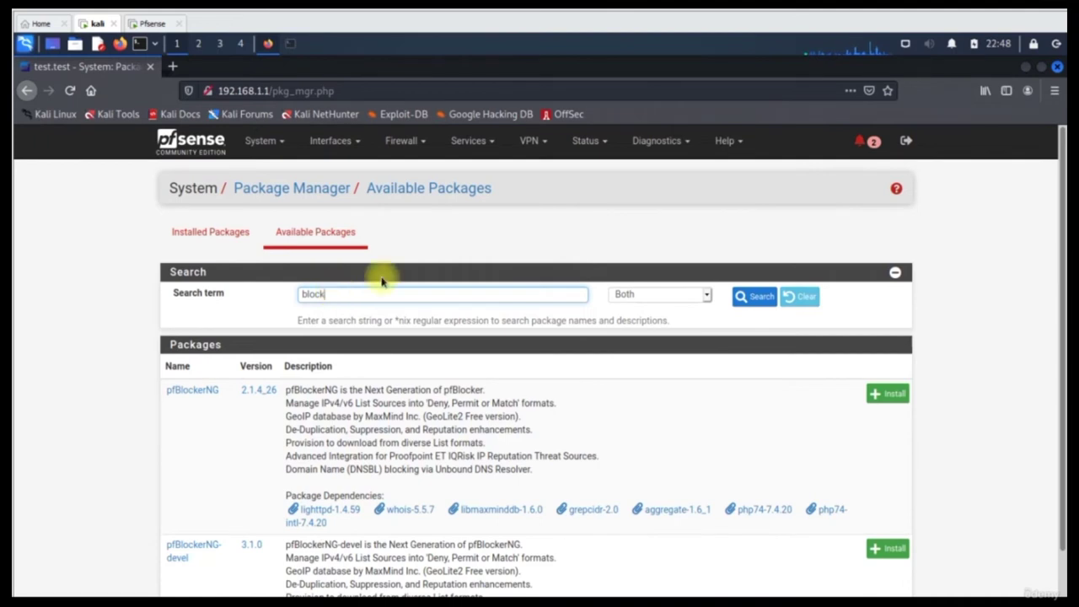
# Search the packages for 'block', then install pfBlockerNG-devel and confirm the installation.
pyautogui.click(754, 297)
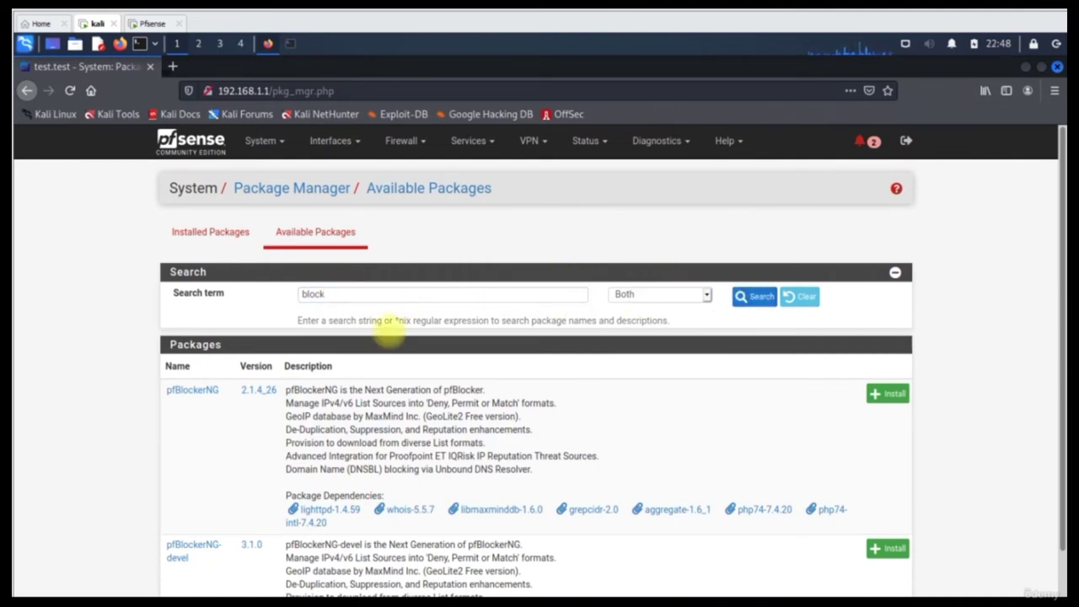
pyautogui.scroll(-3, 383, 403)
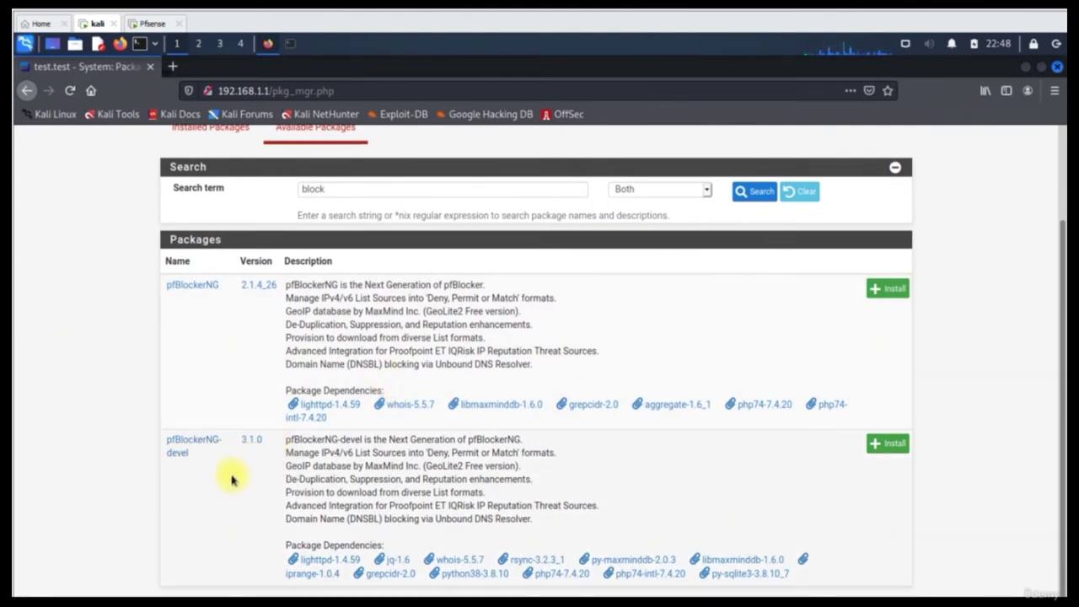
pyautogui.click(885, 447)
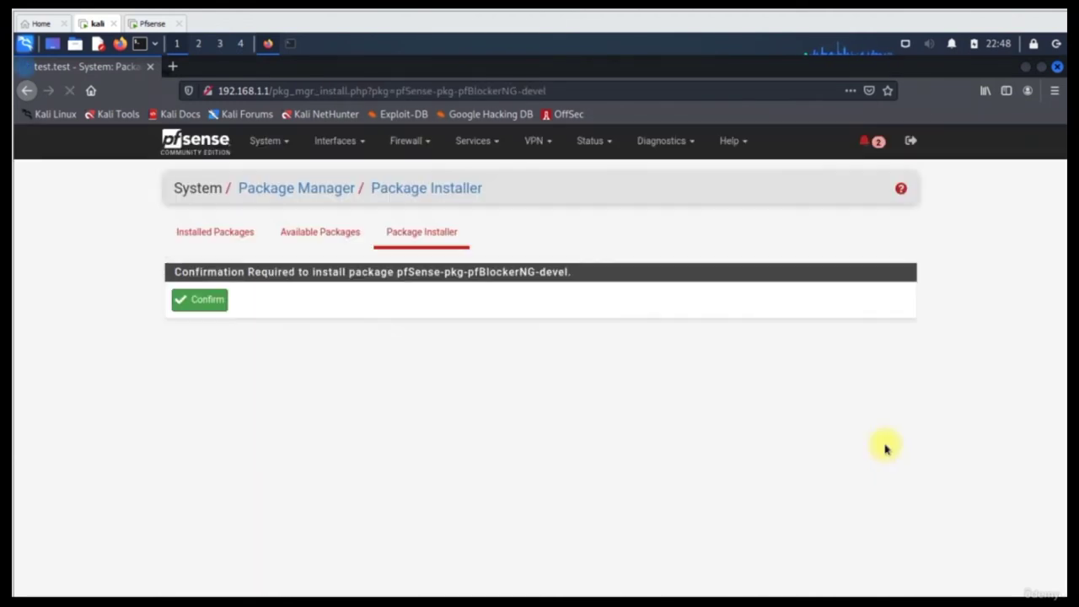
pyautogui.click(215, 307)
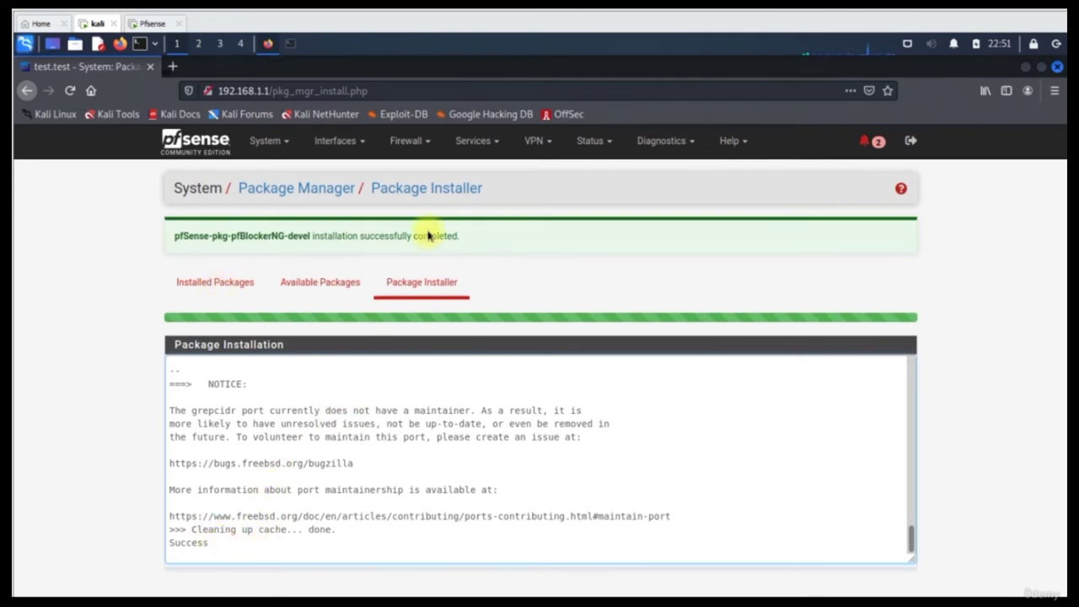
pyautogui.click(407, 143)
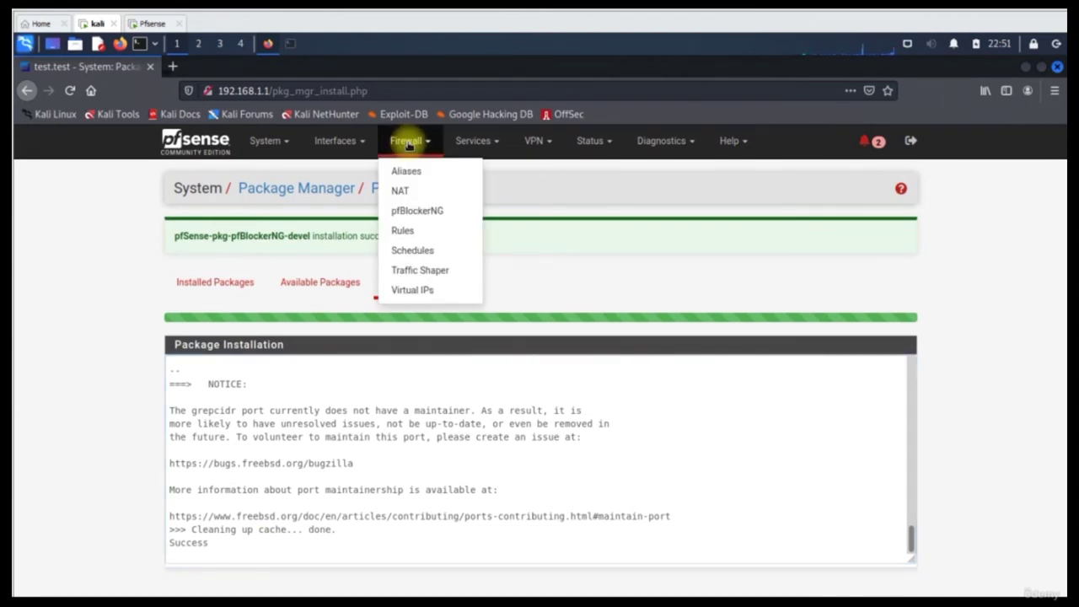
# Run the pfBlockerNG setup wizard, accepting the default WAN/LAN interfaces and DNSBL settings.
pyautogui.click(415, 212)
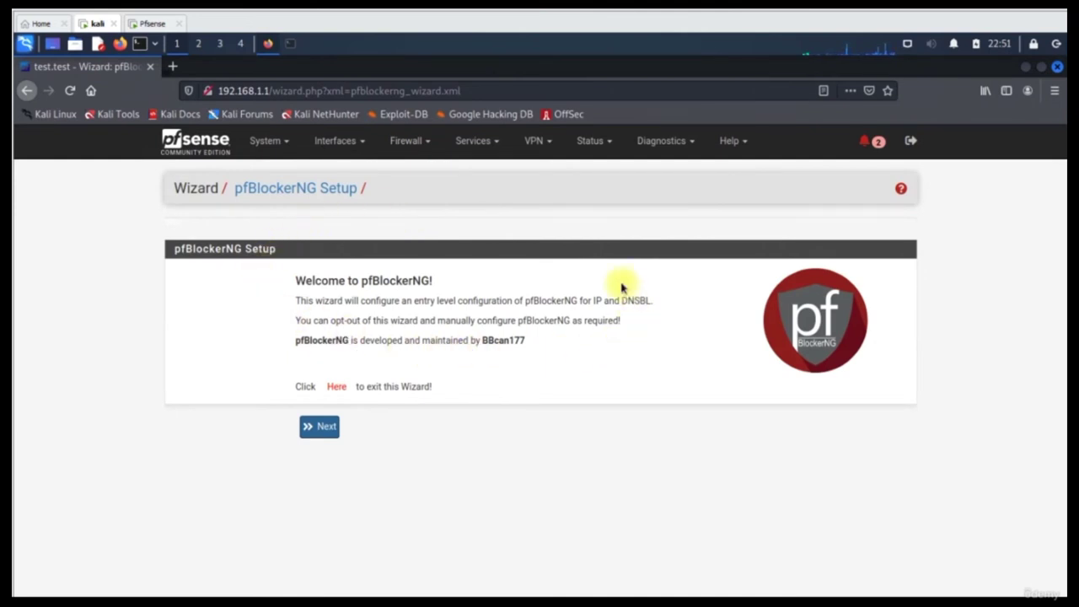
pyautogui.click(324, 431)
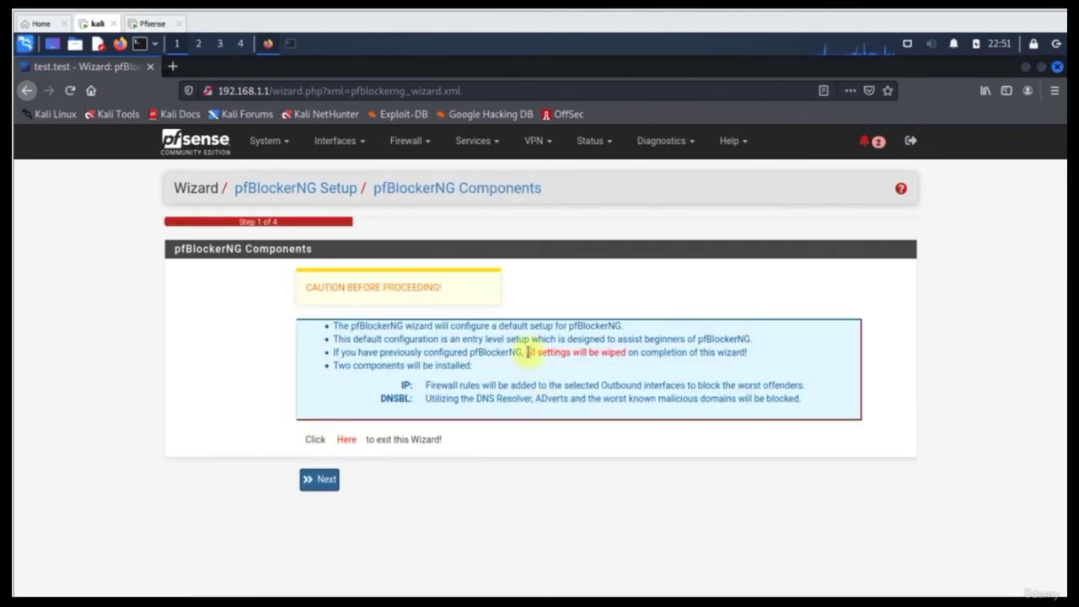
pyautogui.moveTo(524, 348); pyautogui.dragTo(788, 380)
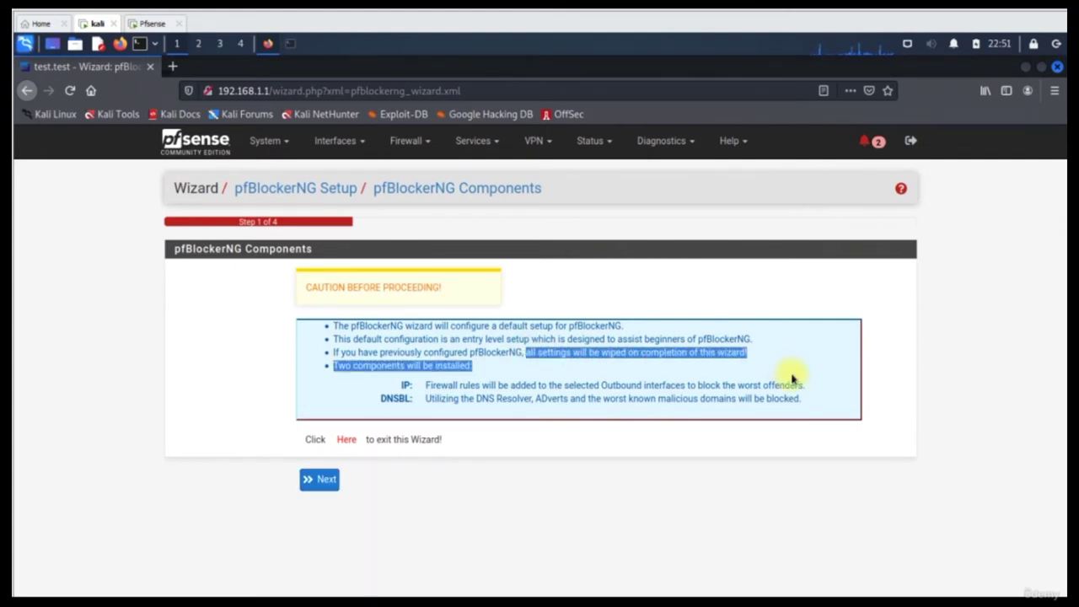
pyautogui.moveTo(403, 384); pyautogui.dragTo(808, 405)
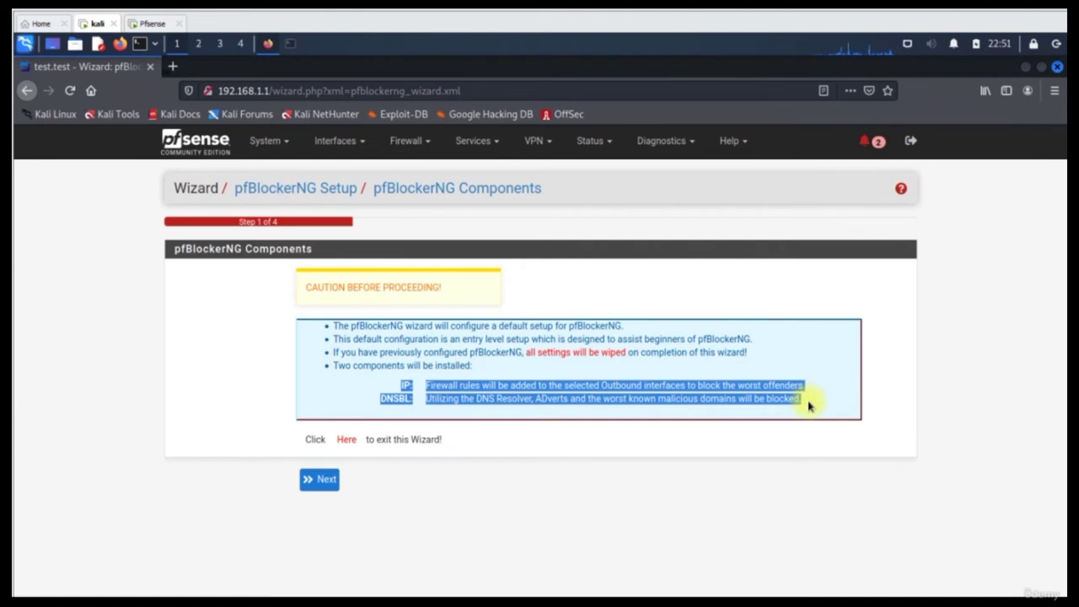
pyautogui.click(317, 481)
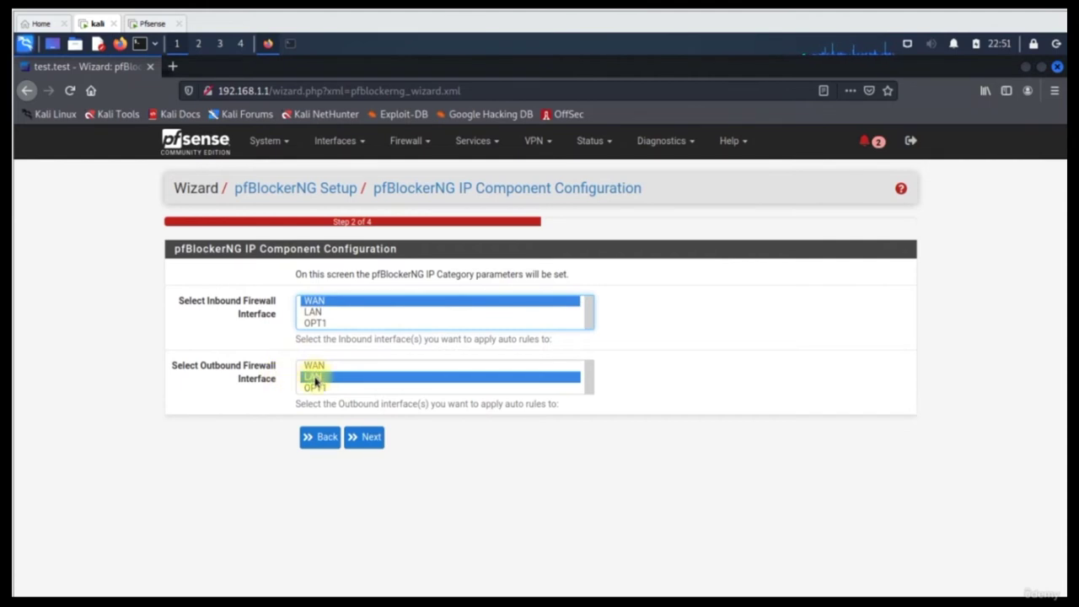
pyautogui.click(366, 437)
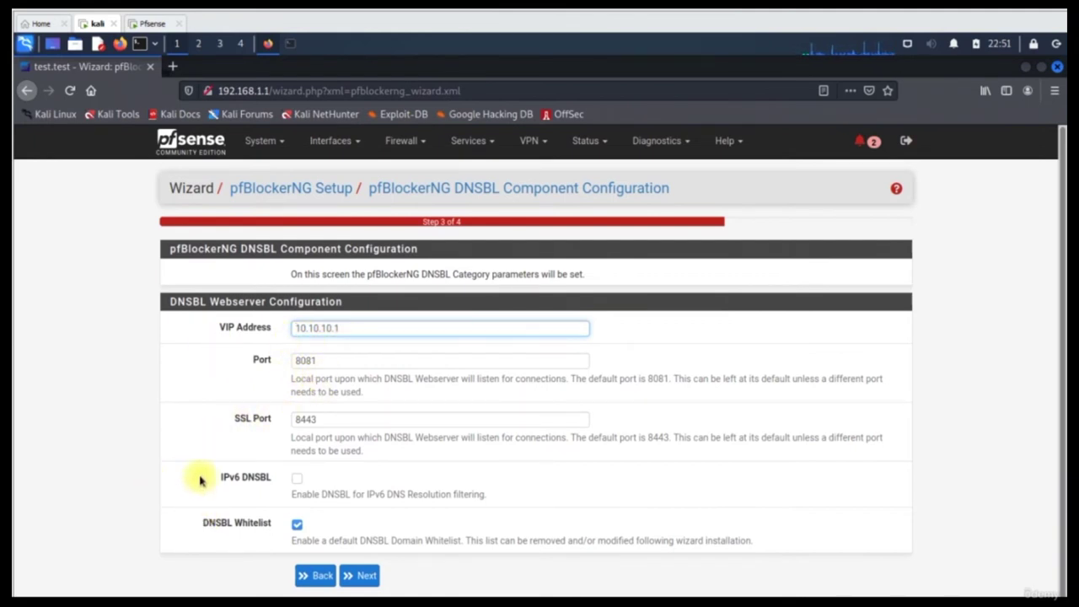
pyautogui.click(360, 575)
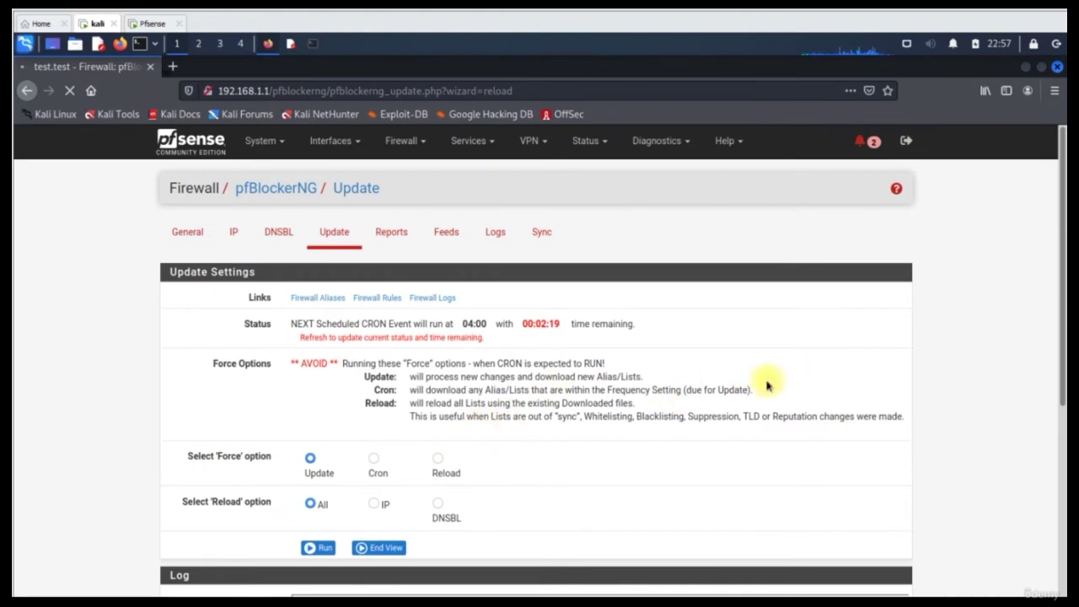
# Scroll the pfBlockerNG update log down to the UPDATE PROCESS ENDED line and highlight it.
pyautogui.scroll(-3, 750, 380)
pyautogui.scroll(-3, 417, 413)
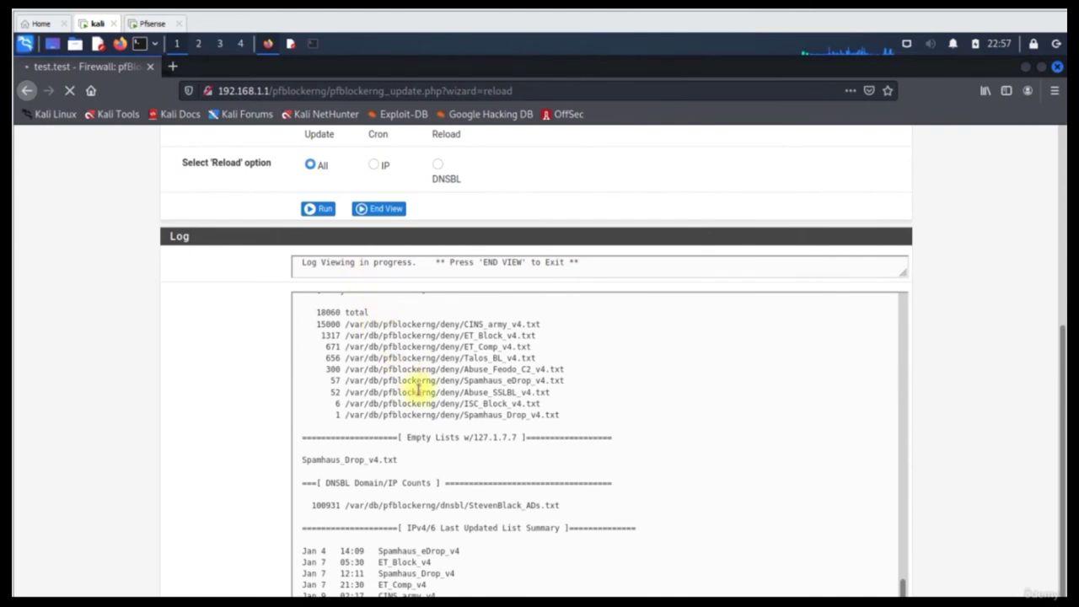
pyautogui.scroll(-3, 447, 395)
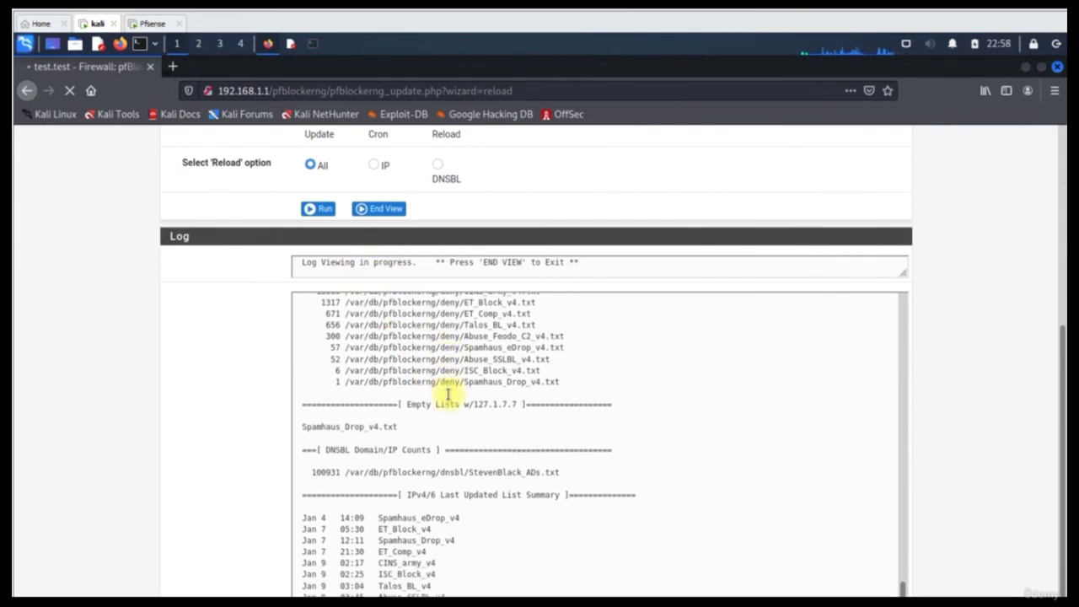
pyautogui.scroll(-6, 449, 392)
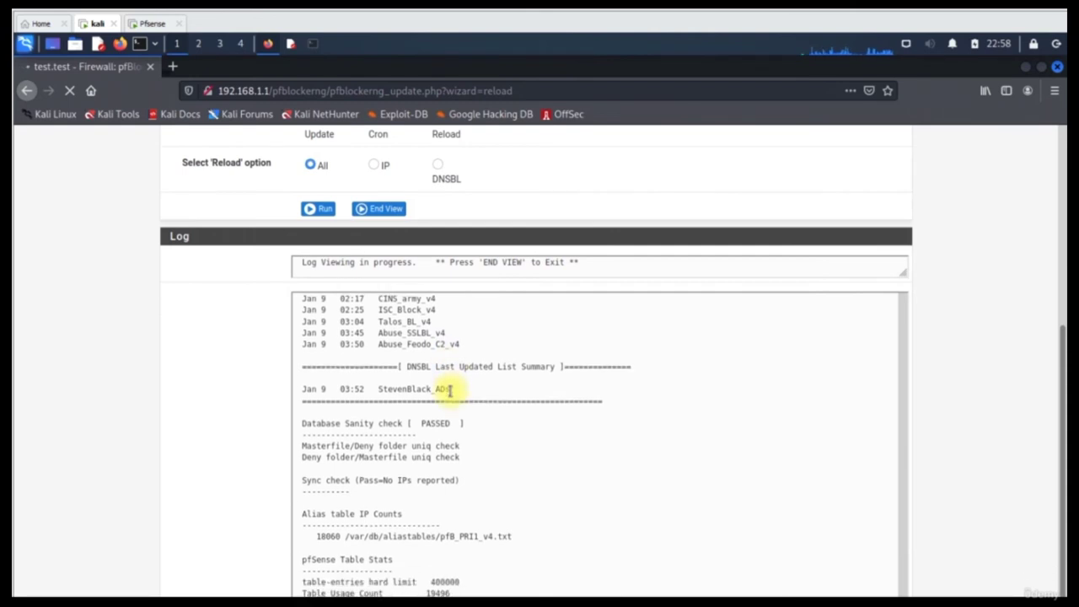
pyautogui.scroll(-2, 448, 381)
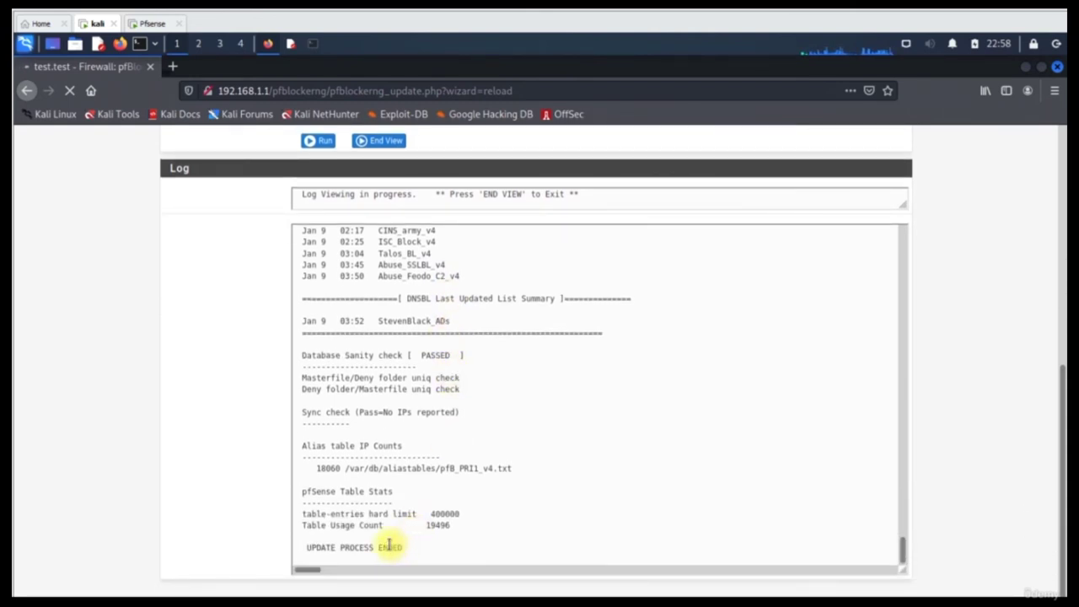
pyautogui.tripleClick(388, 545)
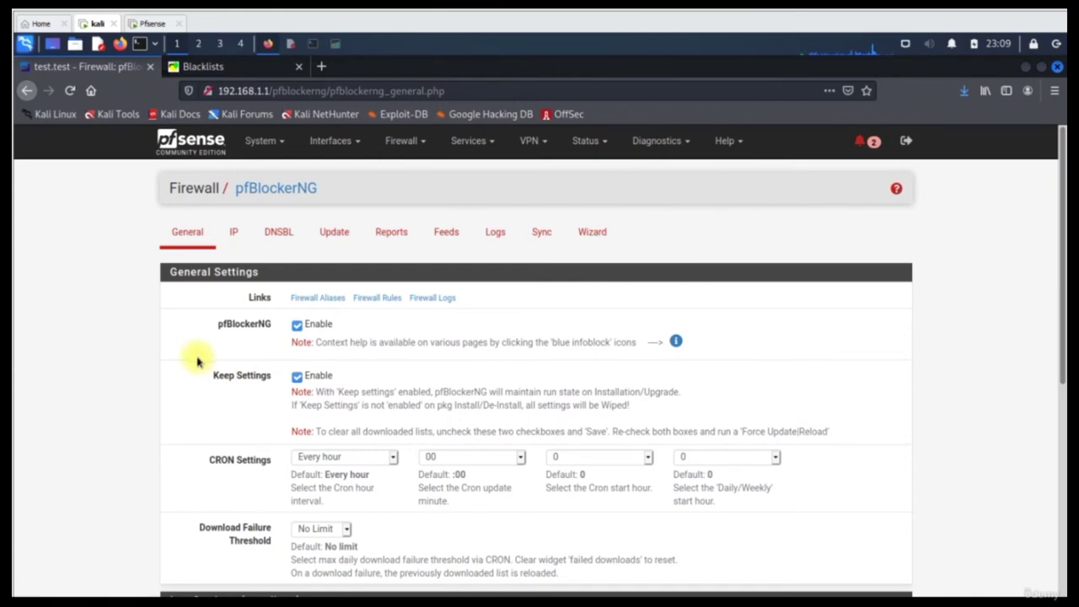
# Enable Kill States under the pfBlockerNG IP Interface/Rules Configuration.
pyautogui.scroll(-6, 196, 363)
pyautogui.scroll(-4, 200, 371)
pyautogui.scroll(6, 209, 329)
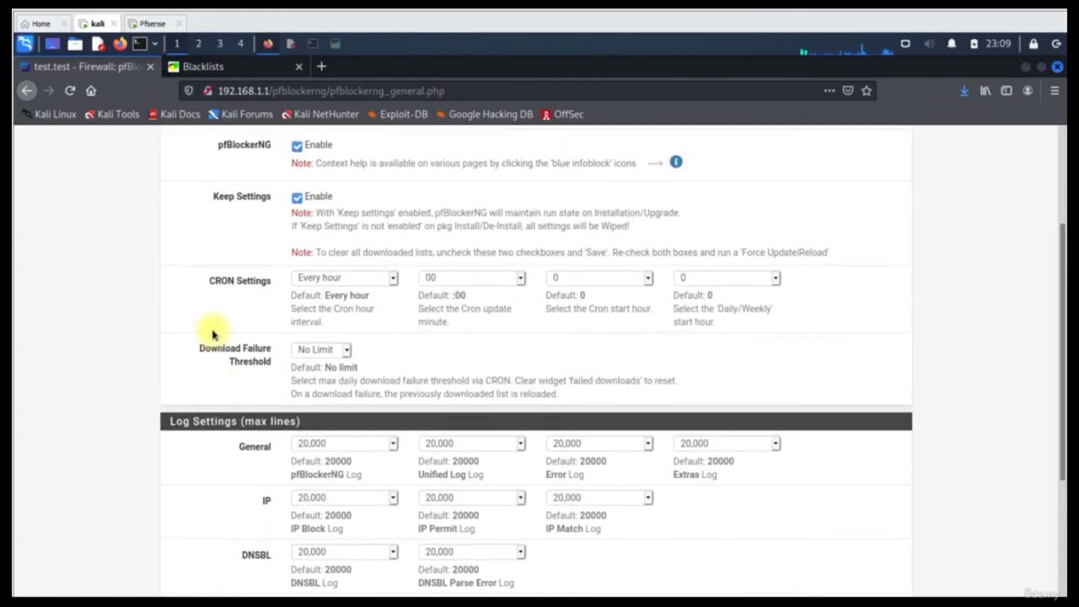
pyautogui.scroll(4, 212, 333)
pyautogui.scroll(-10, 213, 330)
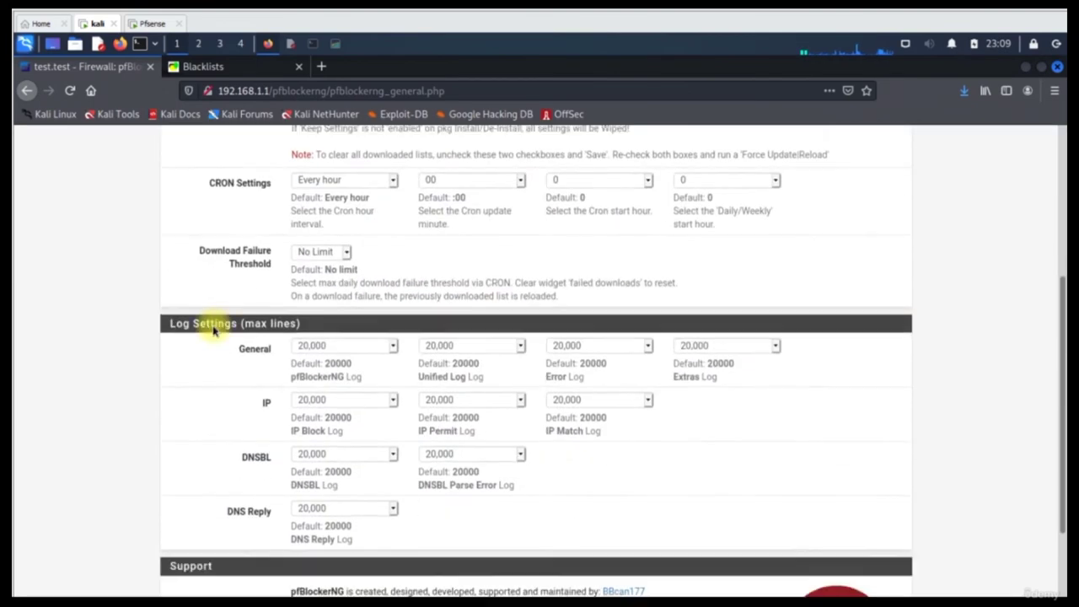
pyautogui.scroll(10, 214, 320)
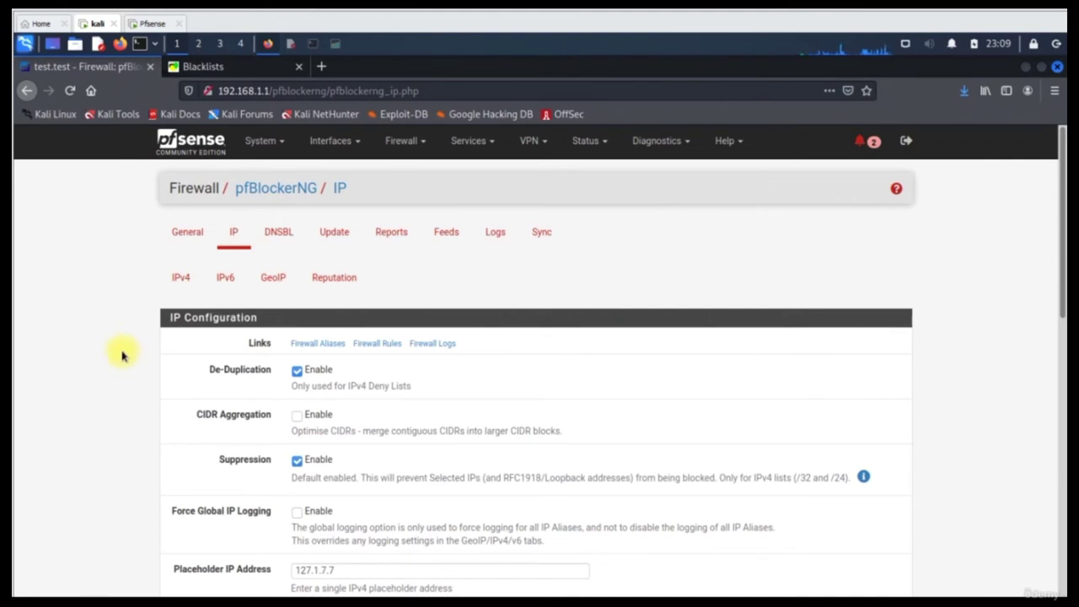
pyautogui.scroll(-3, 125, 356)
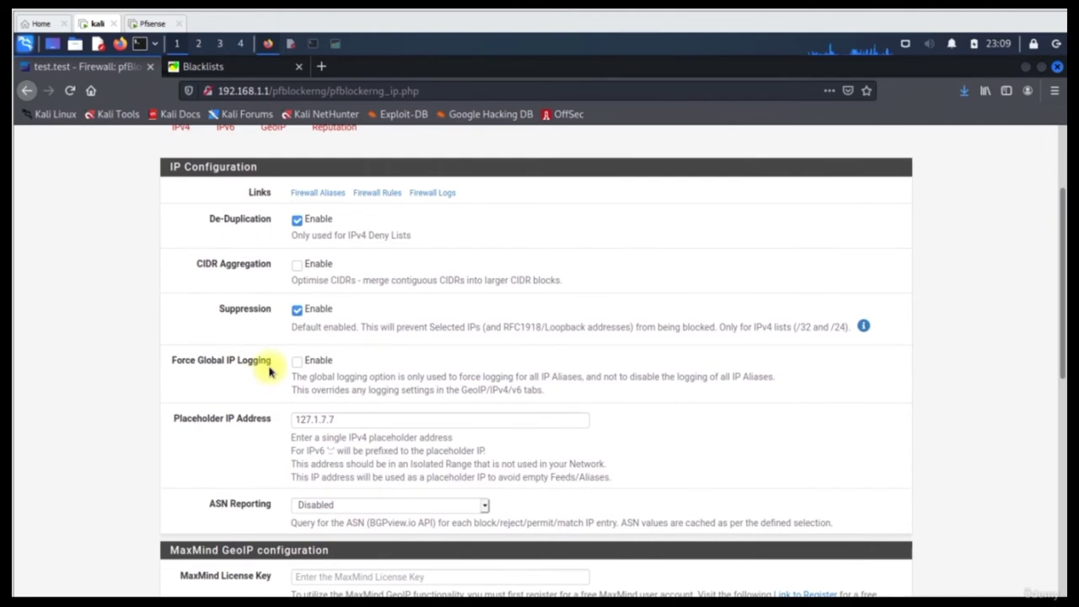
pyautogui.scroll(-5, 269, 371)
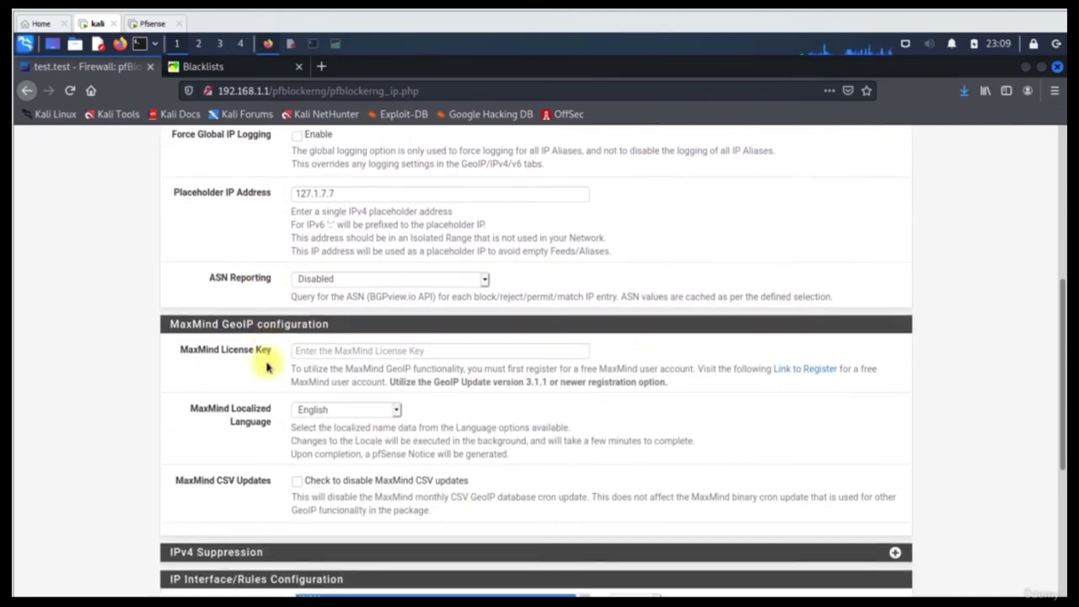
pyautogui.scroll(-8, 266, 367)
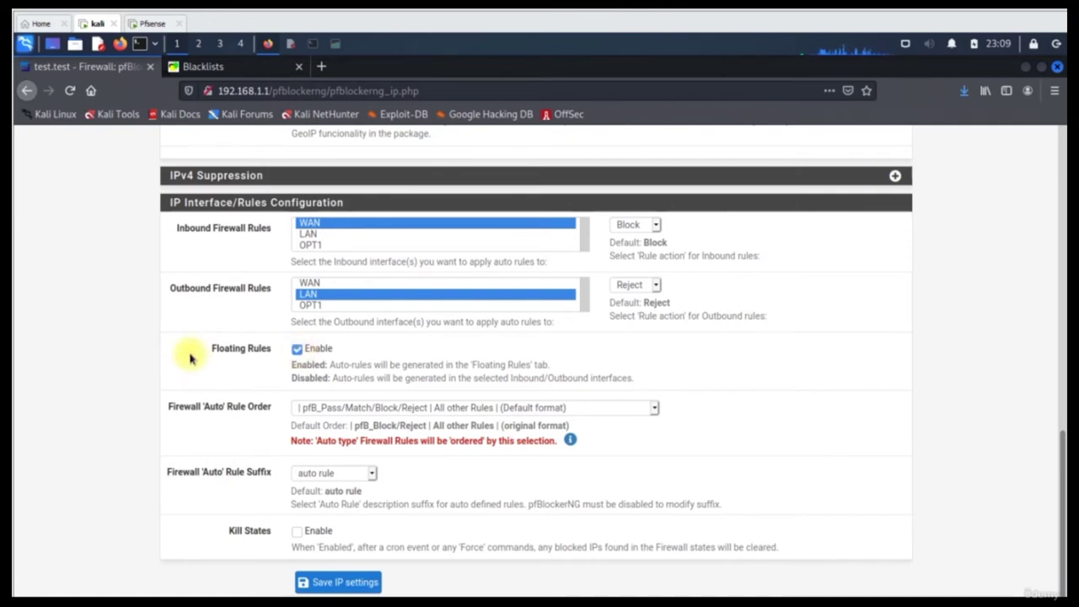
pyautogui.scroll(-1, 186, 358)
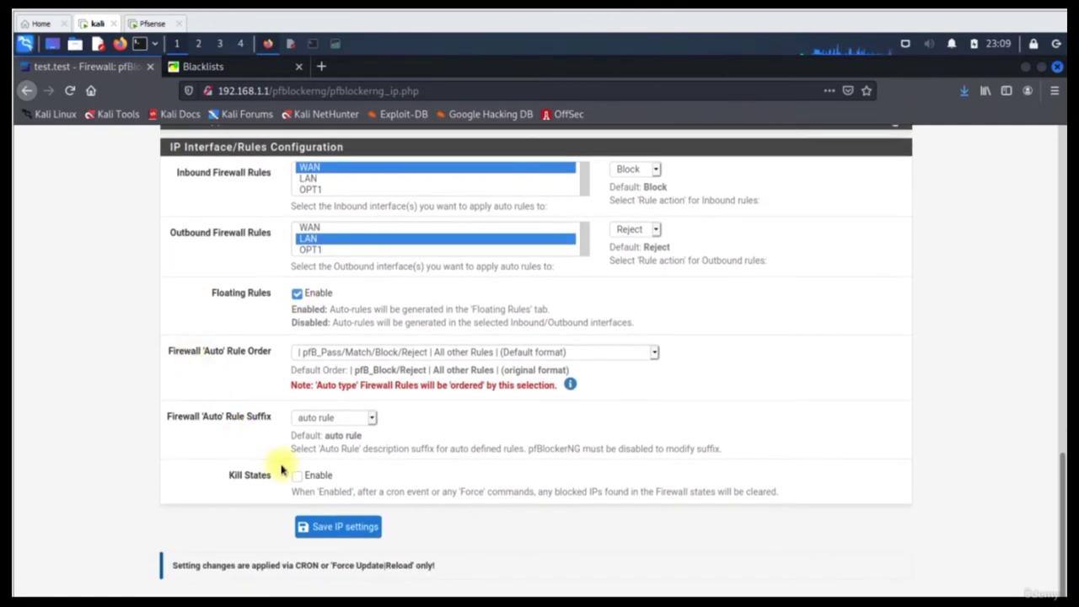
pyautogui.click(297, 477)
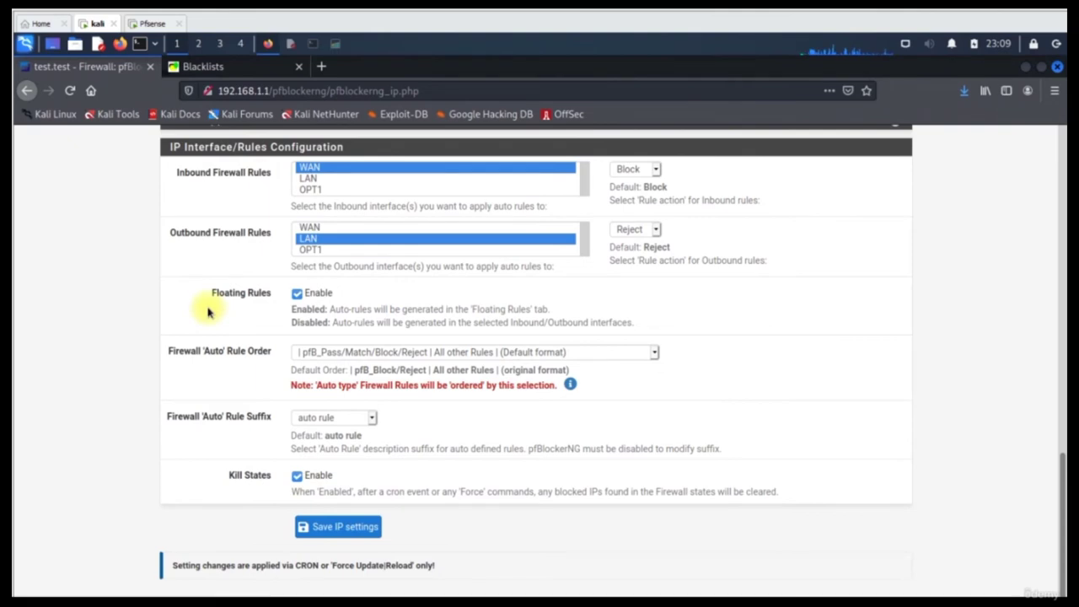
# Show the pfBlockerNG IPv4 list summary with the PRI1 feed.
pyautogui.scroll(10, 170, 274)
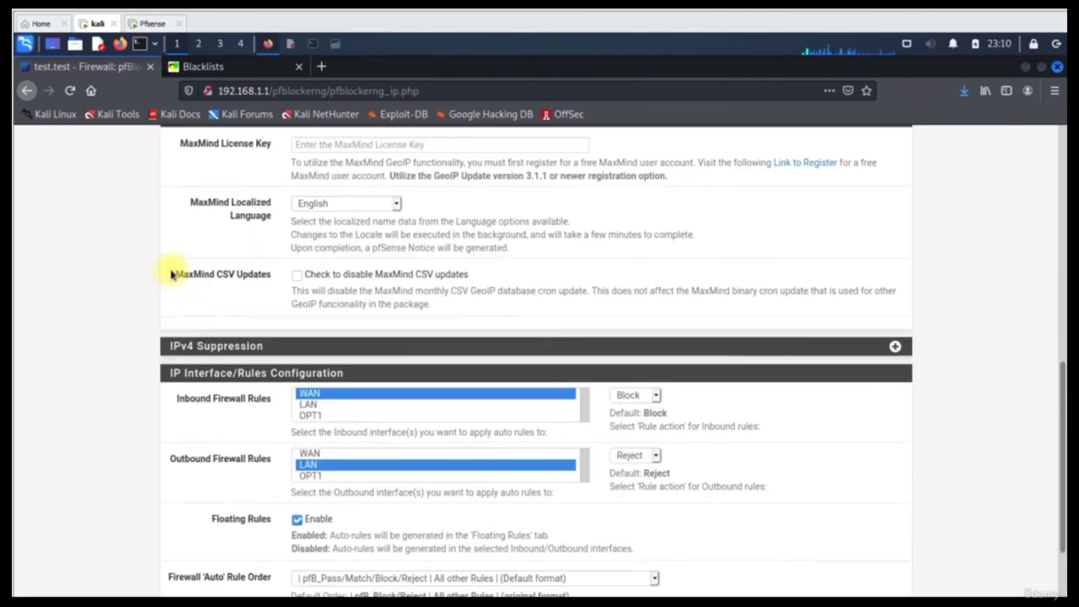
pyautogui.scroll(2, 182, 283)
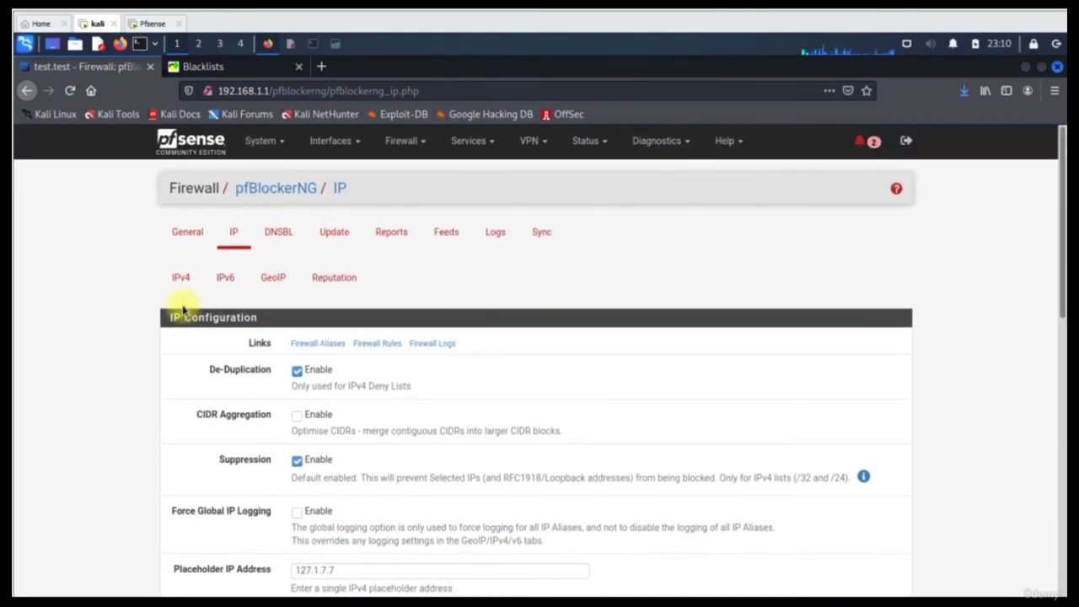
pyautogui.click(184, 278)
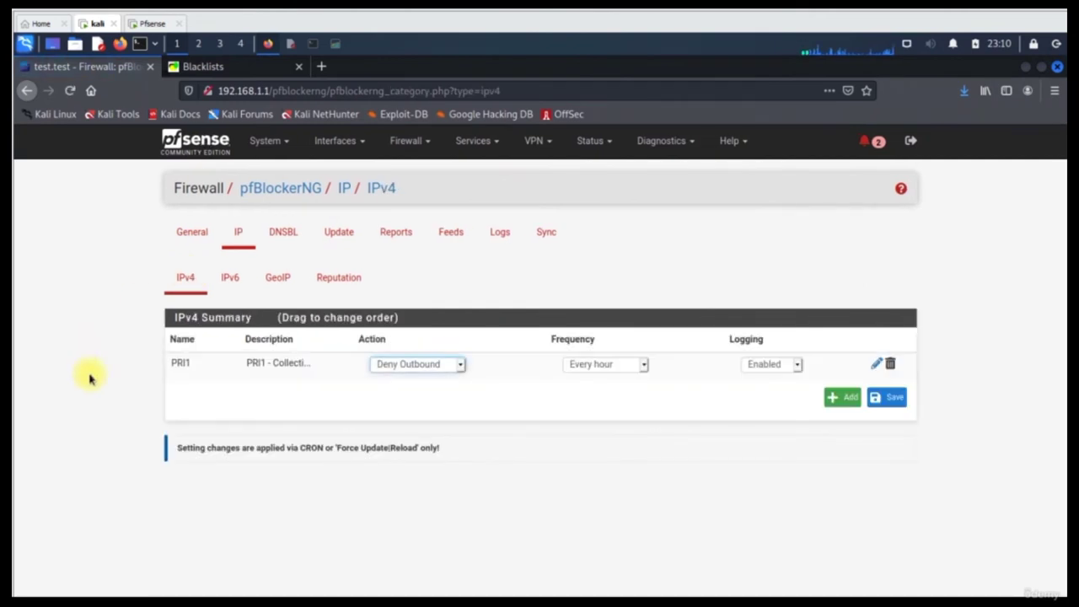
# Add a new IPv4 list and expand its IPv4 Custom_List section.
pyautogui.click(836, 397)
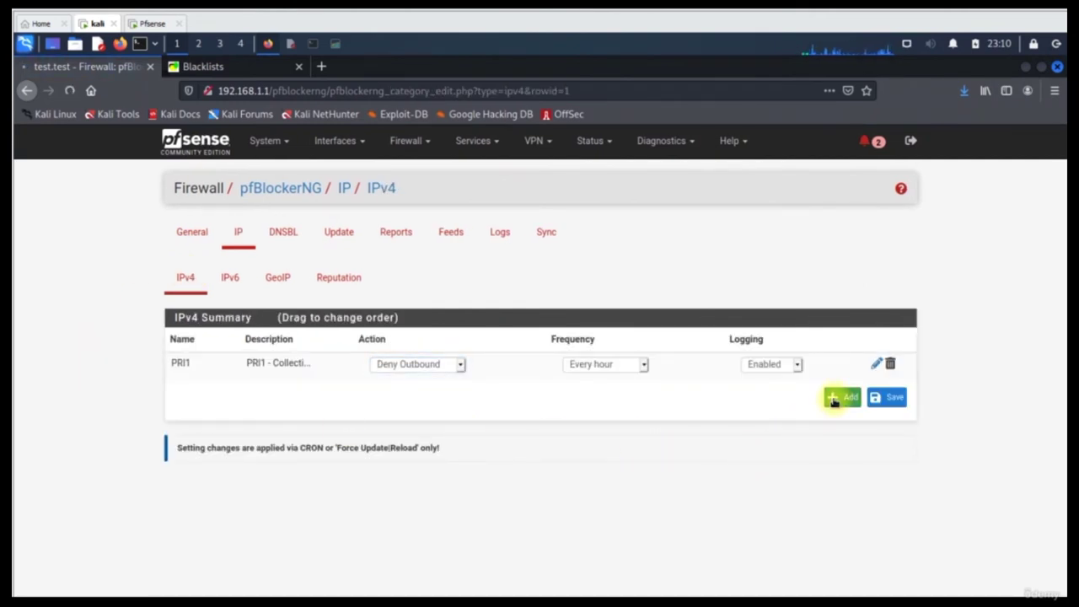
pyautogui.scroll(-3, 122, 435)
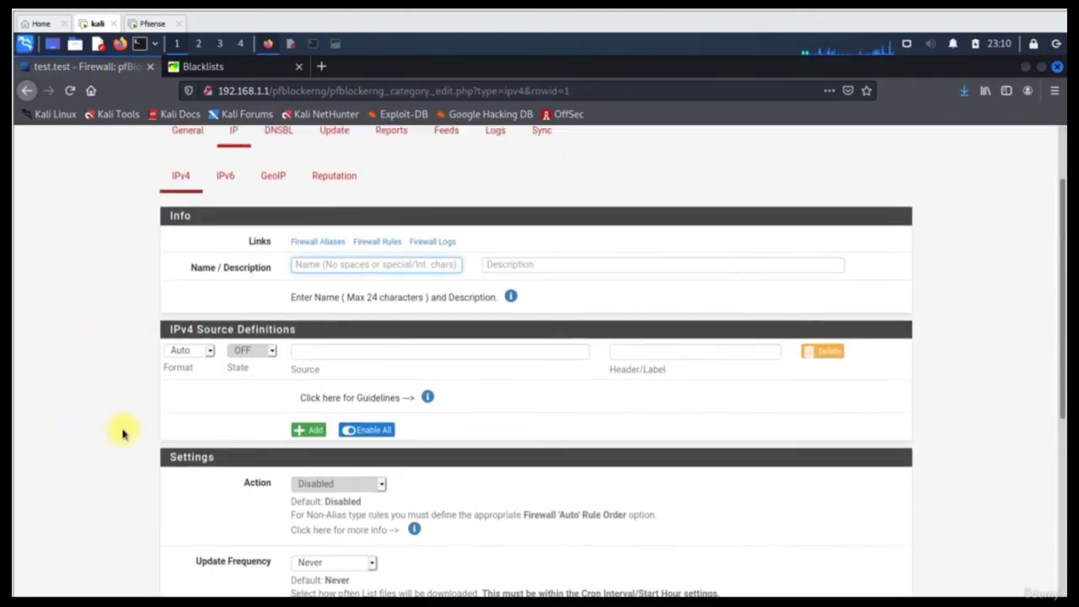
pyautogui.scroll(-4, 122, 430)
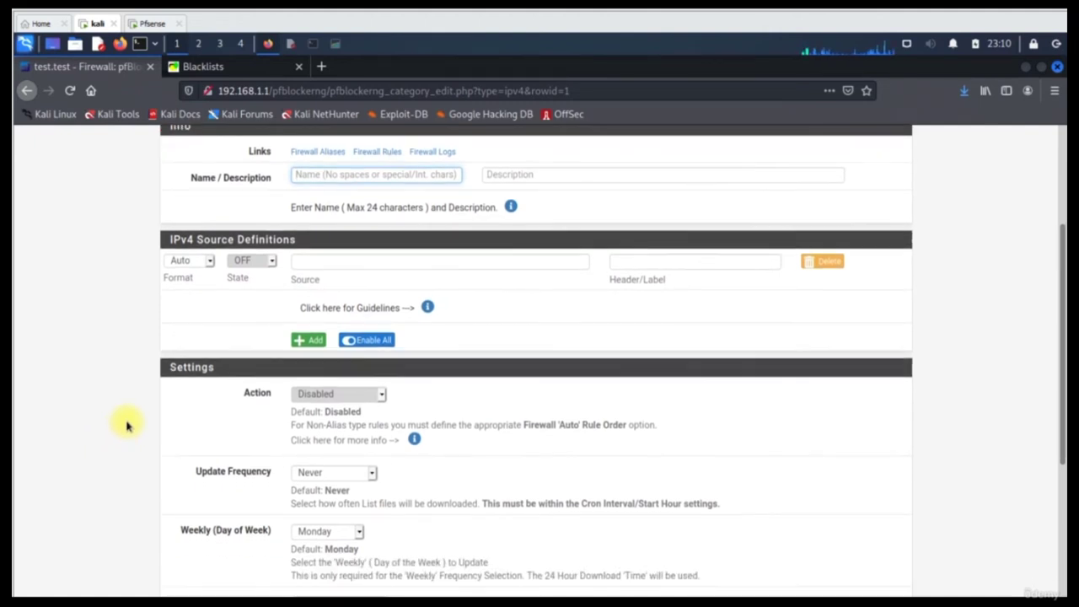
pyautogui.scroll(-4, 128, 419)
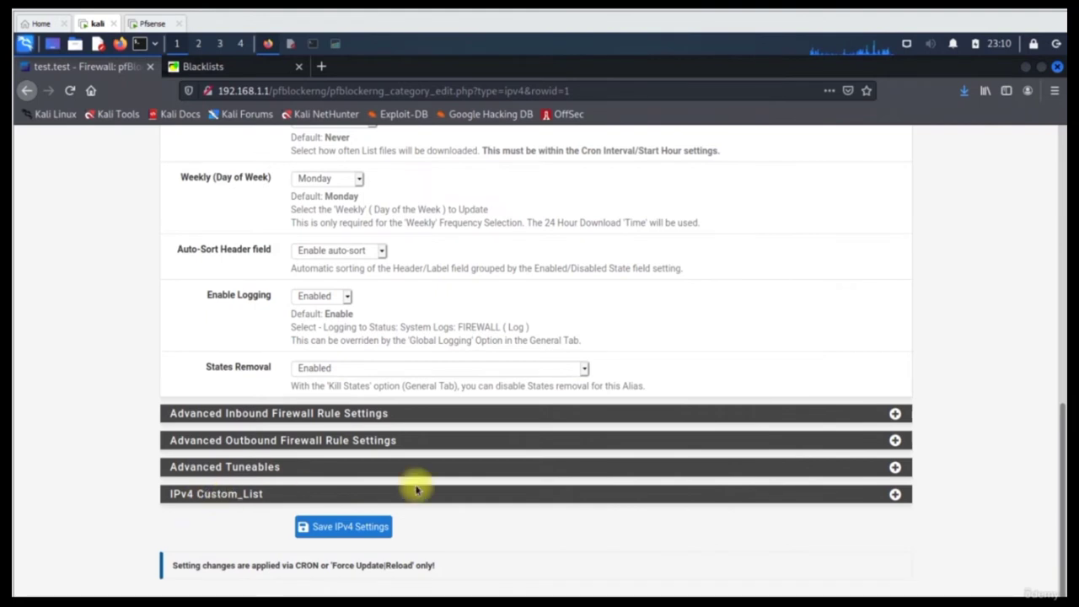
pyautogui.click(896, 495)
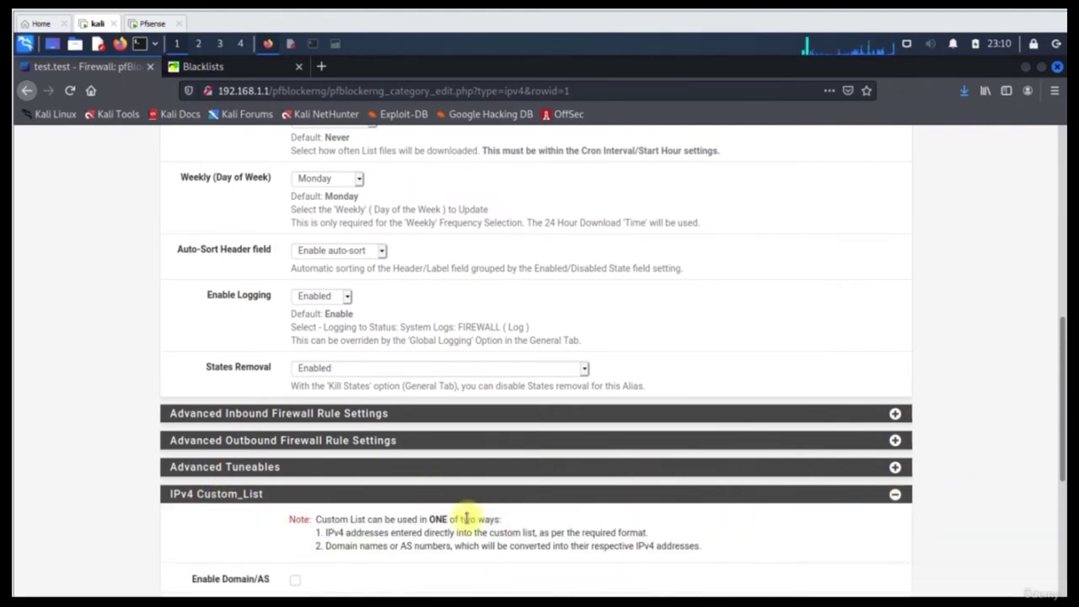
pyautogui.scroll(-2, 101, 497)
pyautogui.scroll(-6, 103, 496)
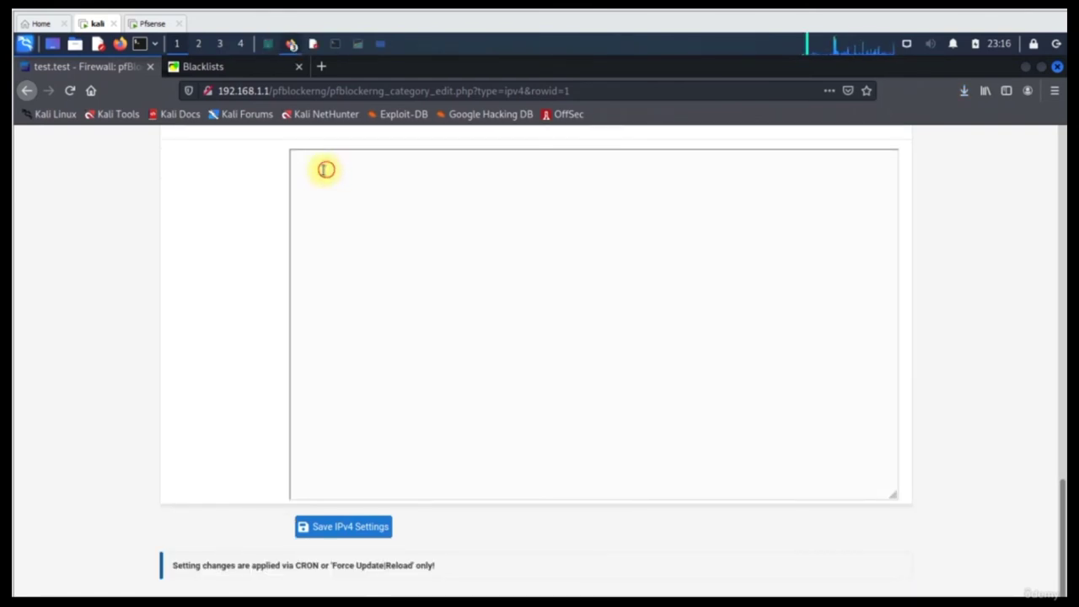
pyautogui.click(217, 66)
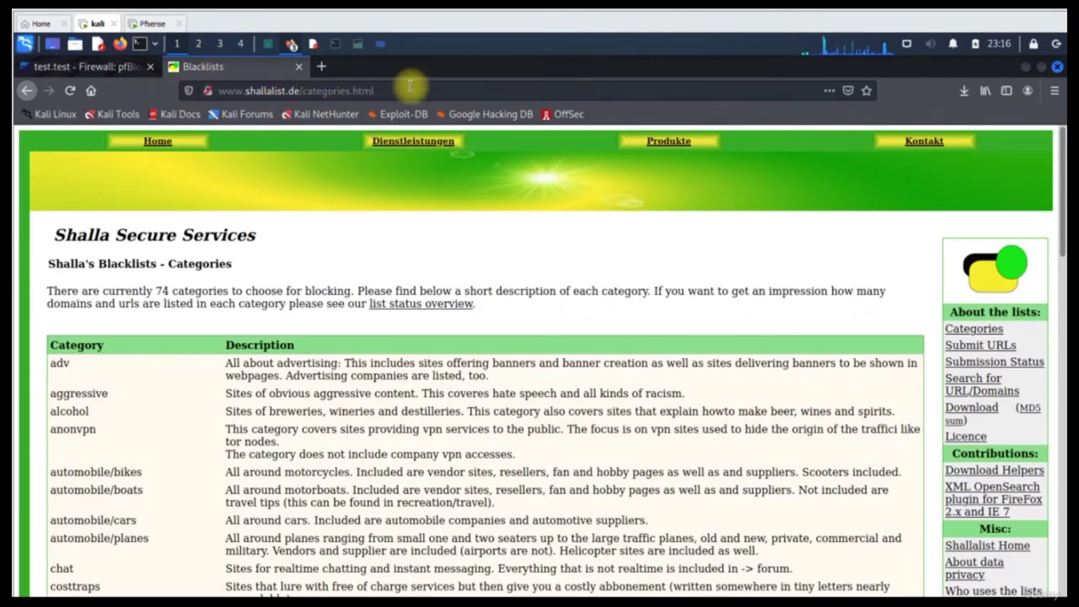
# Download the Shalla blacklist archive and save it to disk.
pyautogui.click(410, 87)
pyautogui.click(898, 251)
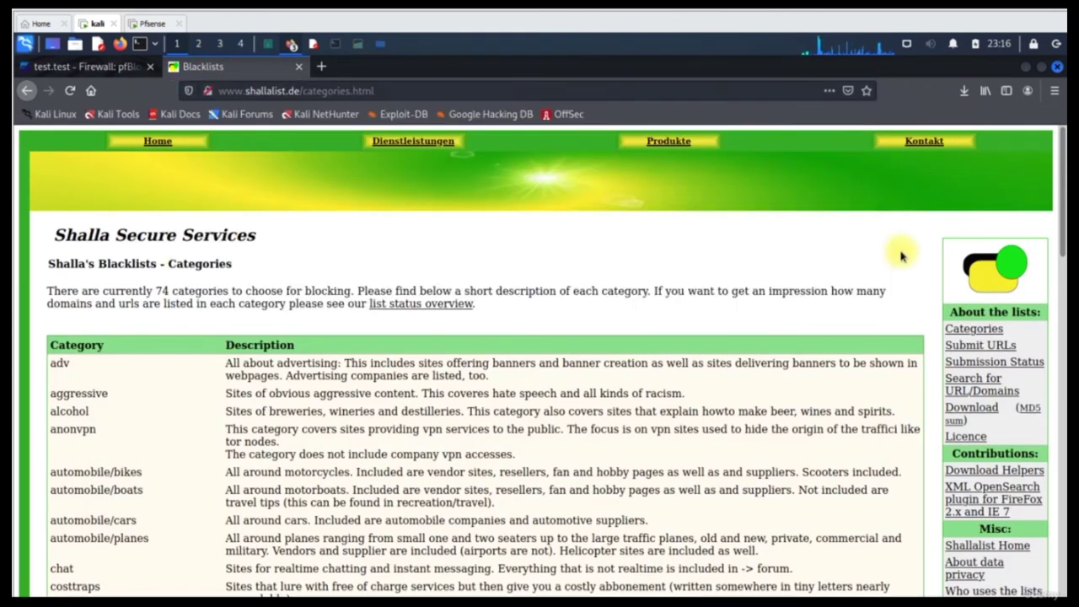
pyautogui.click(973, 410)
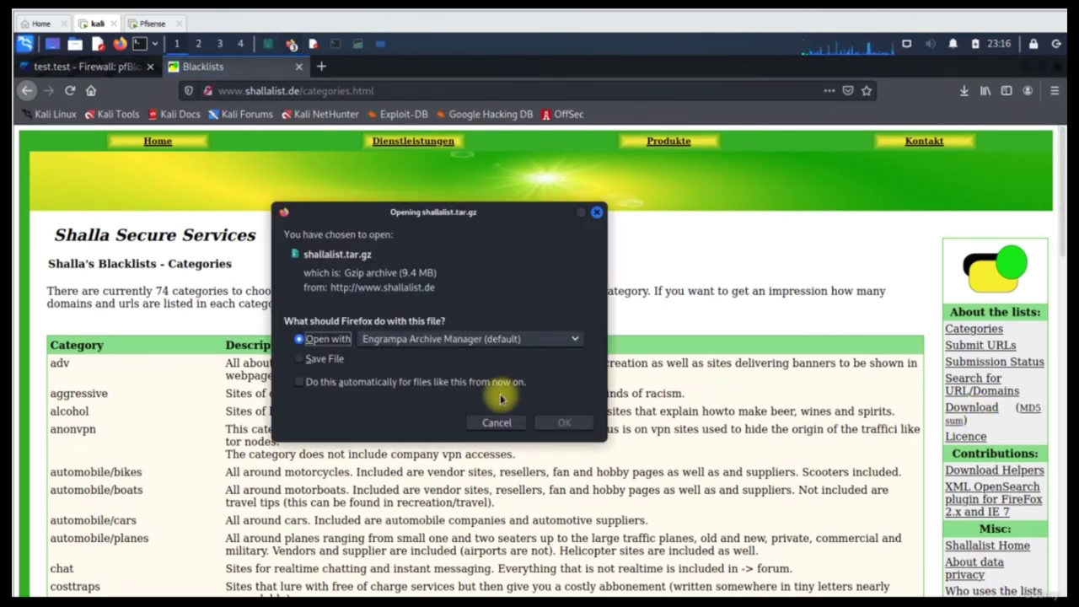
pyautogui.click(325, 358)
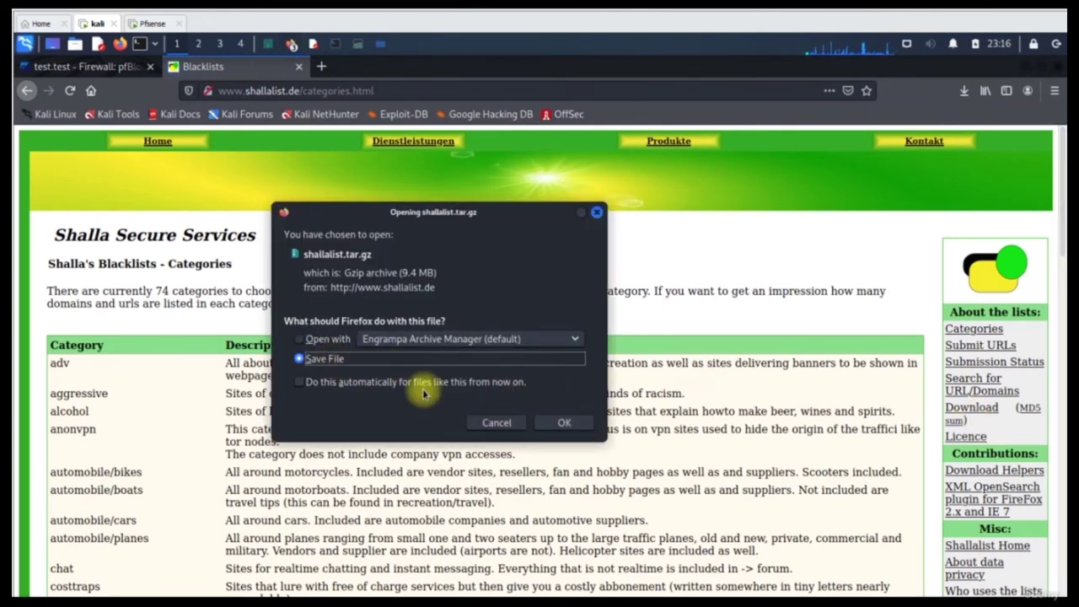
pyautogui.click(563, 423)
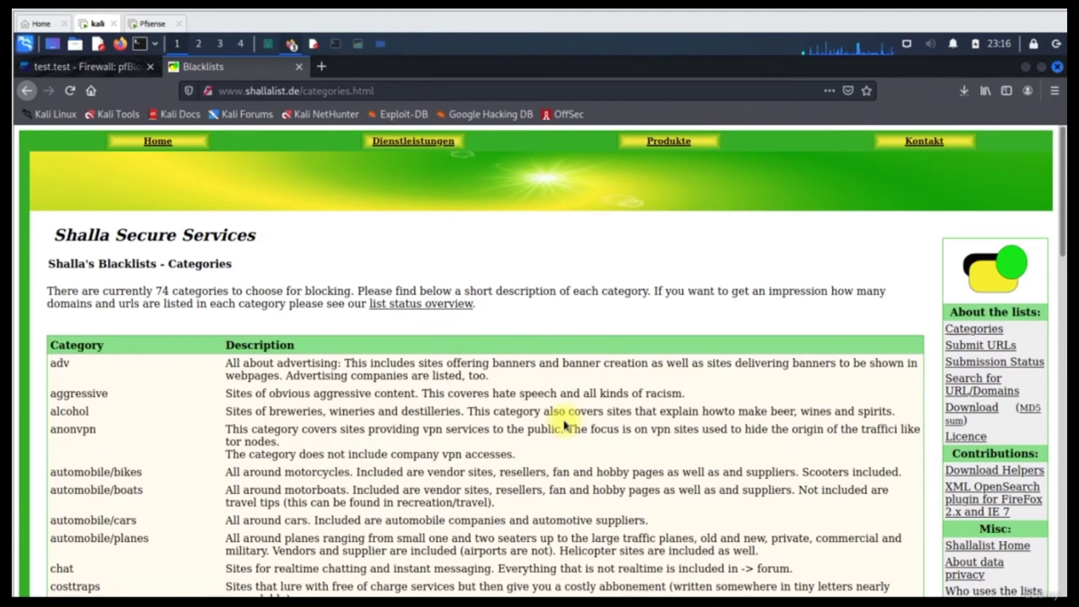
# Open the downloaded shallalist.tar.gz from Firefox's recent downloads in the archive manager.
pyautogui.click(974, 87)
pyautogui.click(604, 179)
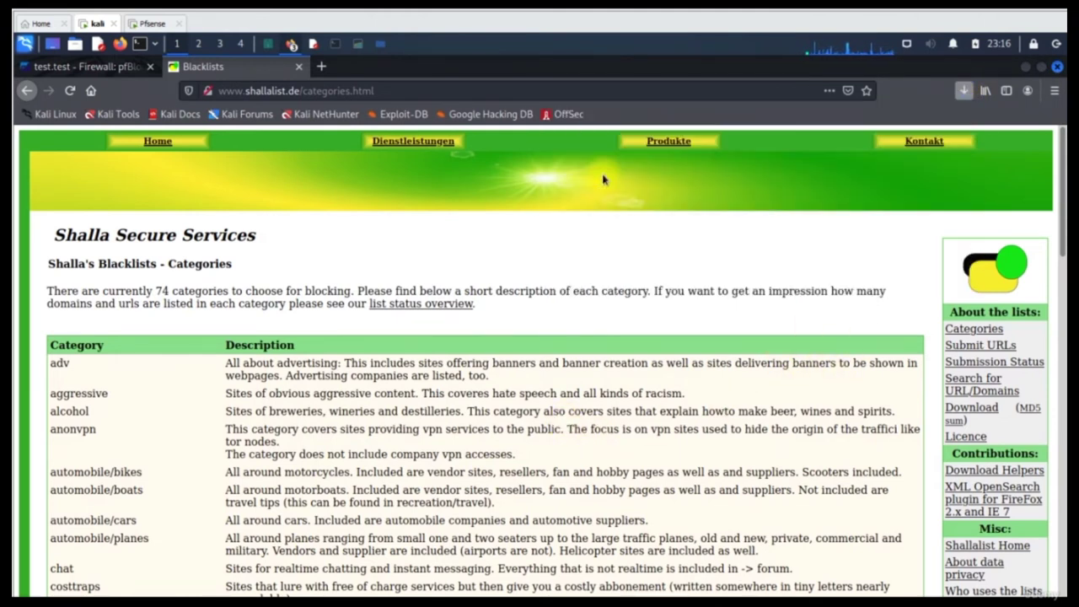
pyautogui.rightClick(657, 173)
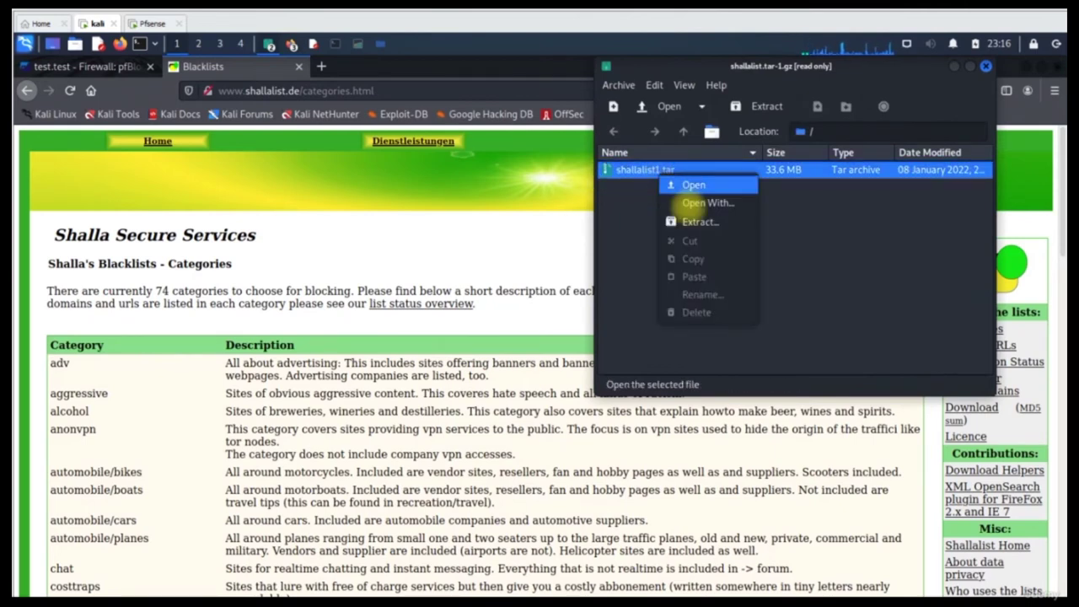
# Extract the blacklist tar into Downloads and open the extracted BL folder.
pyautogui.click(693, 221)
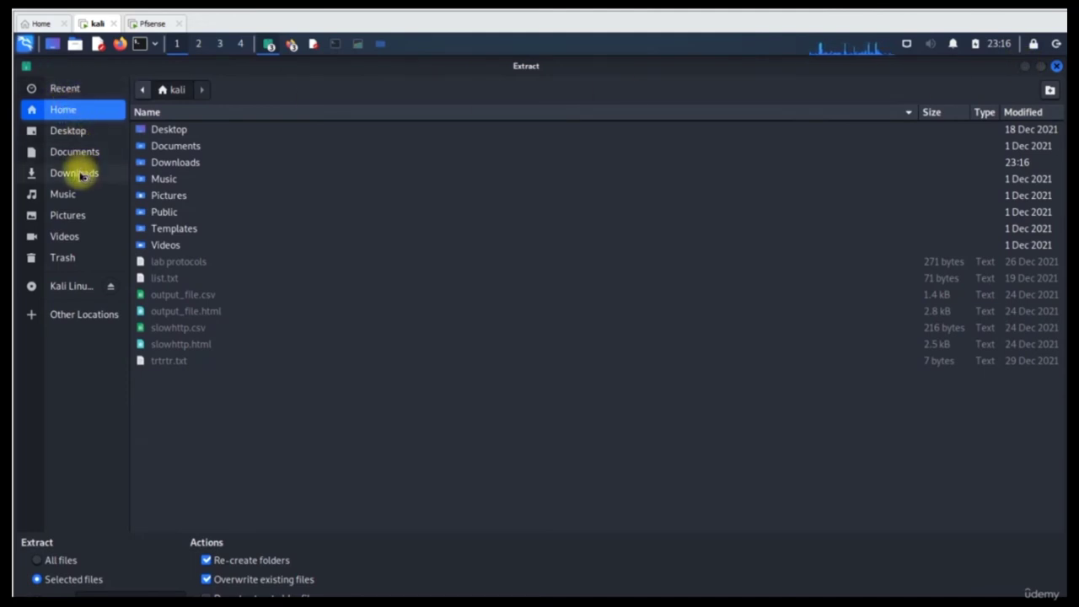
pyautogui.click(76, 173)
pyautogui.click(155, 131)
pyautogui.doubleClick(155, 131)
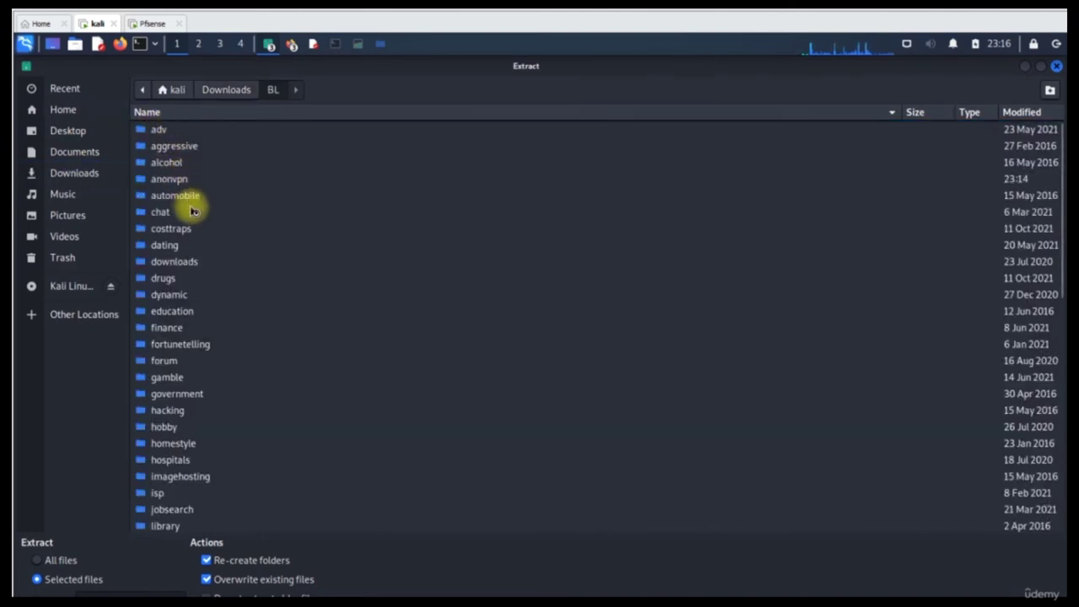
# Open the anonvpn category and view its urls file in Mousepad.
pyautogui.click(177, 182)
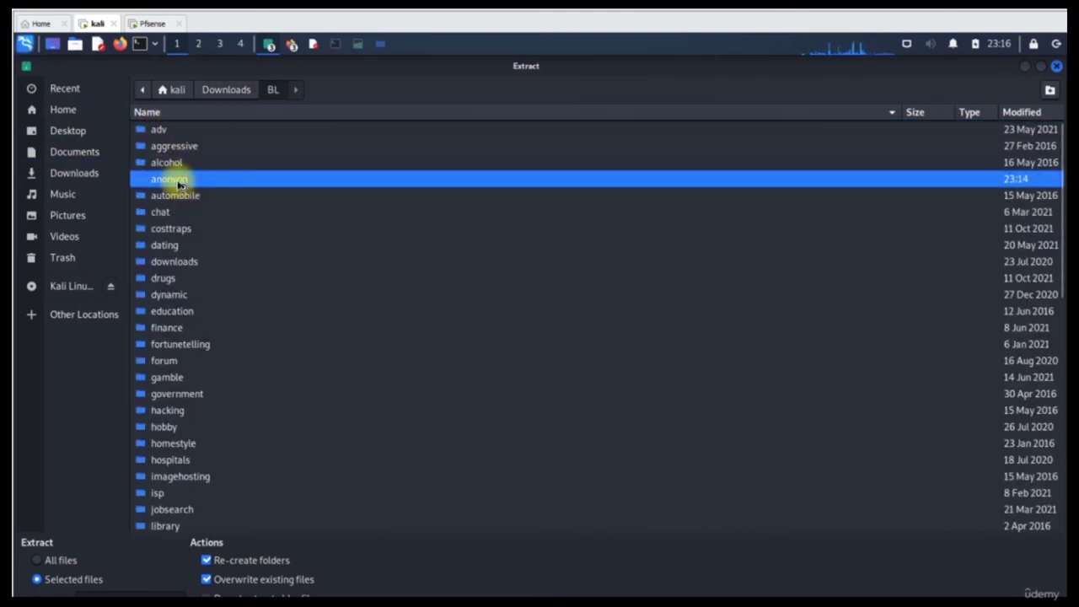
pyautogui.doubleClick(169, 181)
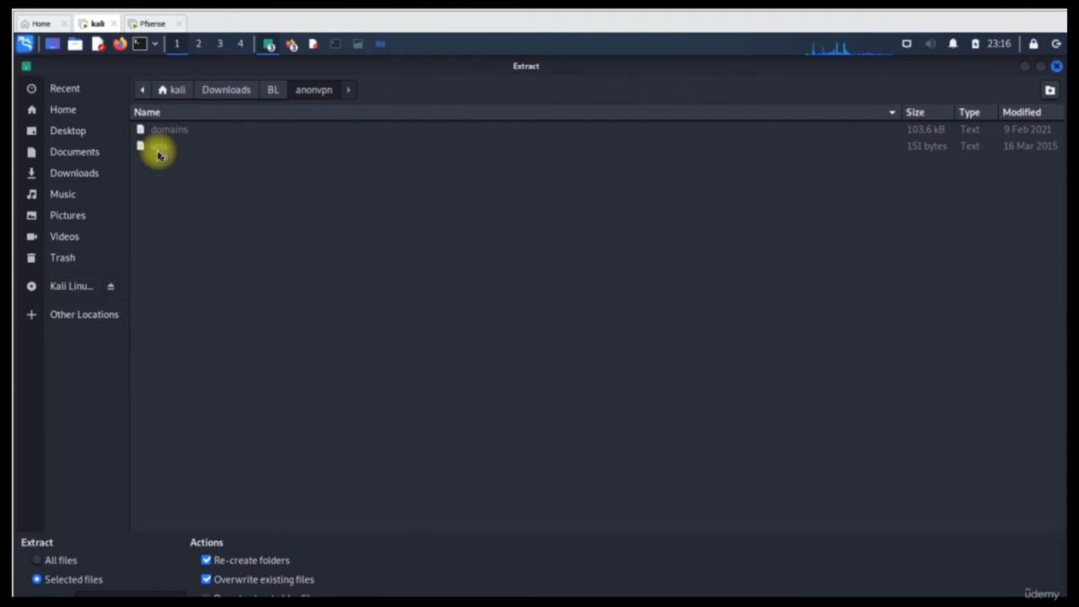
pyautogui.click(313, 44)
pyautogui.click(371, 138)
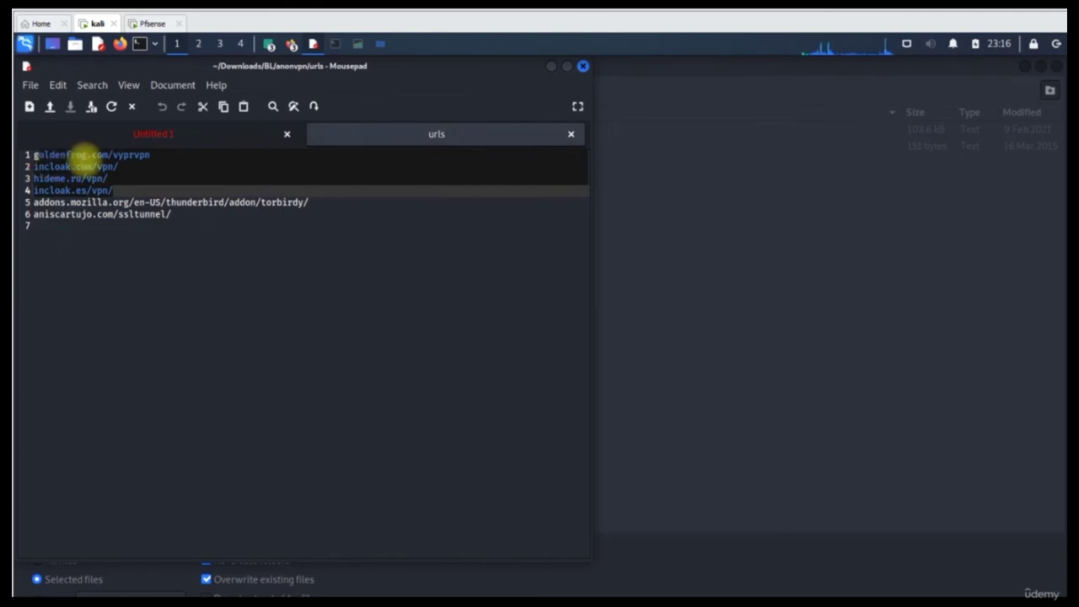
# Copy all eight lines of domains and VPN URLs from Mousepad's Untitled 1 document.
pyautogui.click(196, 138)
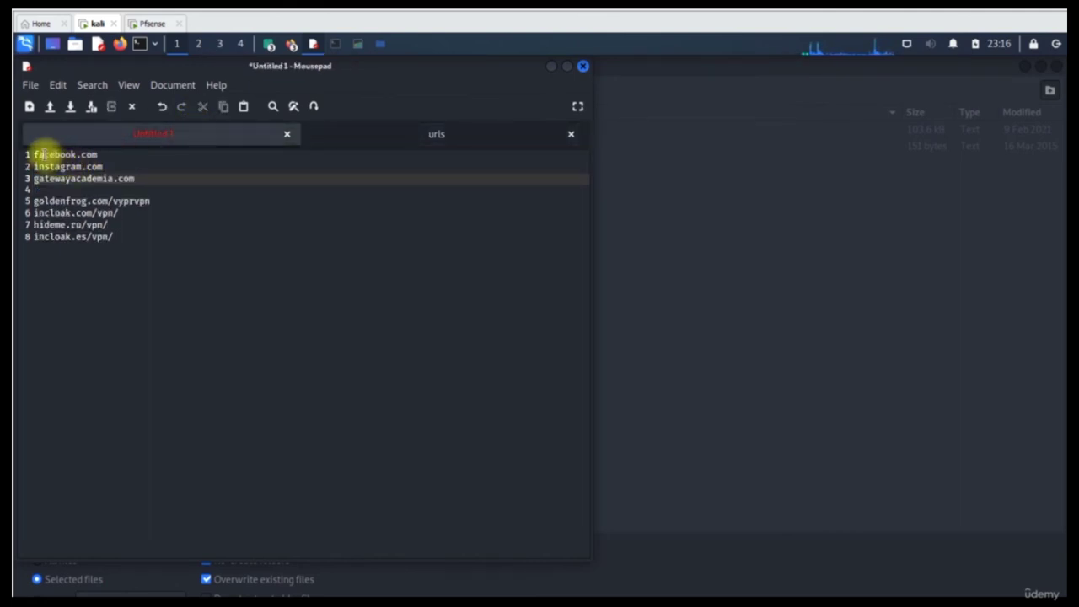
pyautogui.moveTo(27, 156); pyautogui.dragTo(118, 242)
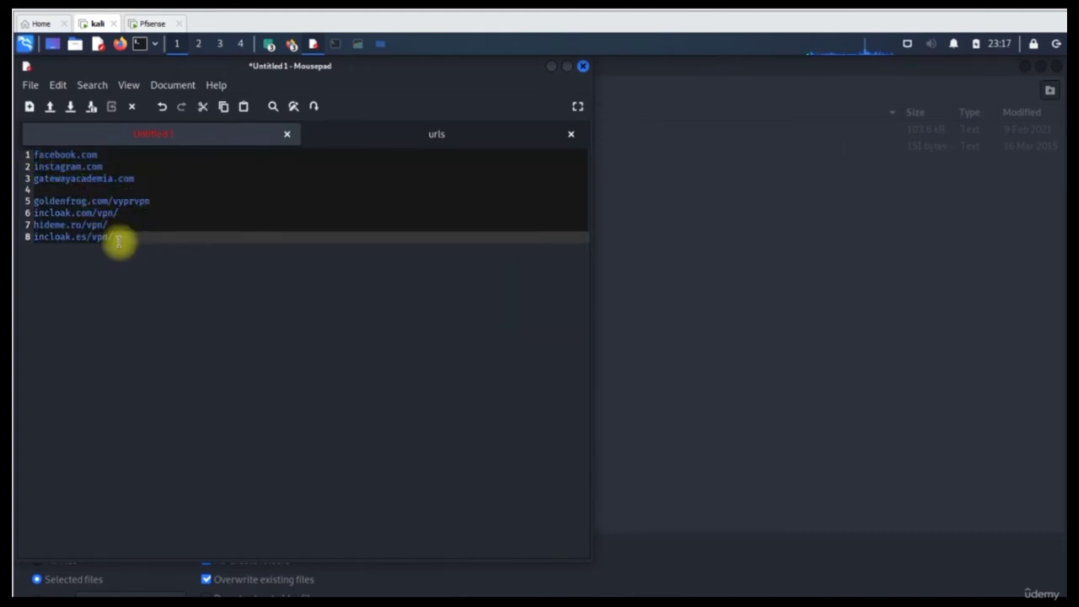
pyautogui.rightClick(85, 204)
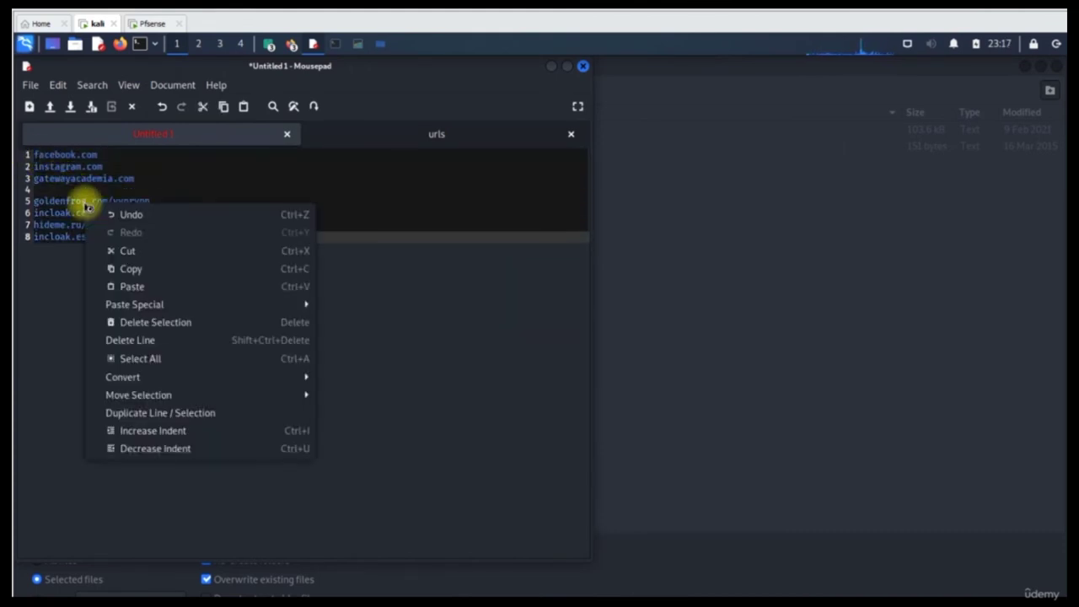
pyautogui.click(133, 268)
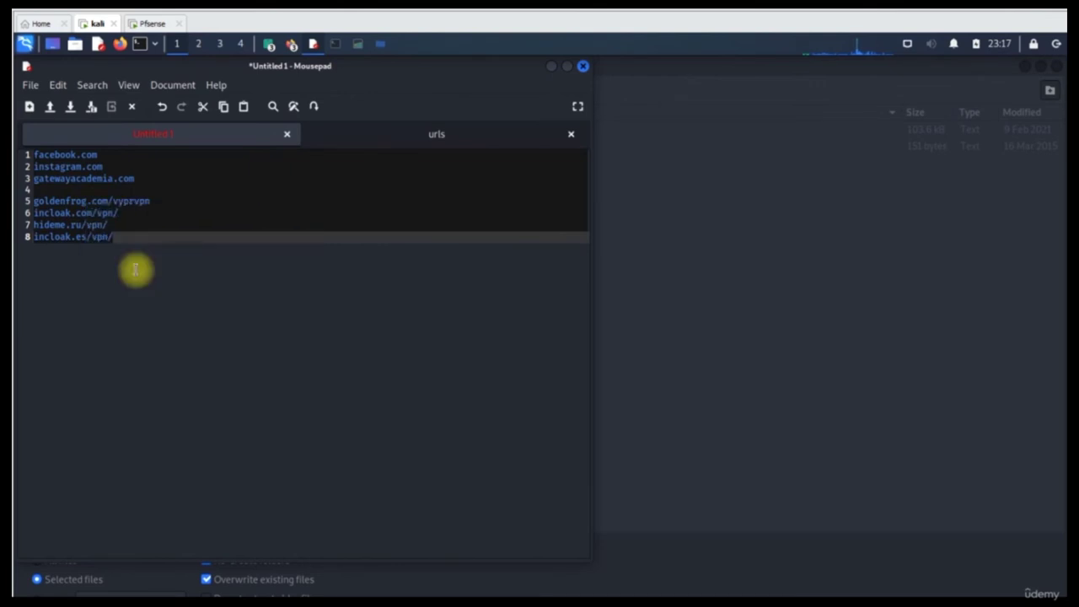
pyautogui.click(291, 43)
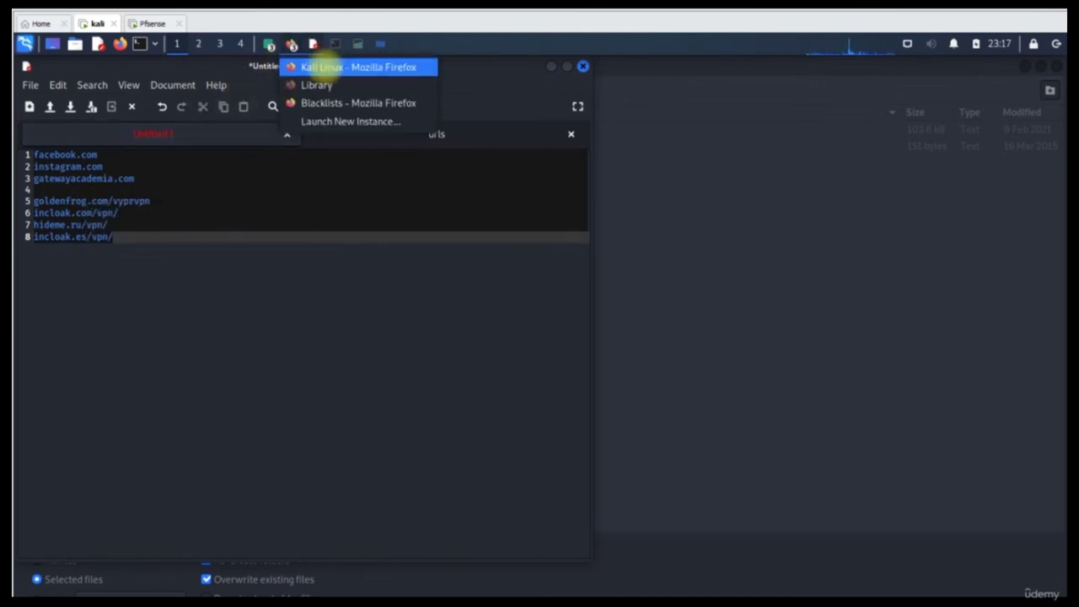
# Paste the copied domains into the IPv4 custom list, remove the blank line, and save.
pyautogui.click(313, 103)
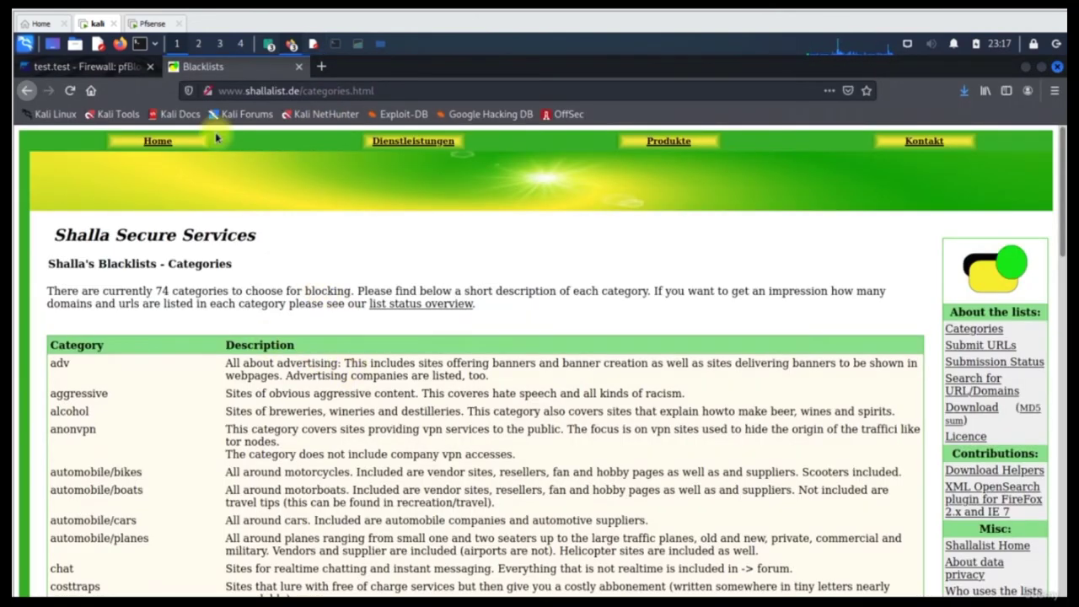
pyautogui.click(133, 65)
pyautogui.rightClick(306, 162)
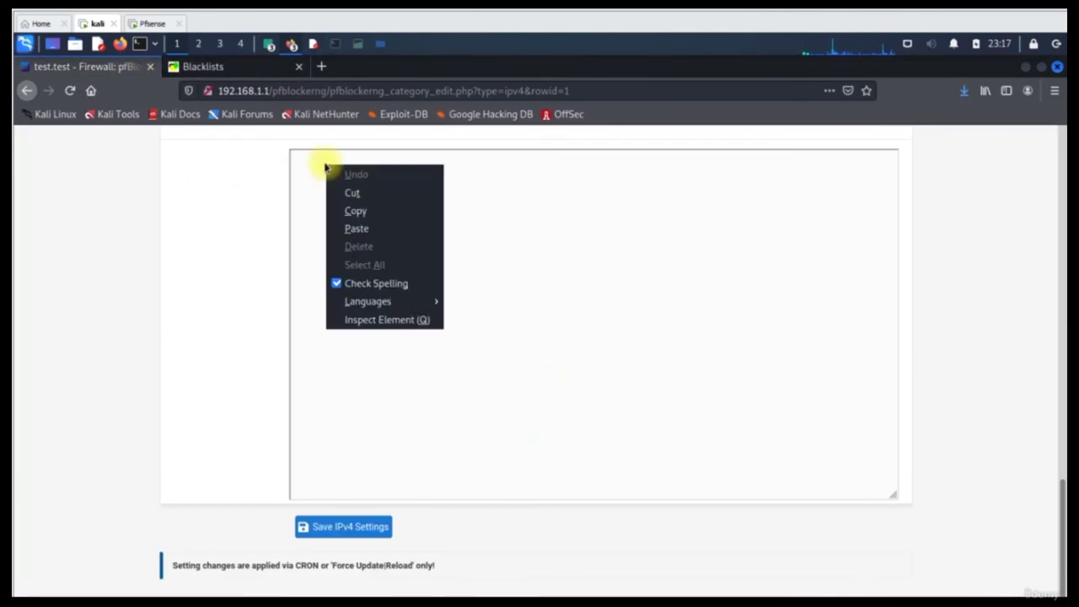
pyautogui.click(362, 230)
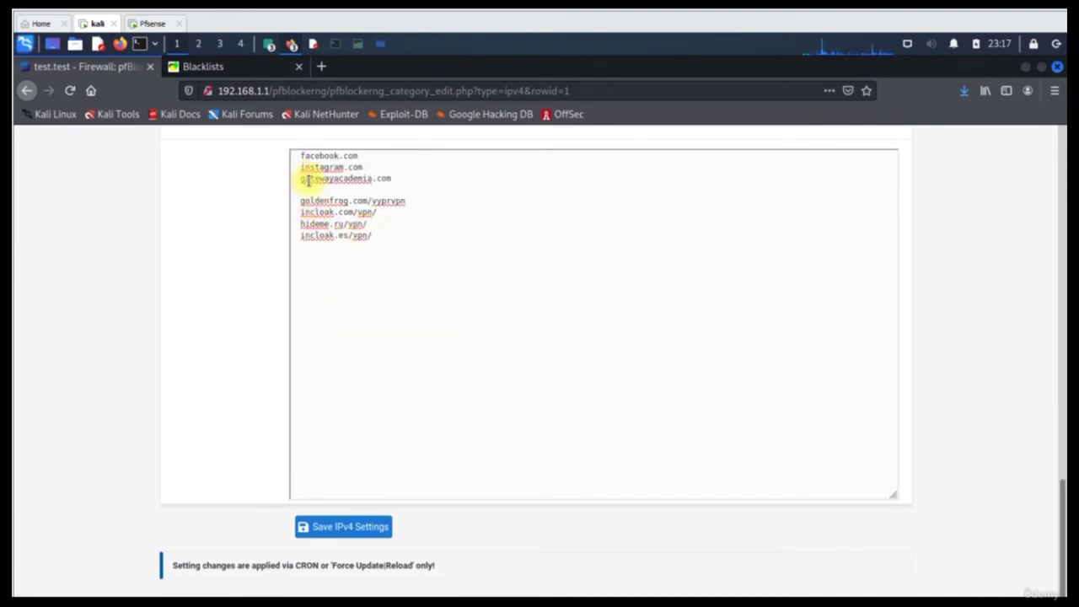
pyautogui.press('BackSpace')
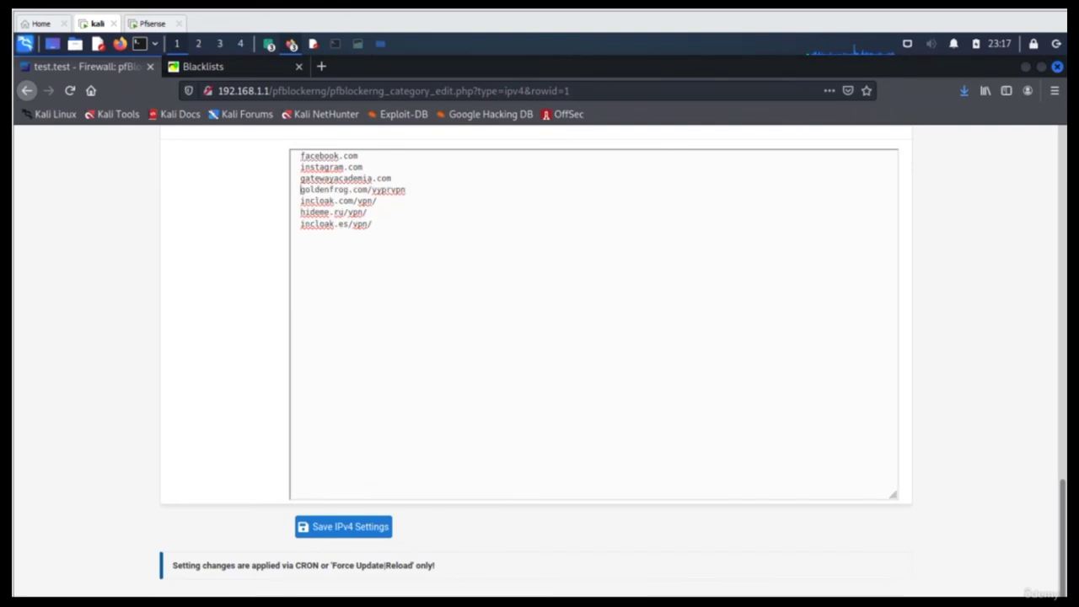
pyautogui.click(333, 532)
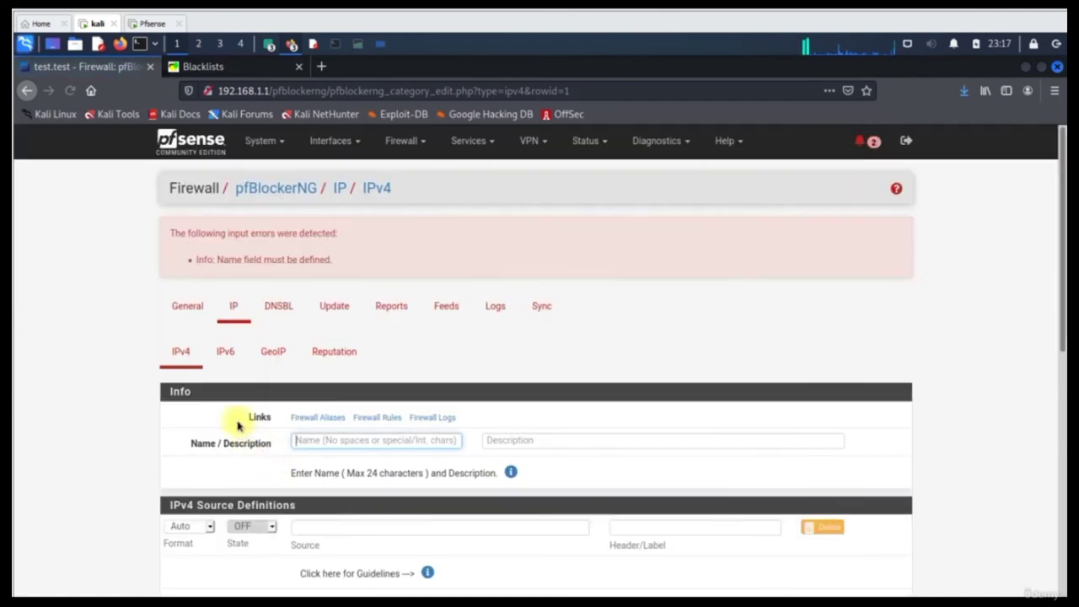
# Give the IPv4 list name 'test' and description 'test', then save it.
pyautogui.click(336, 440)
pyautogui.write('test')
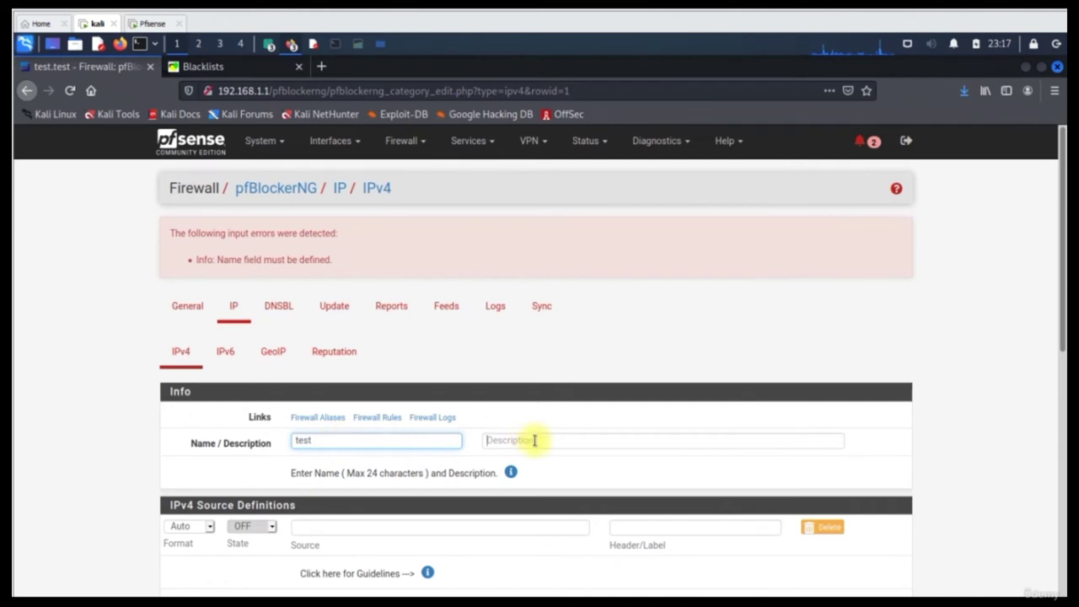
pyautogui.click(533, 441)
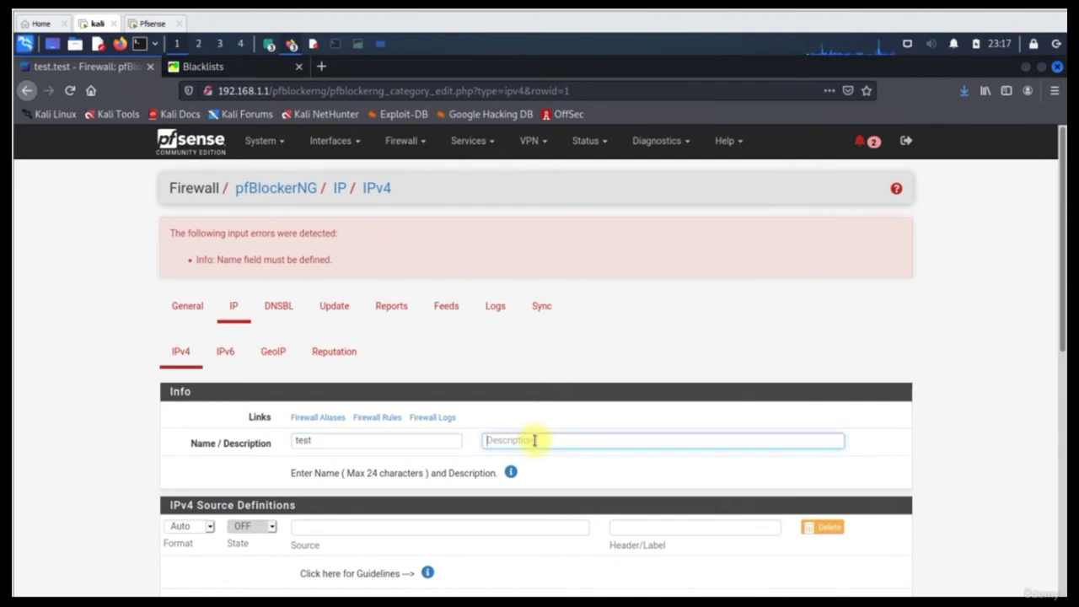
pyautogui.write('test')
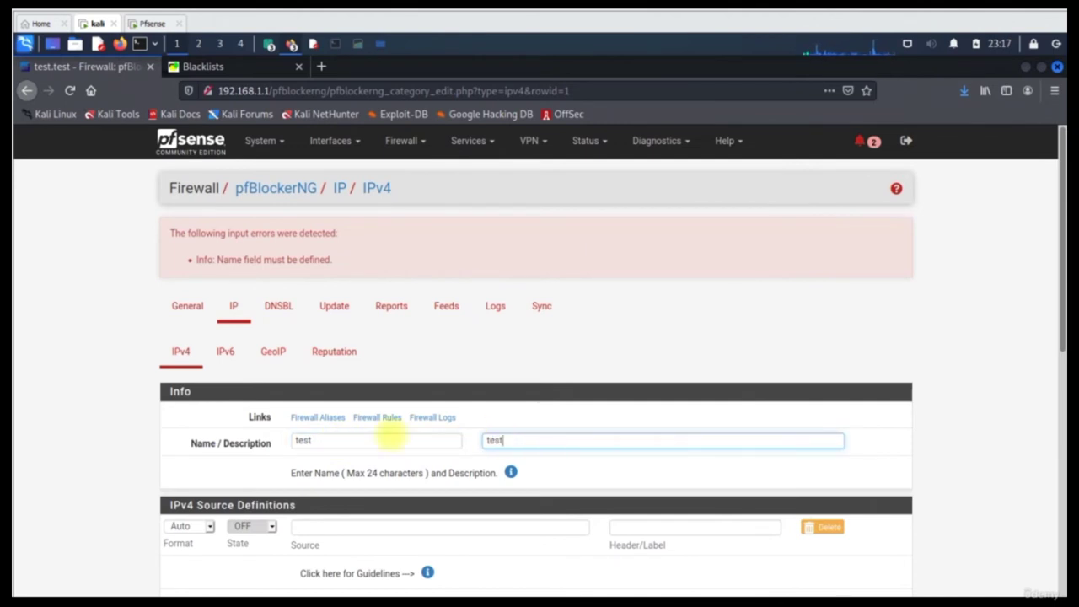
pyautogui.click(67, 398)
pyautogui.scroll(-10, 137, 393)
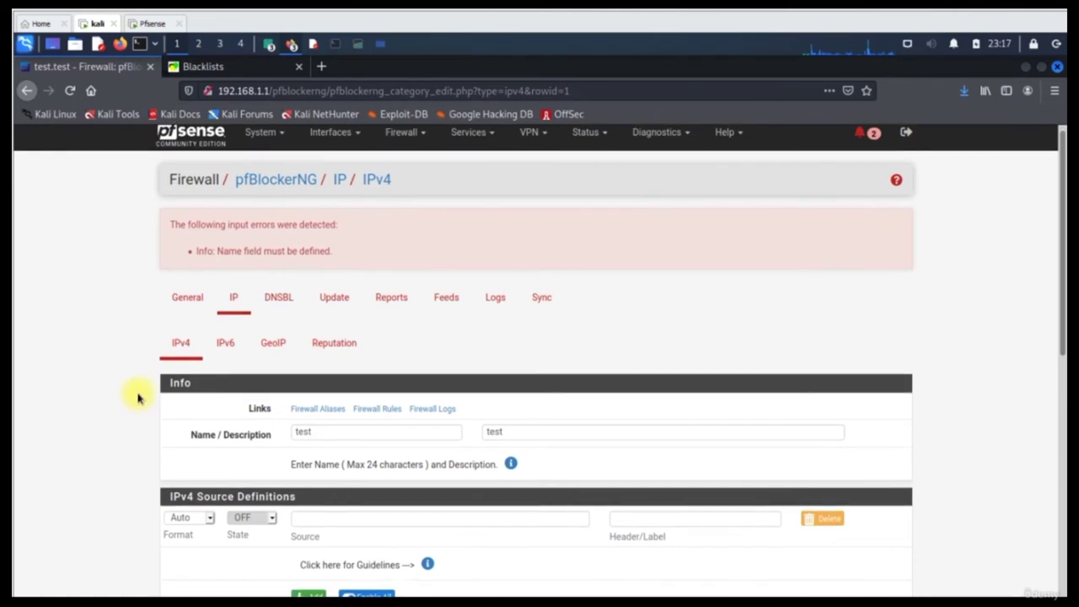
pyautogui.click(313, 524)
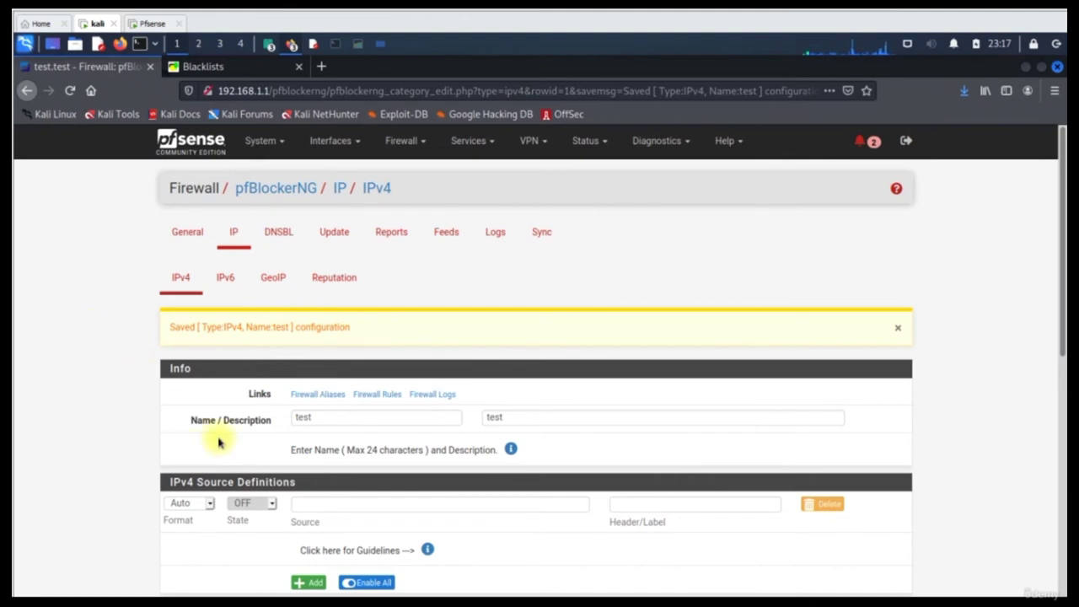
pyautogui.click(334, 232)
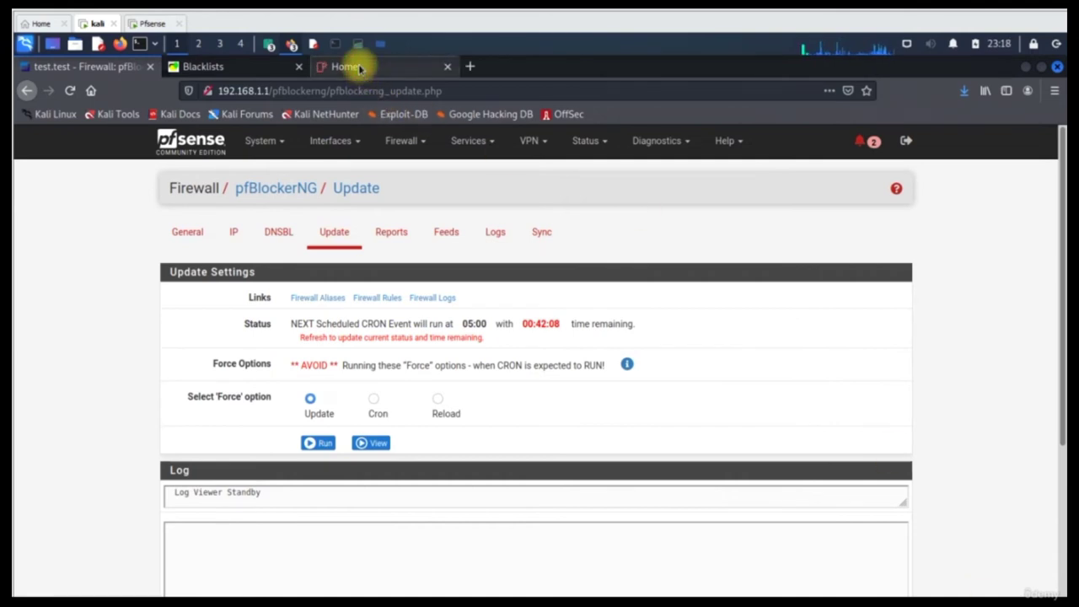
# From the Gateway Academy home tab, load instagram.com in a new tab and reload it to test access.
pyautogui.click(354, 67)
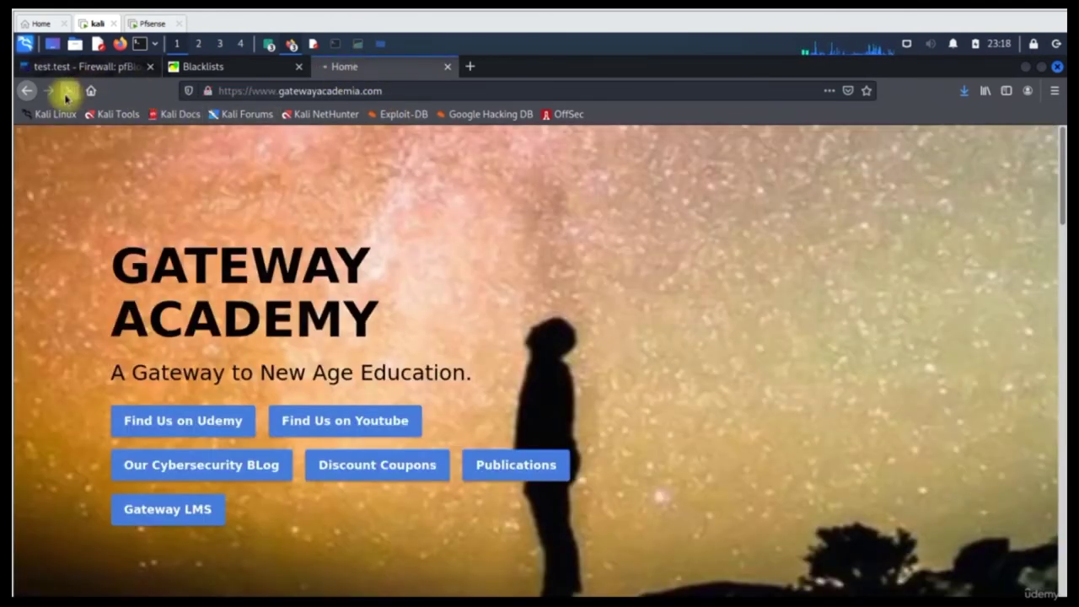
pyautogui.click(270, 90)
pyautogui.click(469, 66)
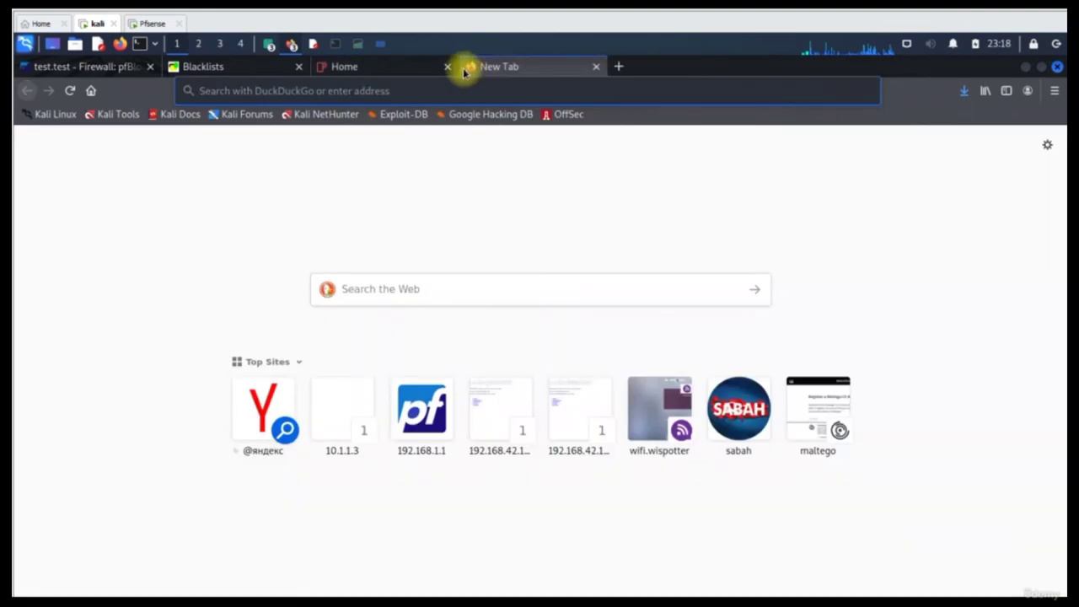
pyautogui.click(254, 92)
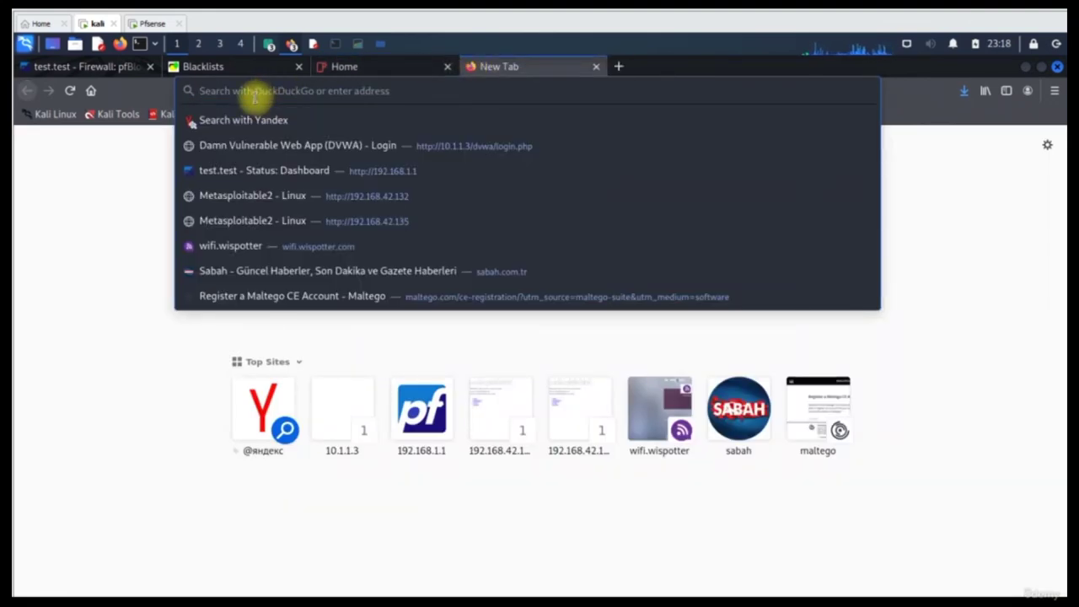
pyautogui.write('in')
pyautogui.press('BackSpace')
pyautogui.press('BackSpace')
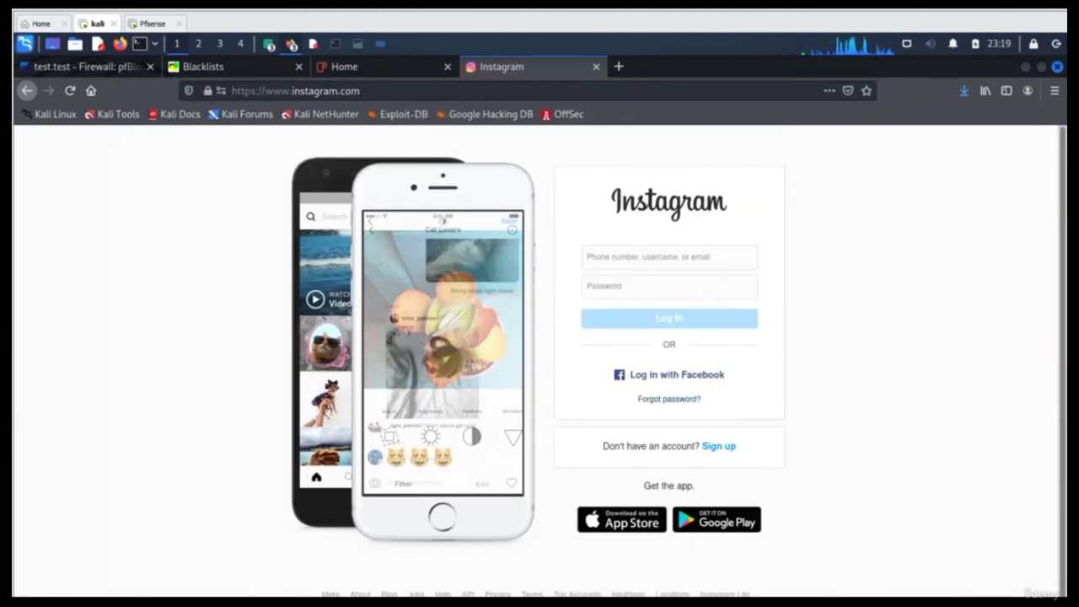
pyautogui.click(69, 90)
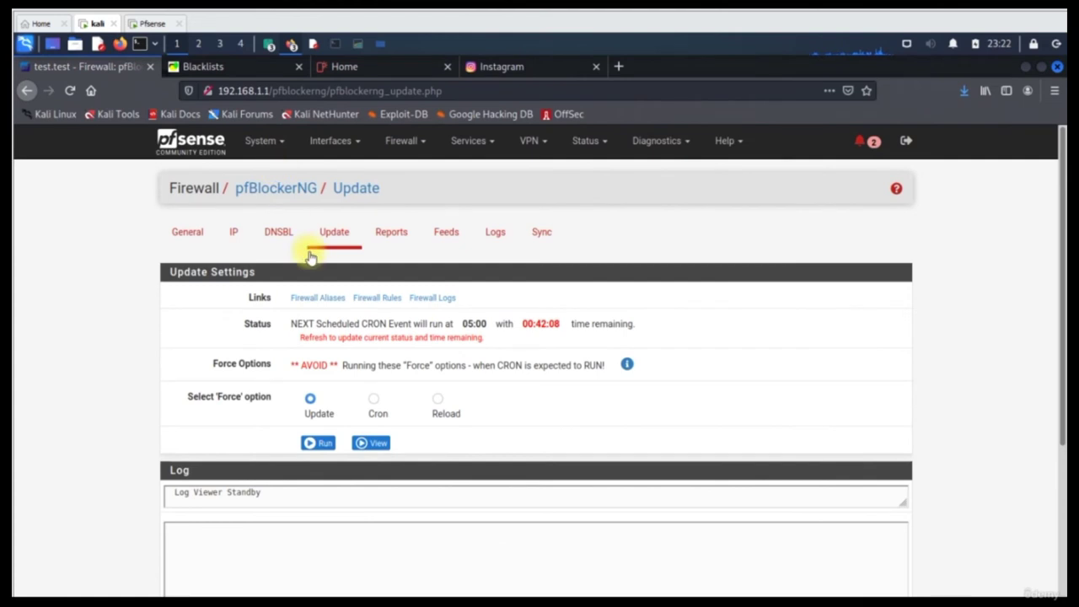
# Run a forced Reload (IP) of pfBlockerNG lists and watch the update log finish.
pyautogui.click(438, 401)
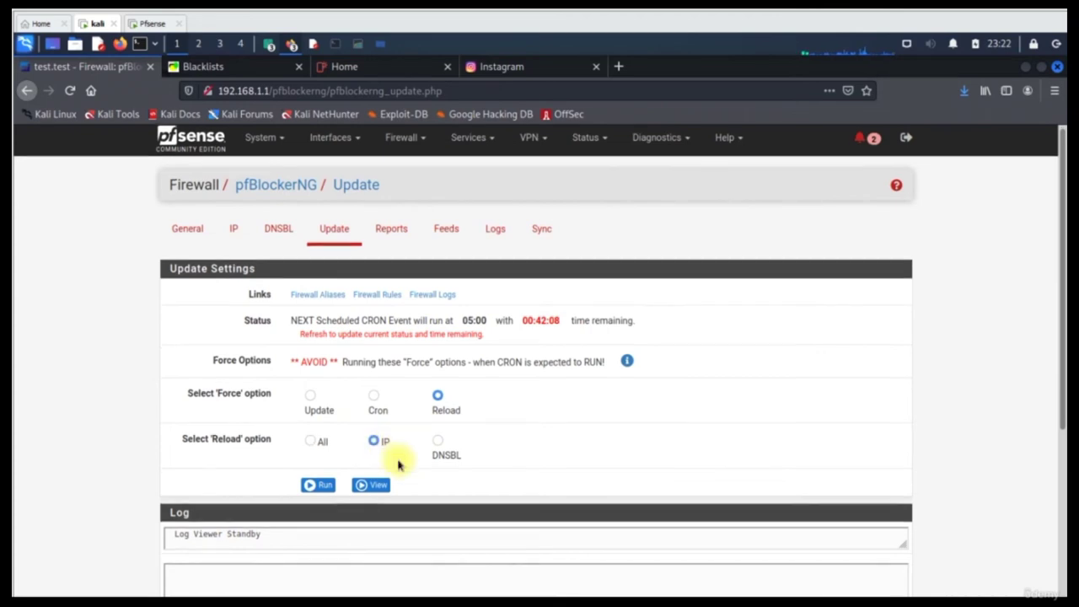
pyautogui.scroll(-2, 337, 422)
pyautogui.click(318, 414)
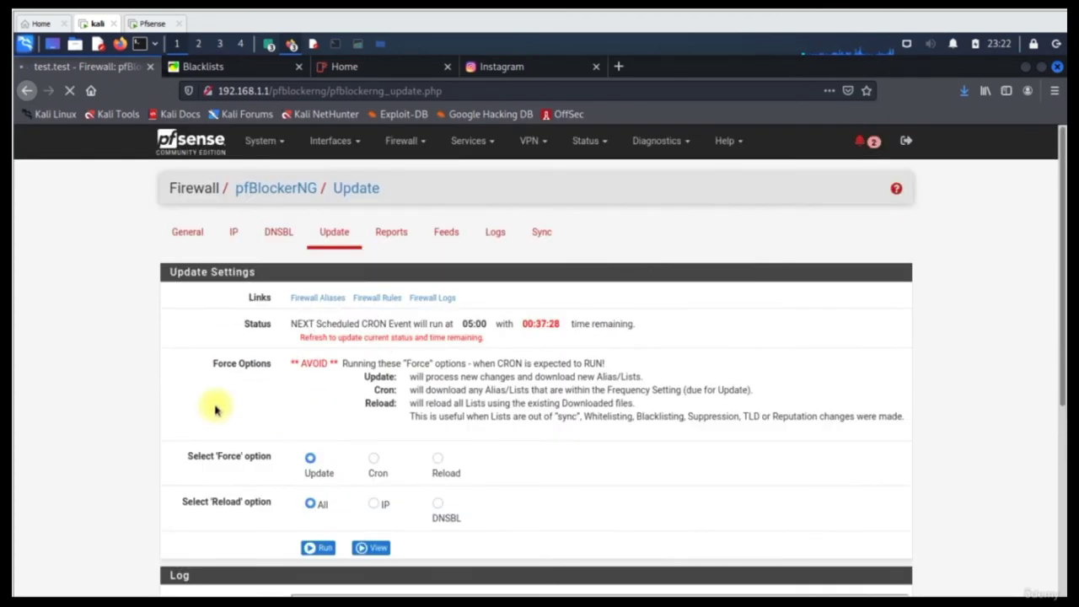
pyautogui.scroll(-4, 216, 409)
pyautogui.click(372, 245)
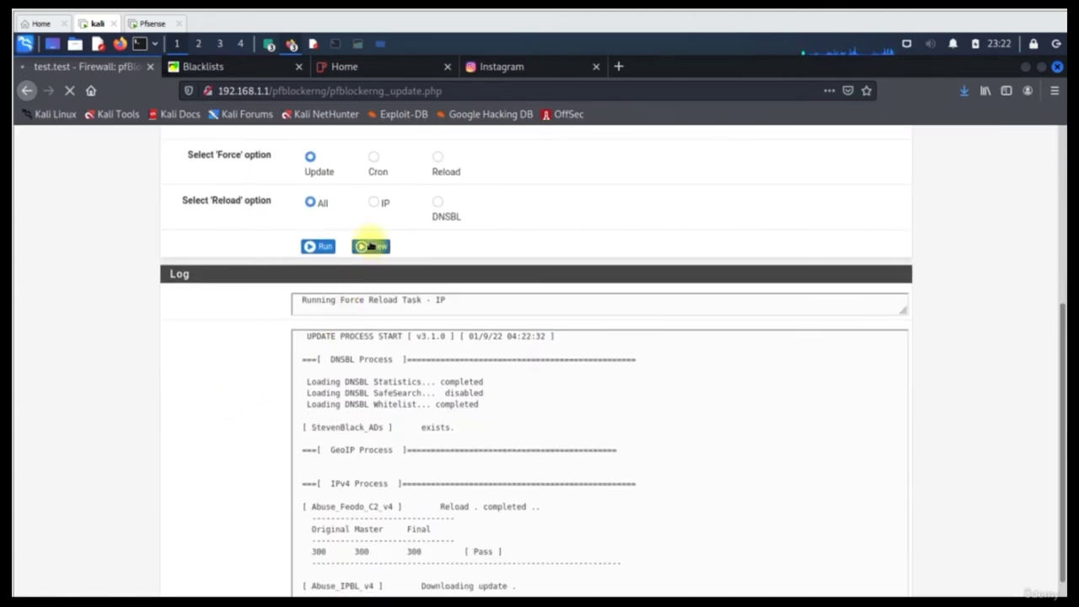
pyautogui.scroll(-3, 262, 430)
pyautogui.scroll(-1, 258, 427)
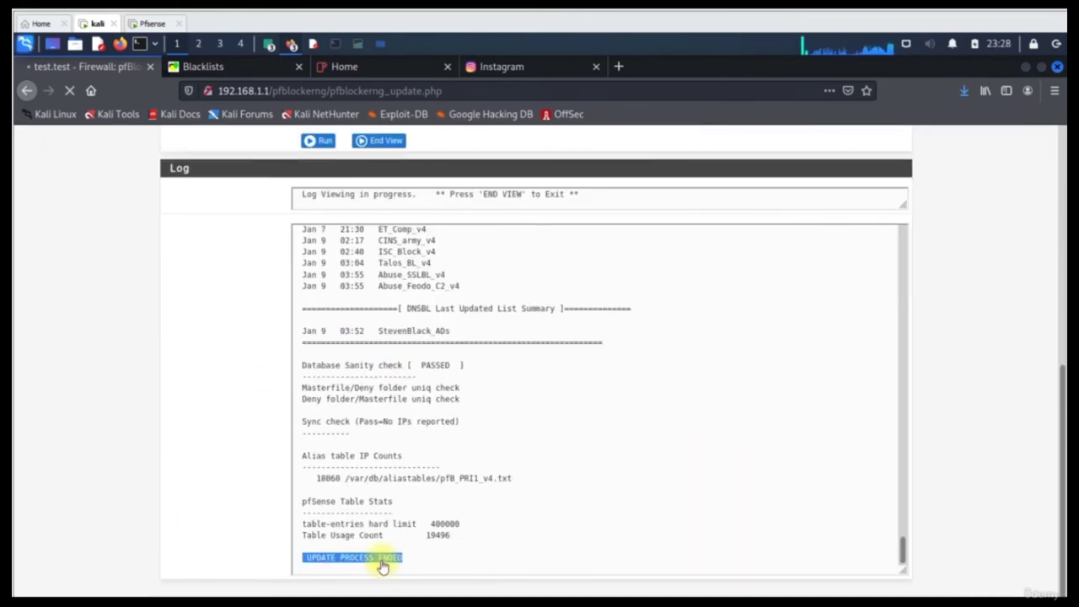
pyautogui.scroll(5, 978, 427)
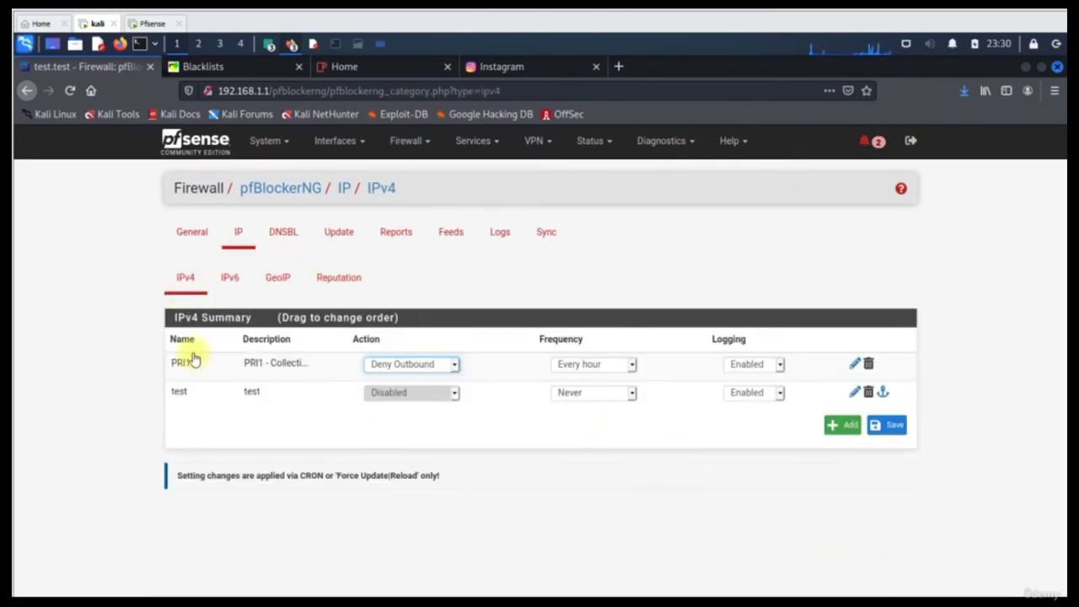
# Give the test IPv4 list action Deny Both and frequency Once a day, and save it.
pyautogui.click(455, 398)
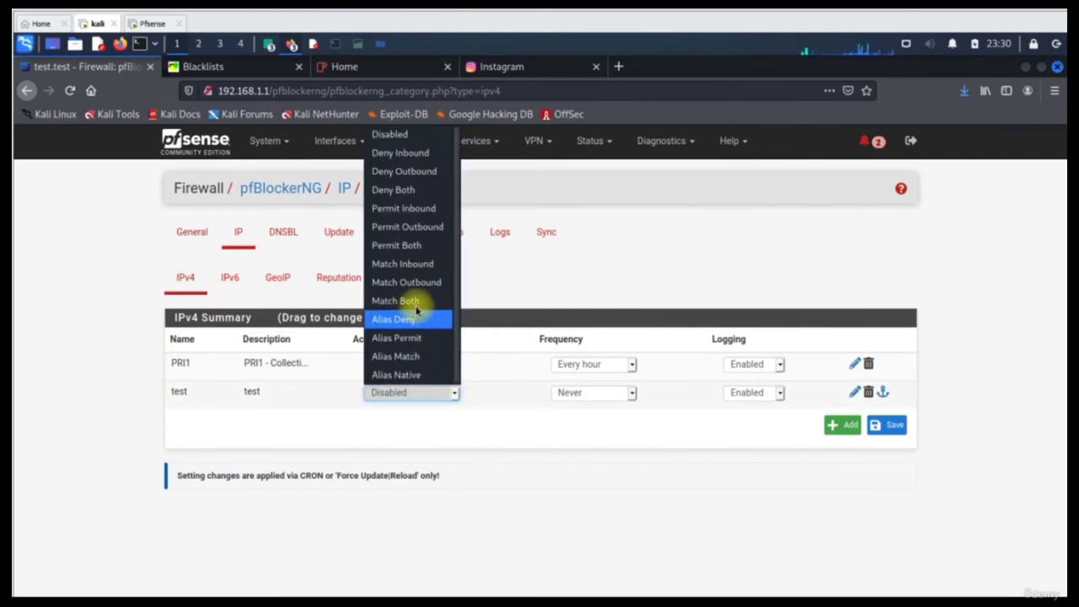
pyautogui.click(404, 190)
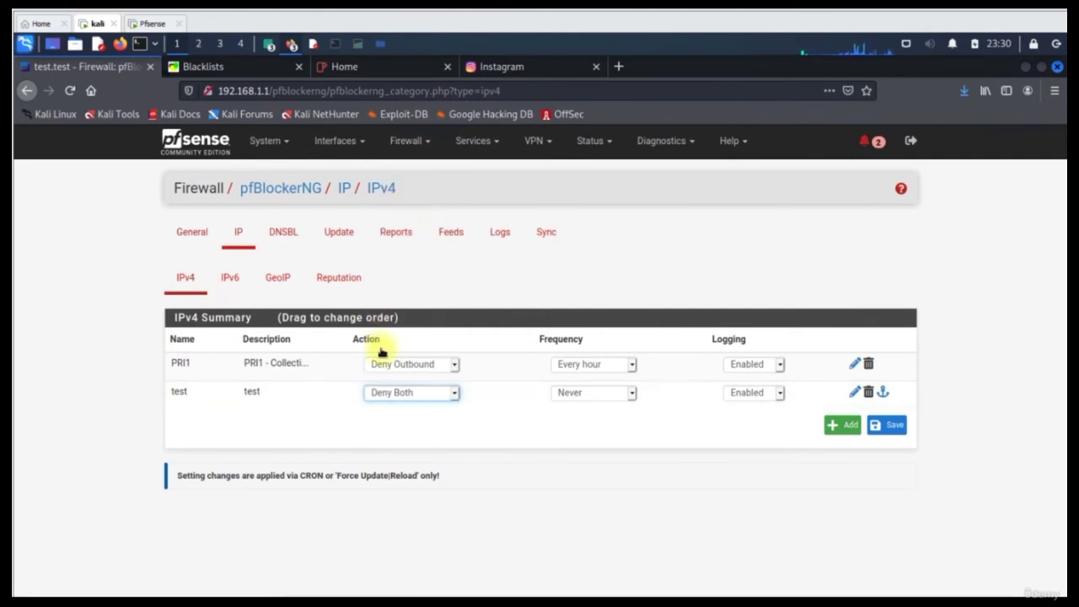
pyautogui.click(588, 394)
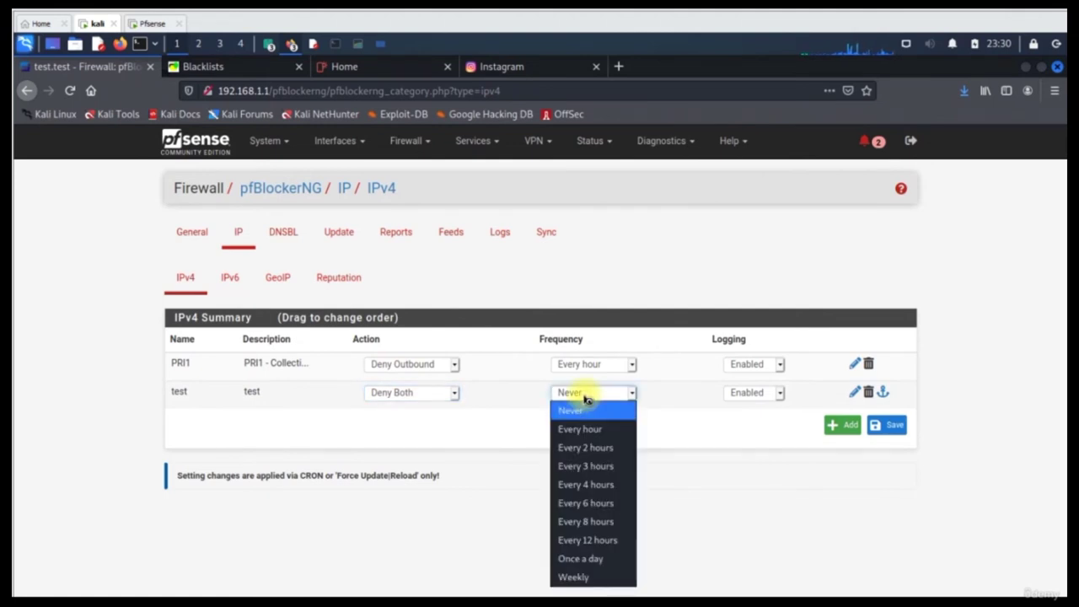
pyautogui.click(595, 560)
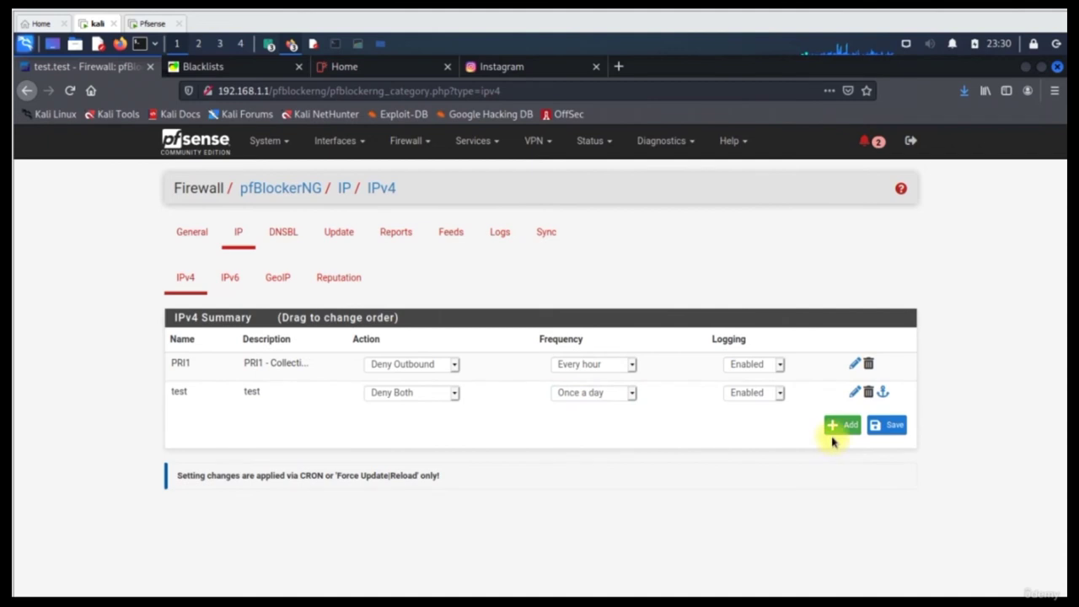
pyautogui.click(891, 426)
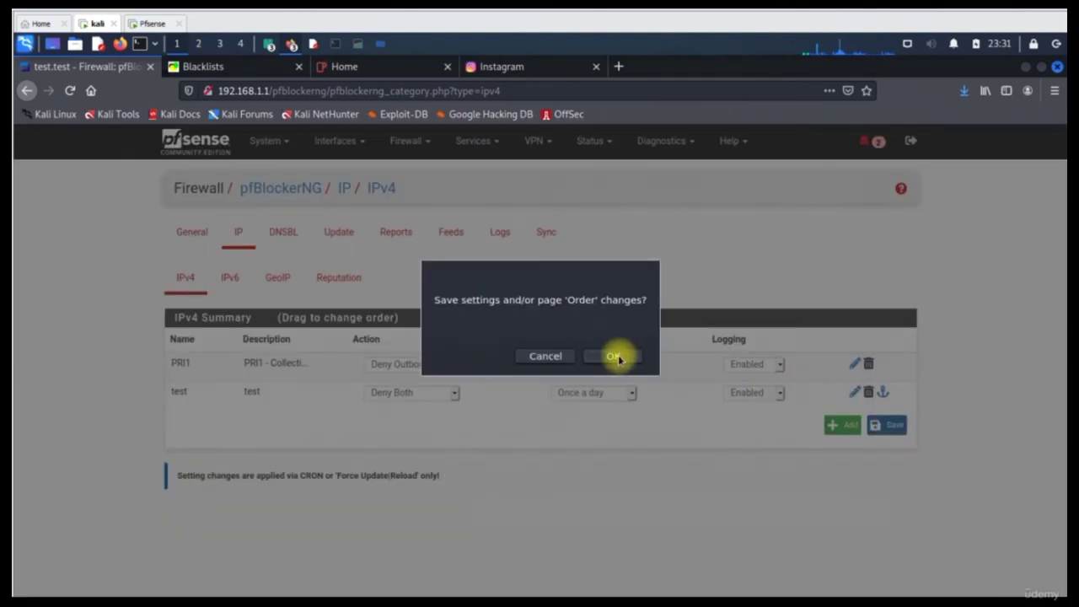
pyautogui.click(619, 357)
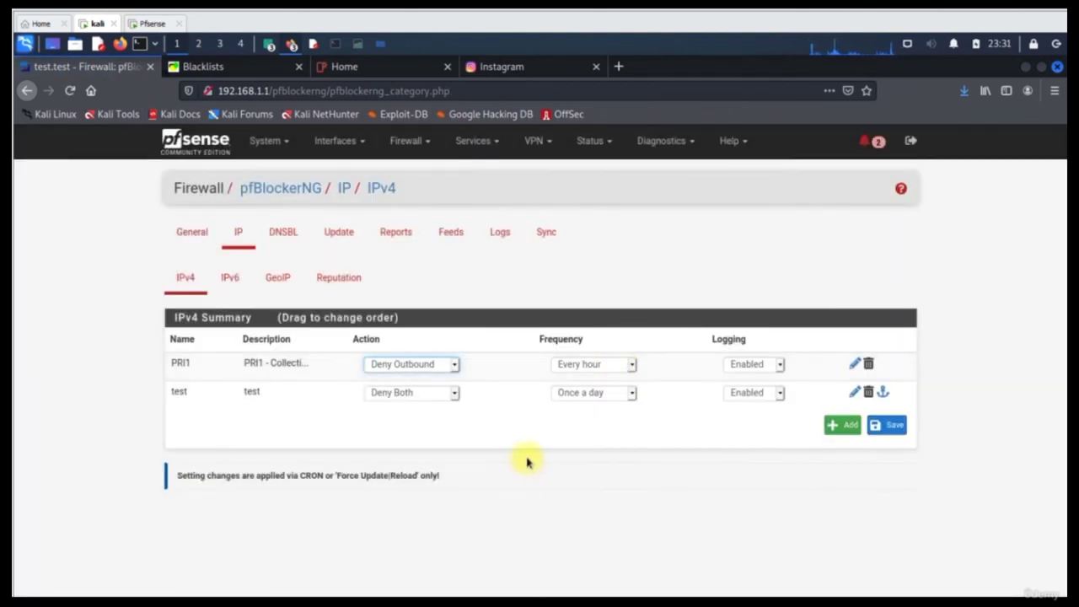
pyautogui.tripleClick(396, 477)
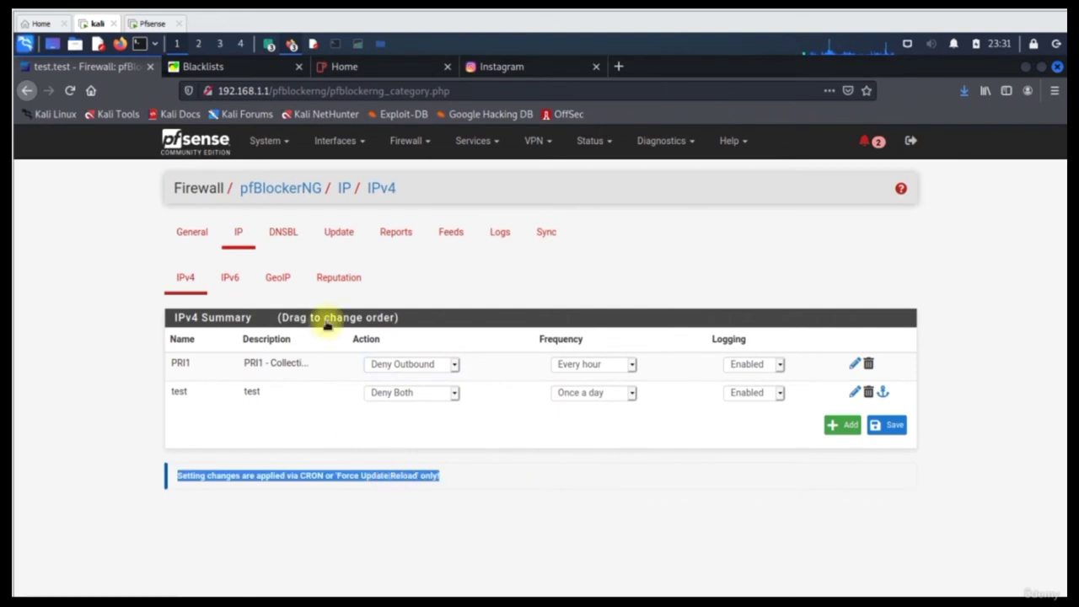
pyautogui.click(328, 244)
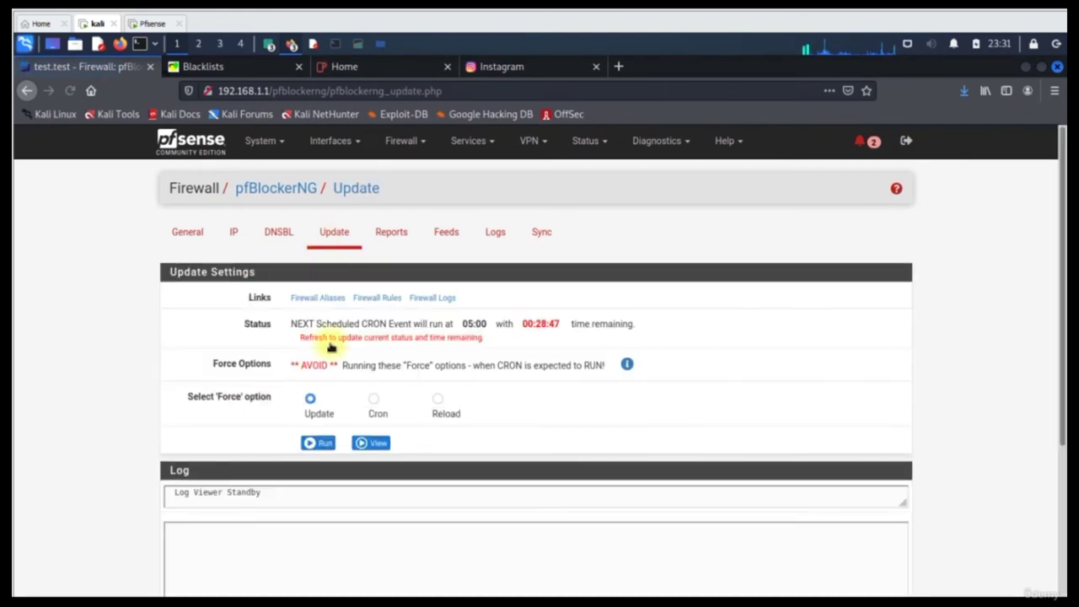
# Force-reload All pfBlockerNG lists and check the test_custom_v4 download entries in the log.
pyautogui.click(437, 400)
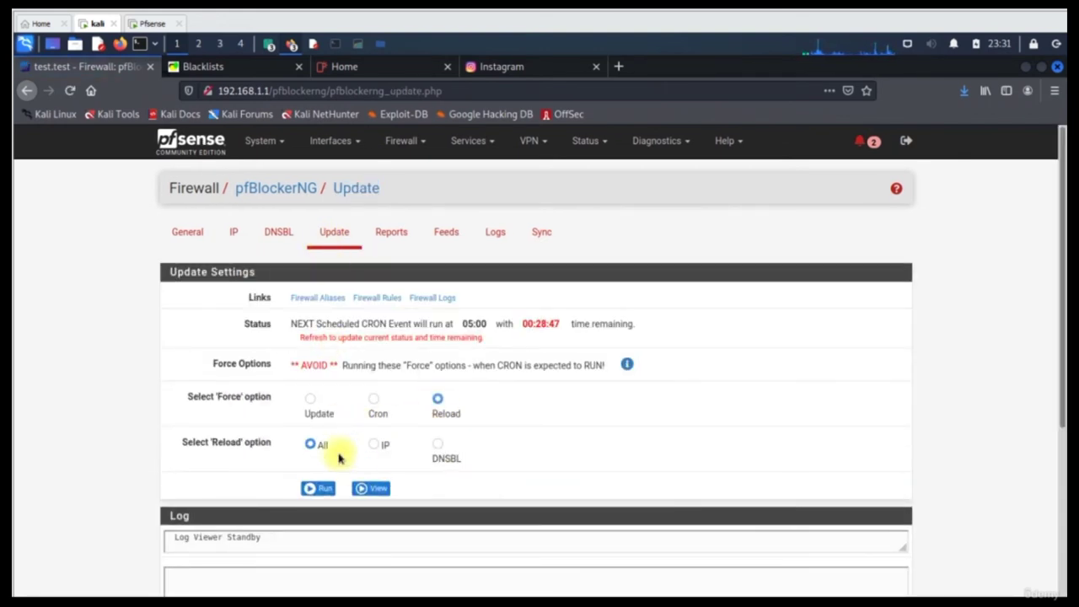
pyautogui.click(323, 487)
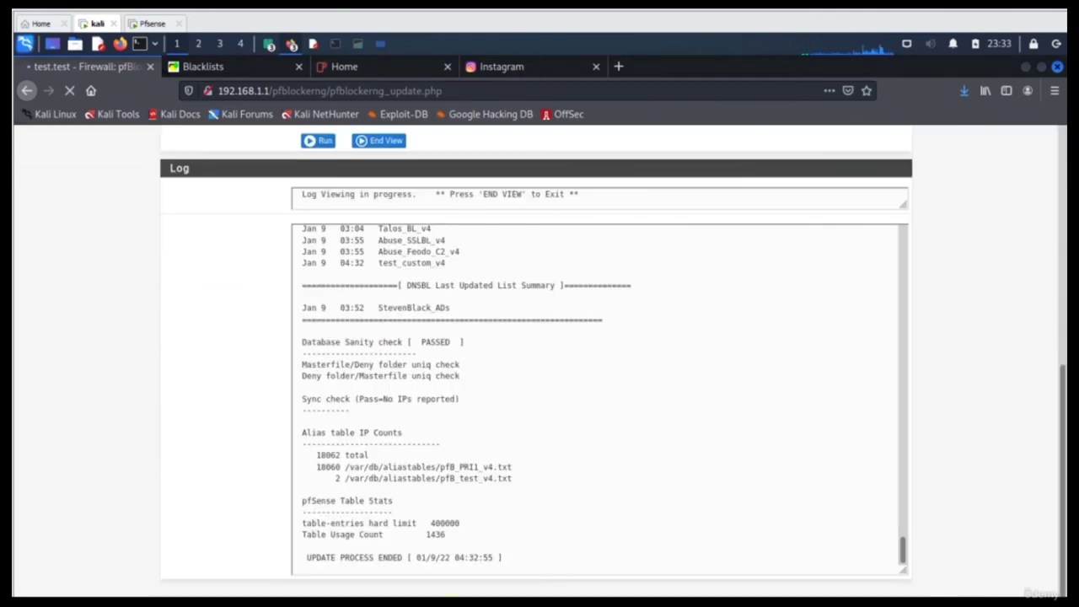
pyautogui.tripleClick(354, 557)
pyautogui.scroll(6, 470, 414)
pyautogui.scroll(10, 447, 371)
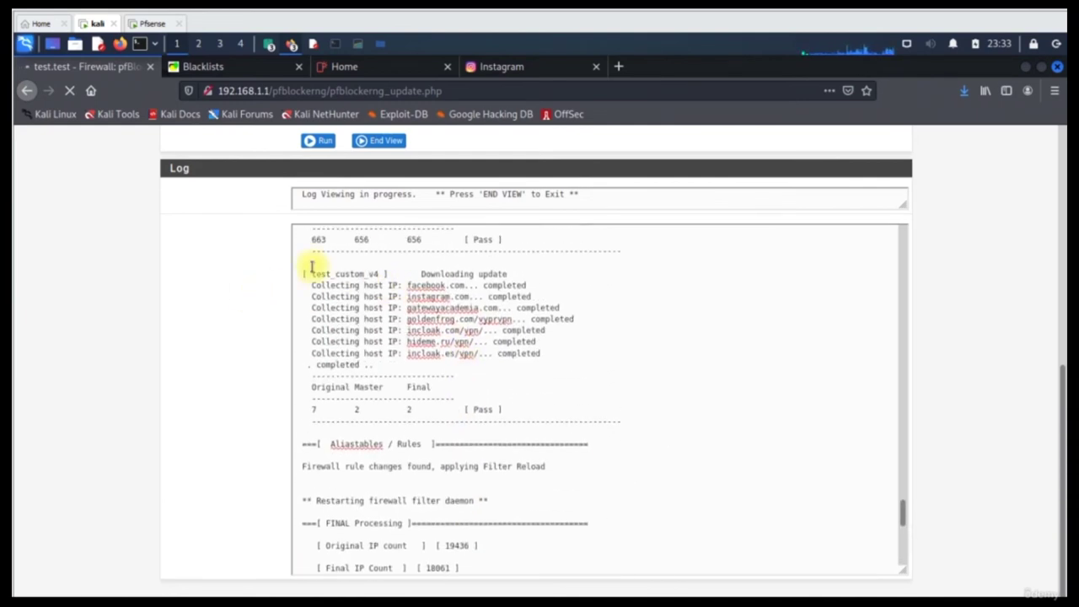
pyautogui.moveTo(302, 278); pyautogui.dragTo(552, 364)
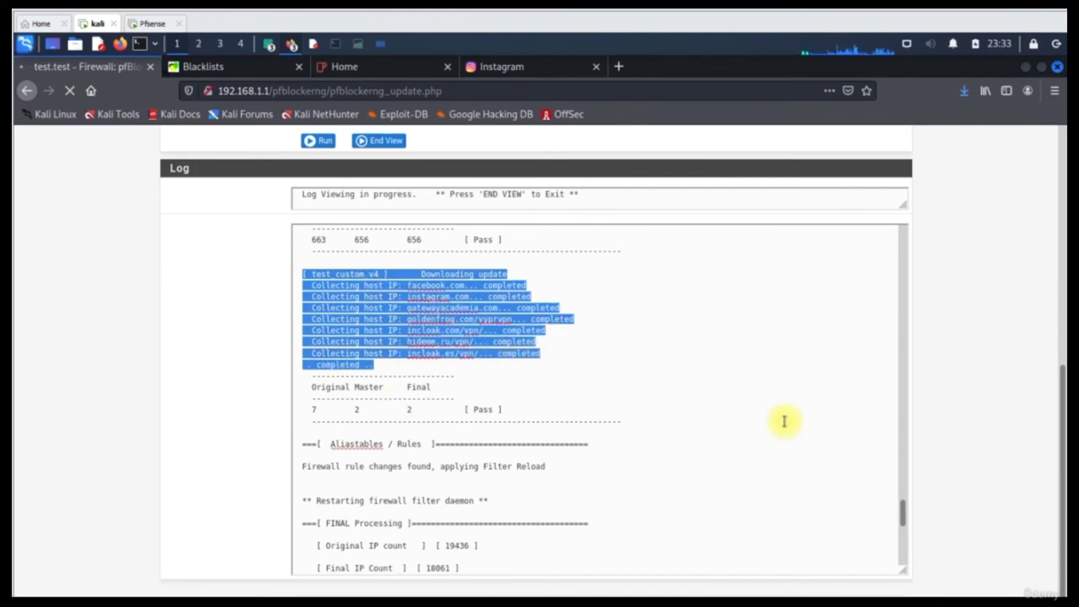
pyautogui.moveTo(1064, 438); pyautogui.dragTo(1060, 181)
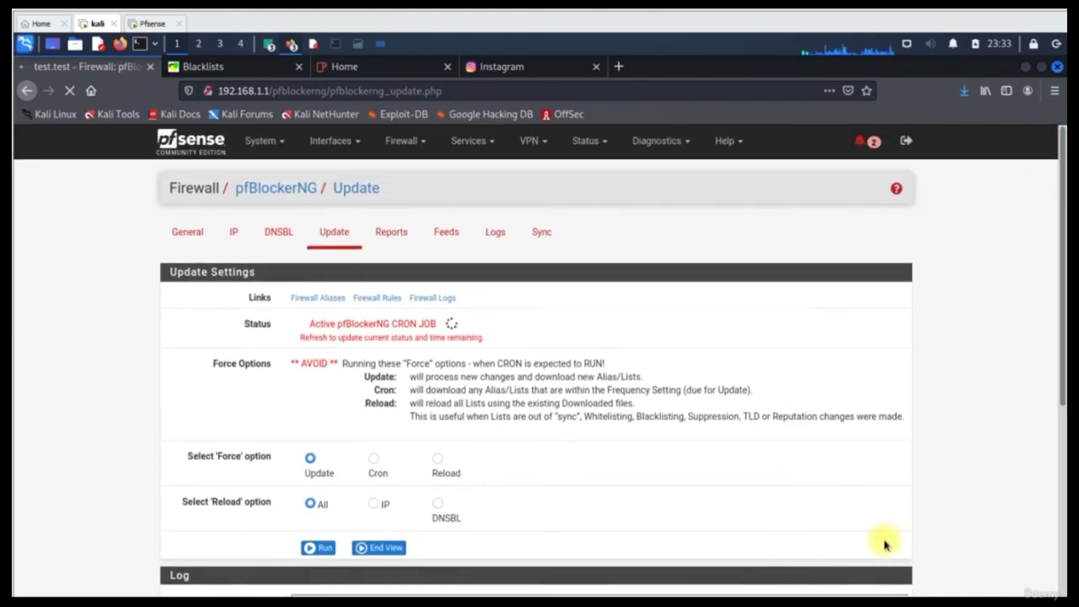
pyautogui.click(414, 141)
pyautogui.click(403, 234)
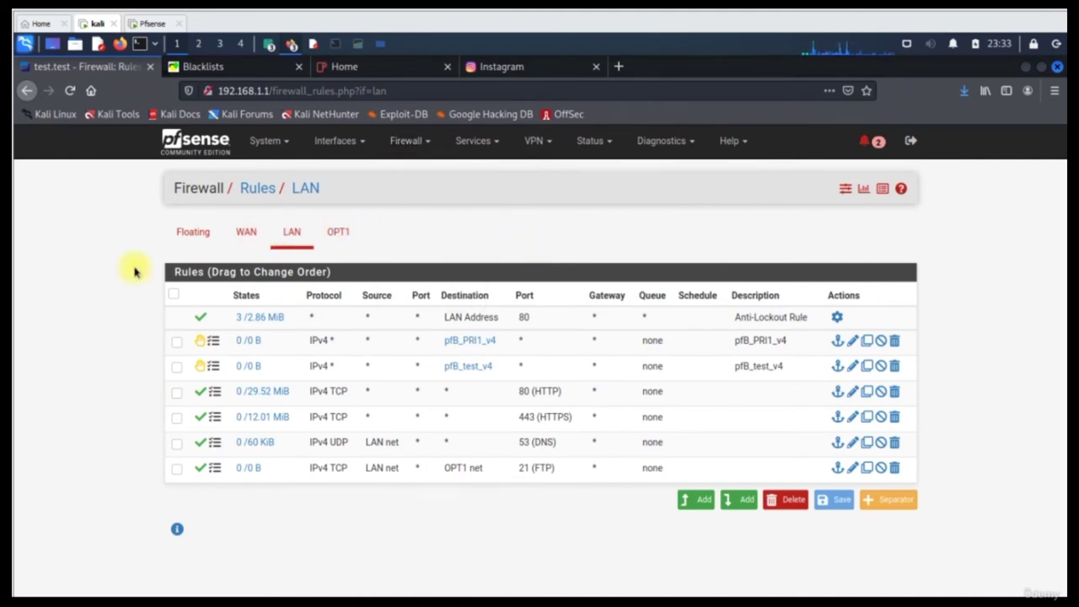
pyautogui.moveTo(466, 374)
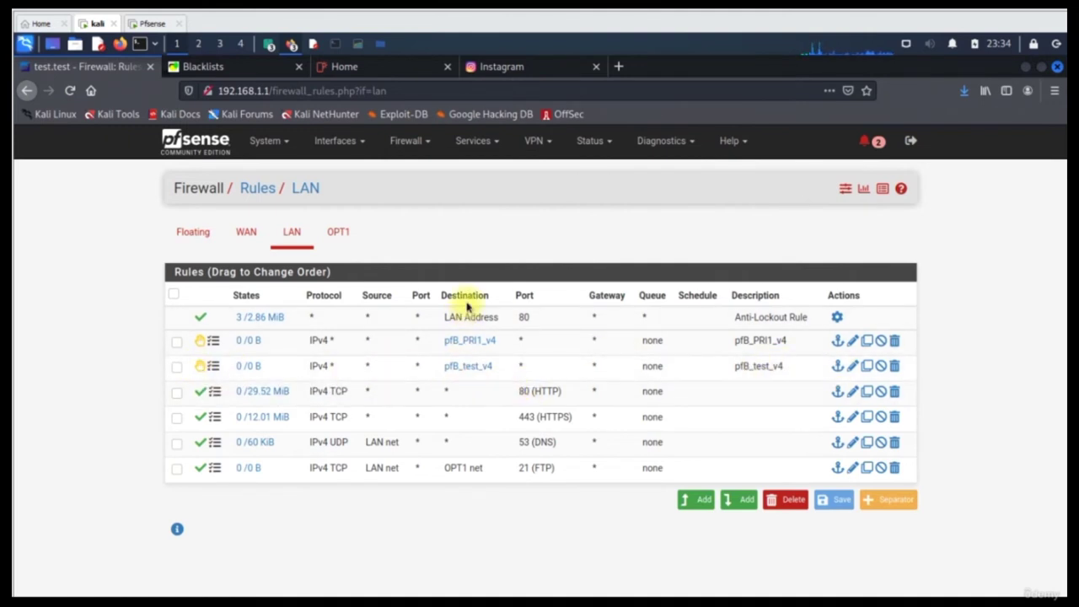
# Reload the Instagram tab to test the new block, then return to the pfBlockerNG Alerts tab.
pyautogui.hotkey('ctrl', '4')
pyautogui.click(68, 90)
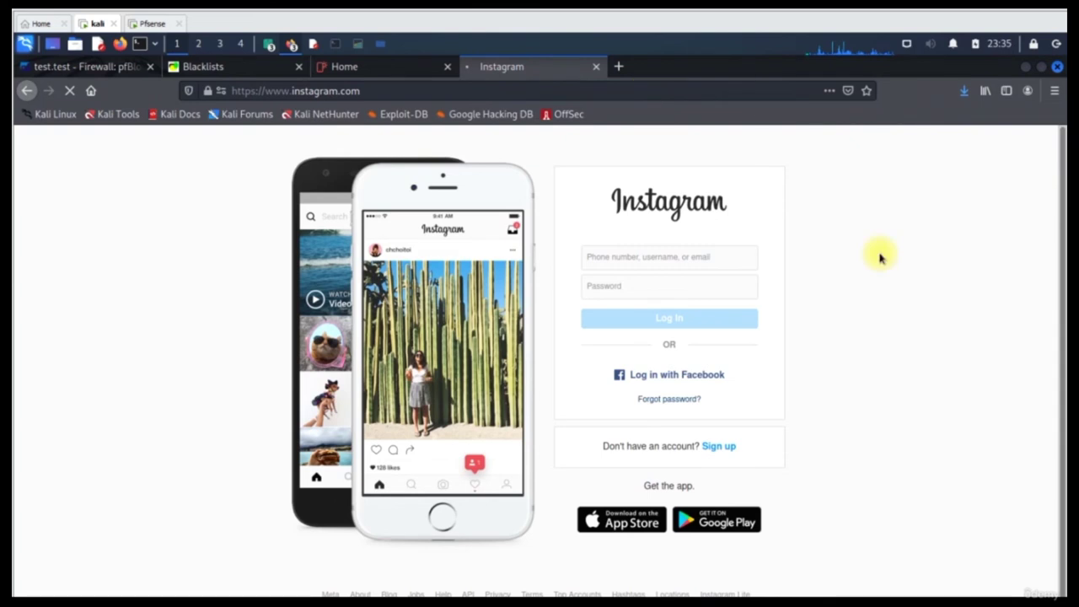
pyautogui.hotkey('ctrl', 'Tab')
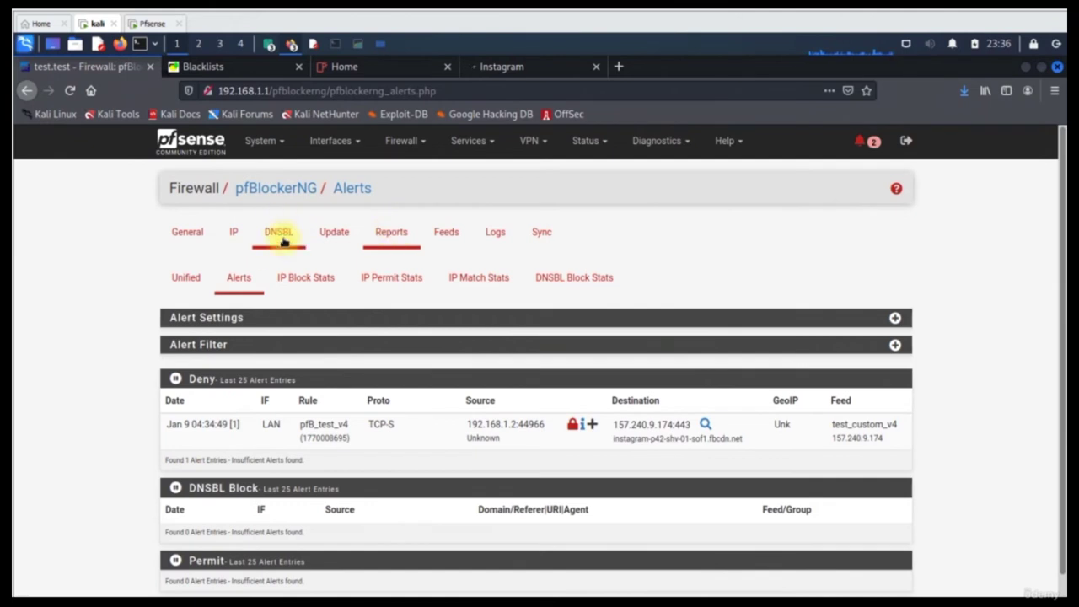
# Review the pfB_test_v4 Deny entry for Instagram, then advance to the UTMs slide.
pyautogui.scroll(-2, 157, 392)
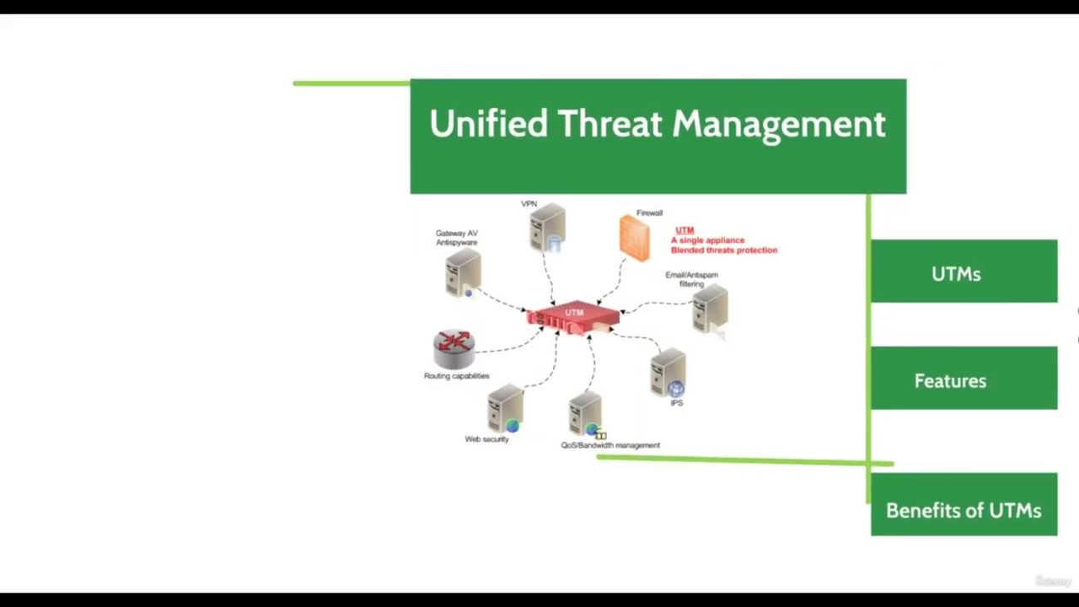
pyautogui.press('Right')
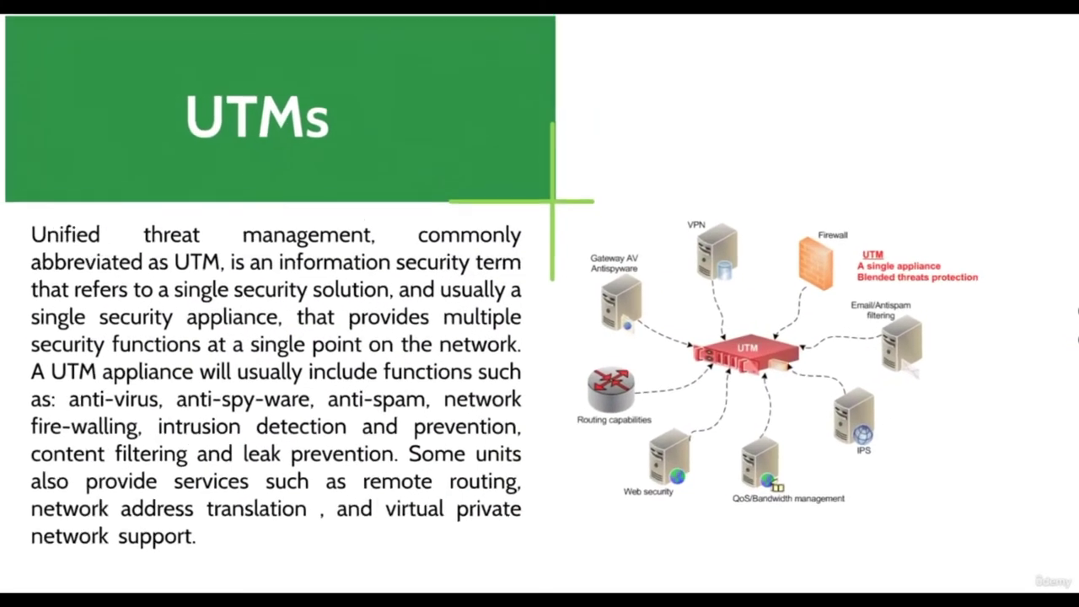